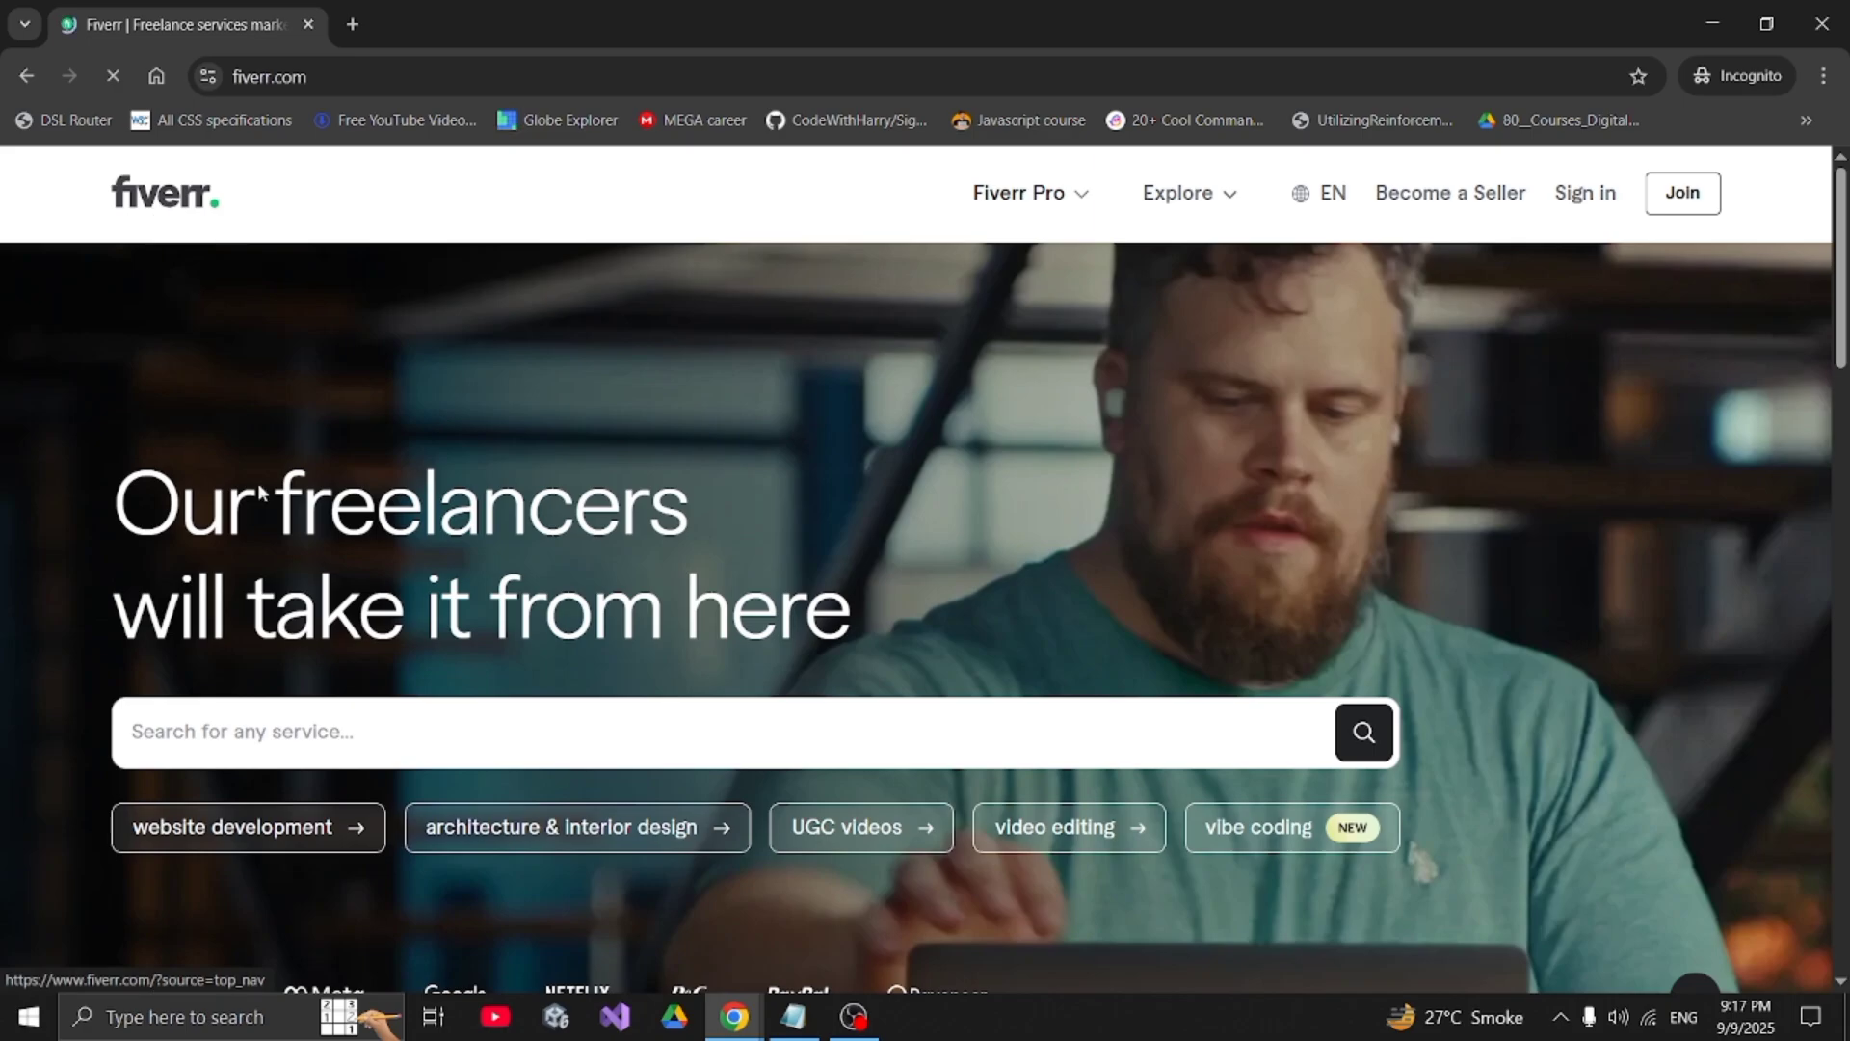
drag(287, 511, 735, 584)
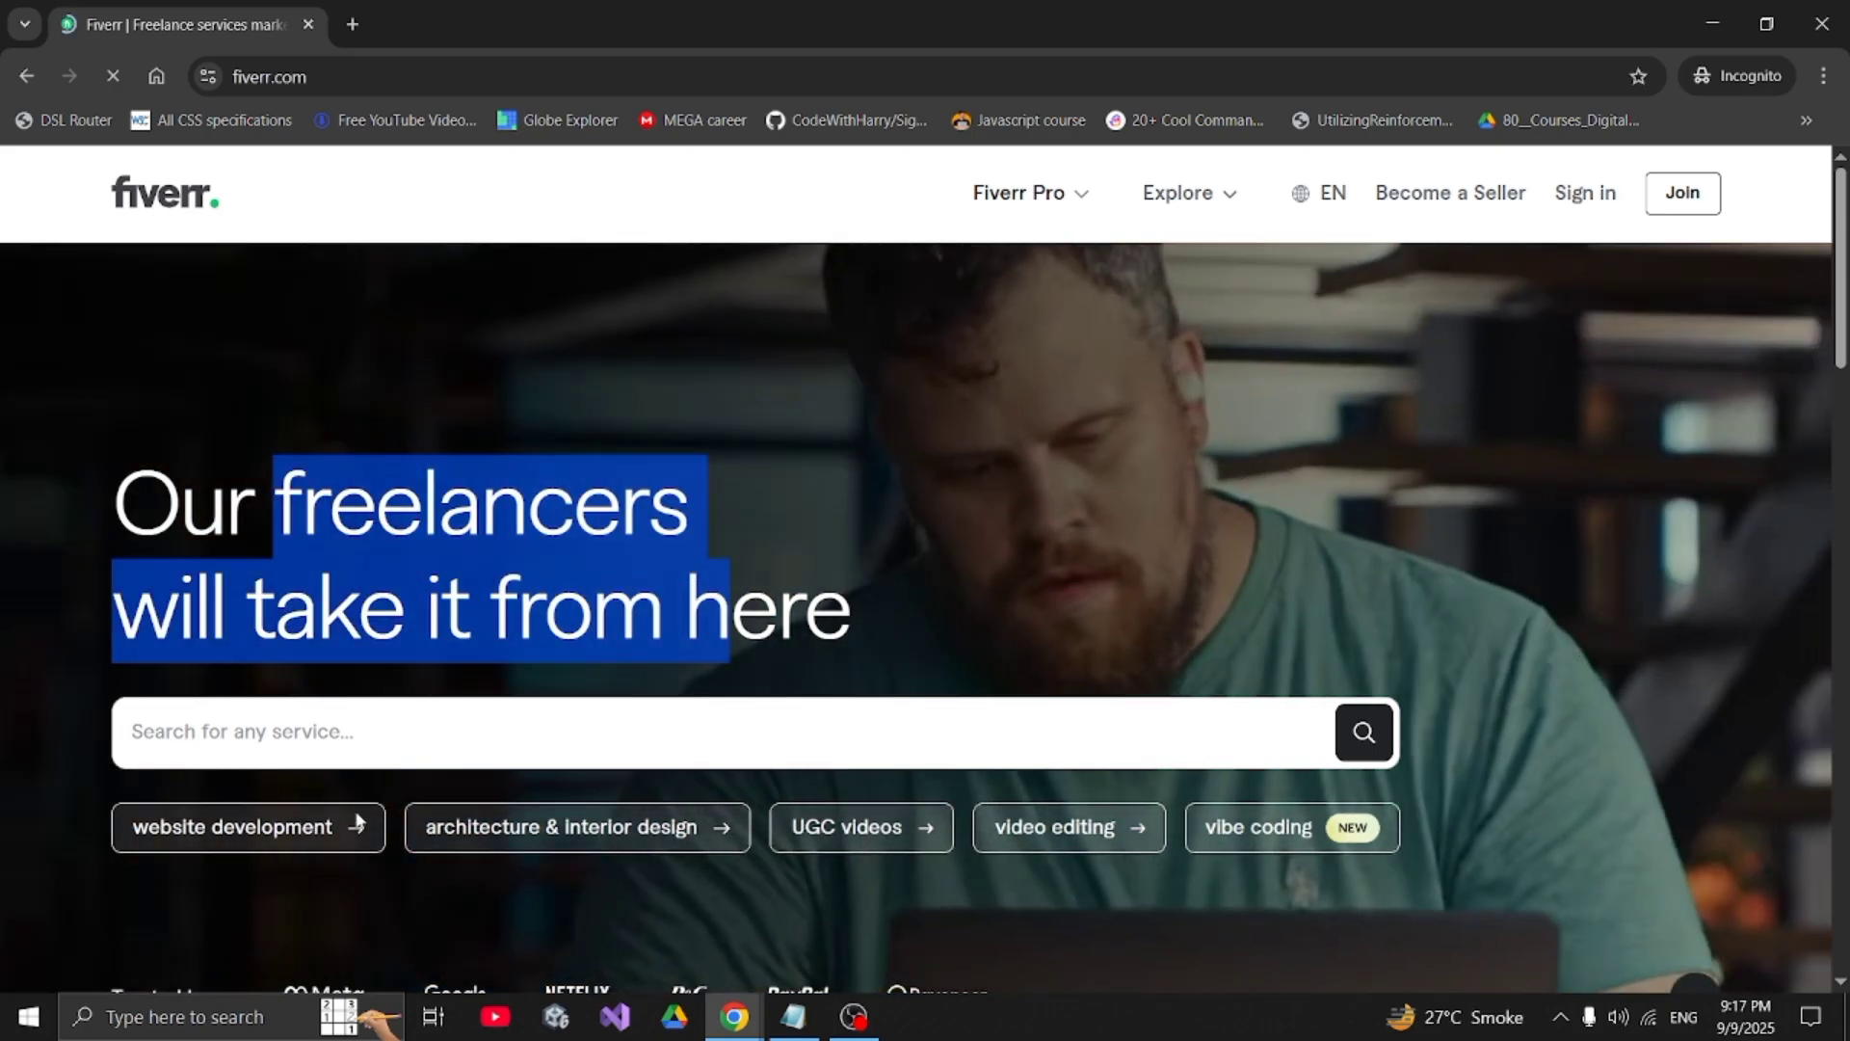
scroll(843, 790, down, 3)
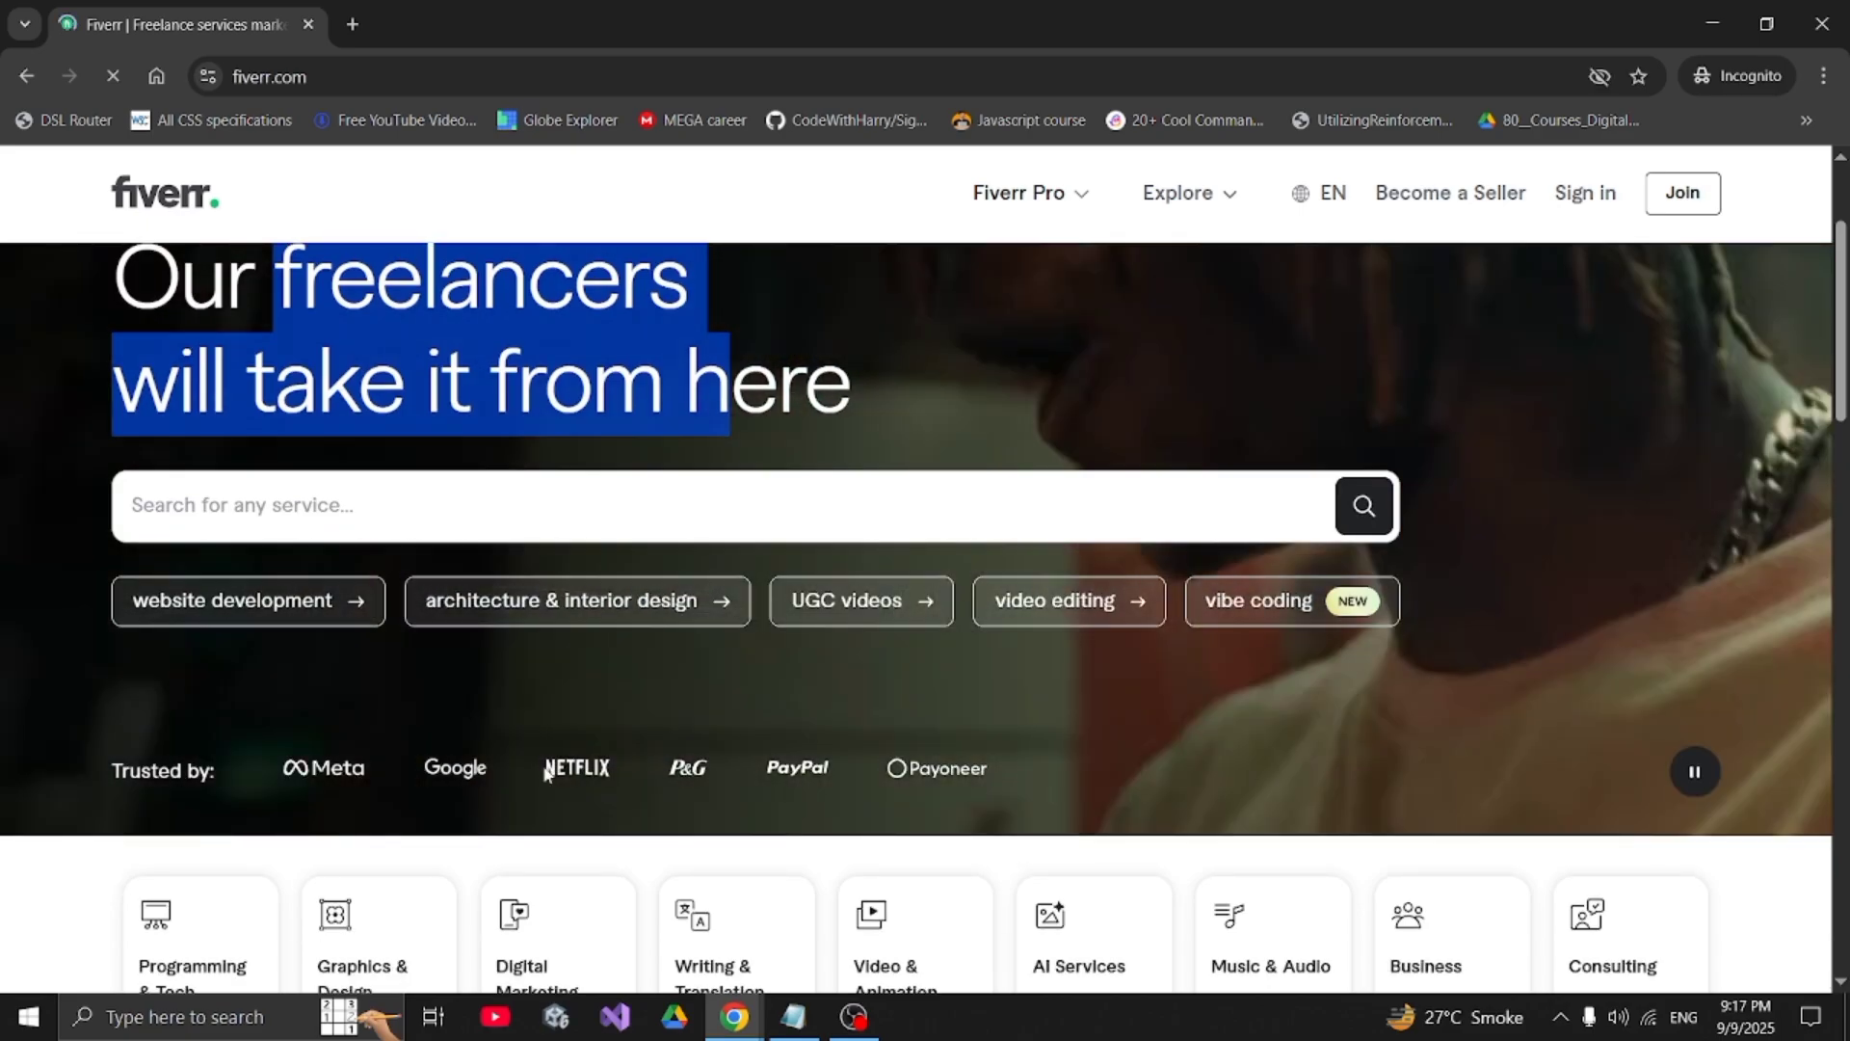
scroll(597, 757, down, 3)
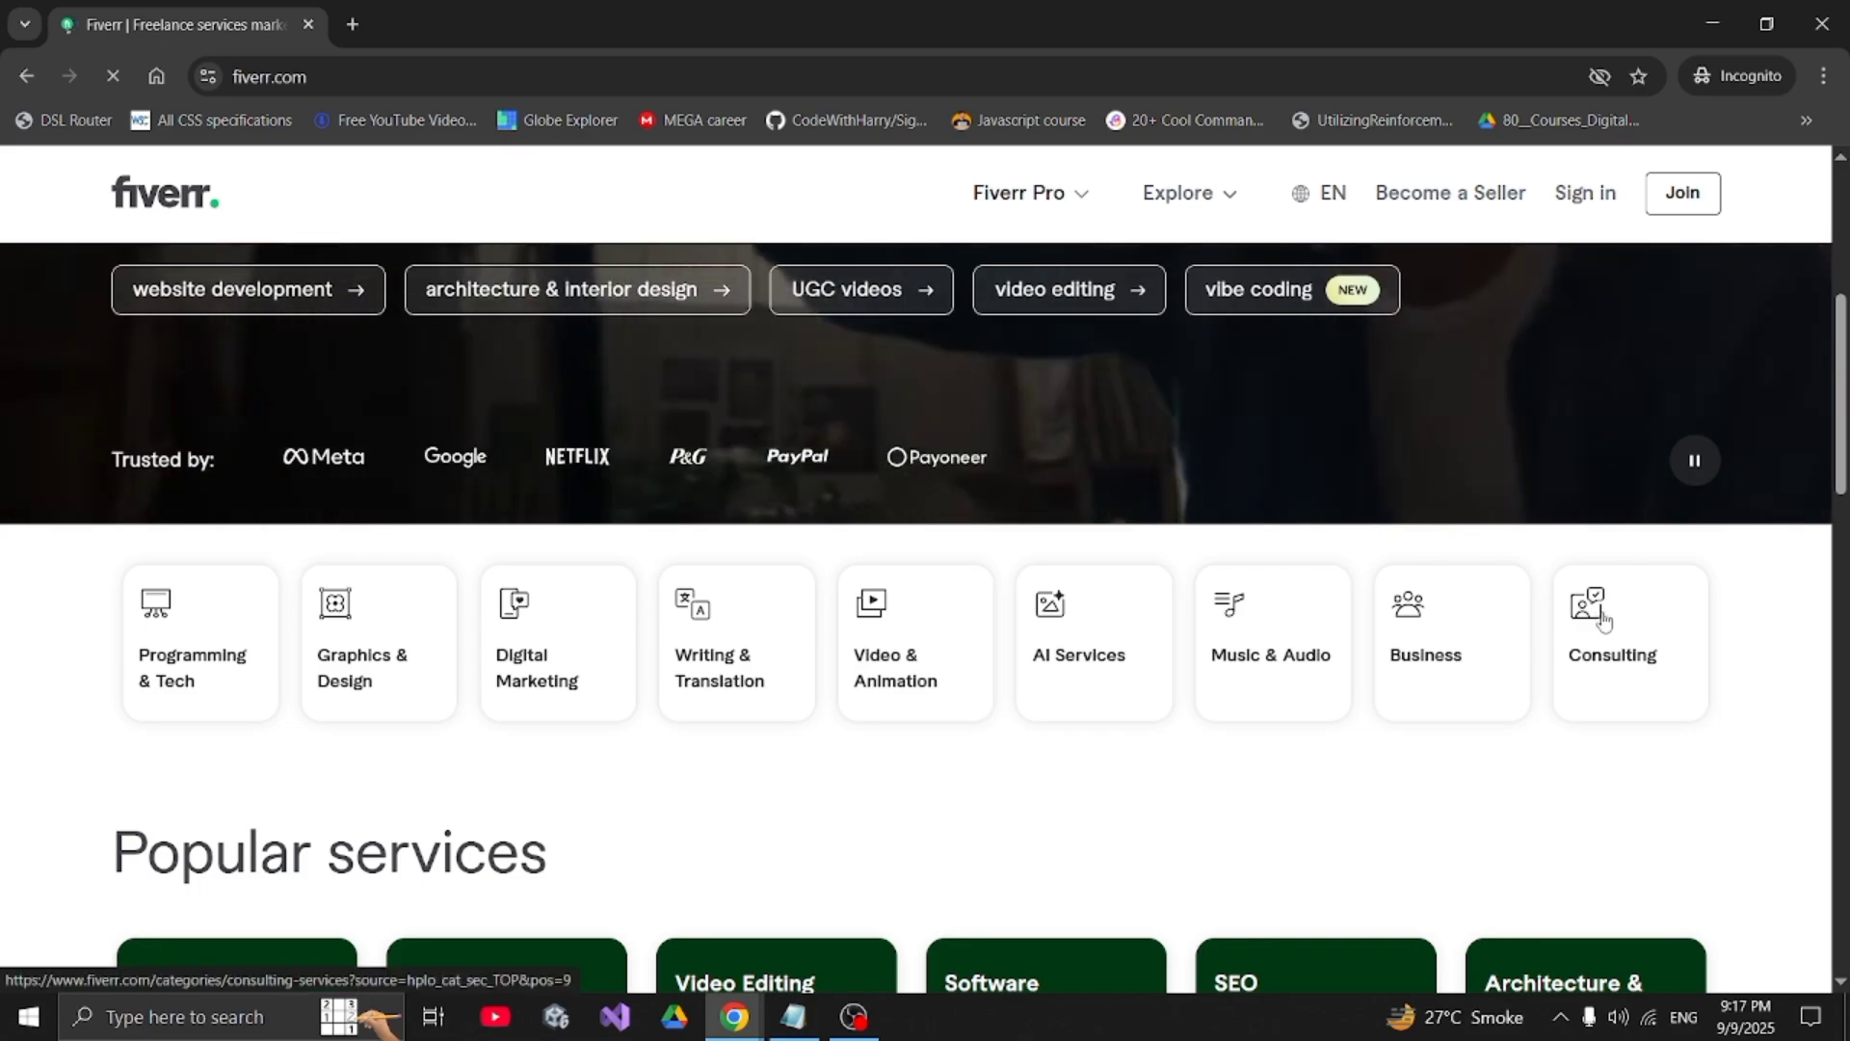
scroll(1605, 622, down, 3)
scroll(1605, 622, down, 2)
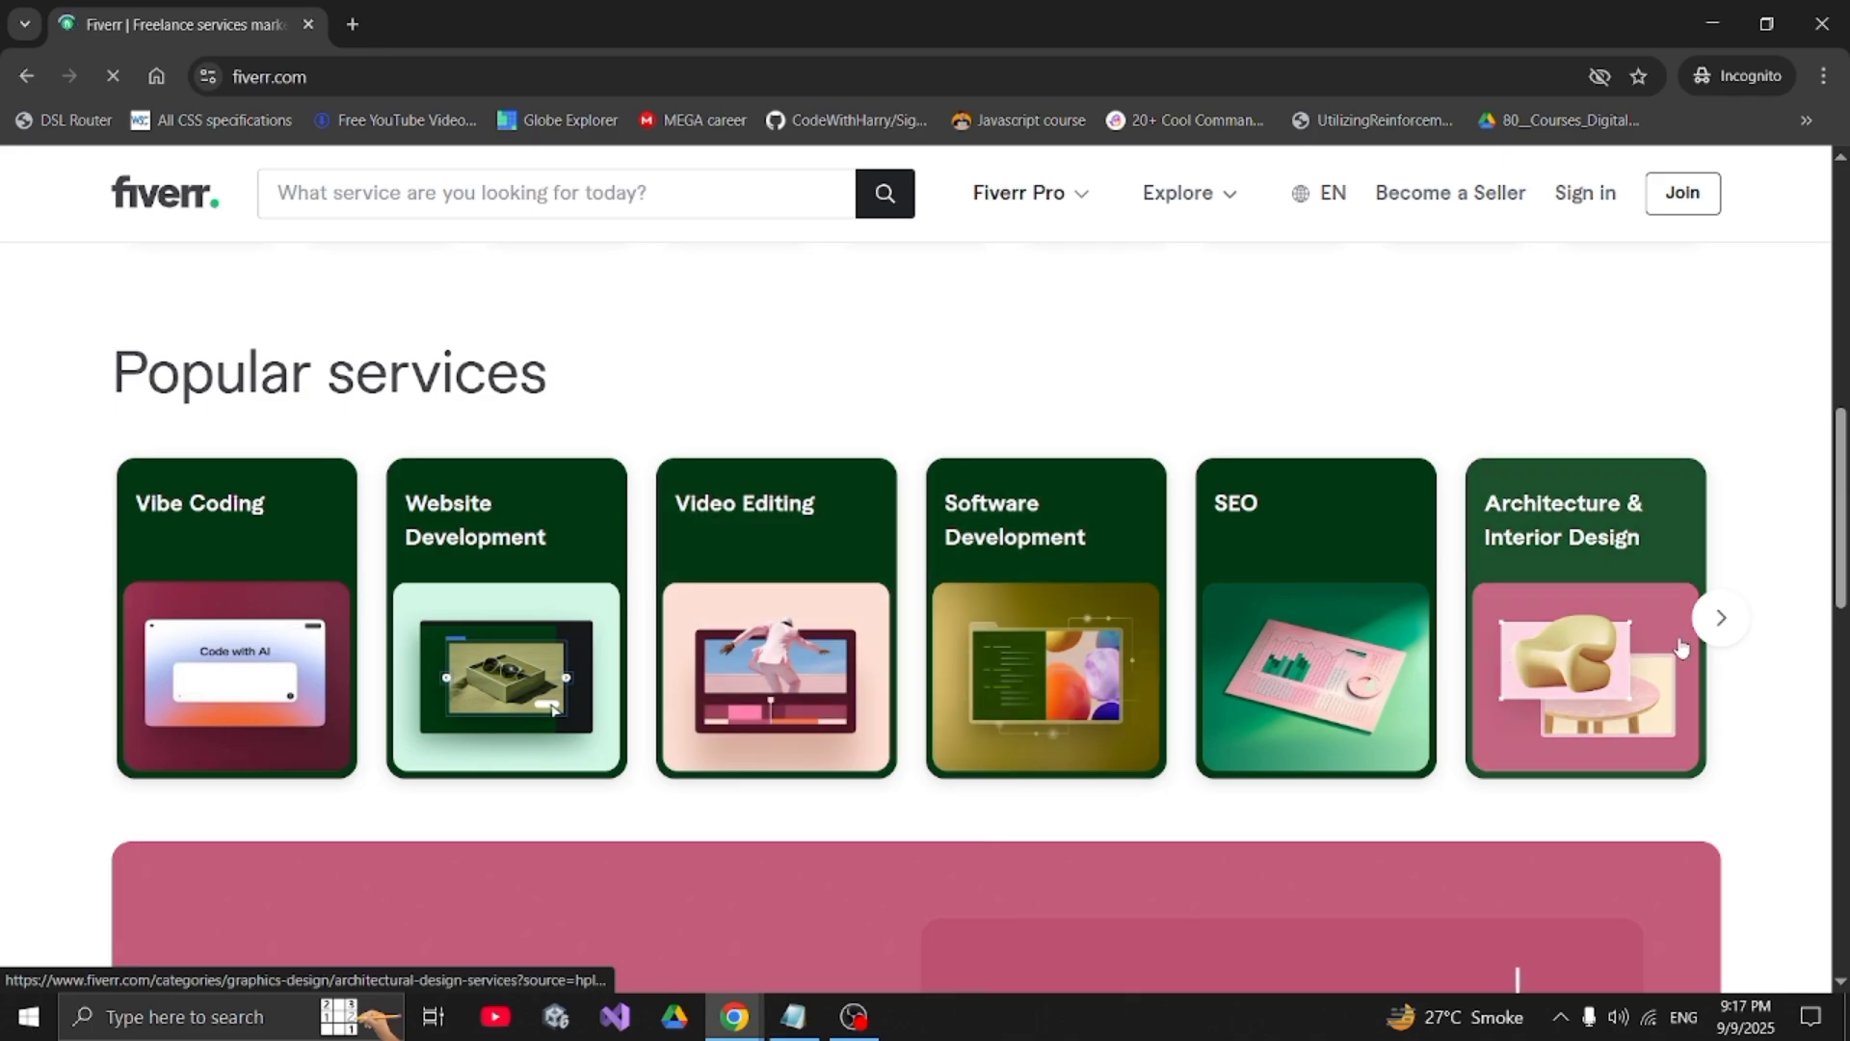
click(1726, 618)
scroll(1740, 622, down, 5)
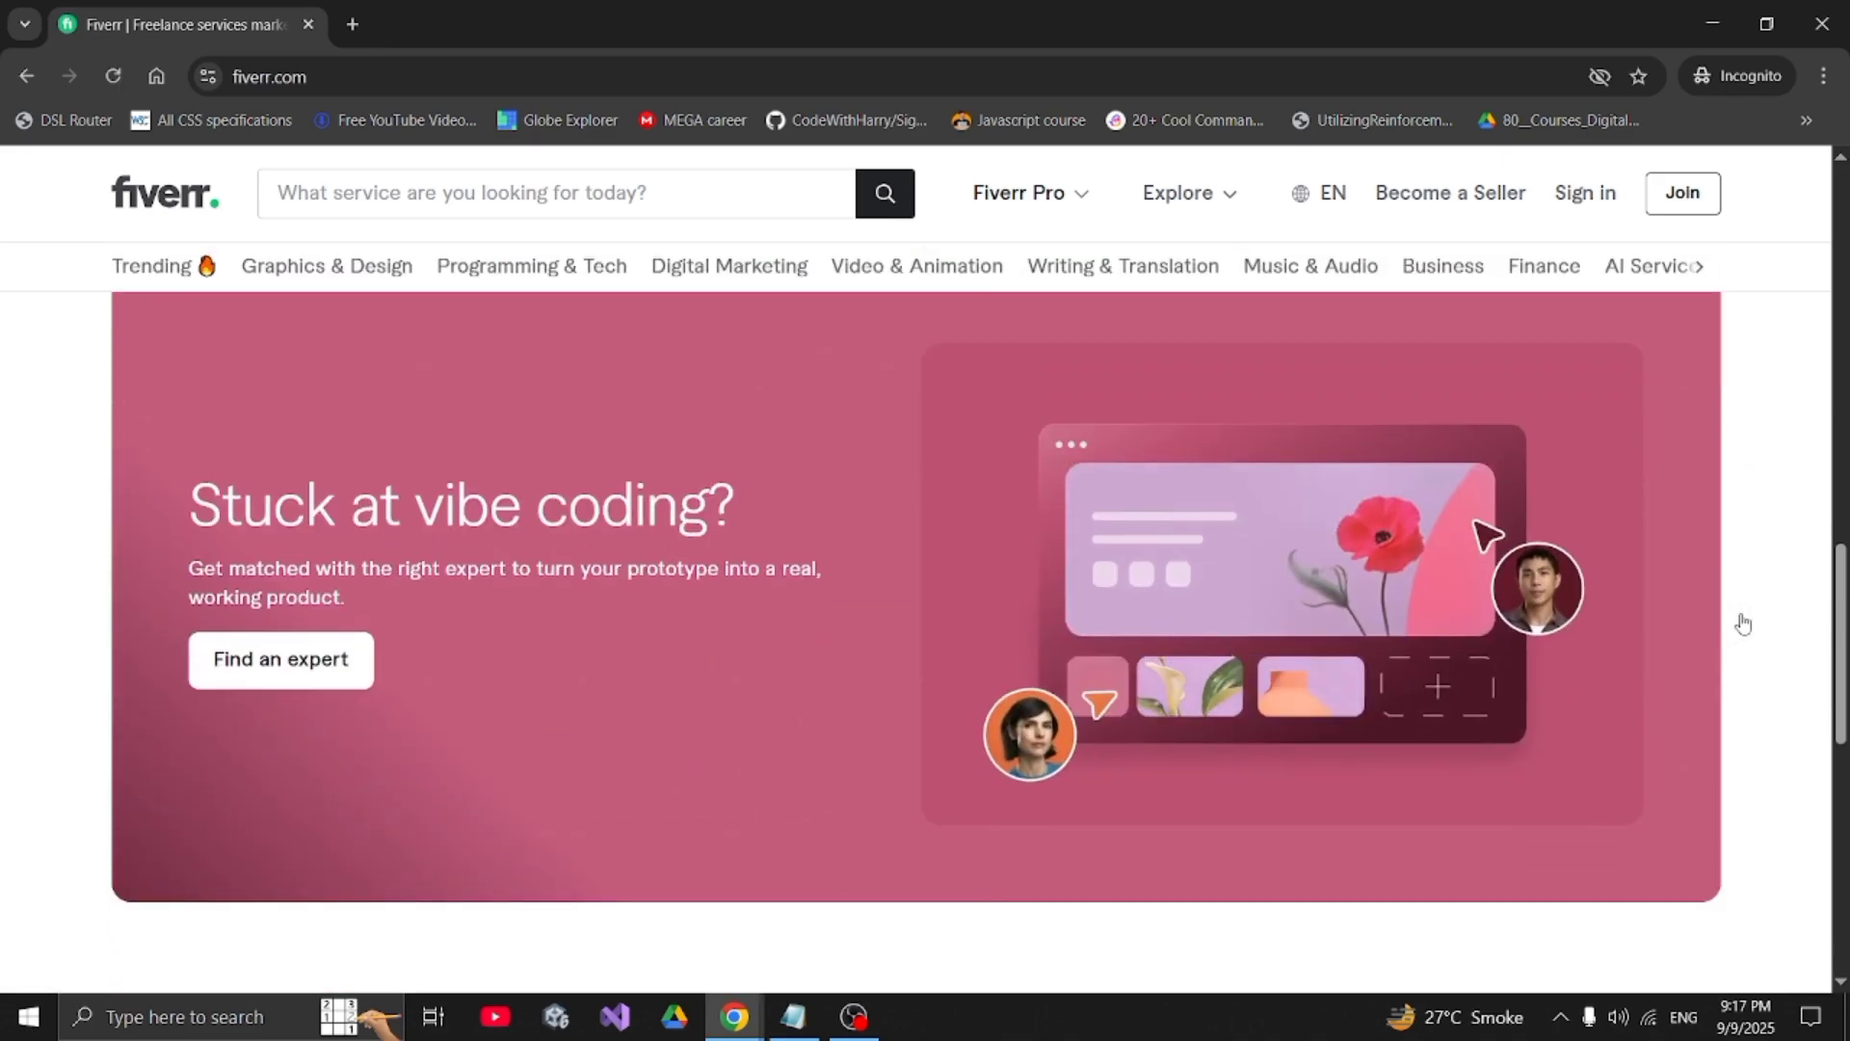
scroll(476, 480, down, 10)
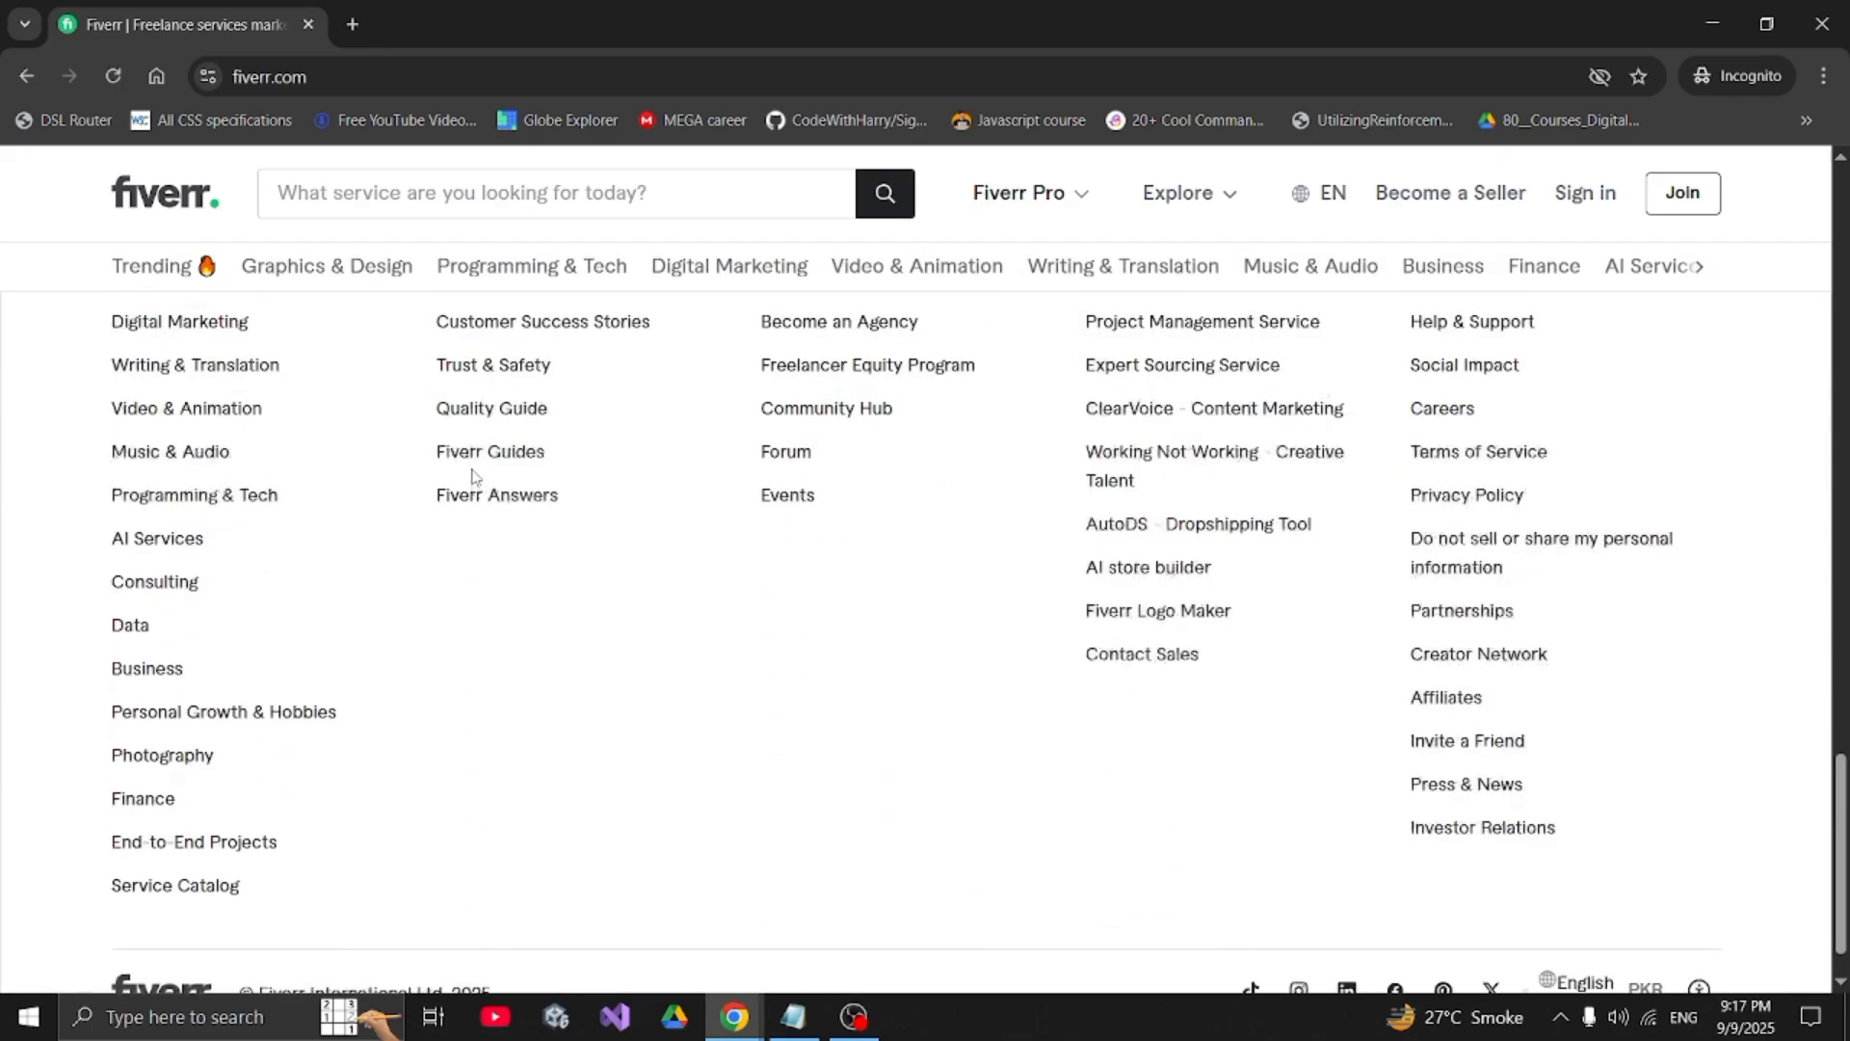
key(Home)
drag(471, 475, 514, 440)
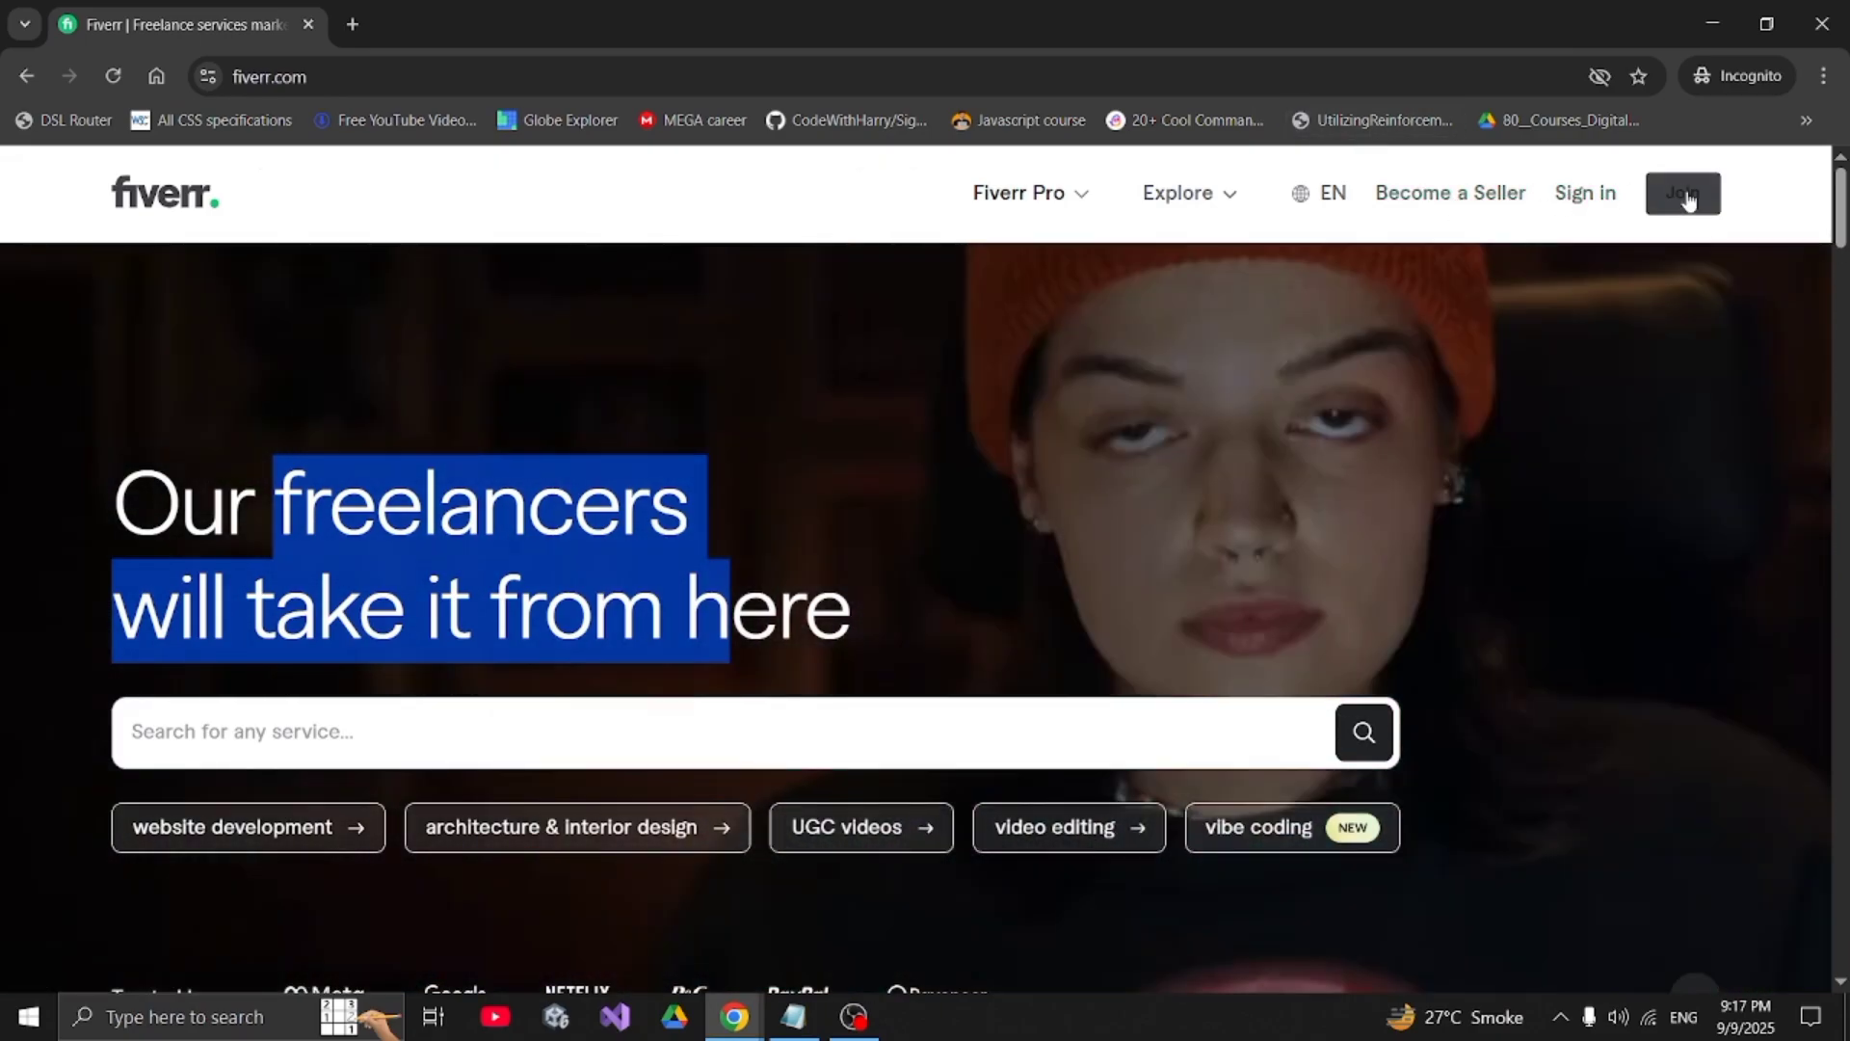
- Start a Fiverr sign-up with email, then open a new incognito browser tab
click(1687, 196)
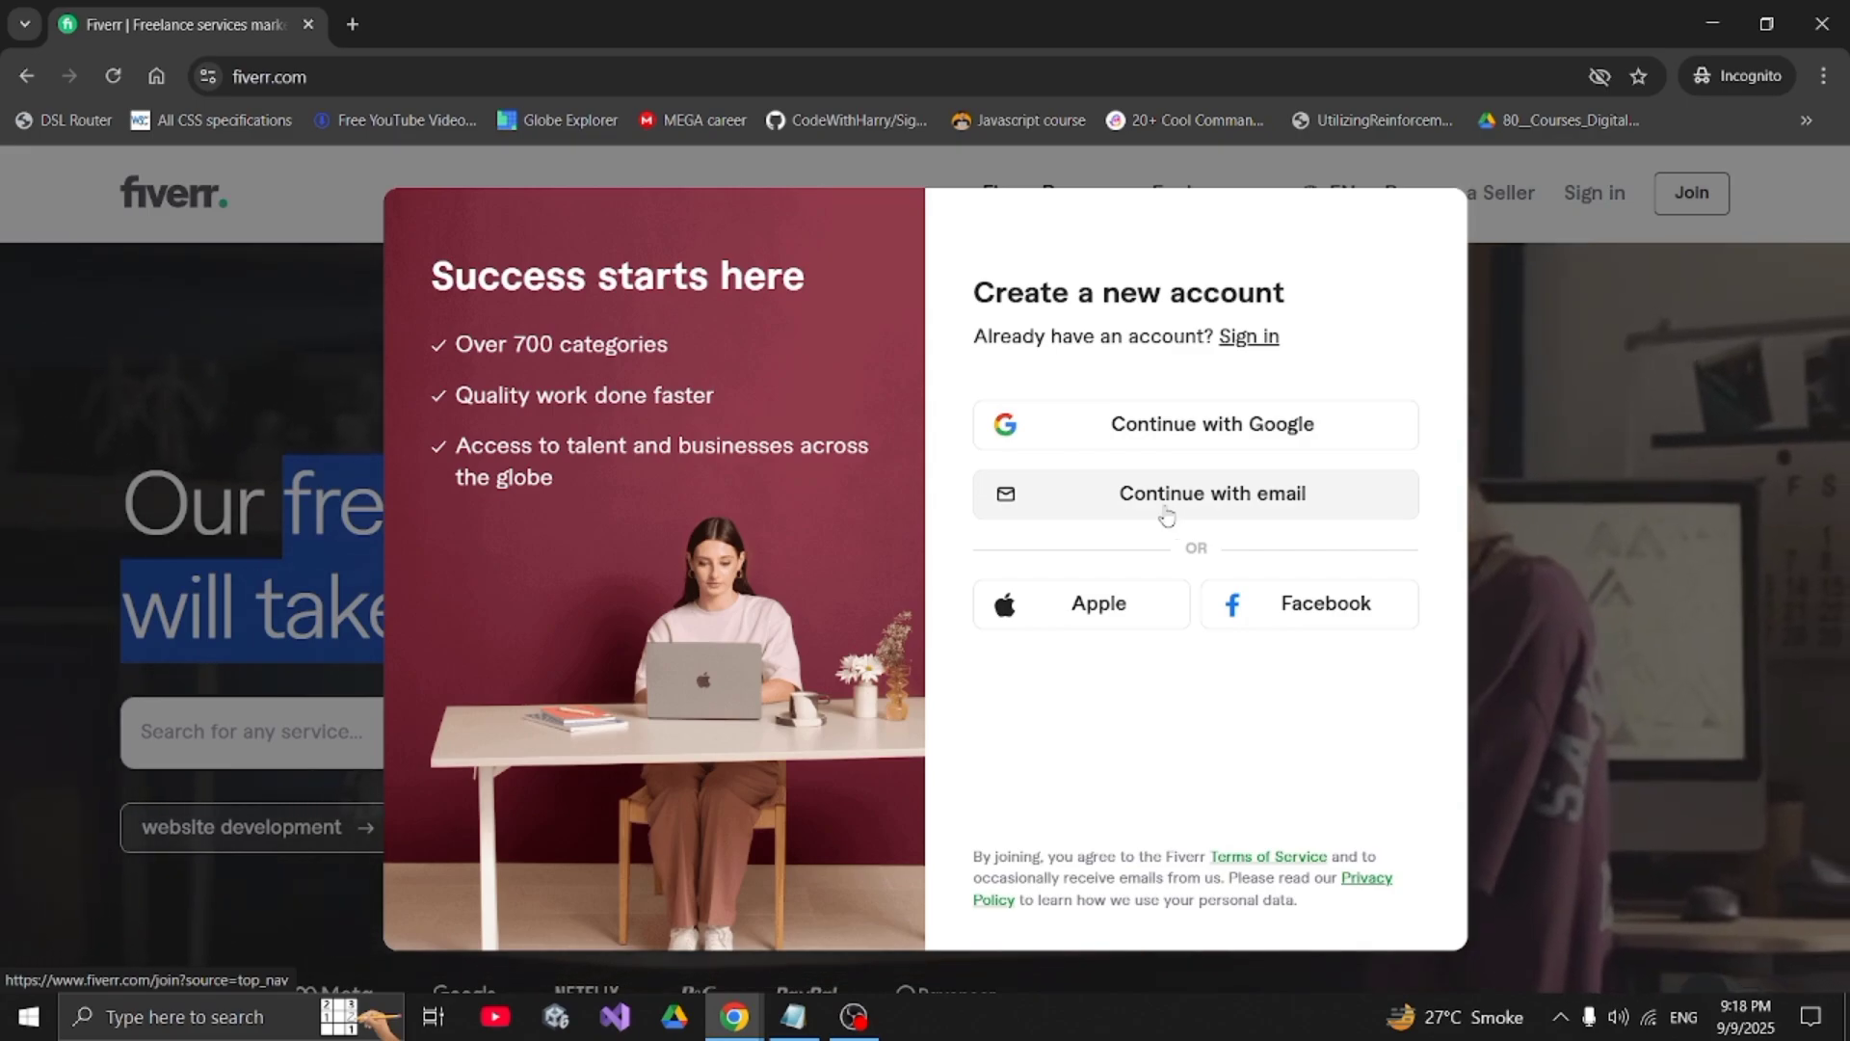
click(1167, 518)
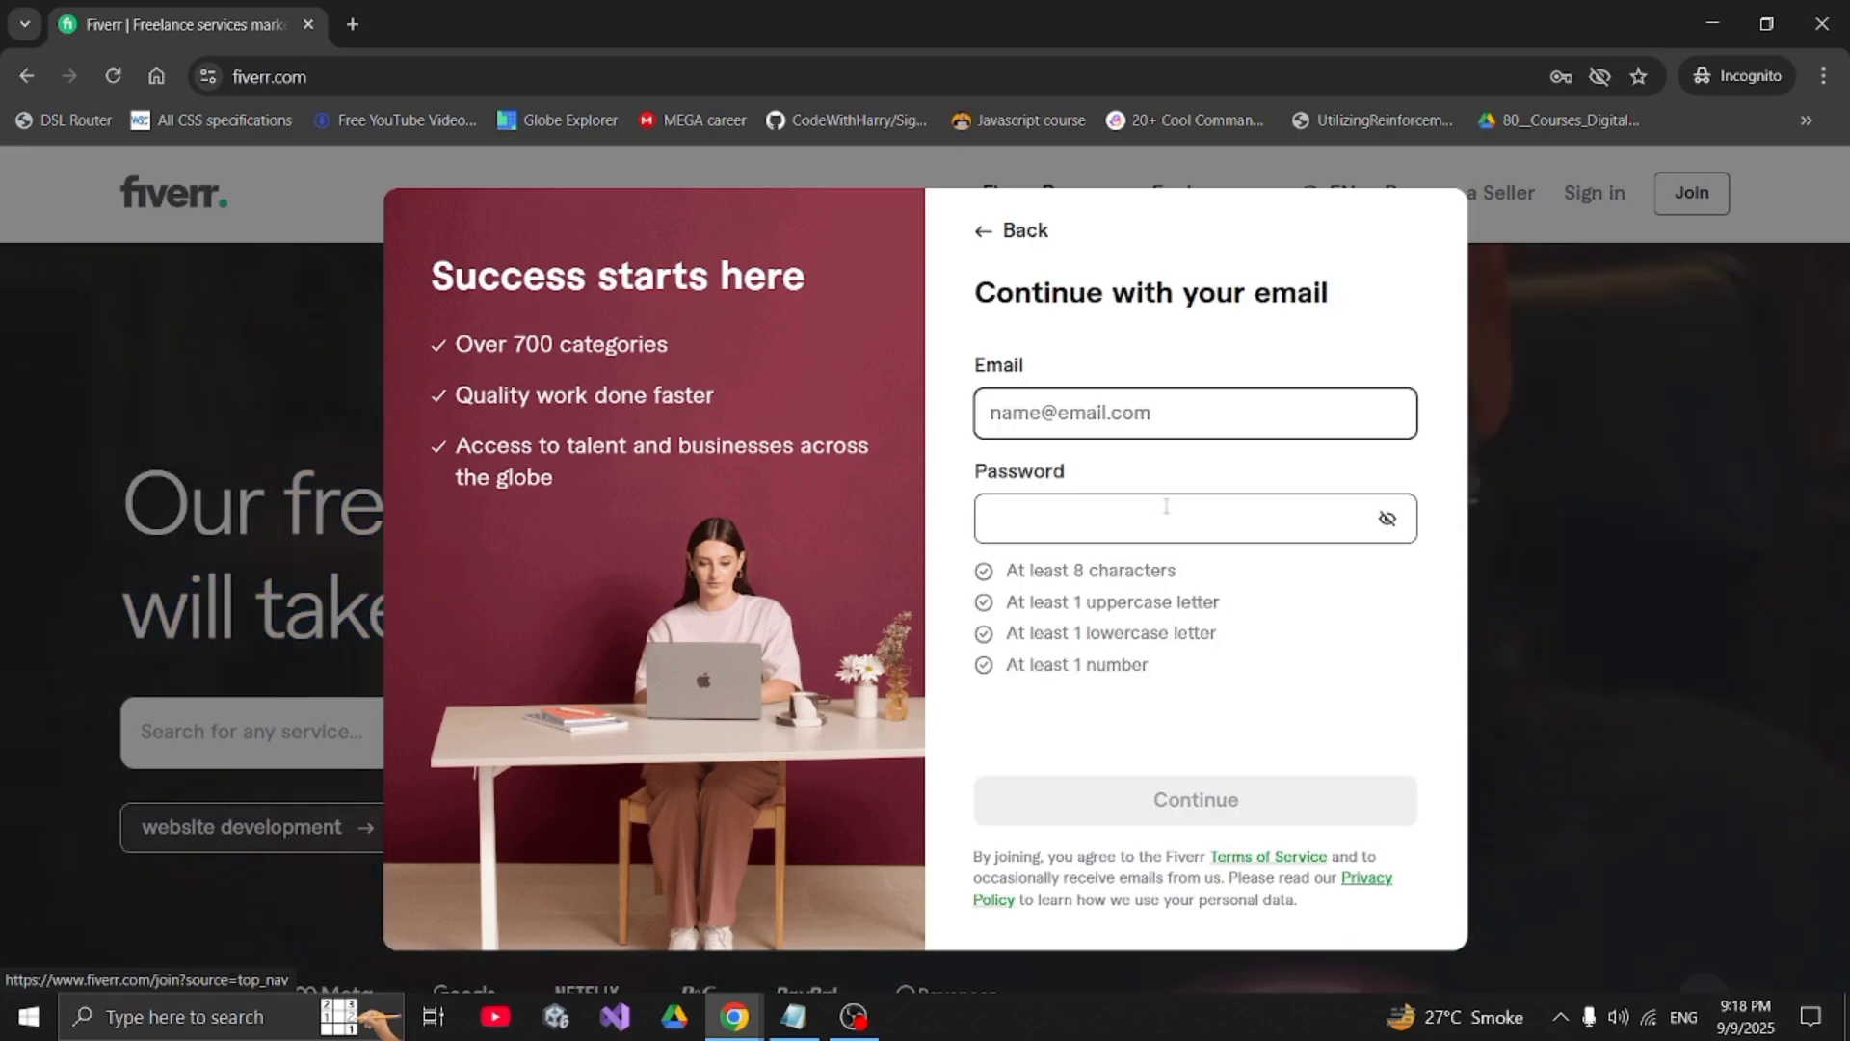
click(1104, 414)
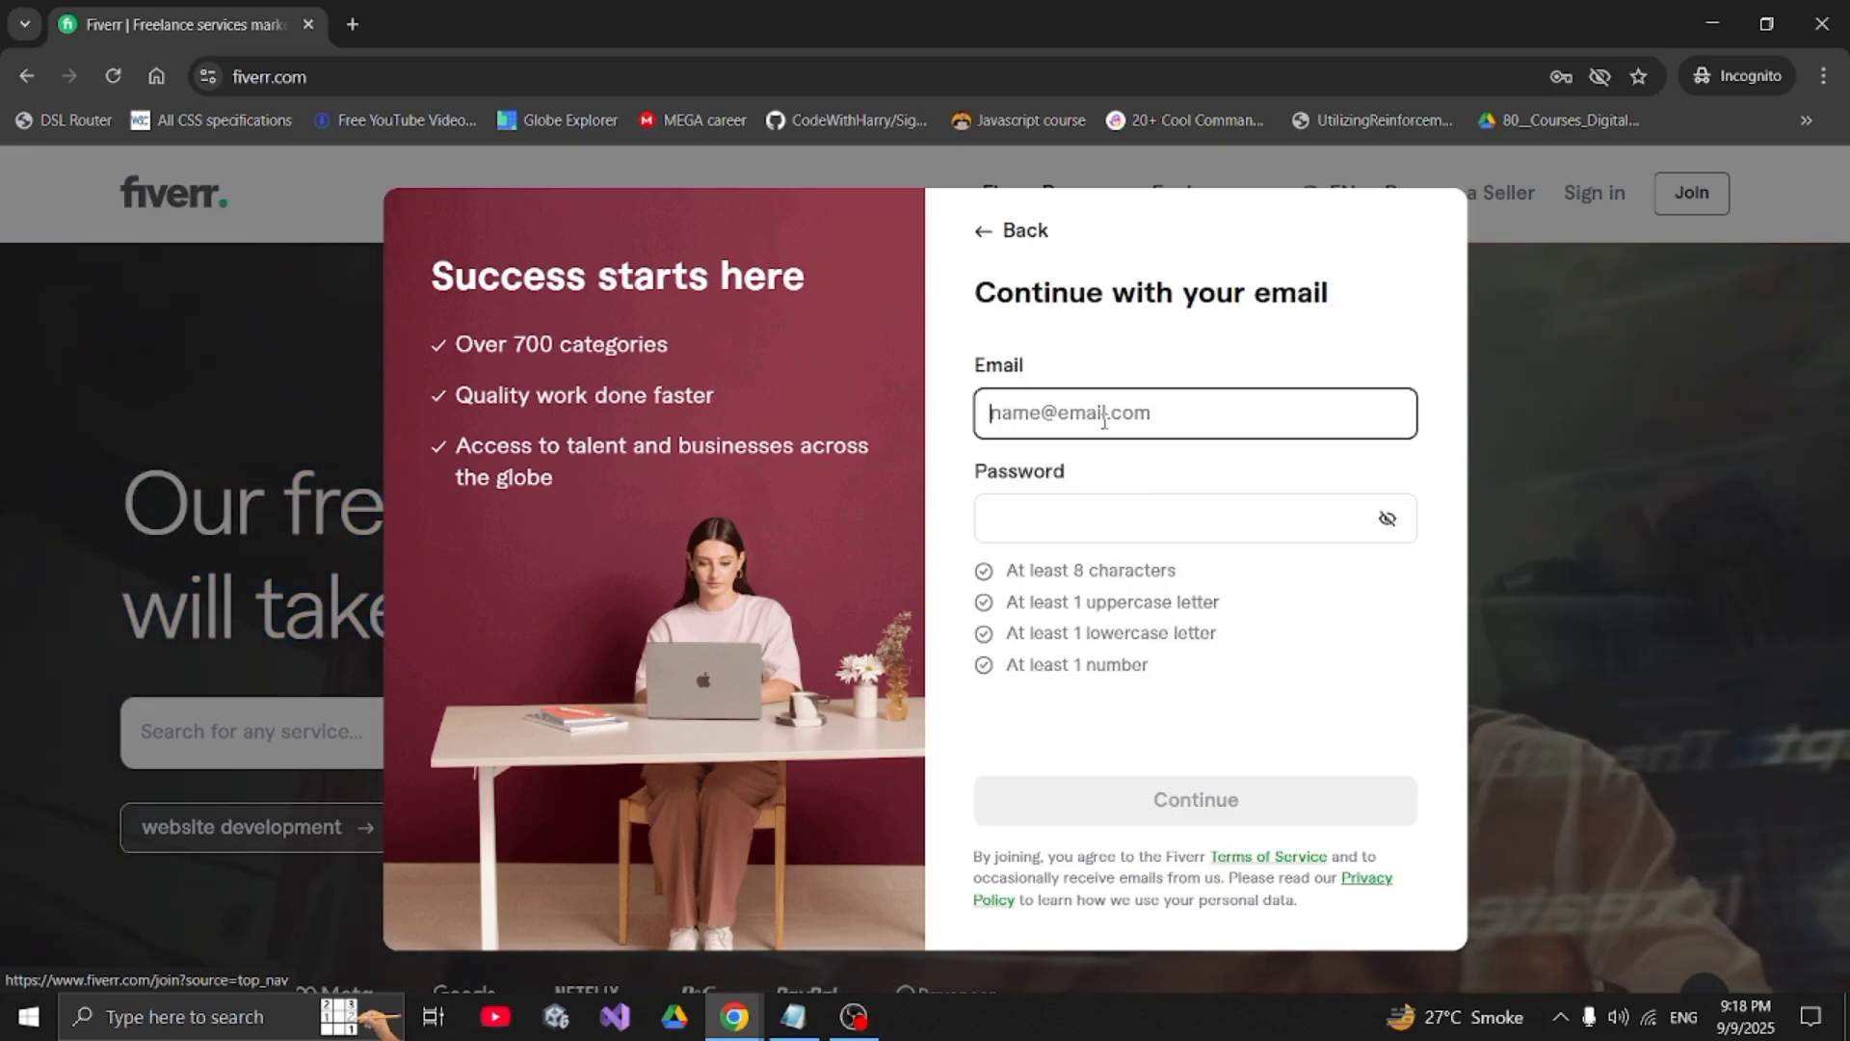
click(1080, 385)
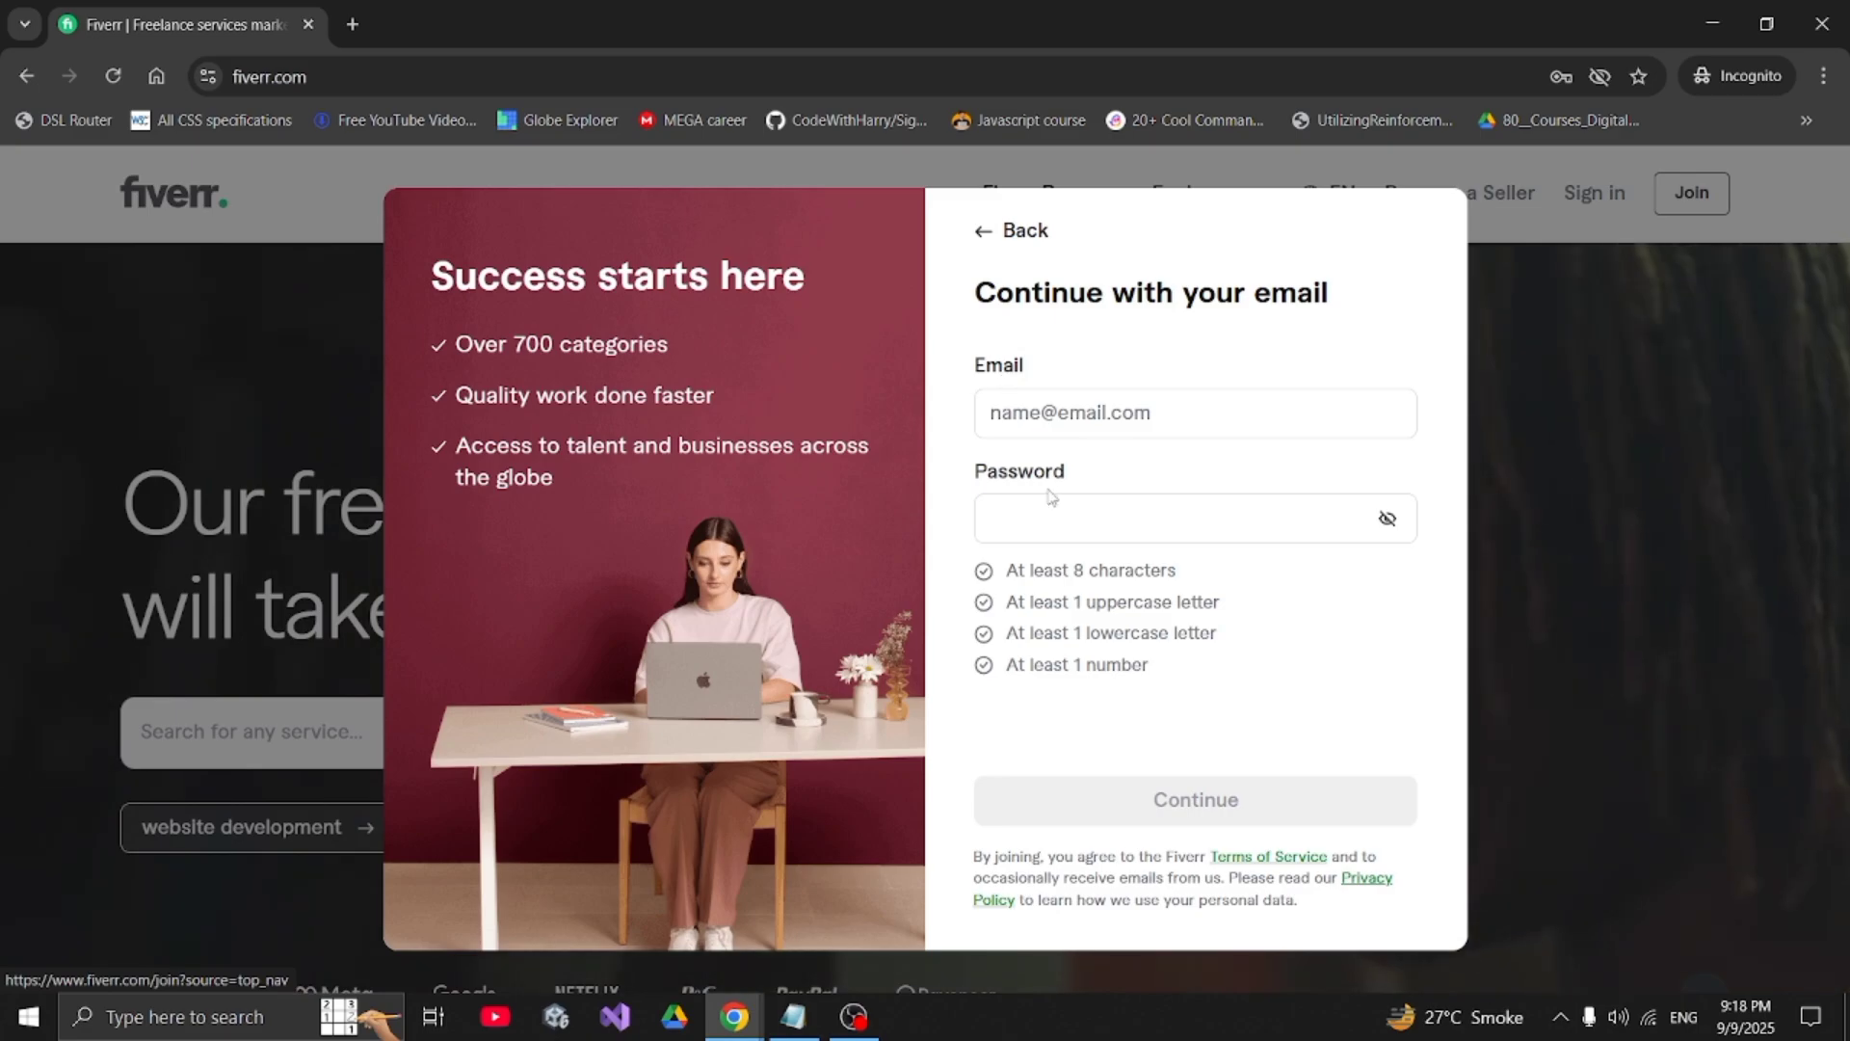
click(353, 24)
- Get and copy a disposable address from temp-mail.org, then return to Fiverr
text(te)
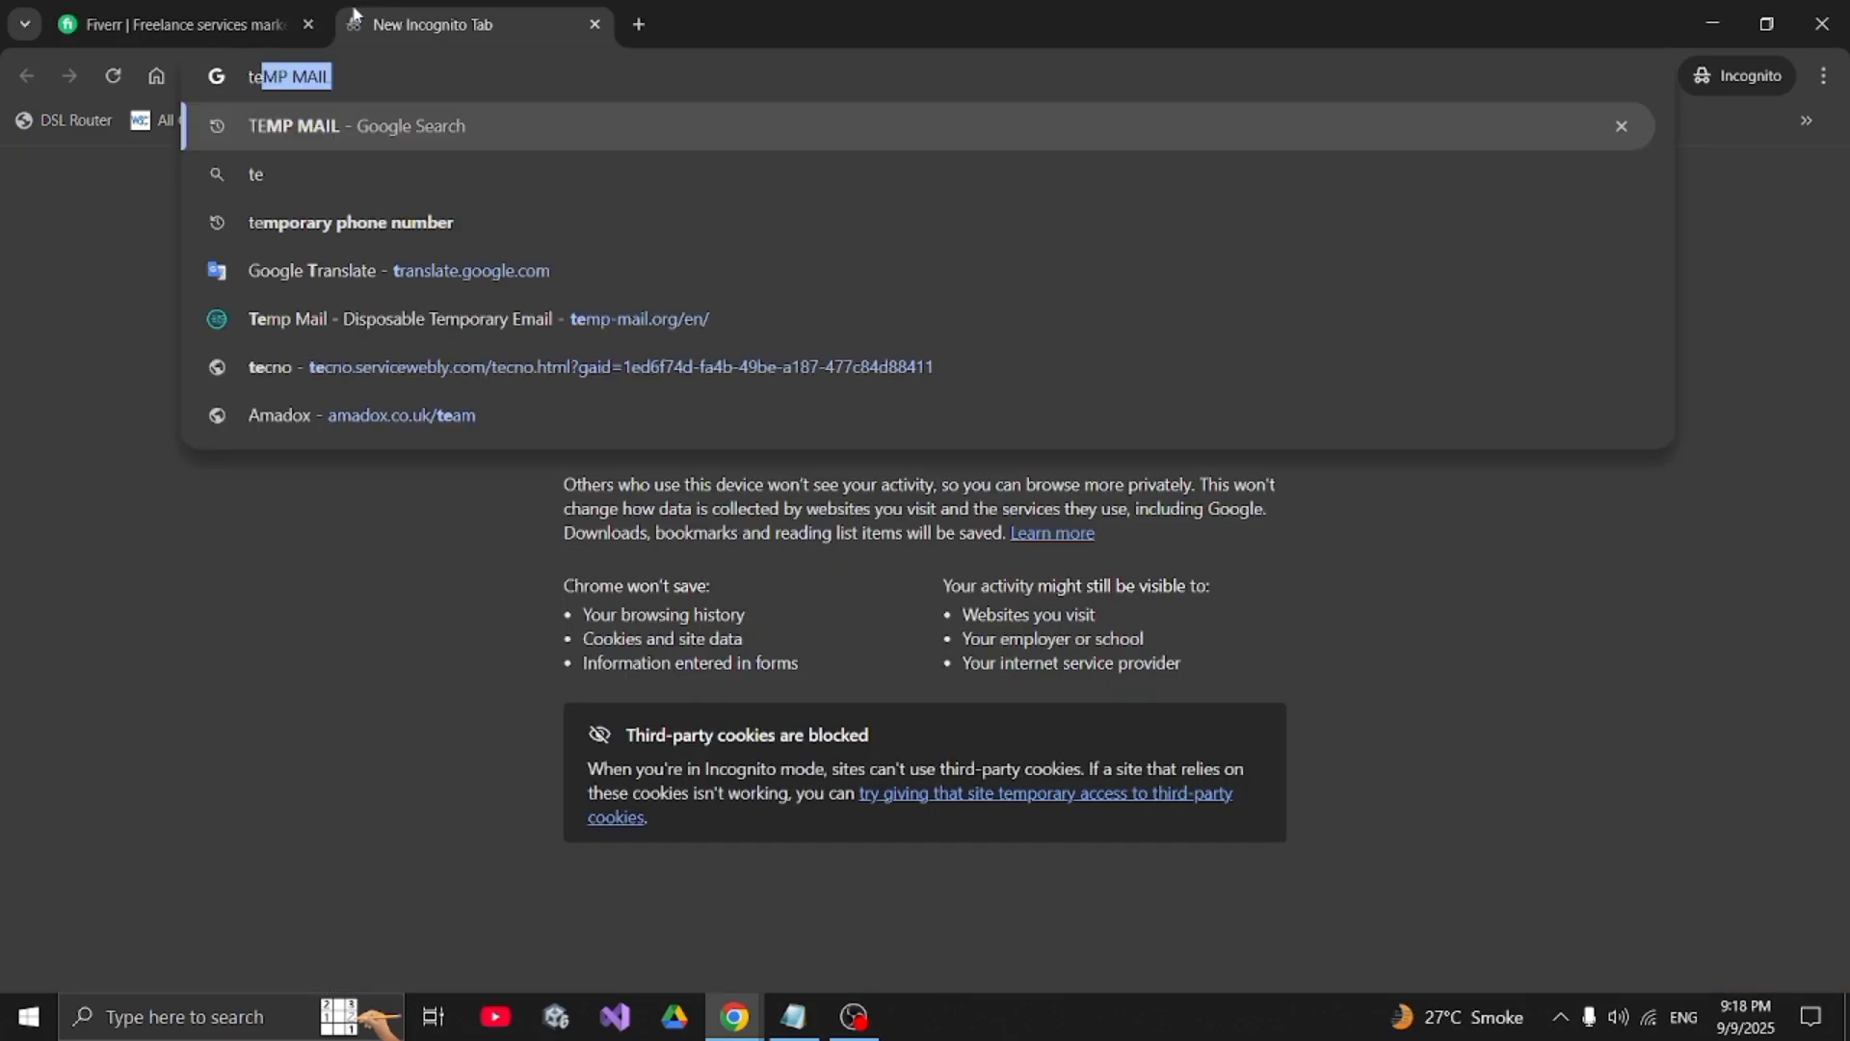
text(mp)
key(Return)
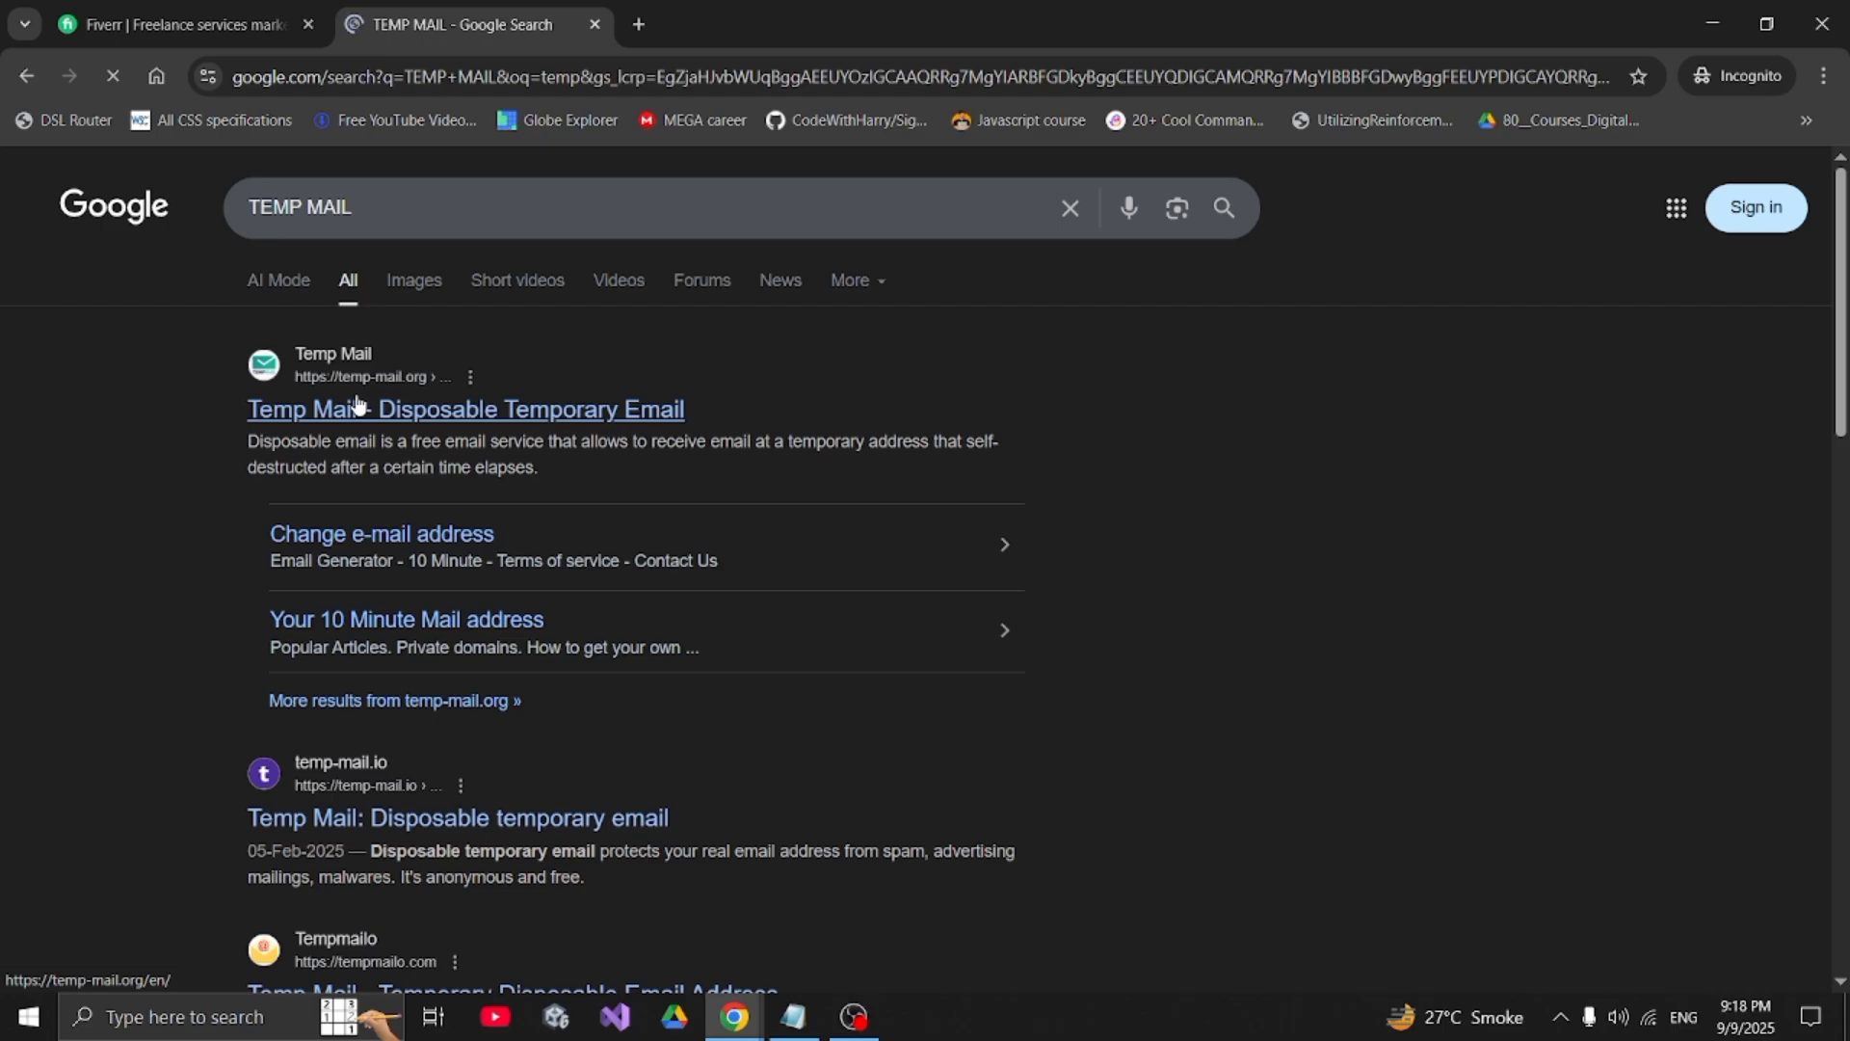
click(356, 404)
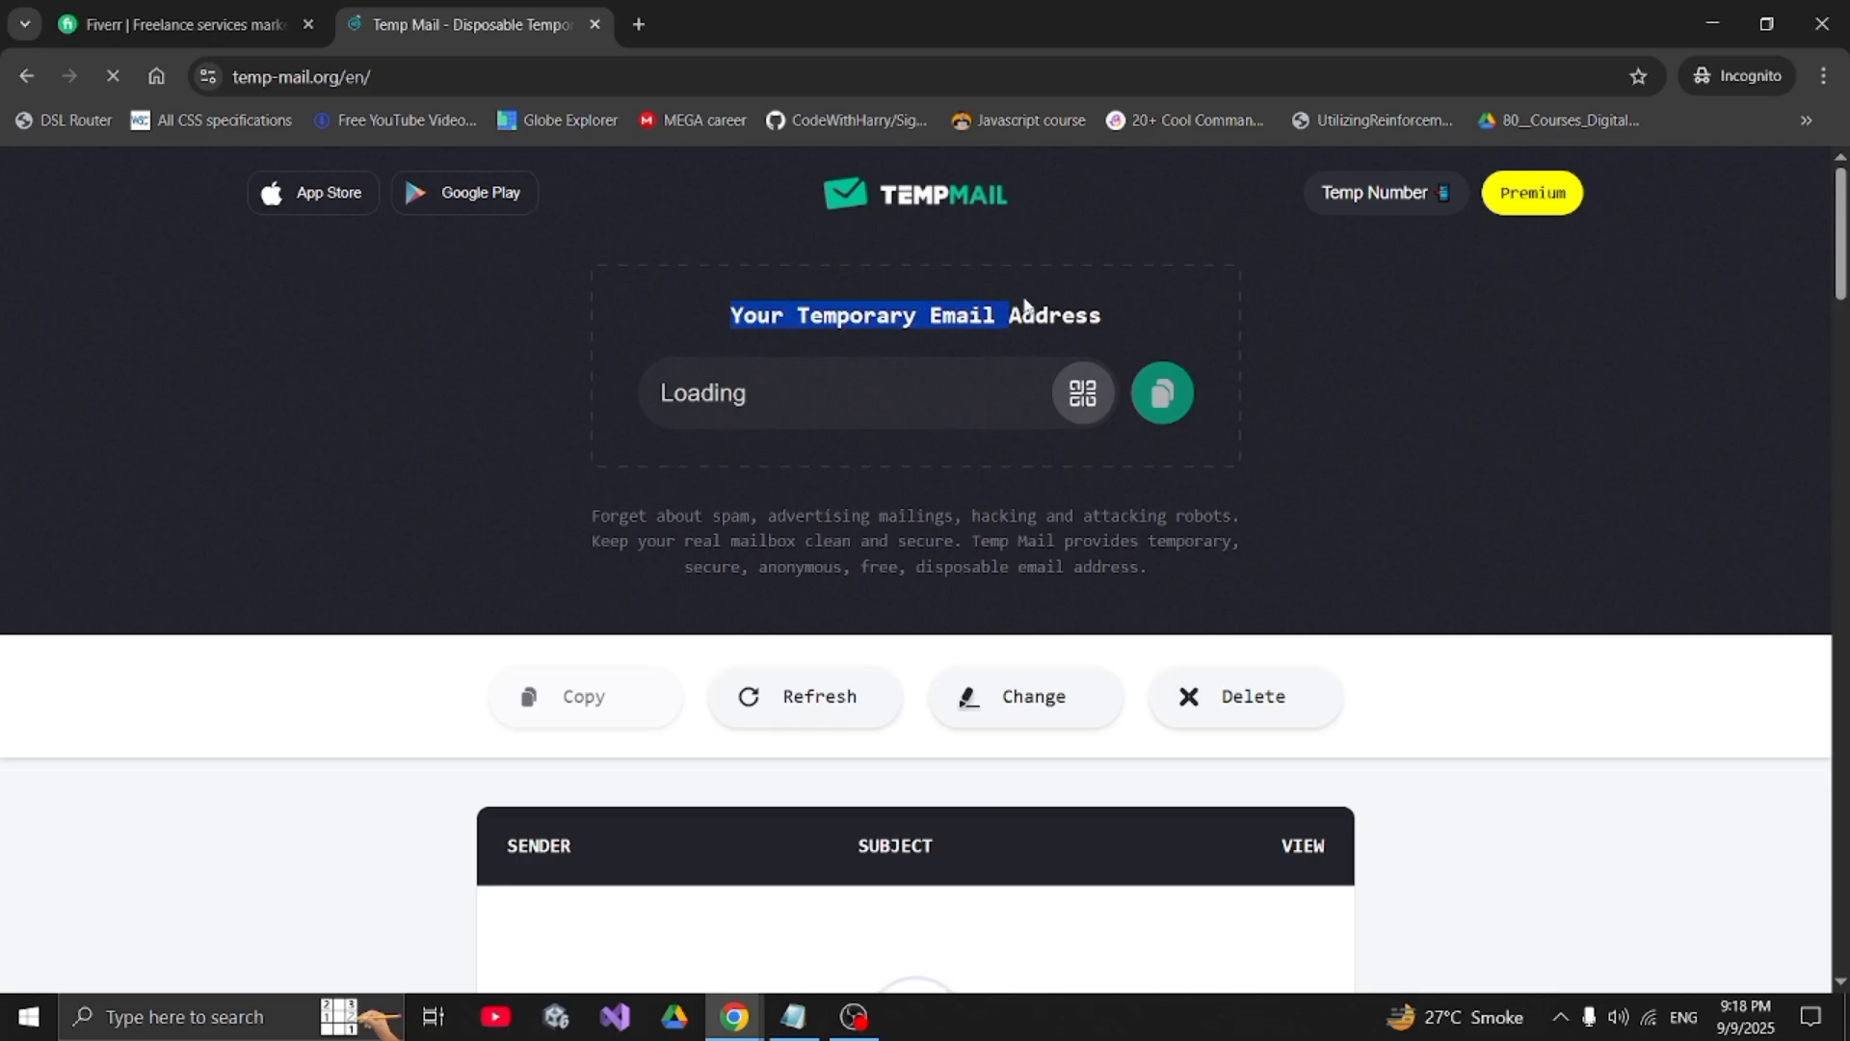
click(1088, 305)
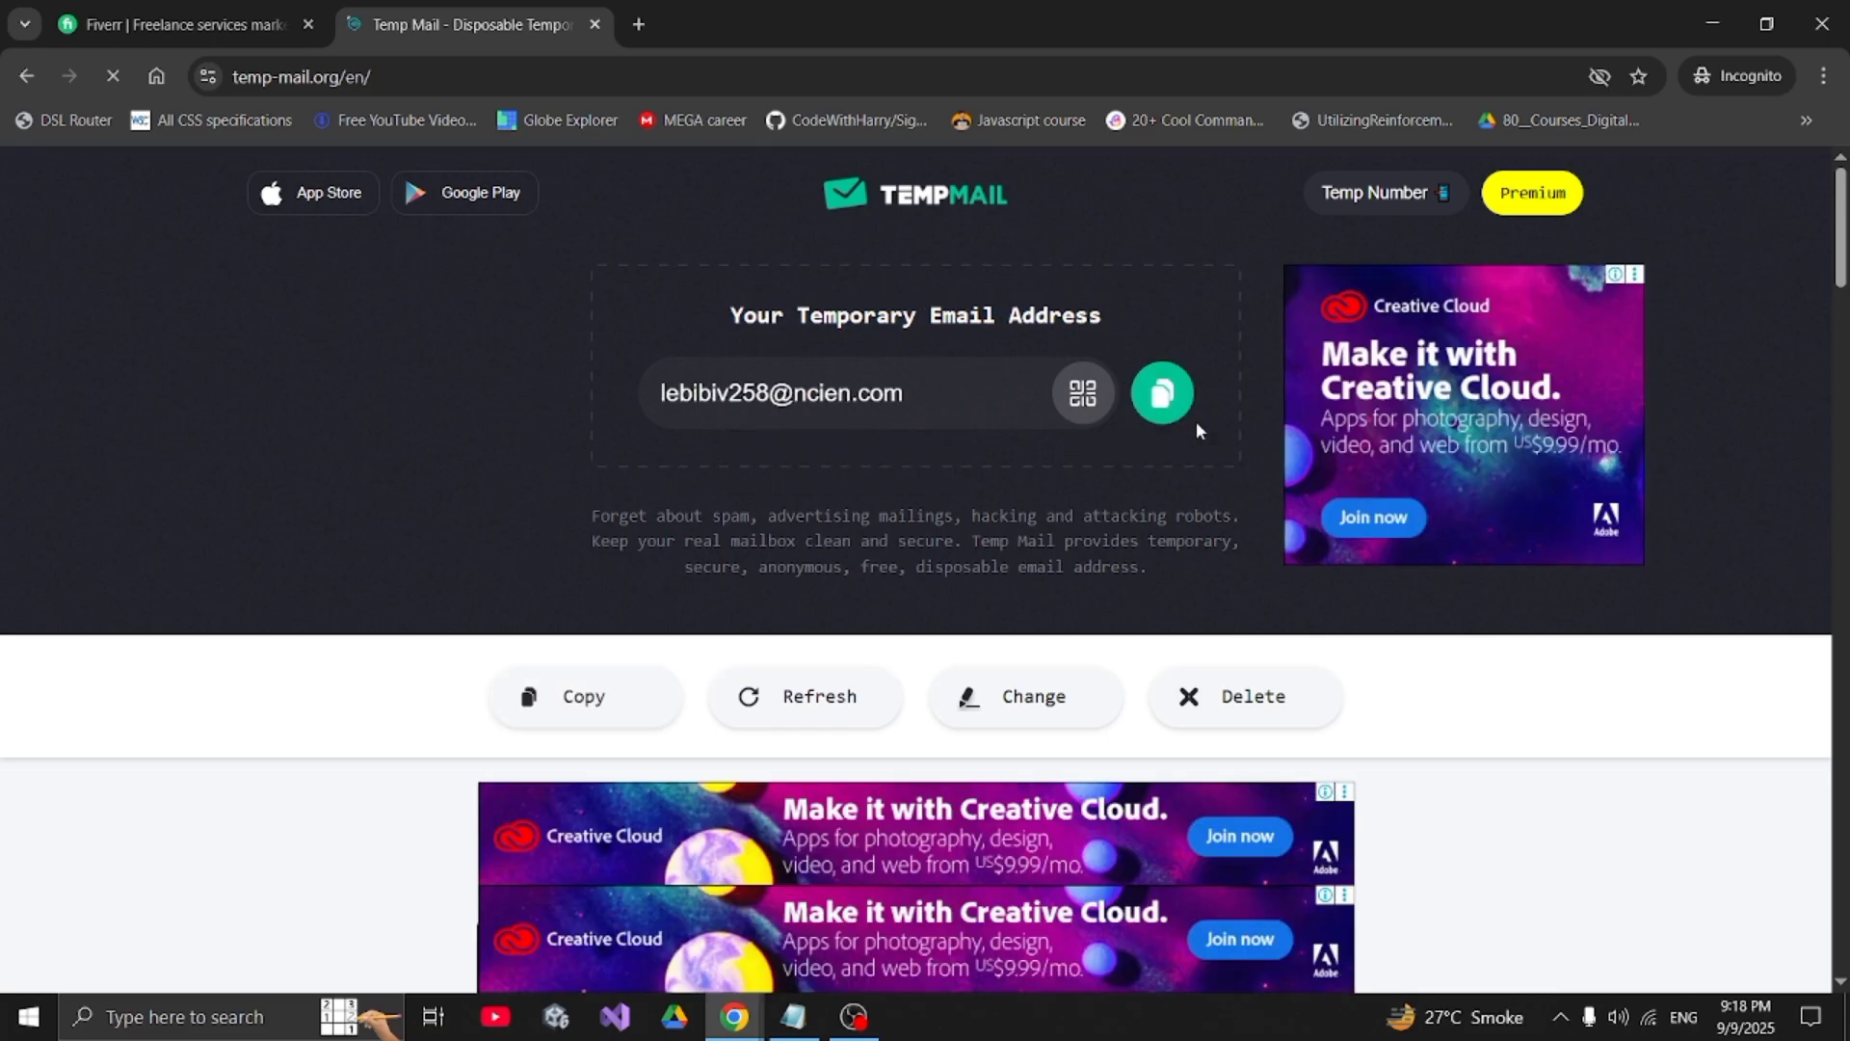
click(1168, 405)
key(ctrl+Tab)
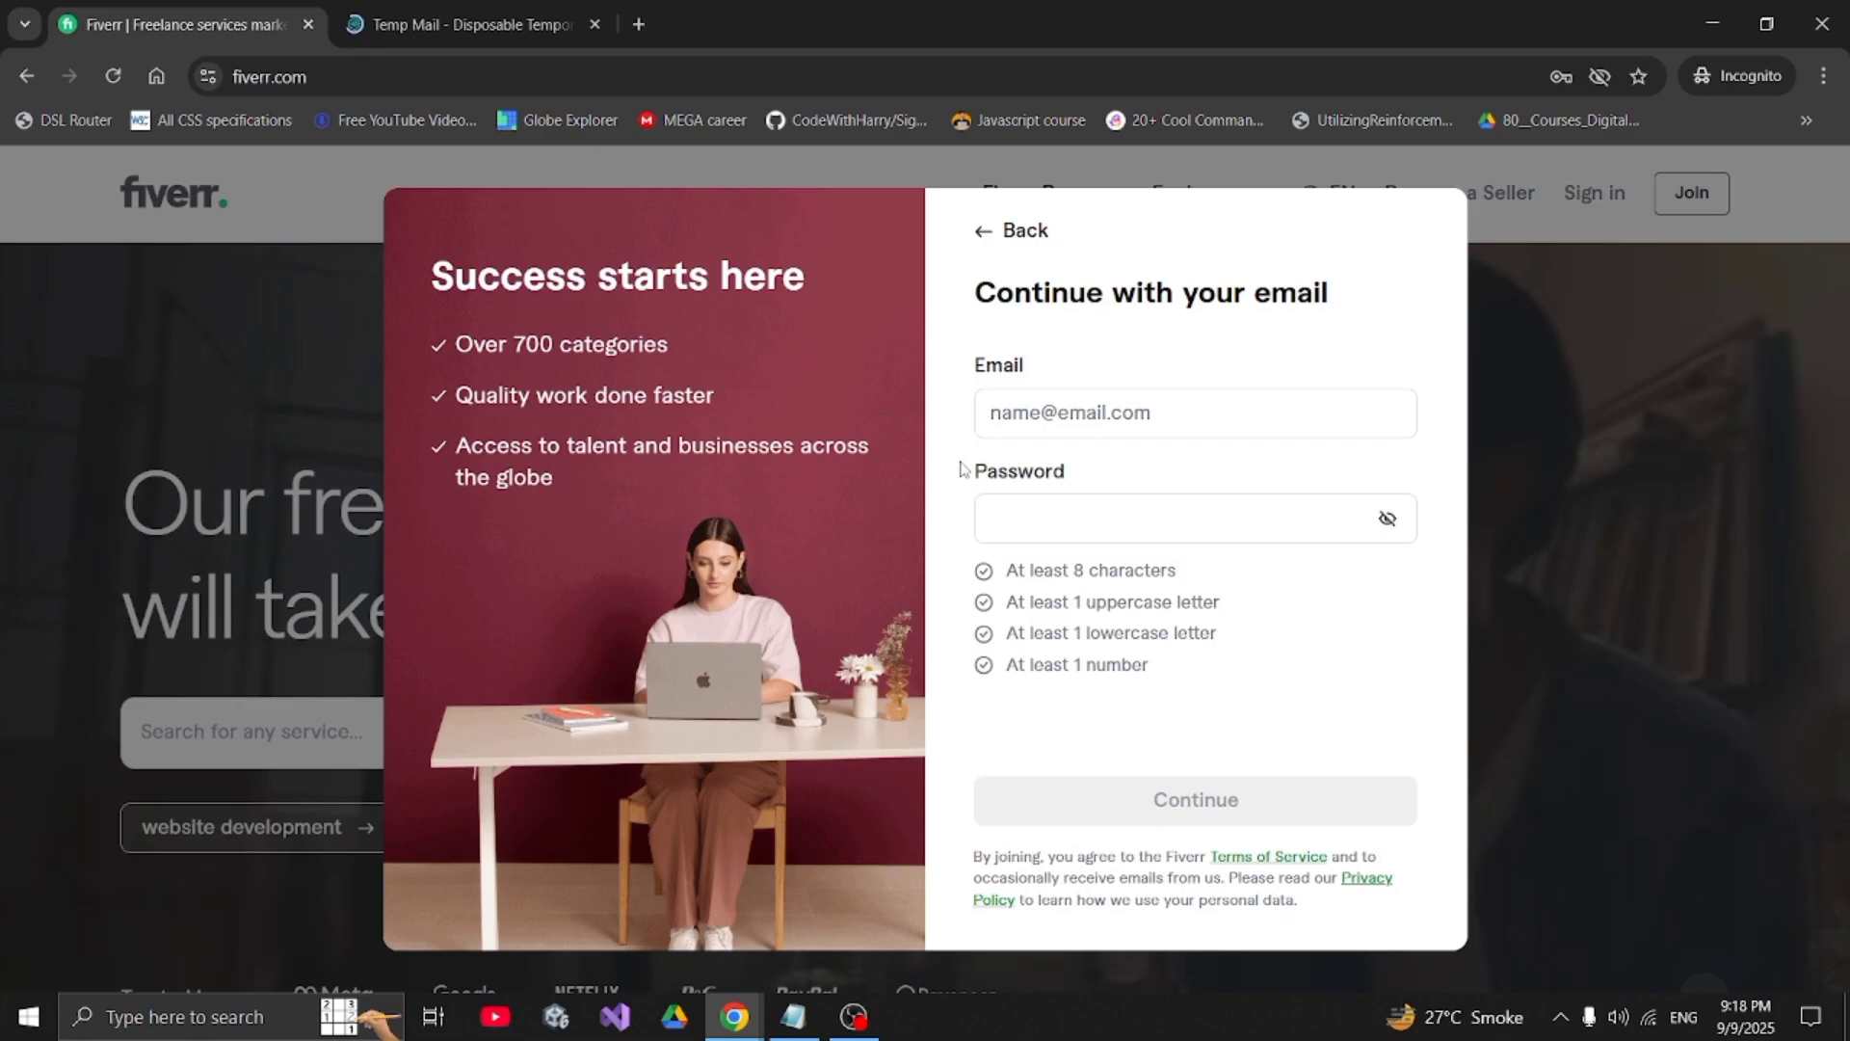
- Sign up with the copied temporary email and a password meeting all four rules
click(1109, 412)
key(ctrl+v)
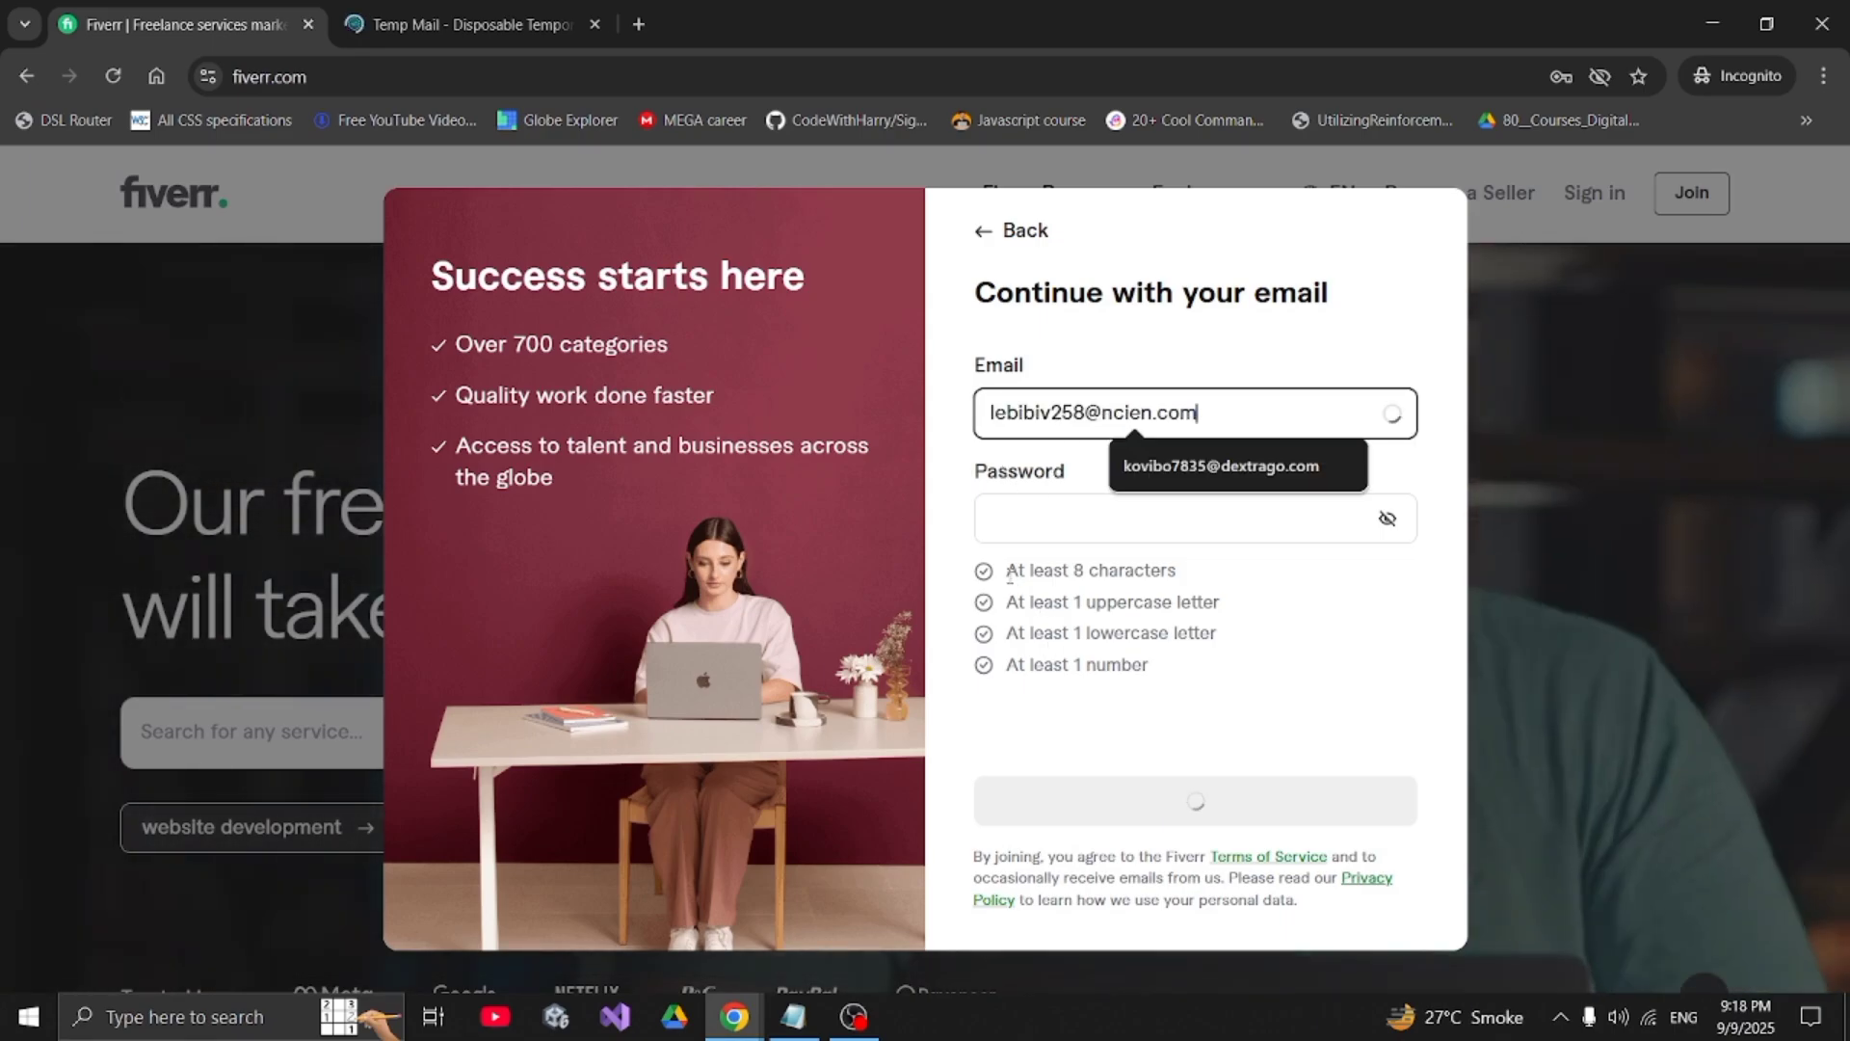
drag(1008, 570, 1162, 571)
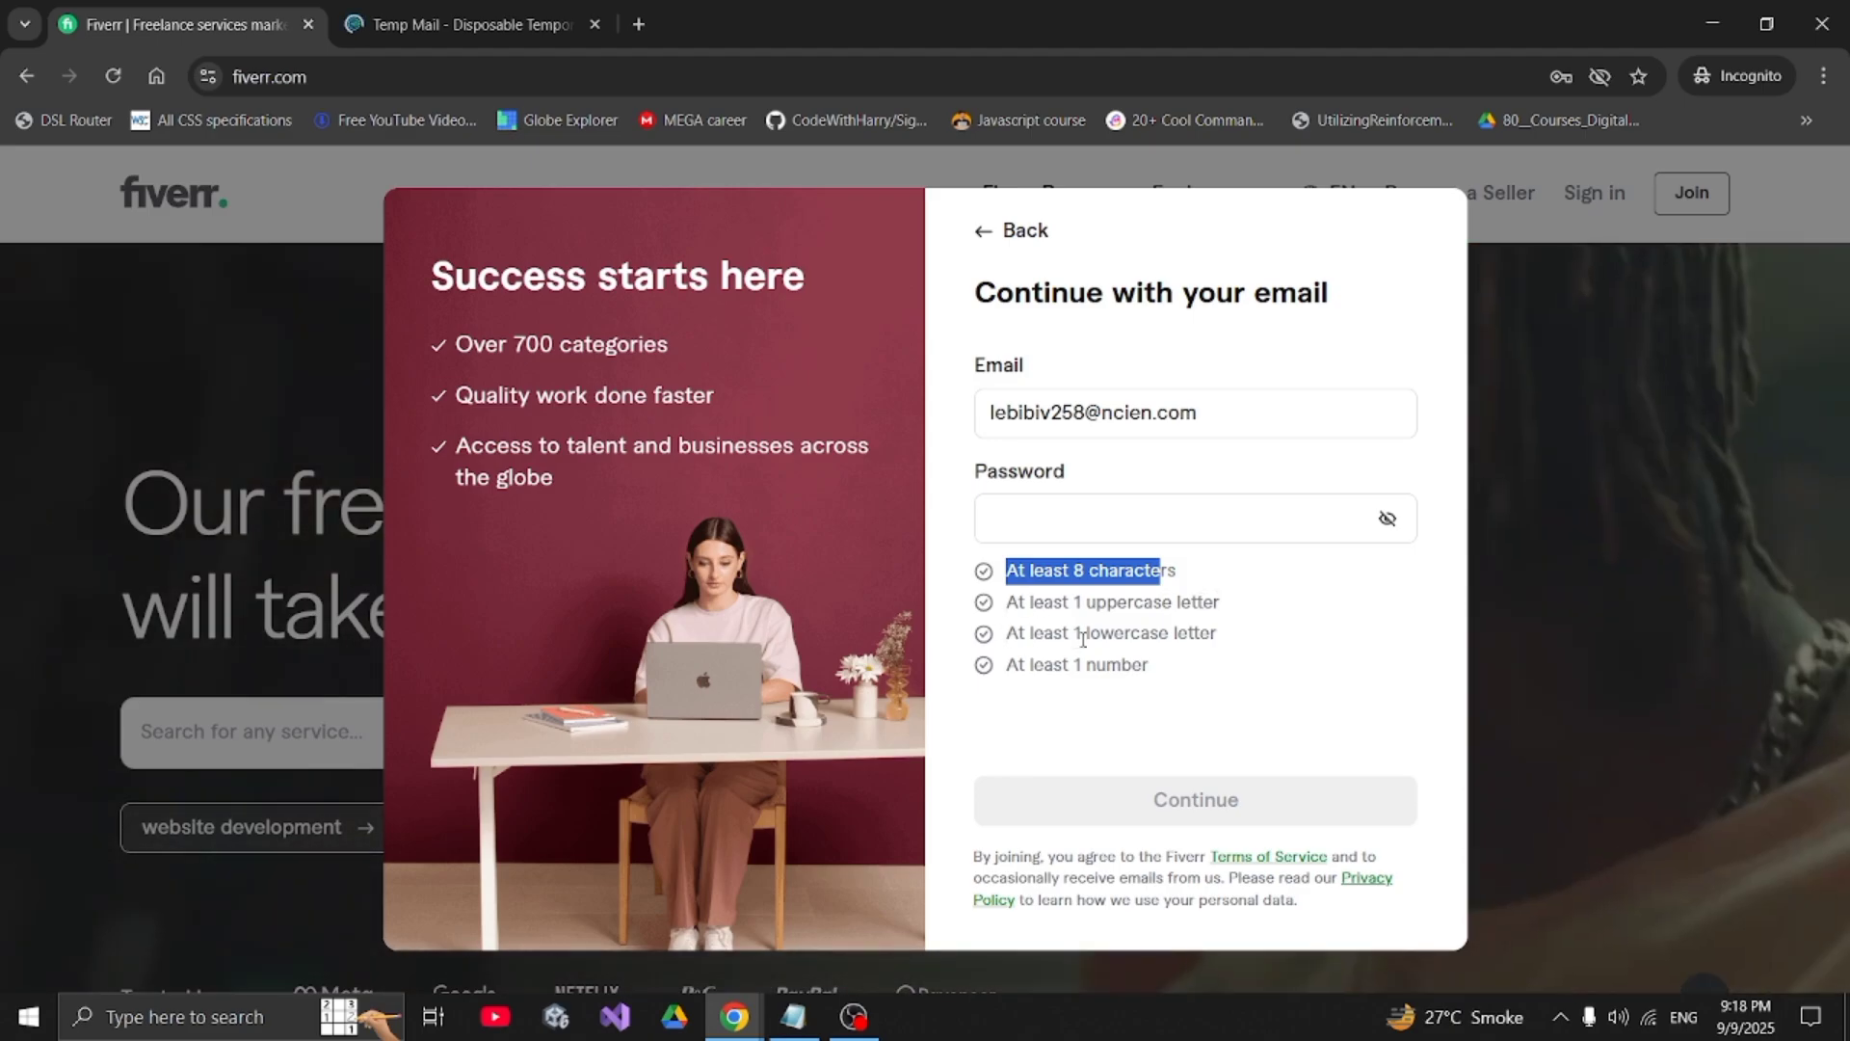
click(1036, 520)
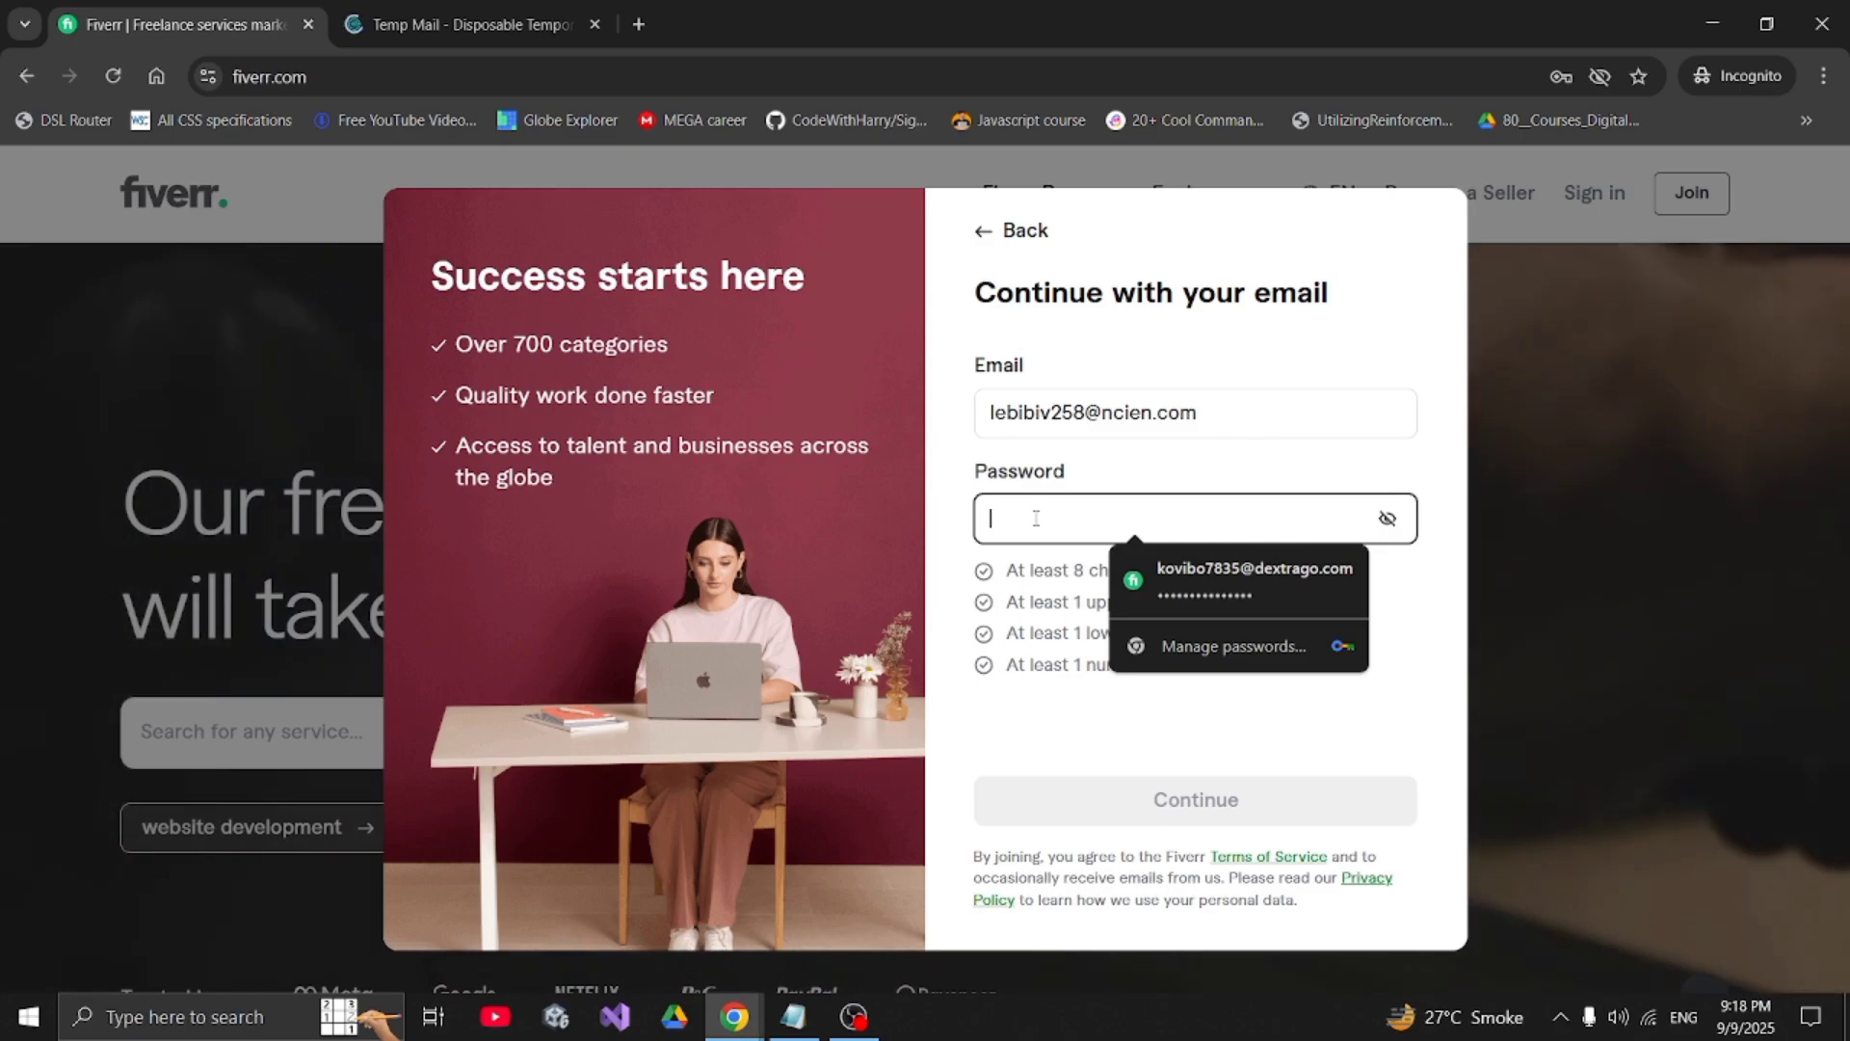
text(•••••••)
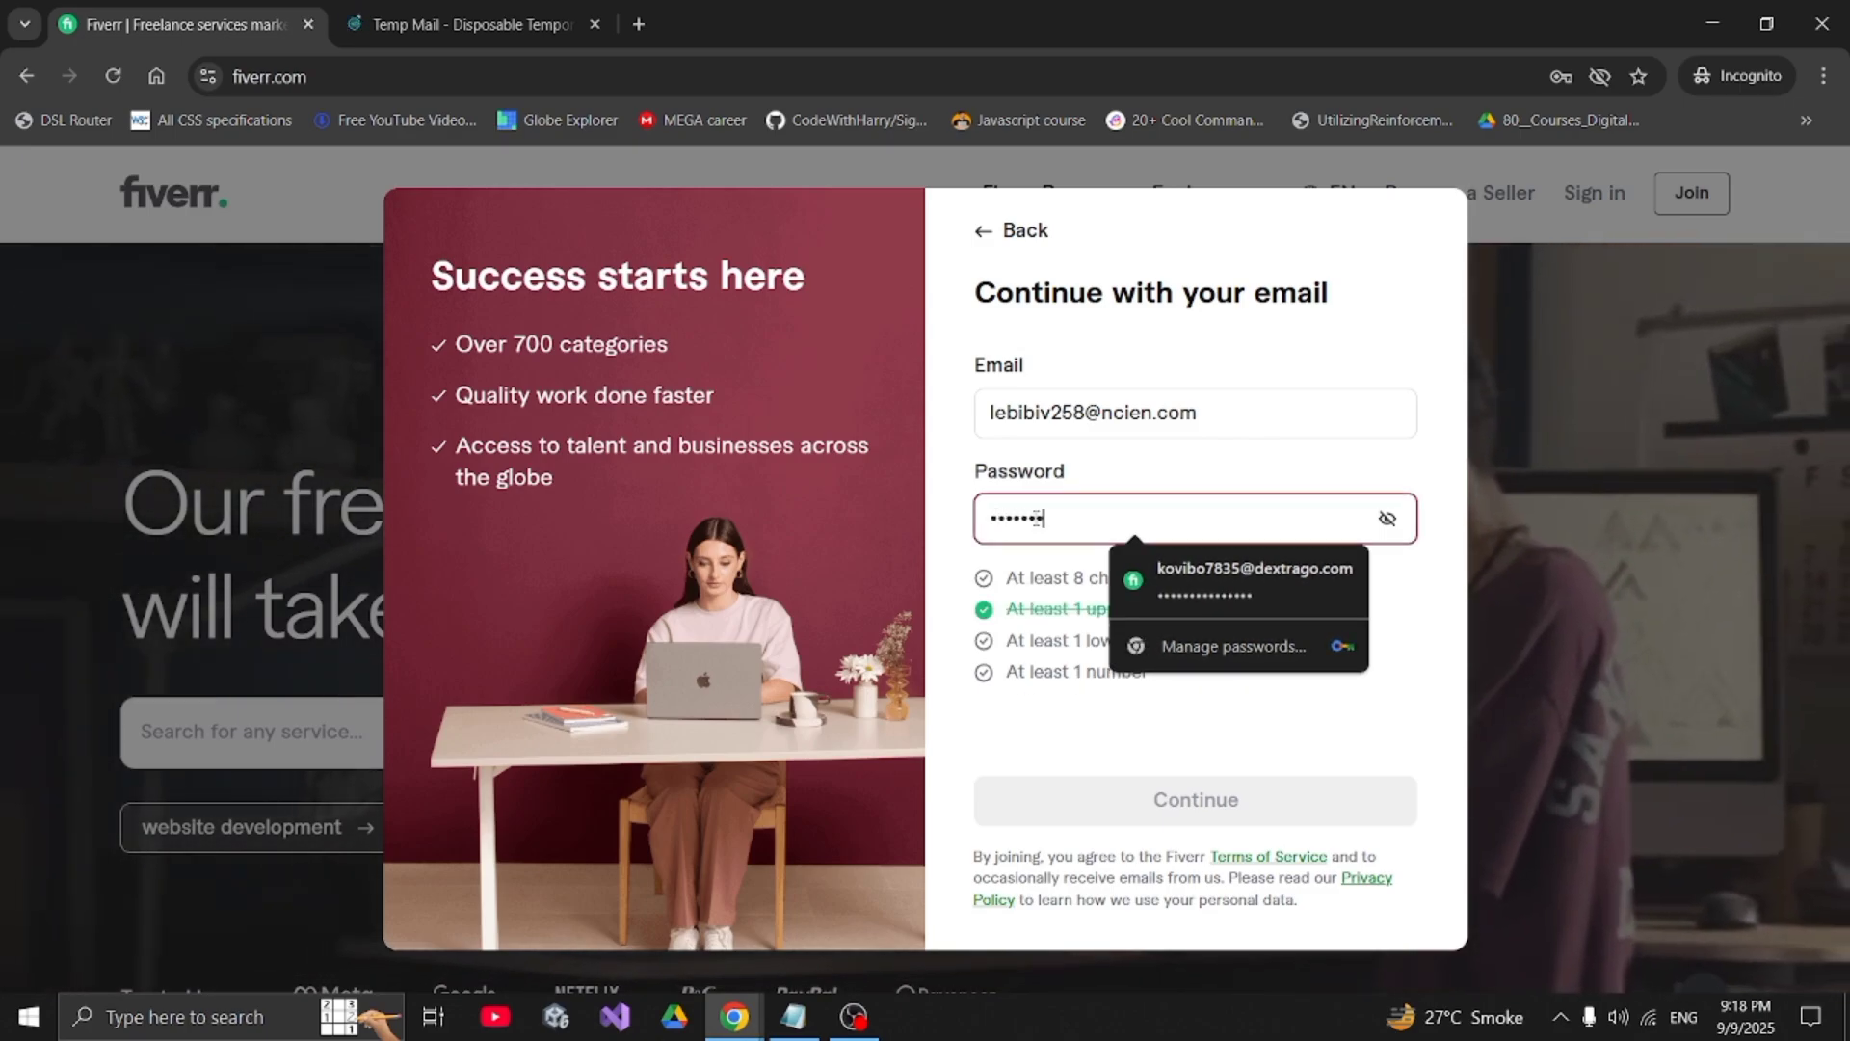
text(••••••••)
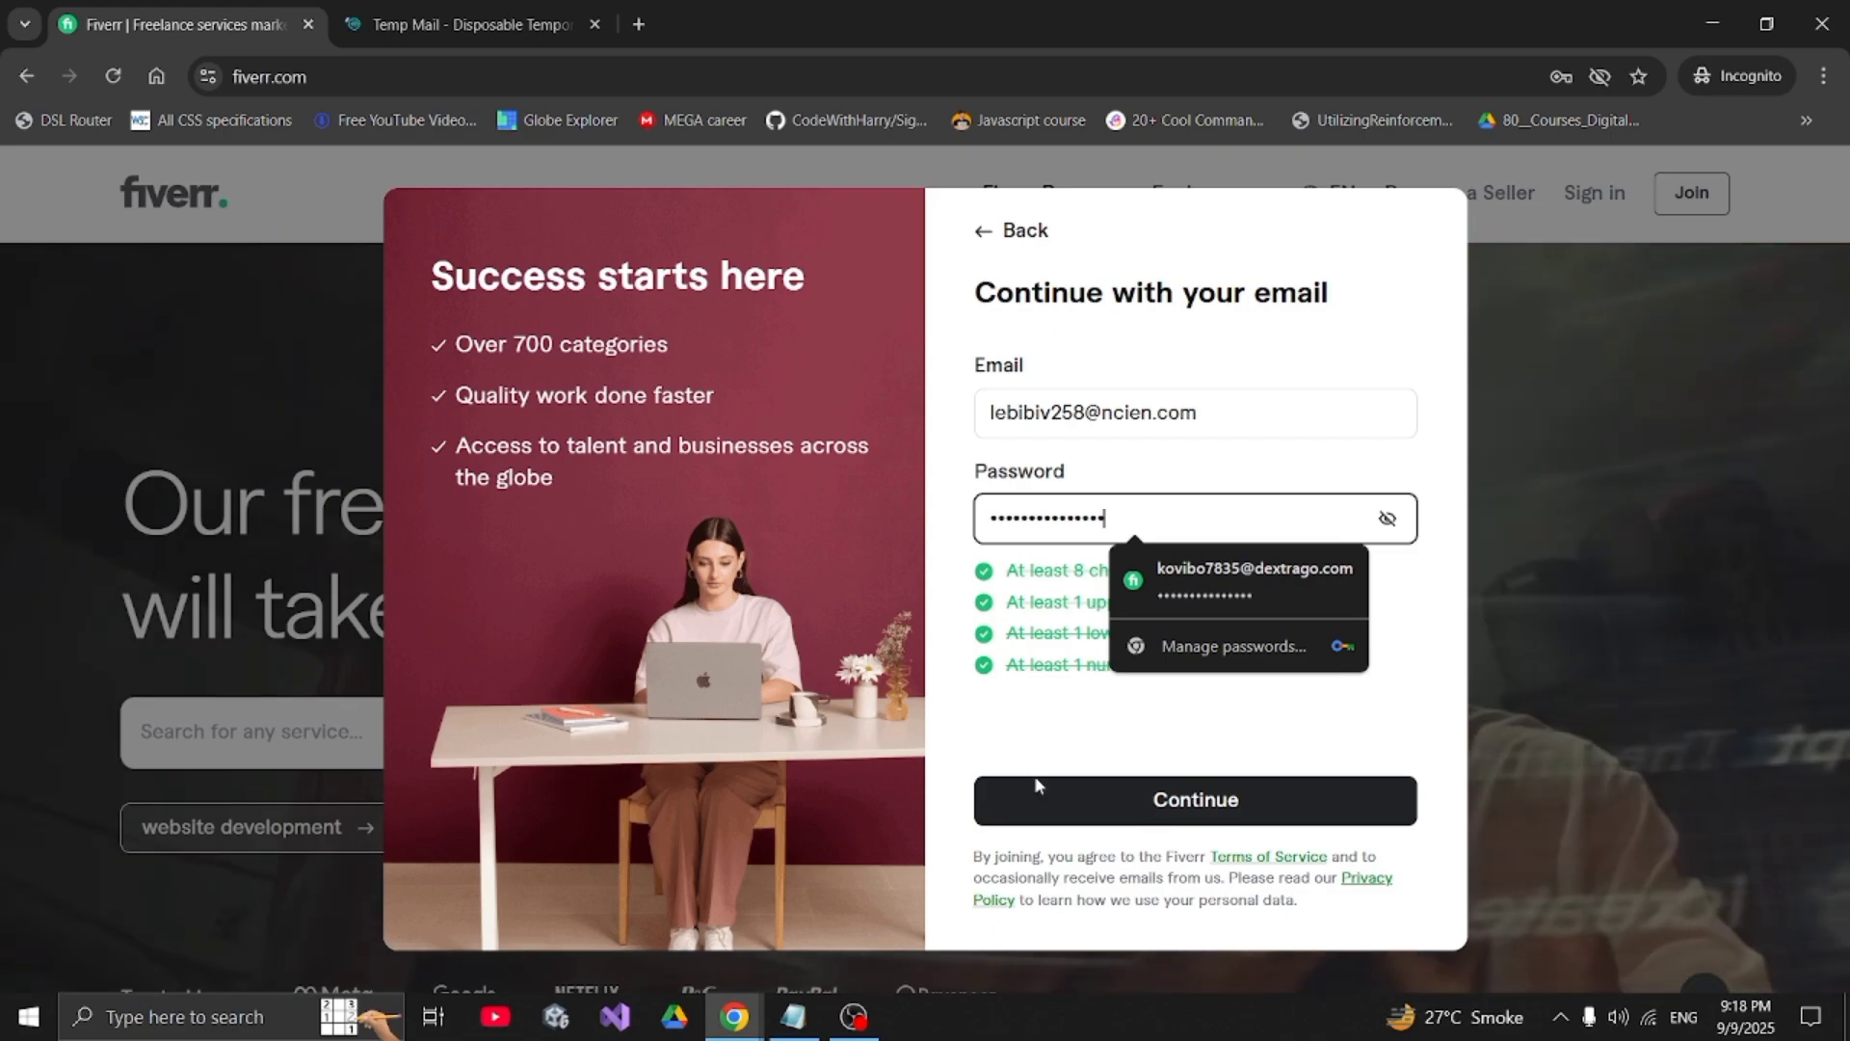
click(1041, 795)
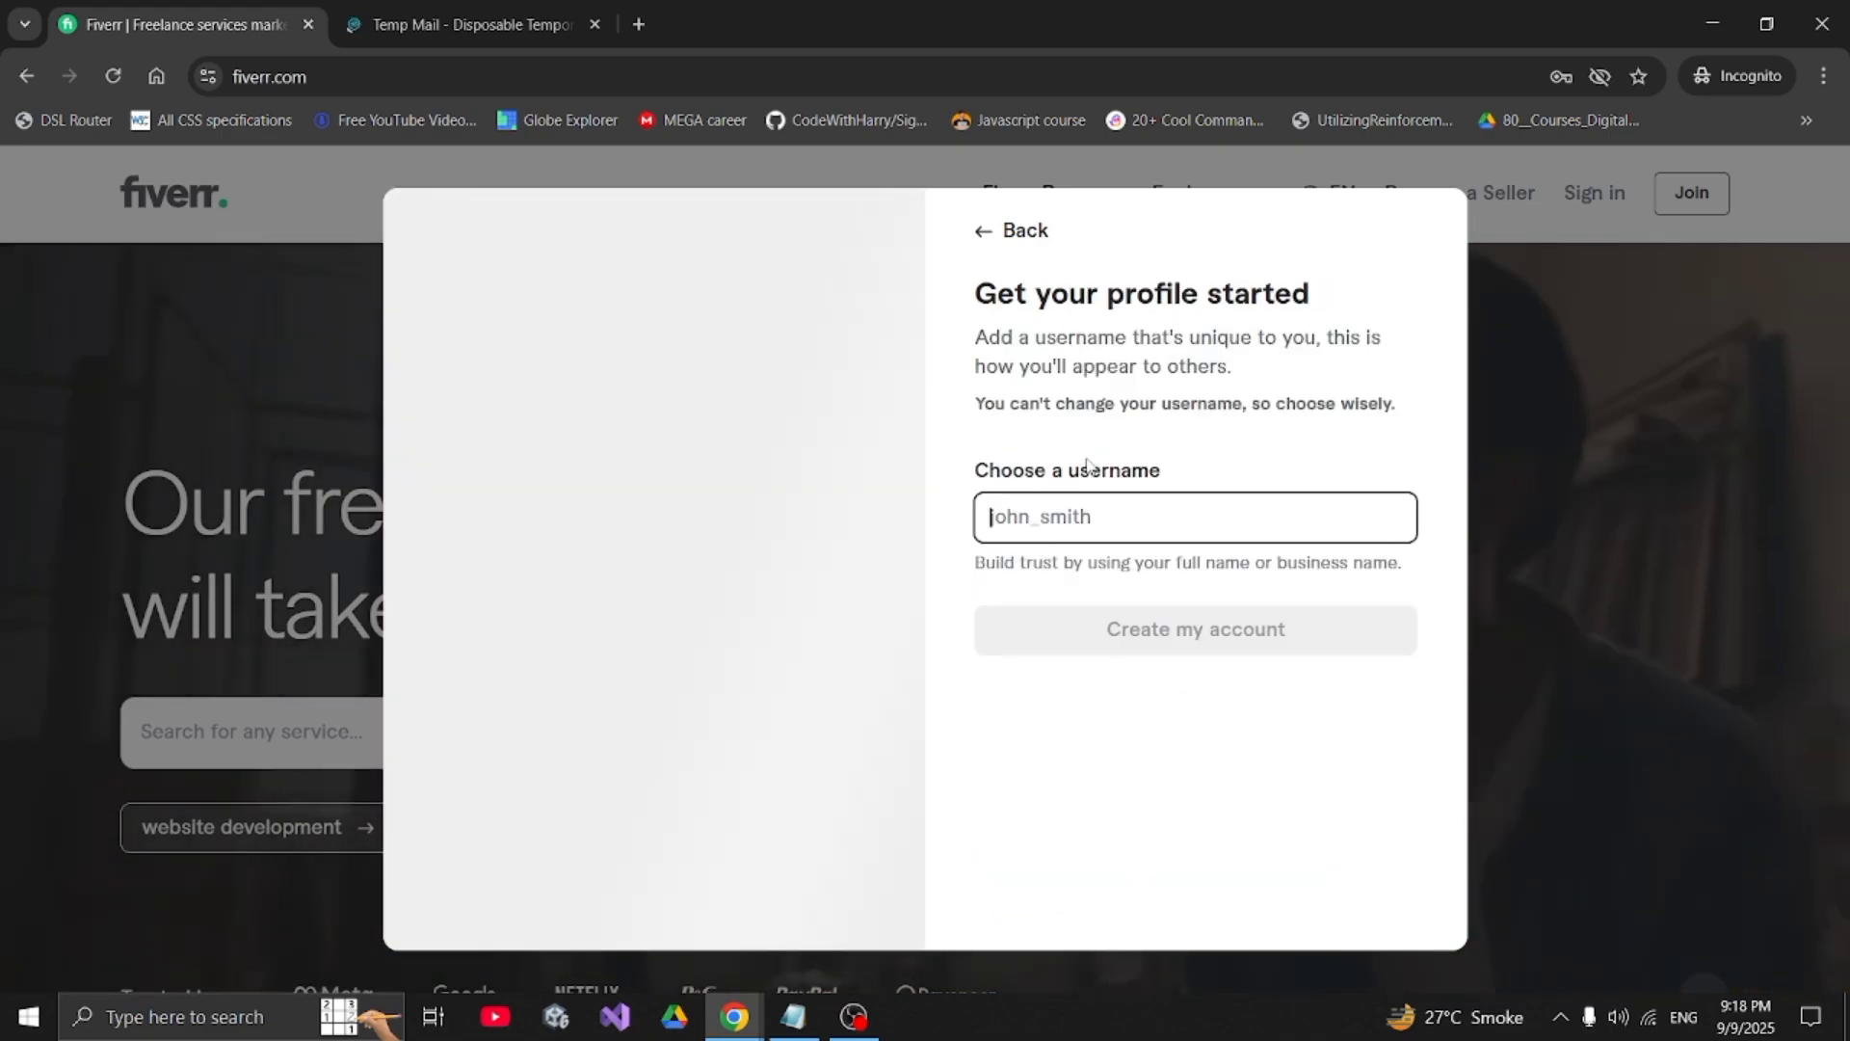
- Enter a username and try creating the account, which reports it as taken
drag(1069, 471, 1169, 472)
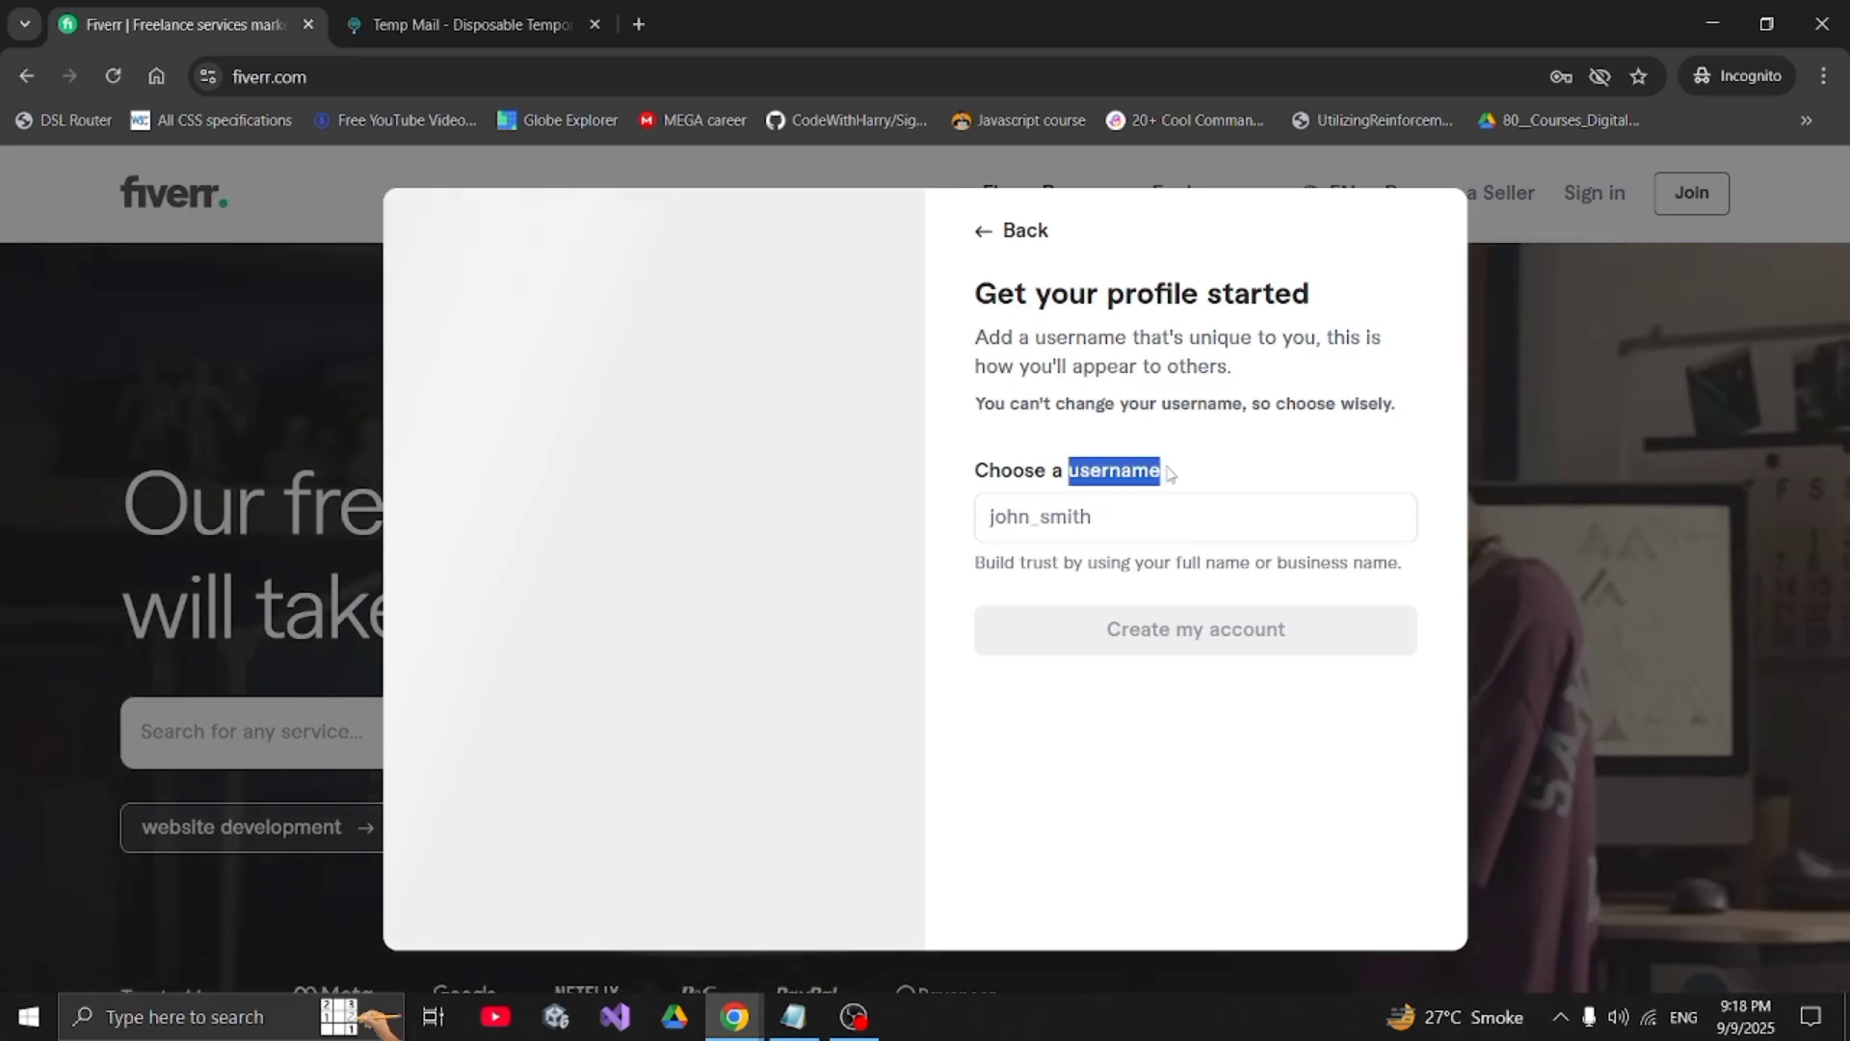
click(1019, 404)
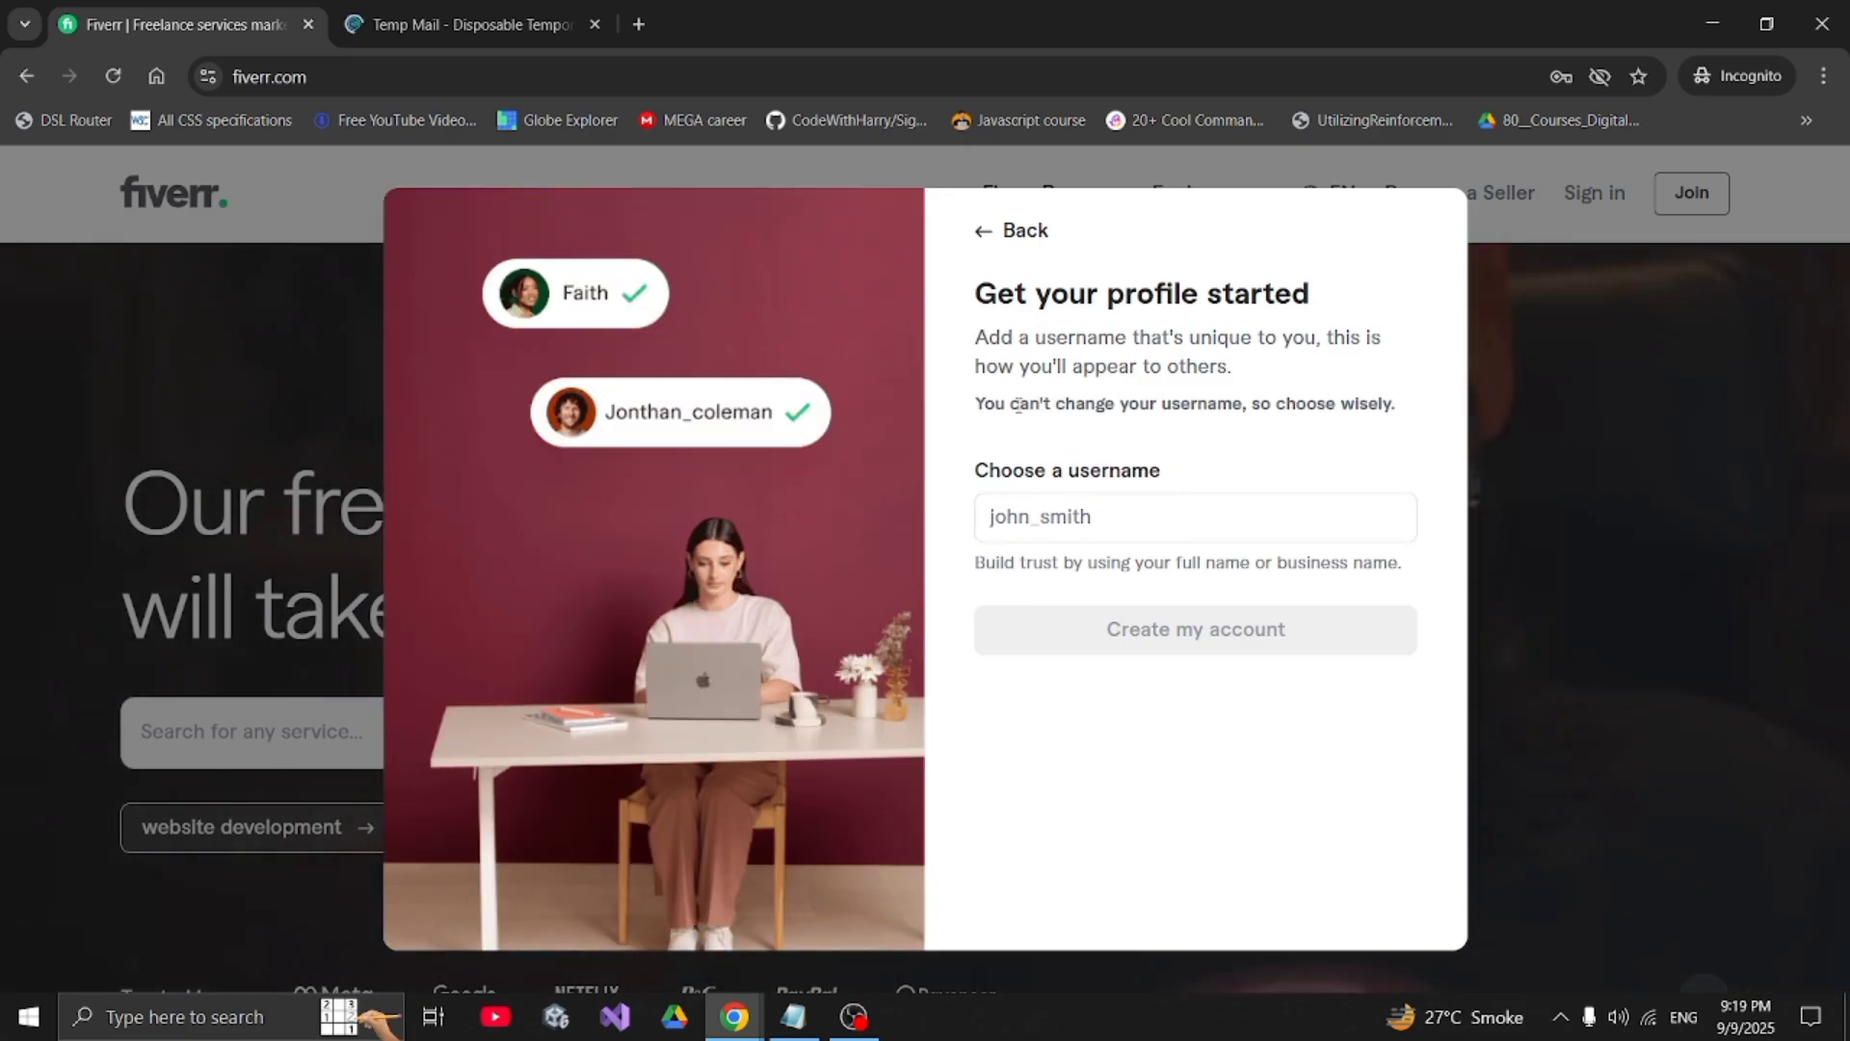
click(1096, 511)
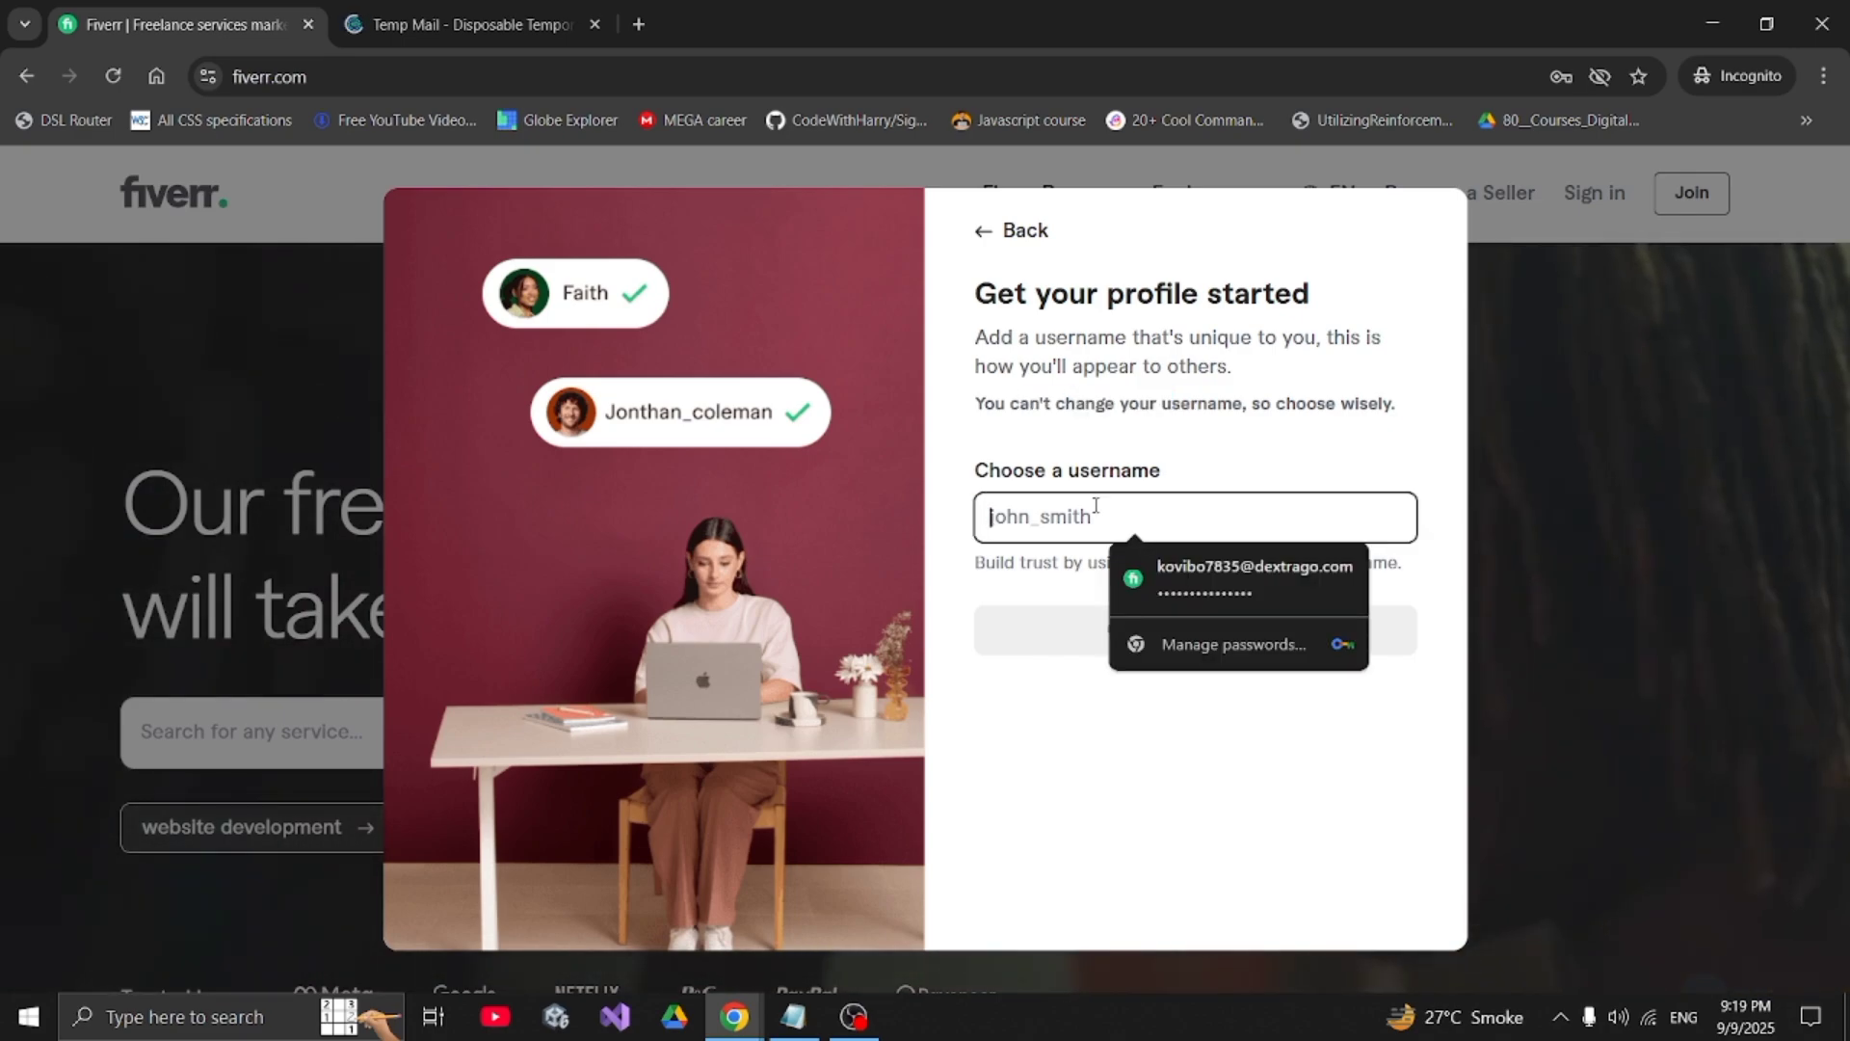
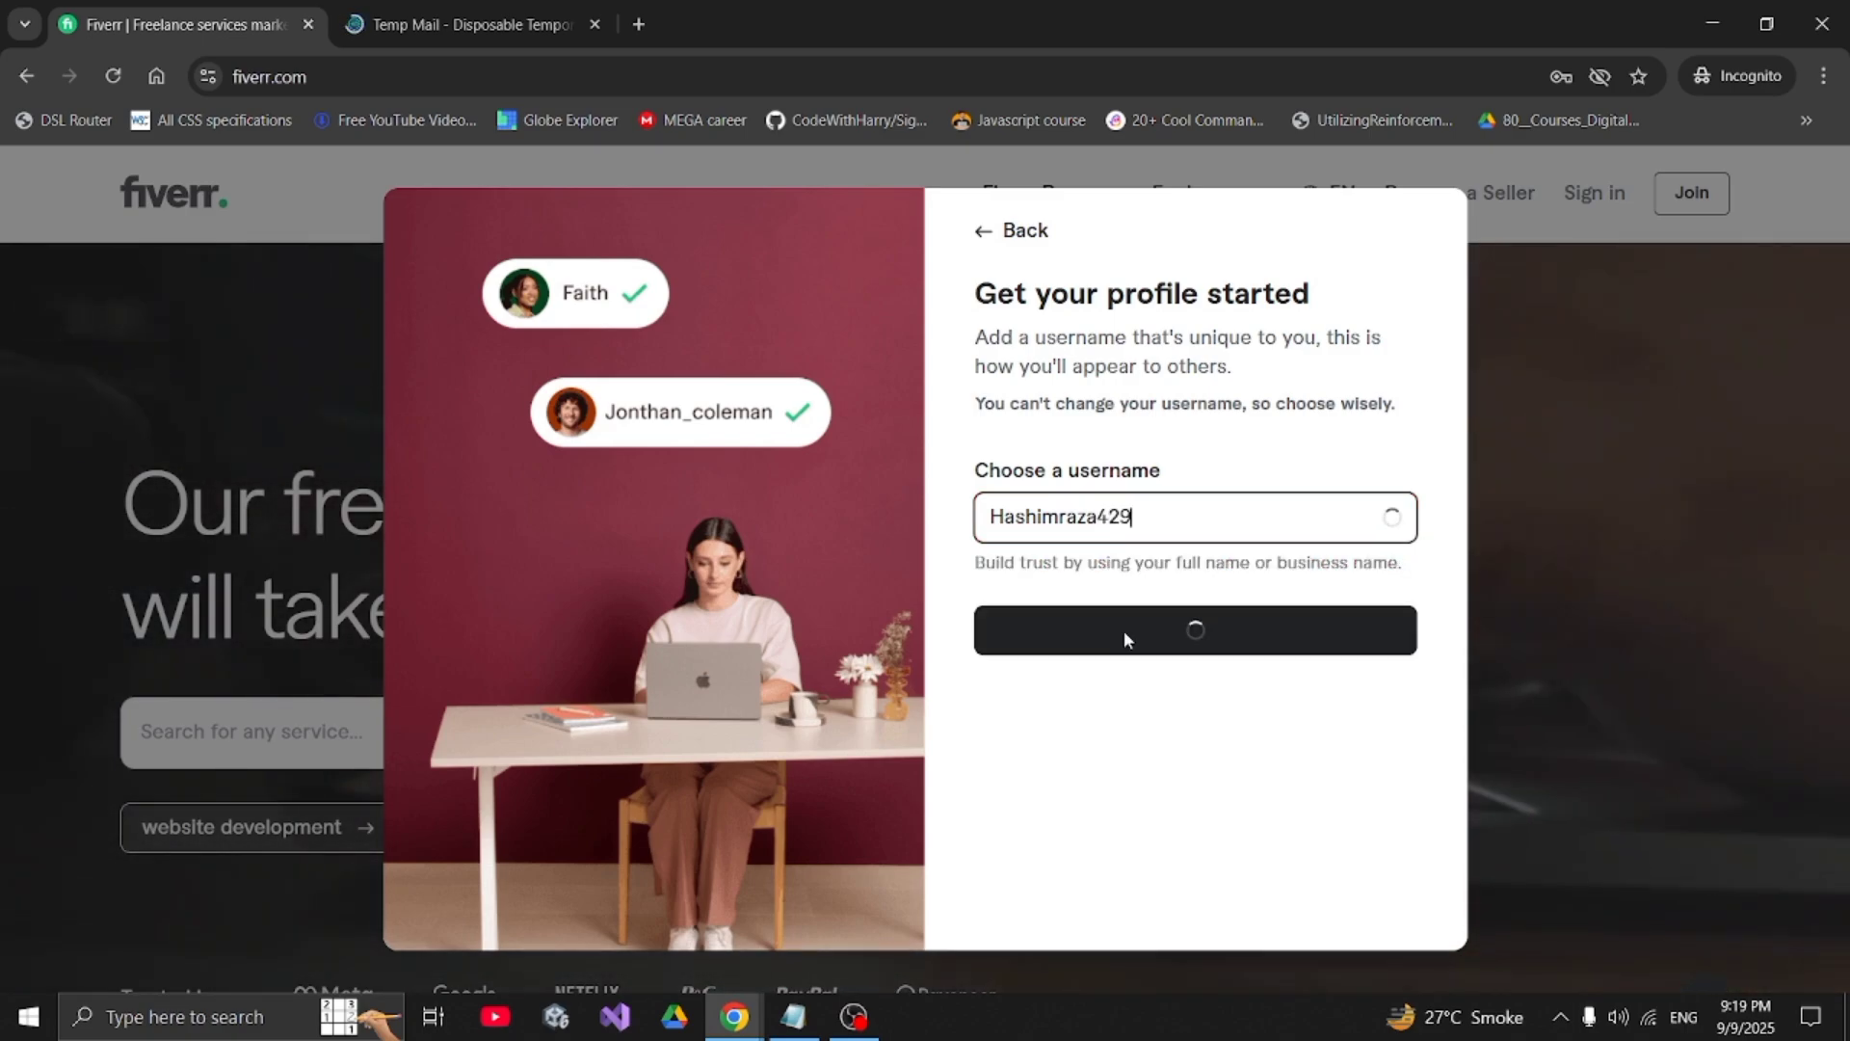
click(1123, 632)
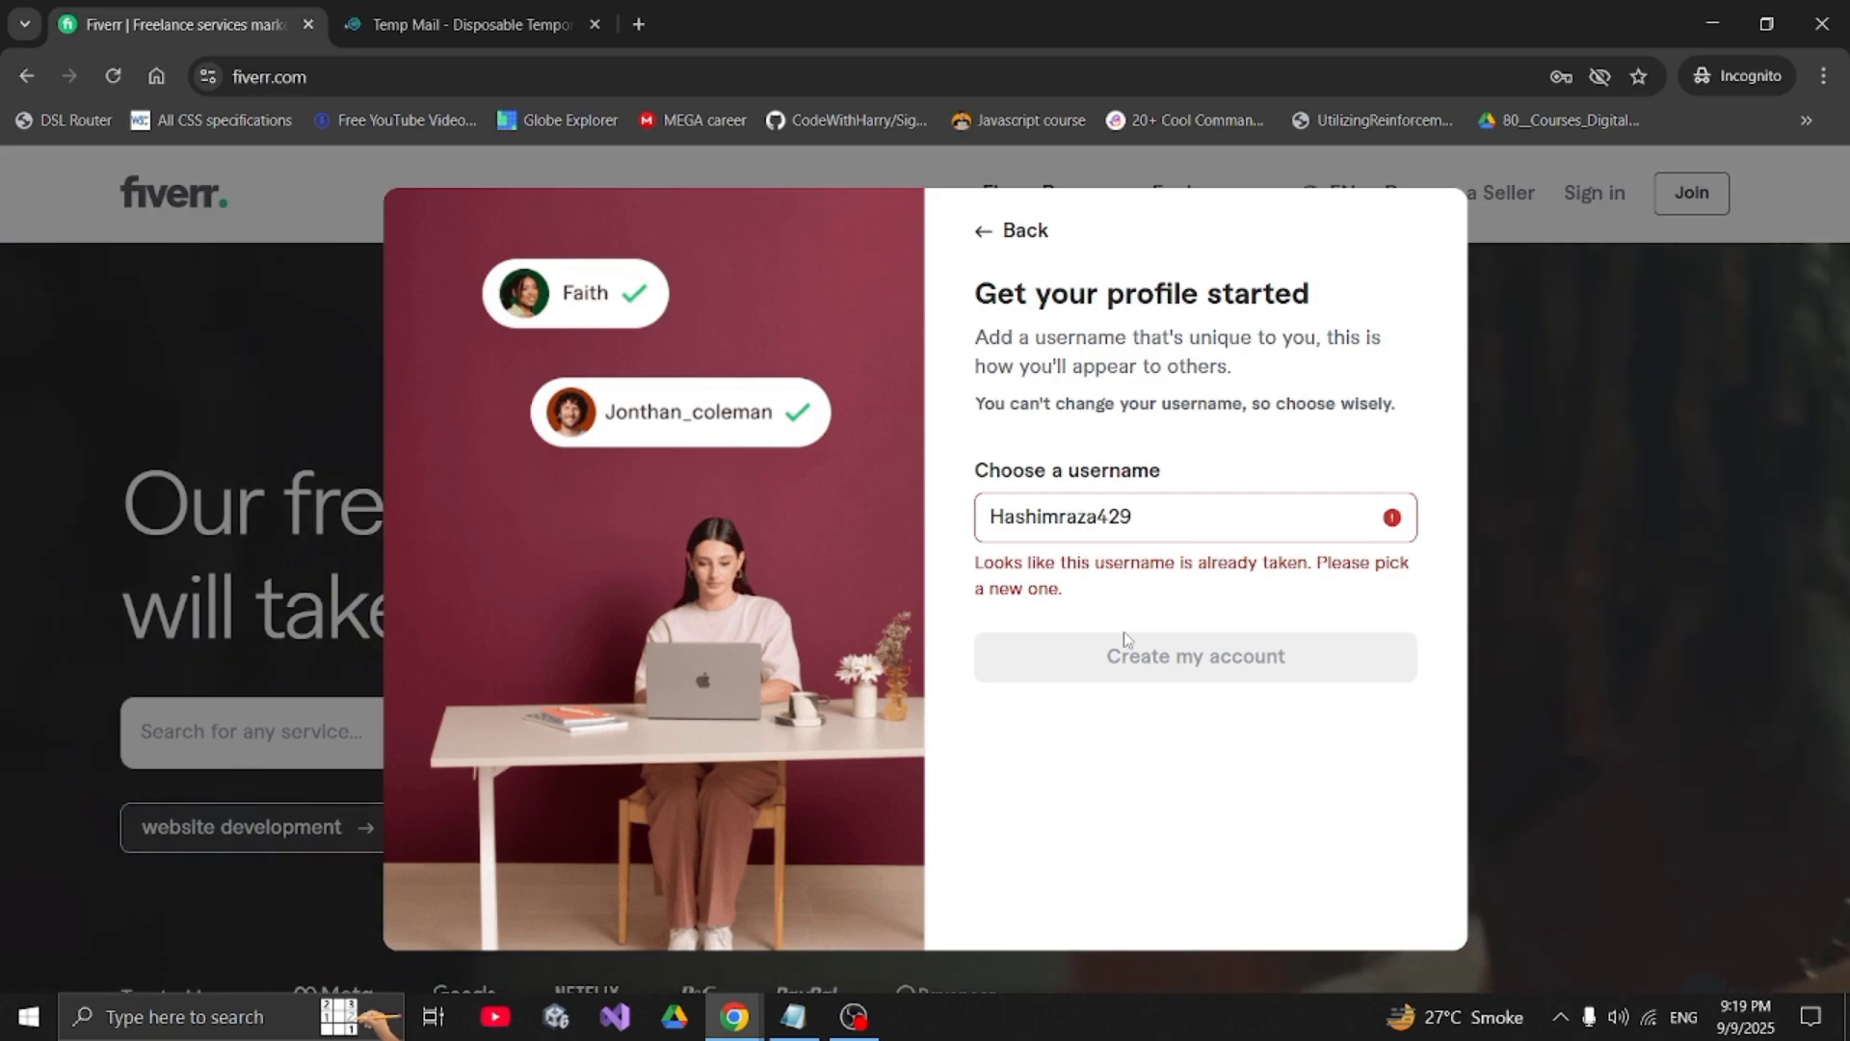
- Drop the trailing digit from the username and create the account
click(1169, 533)
key(BackSpace)
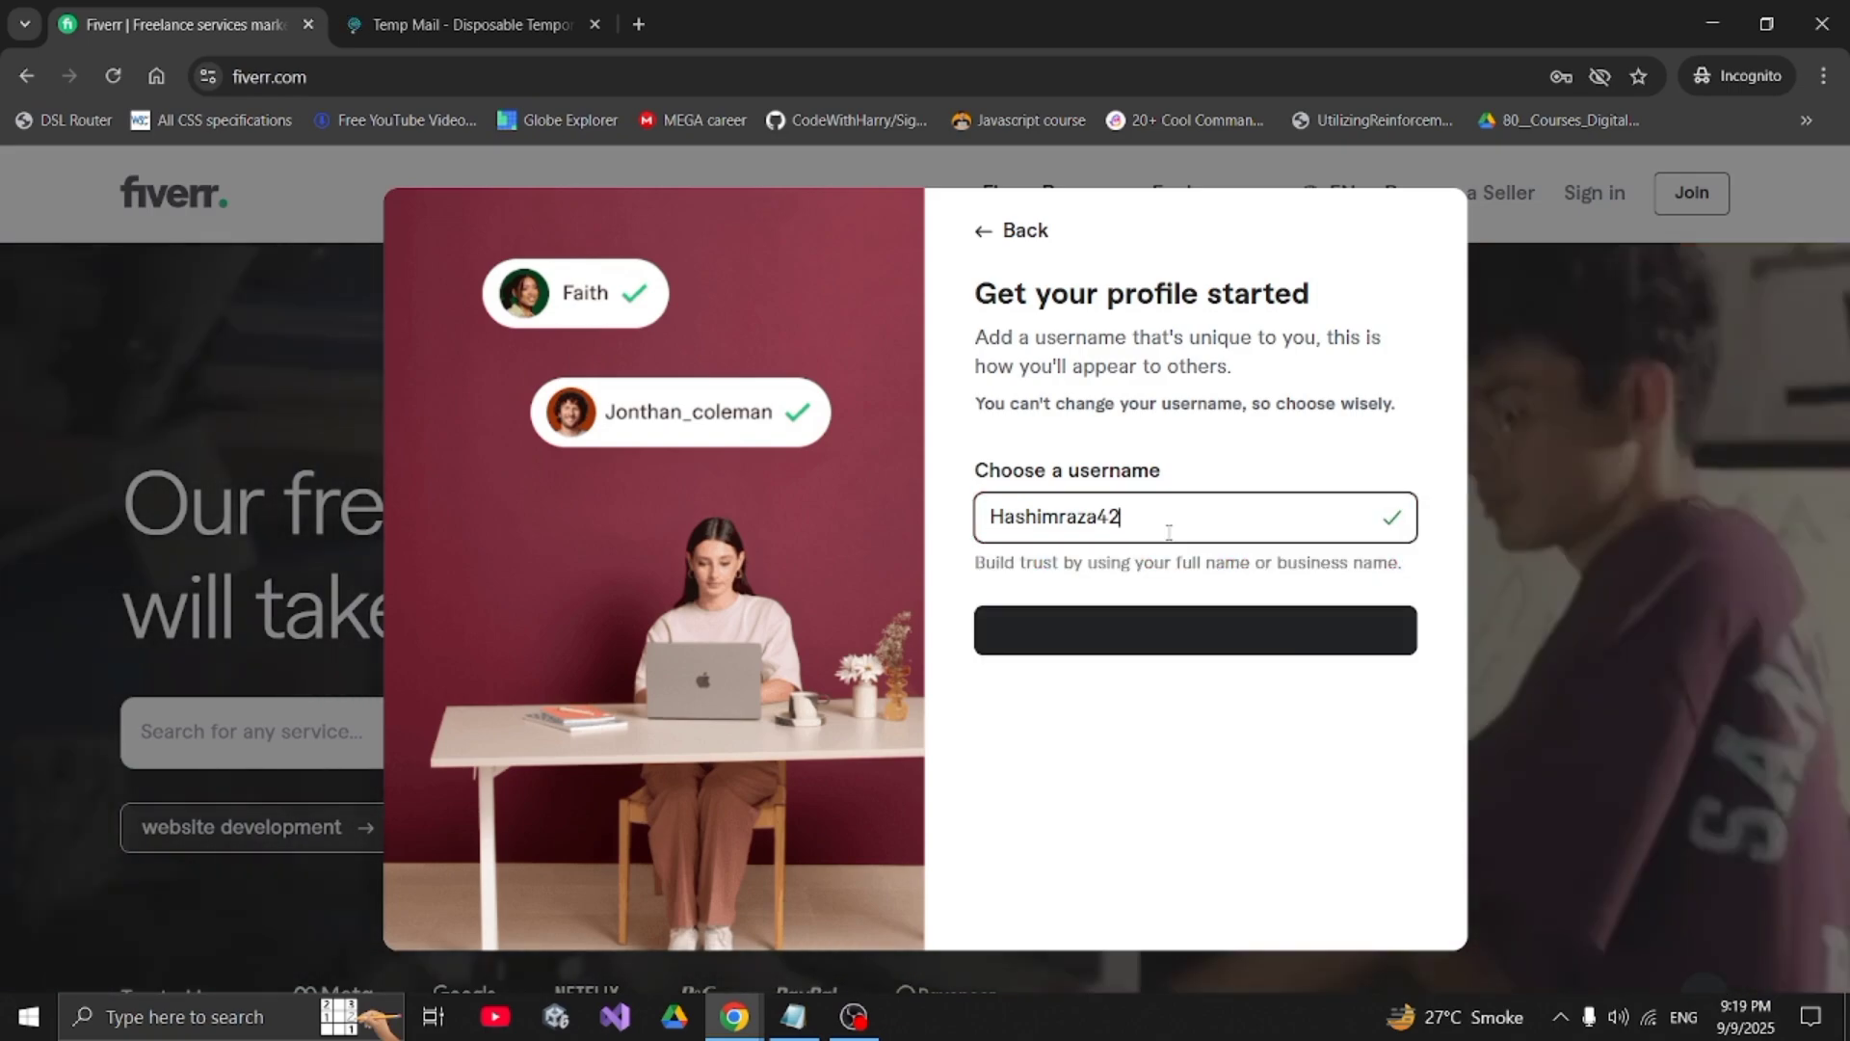
click(1191, 633)
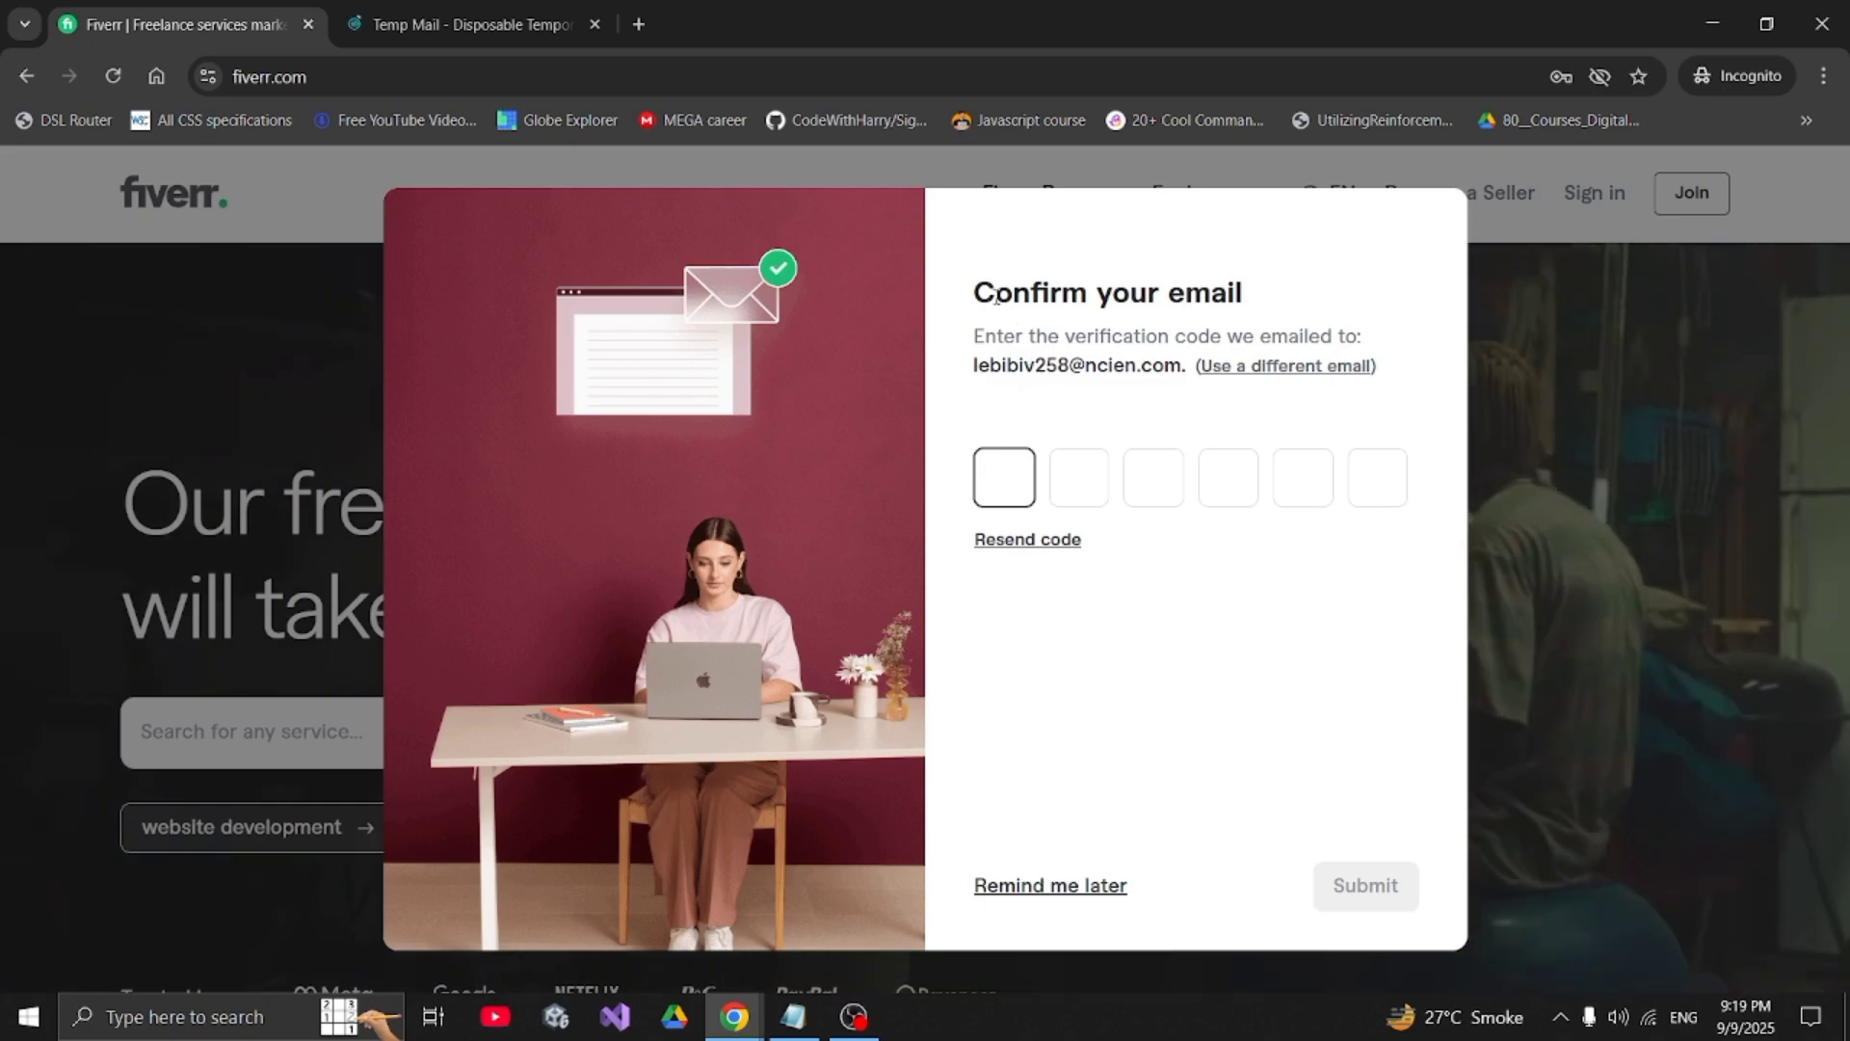
- Check the Temp Mail inbox for Fiverr's confirmation email
drag(974, 293, 1244, 297)
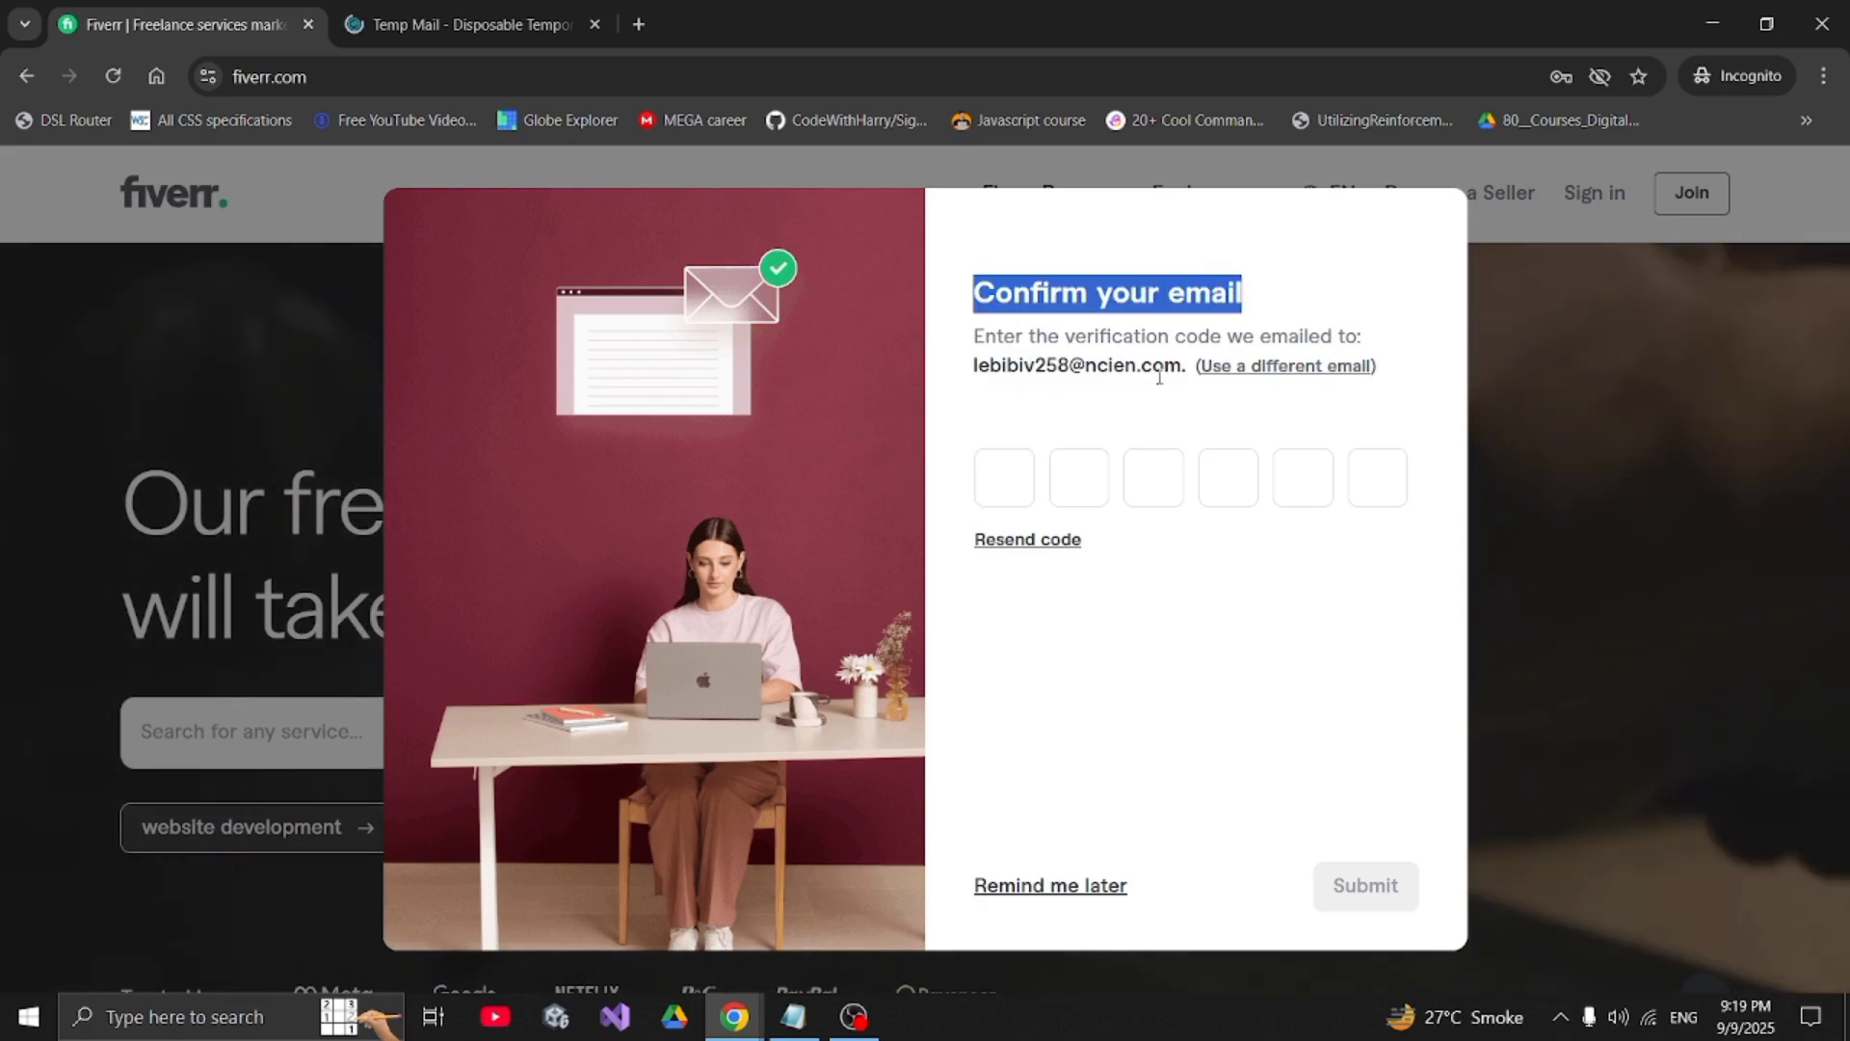
drag(1183, 367, 953, 388)
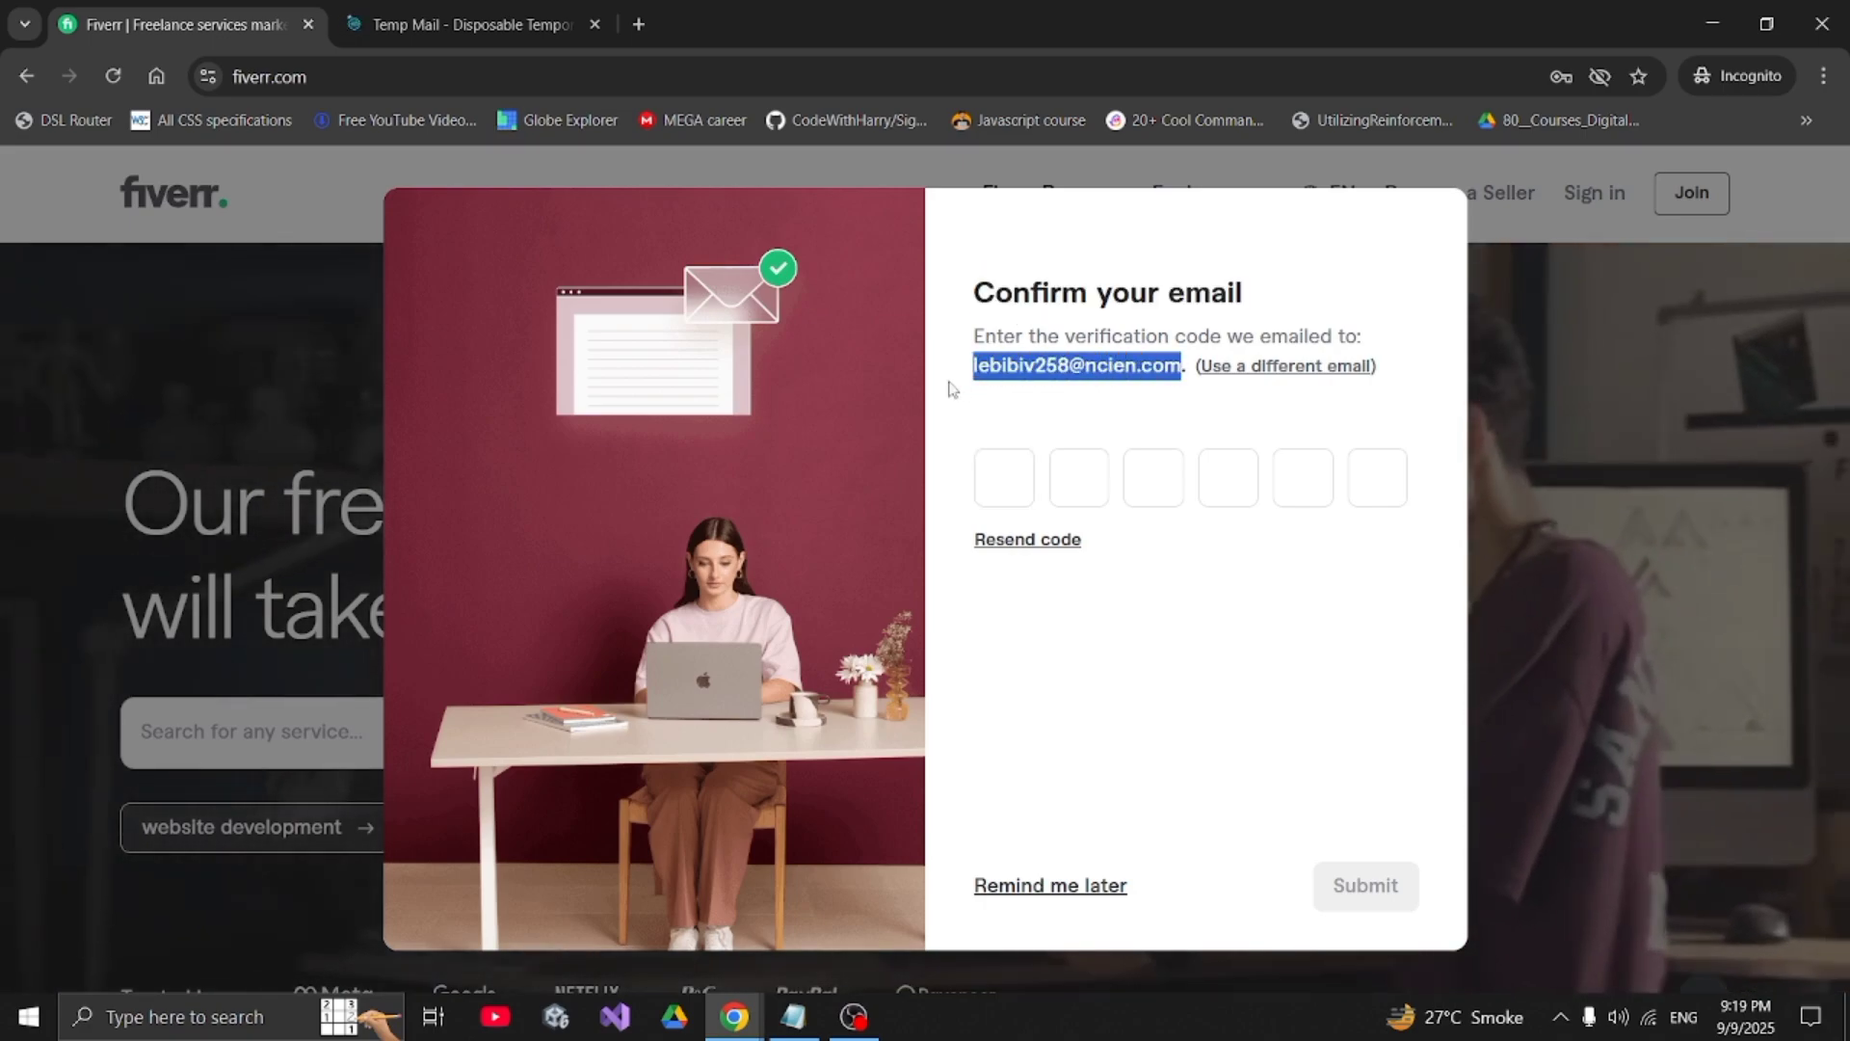
click(452, 17)
scroll(855, 592, down, 1)
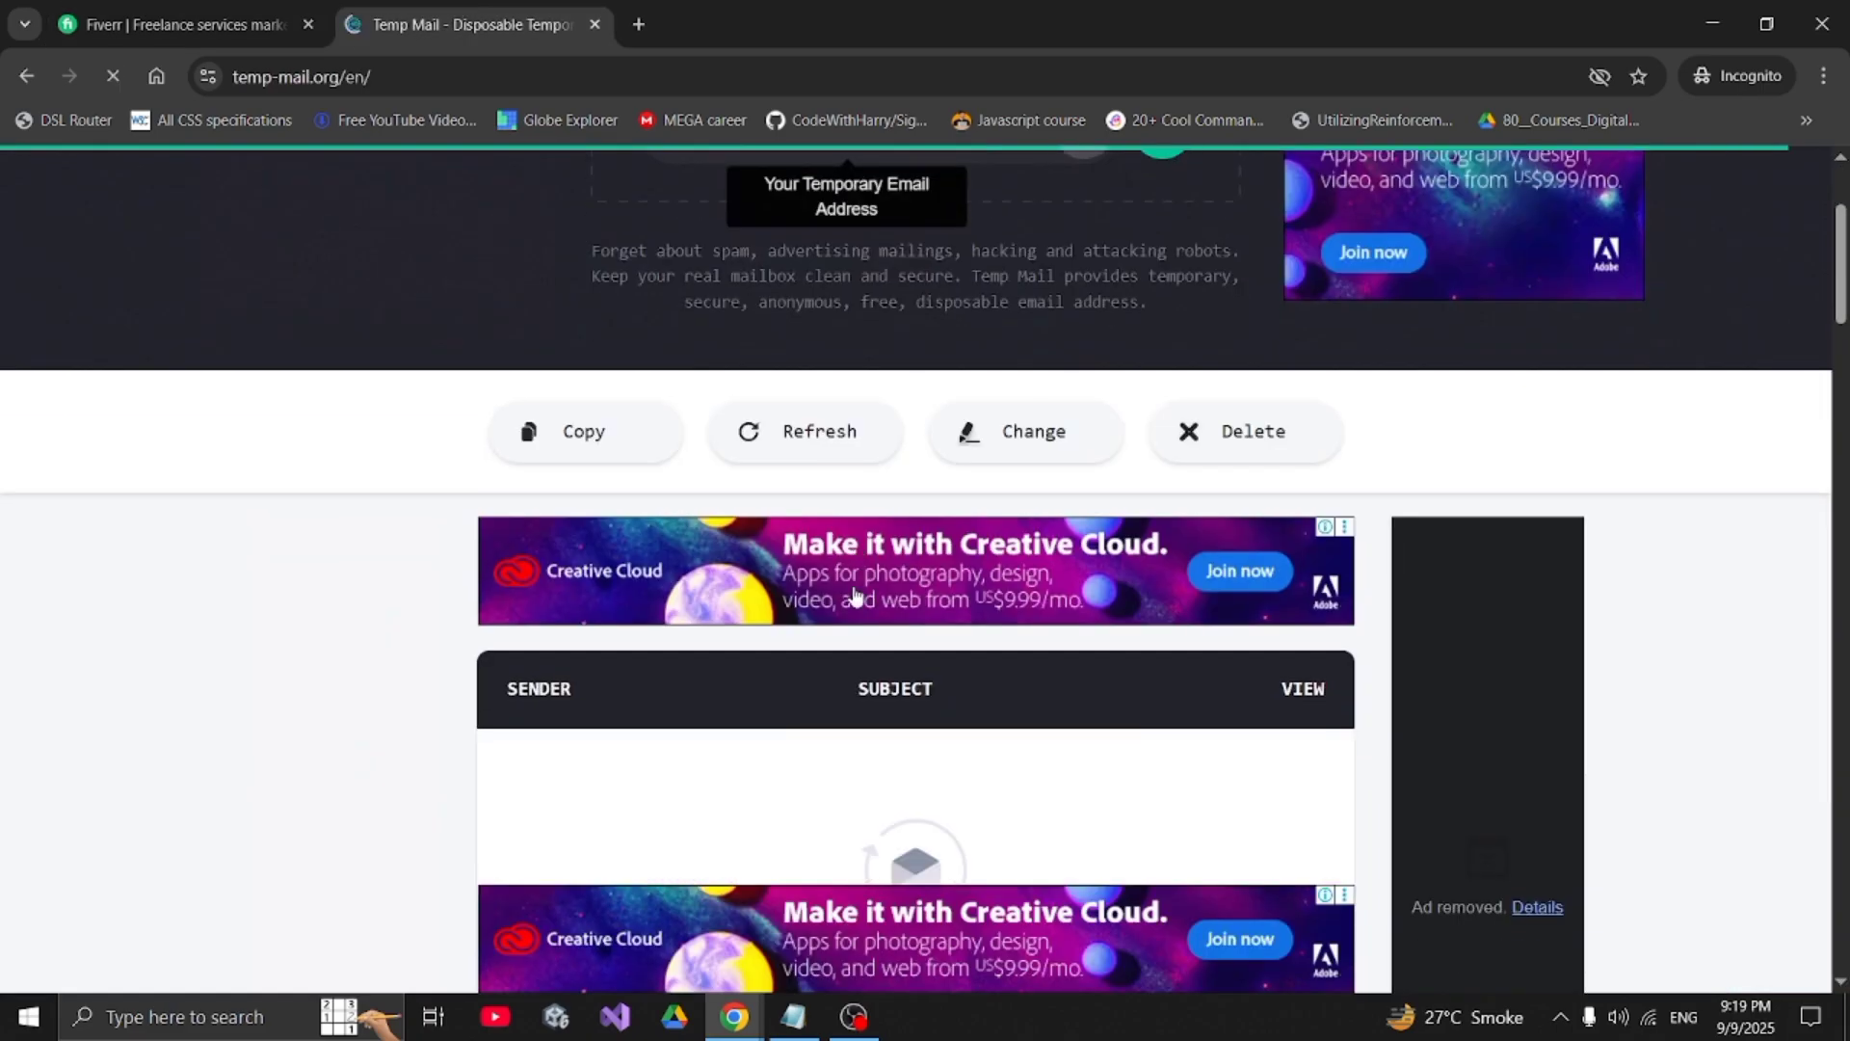
scroll(855, 592, down, 3)
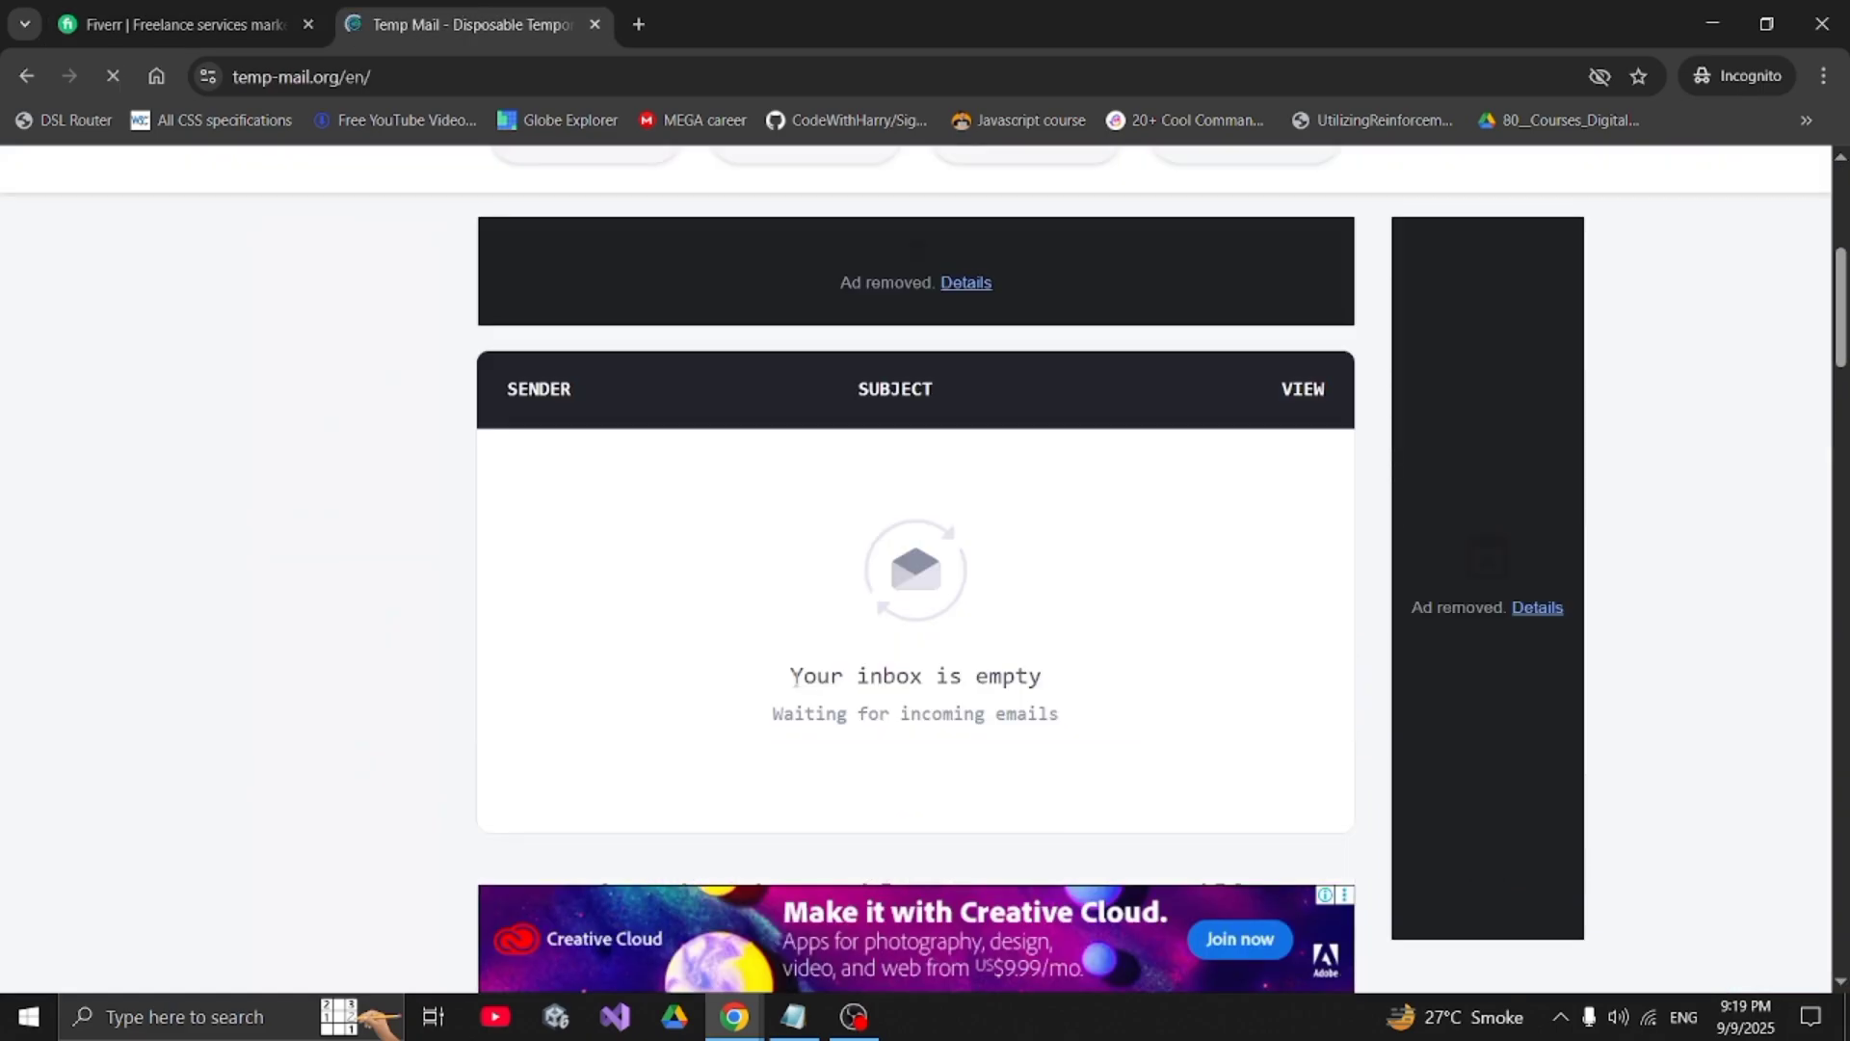
drag(792, 679, 1032, 685)
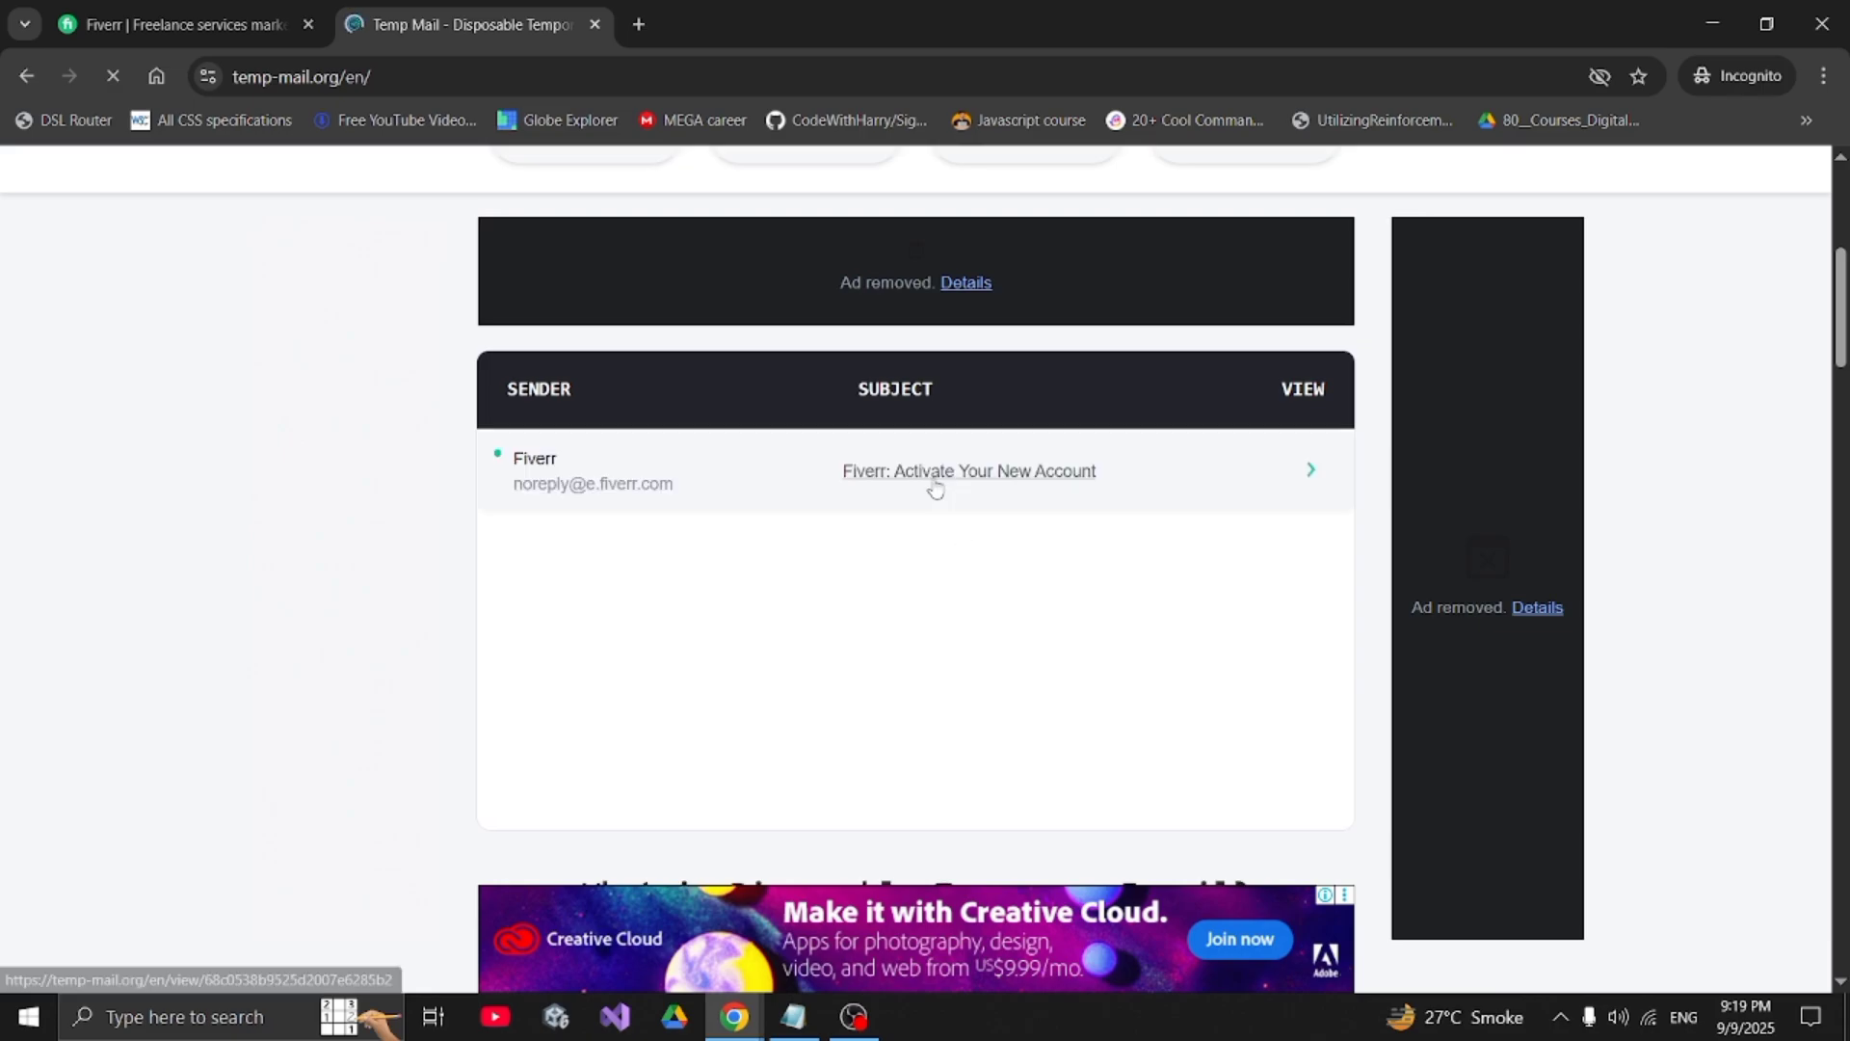
- Open Fiverr's activation email, copy the six-digit code, and go back to Fiverr
click(935, 490)
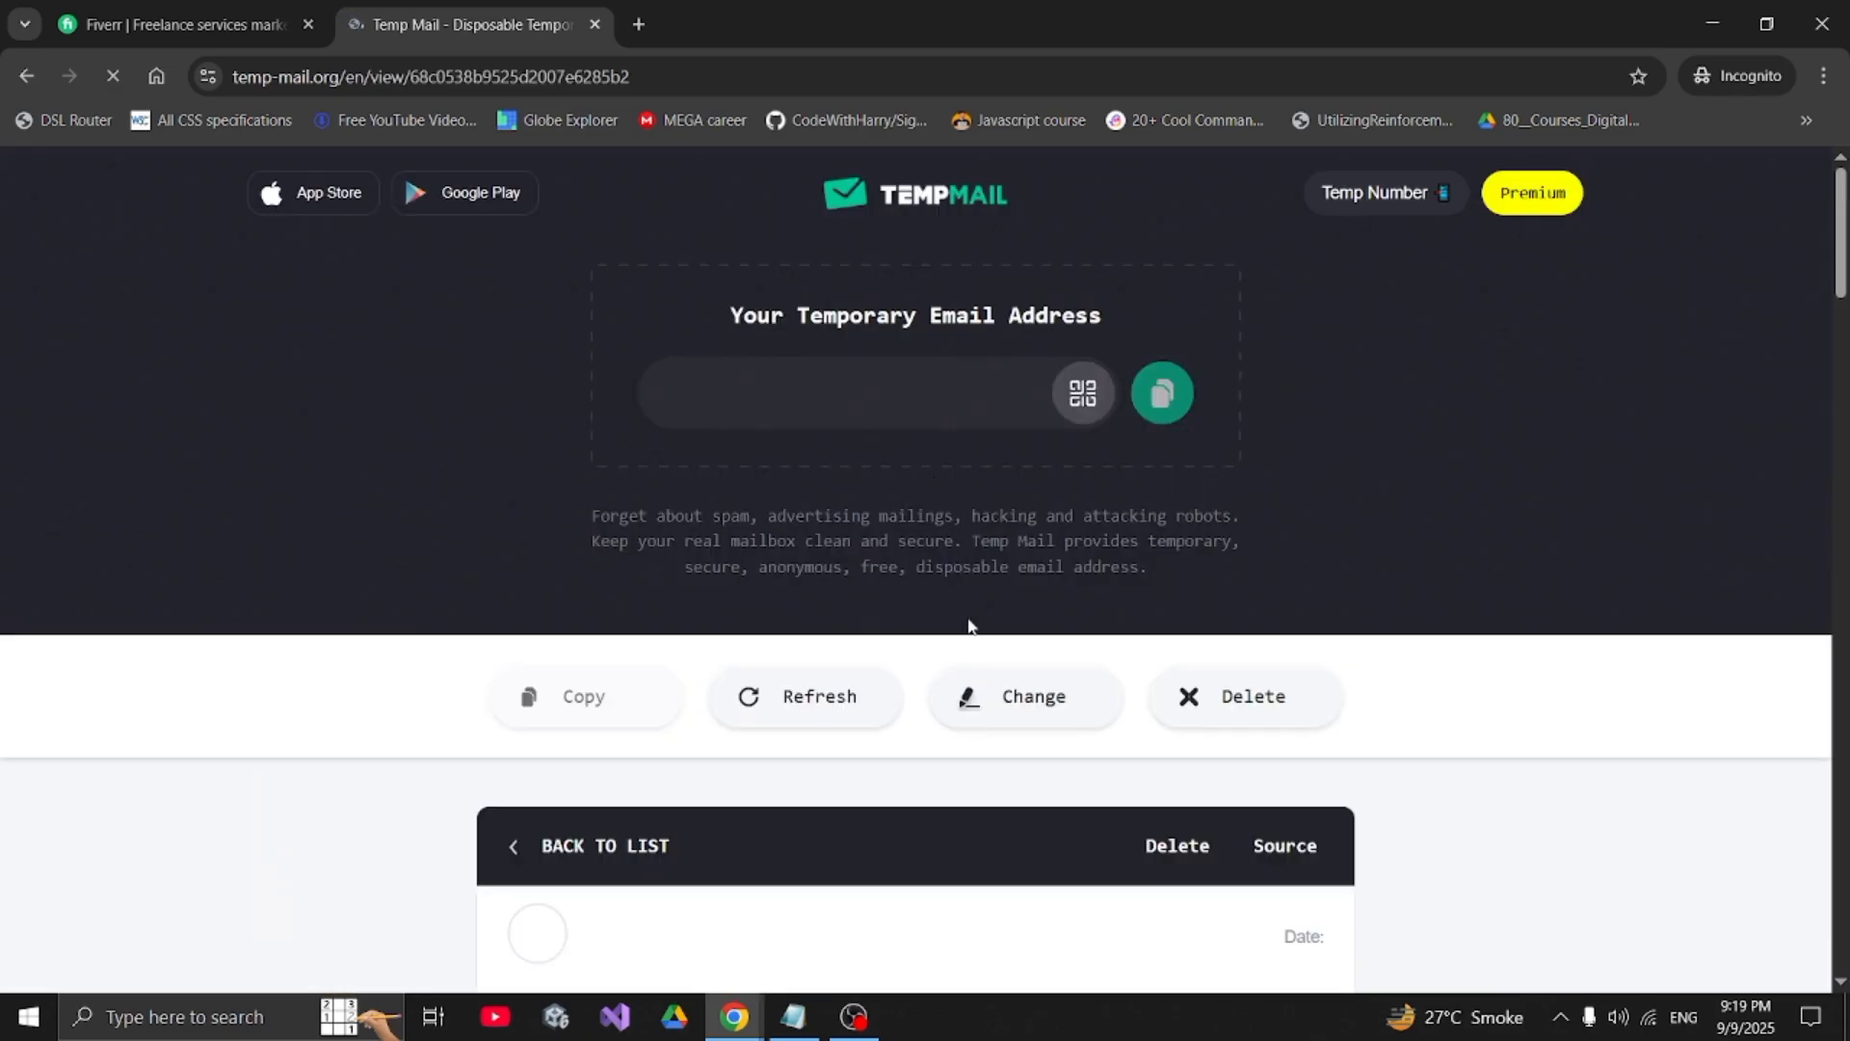
scroll(971, 626, down, 5)
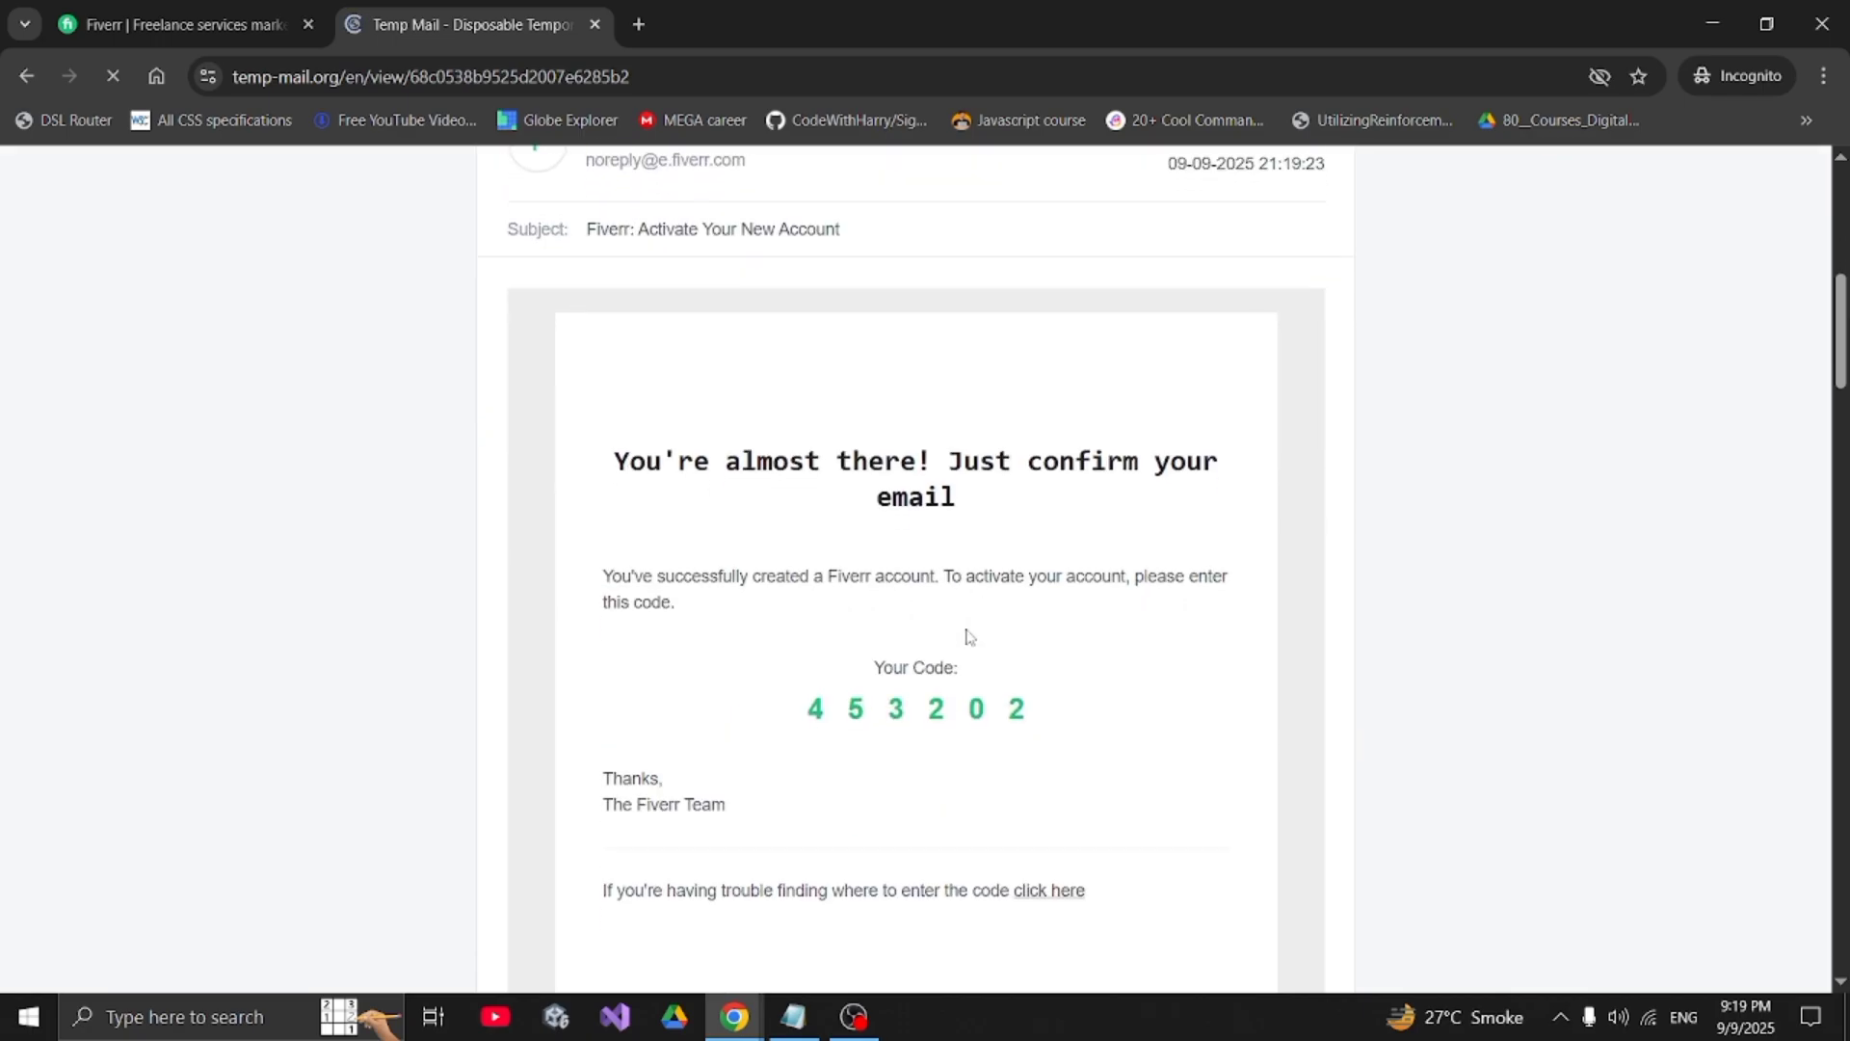
double_click(940, 707)
key(ctrl+c)
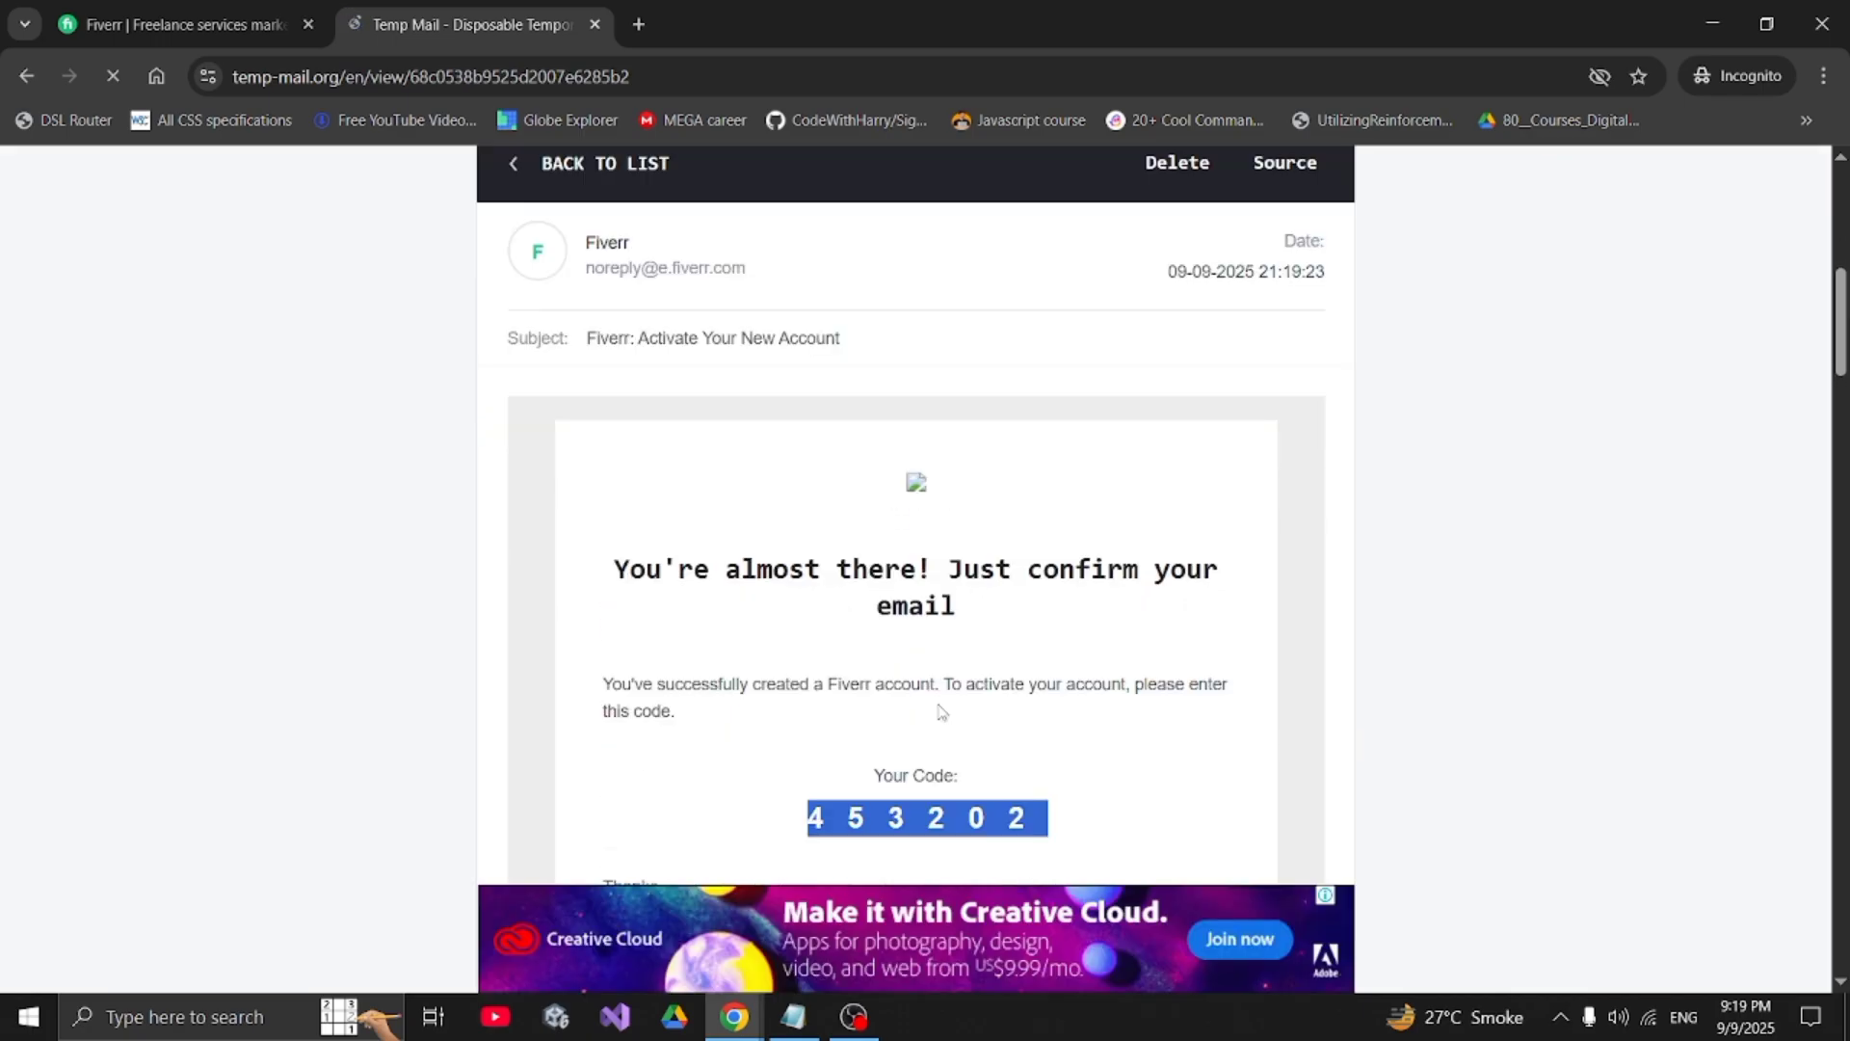
click(241, 21)
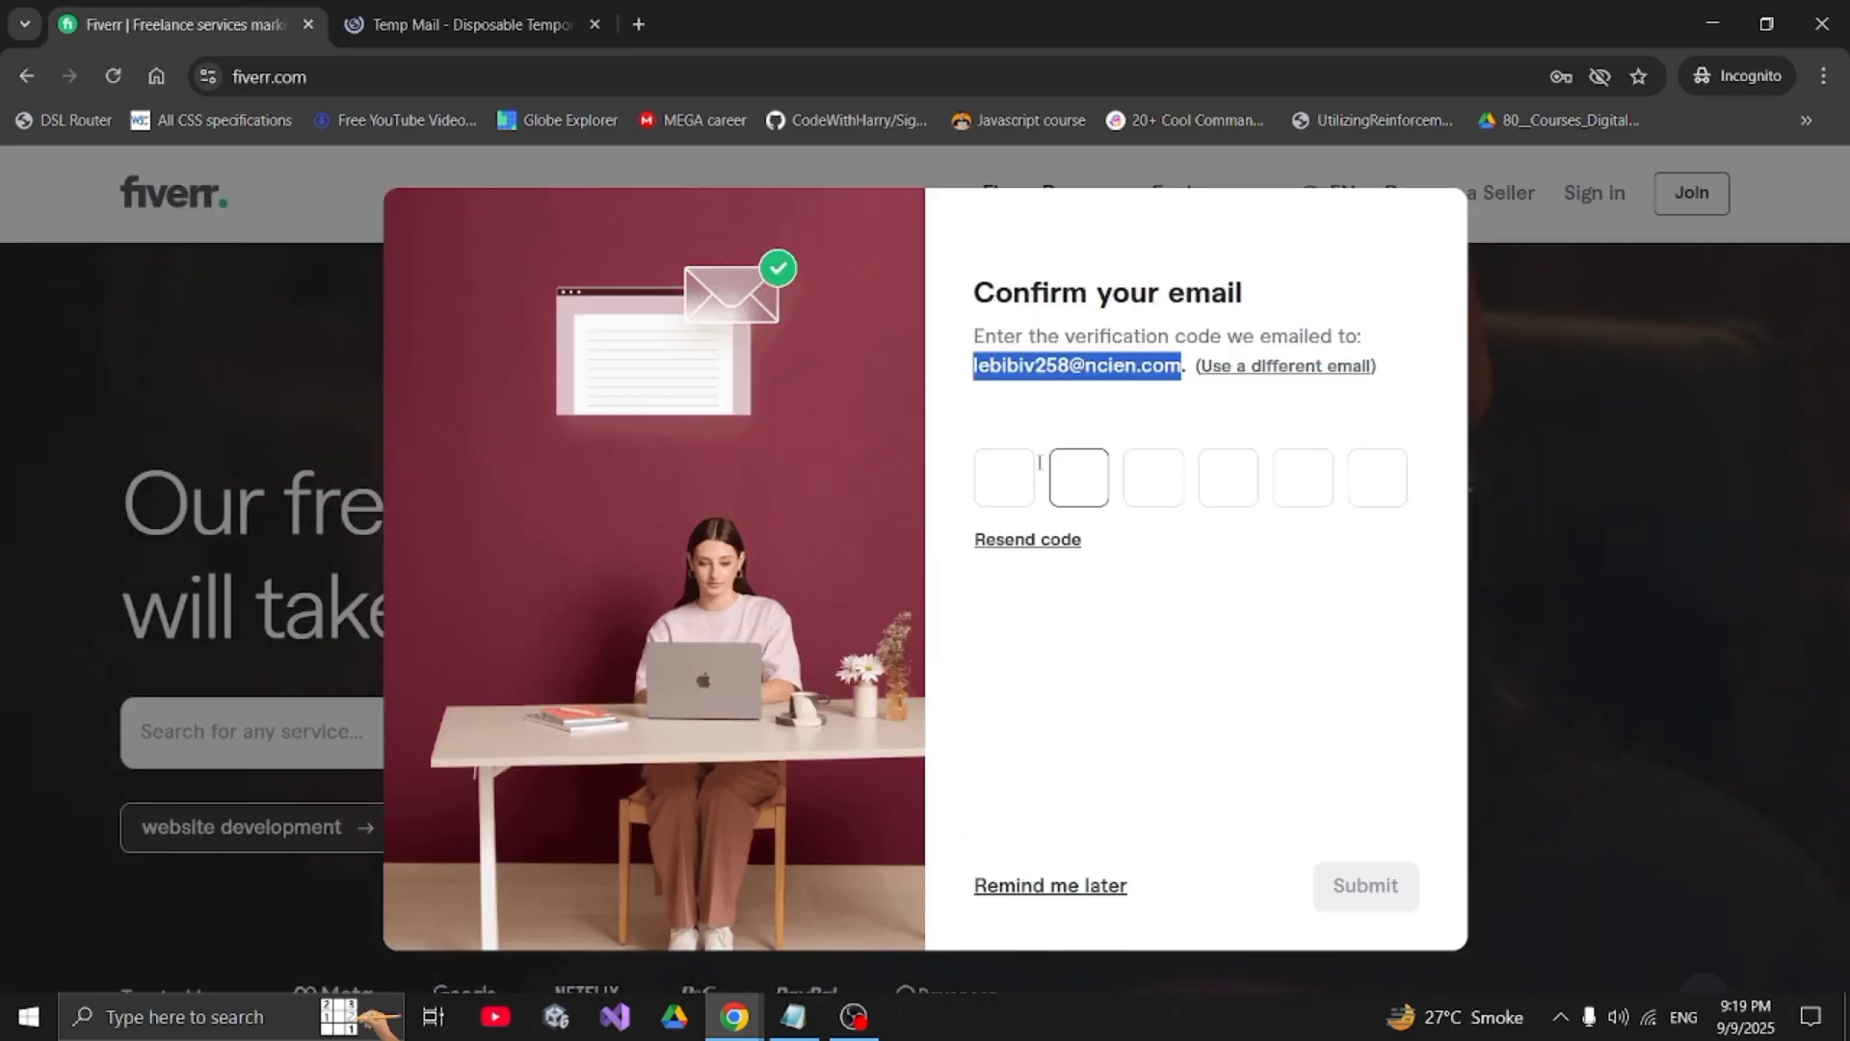
- Paste the six-digit verification code into the code boxes and submit it
click(998, 474)
key(ctrl+v)
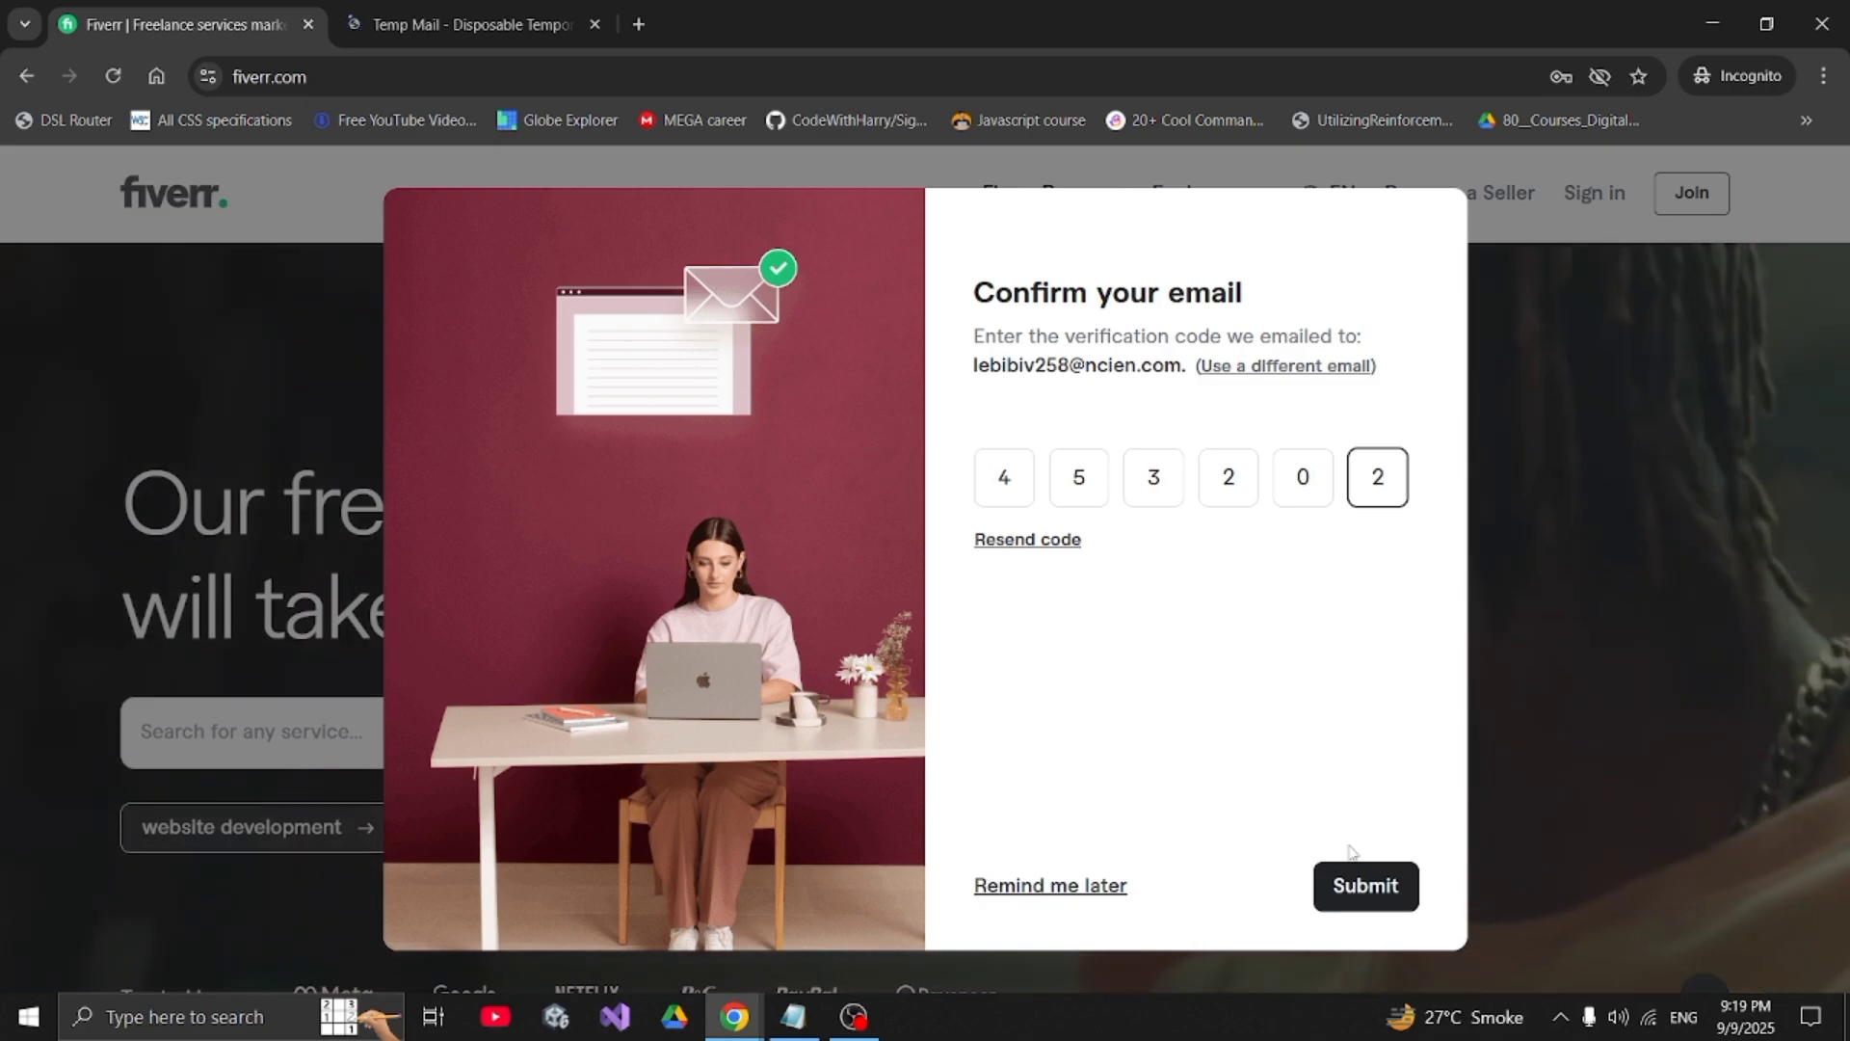
click(1362, 901)
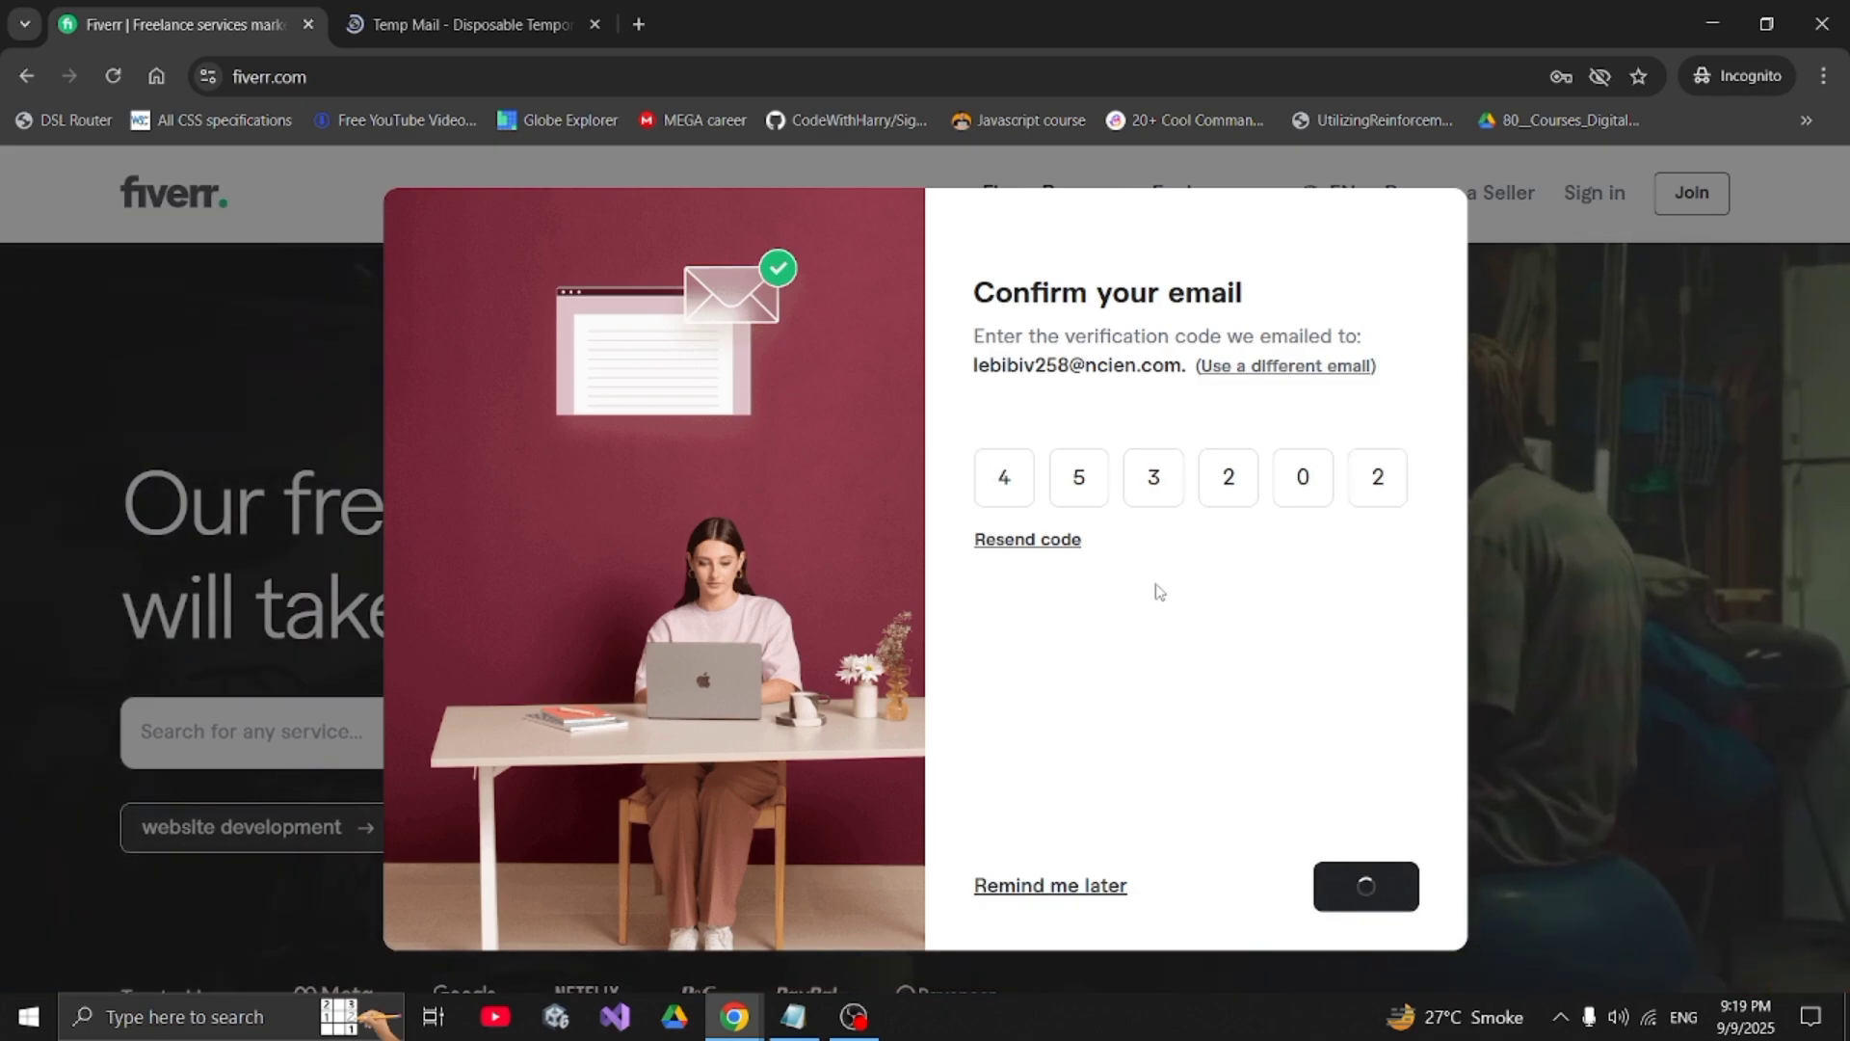
drag(972, 292, 1140, 293)
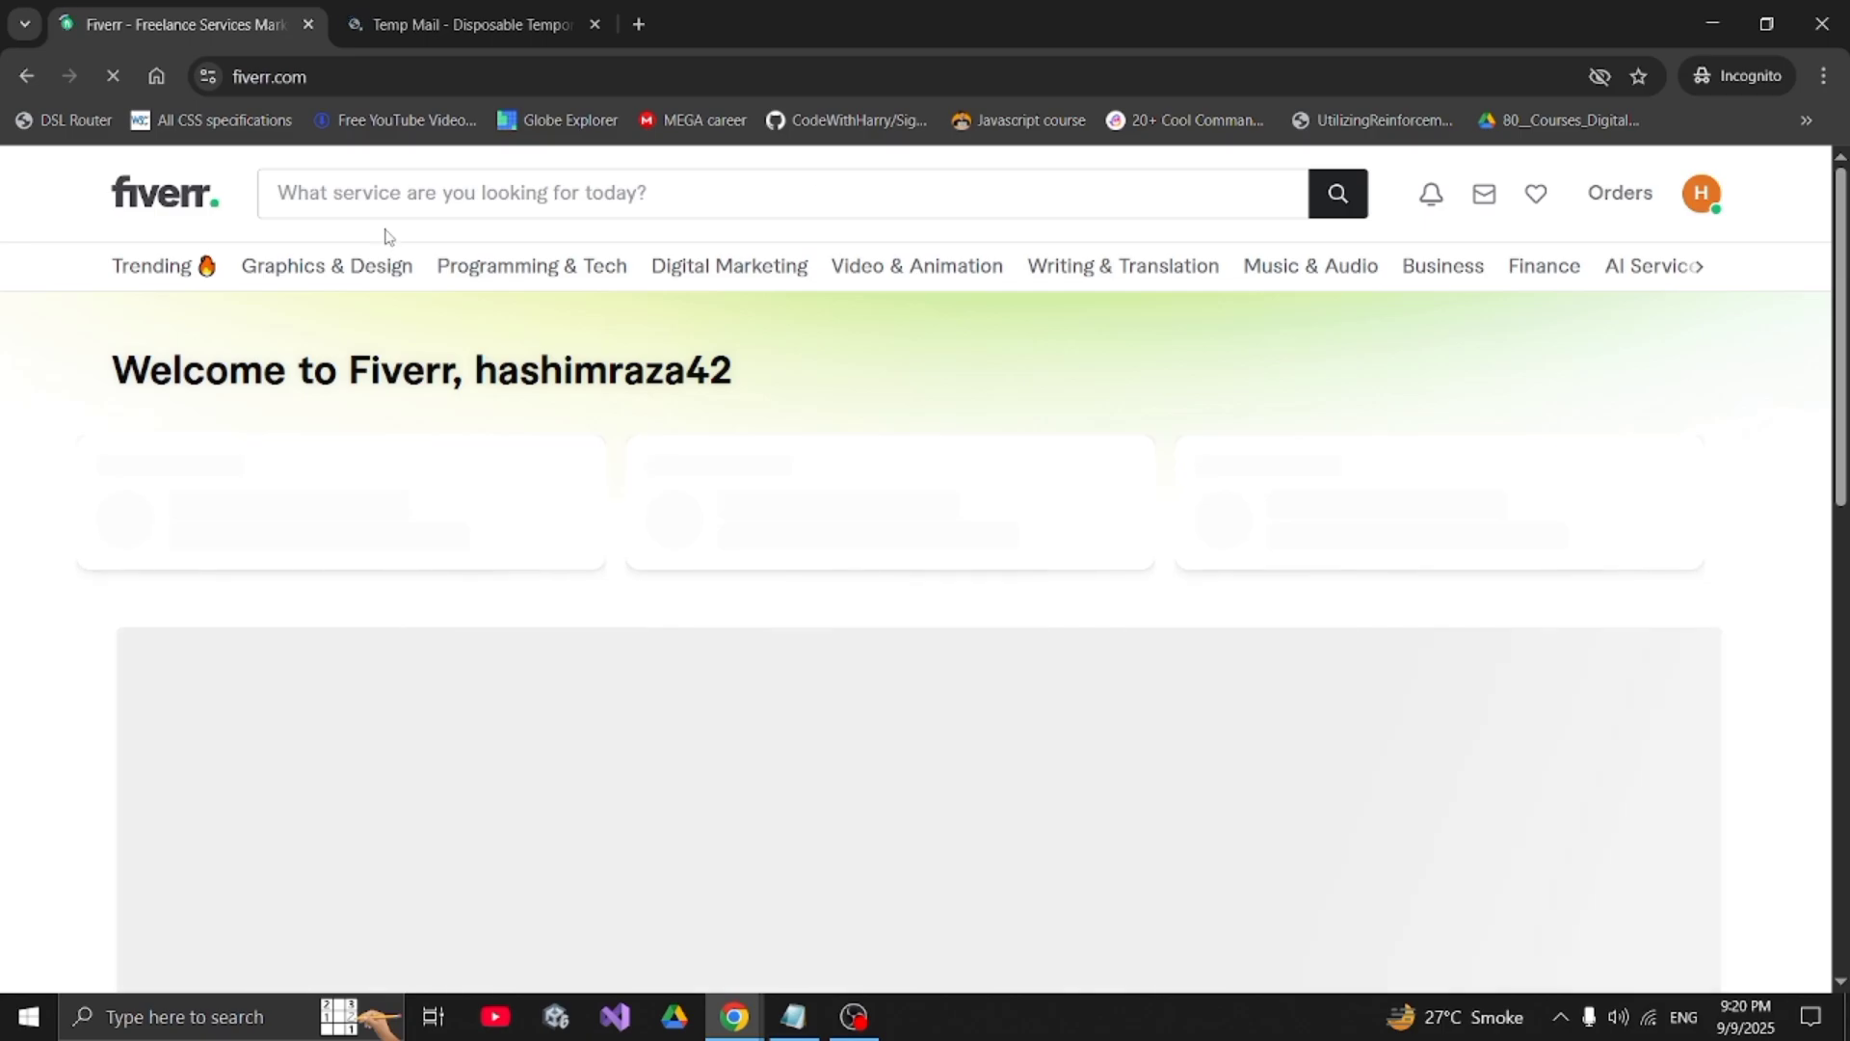
double_click(529, 361)
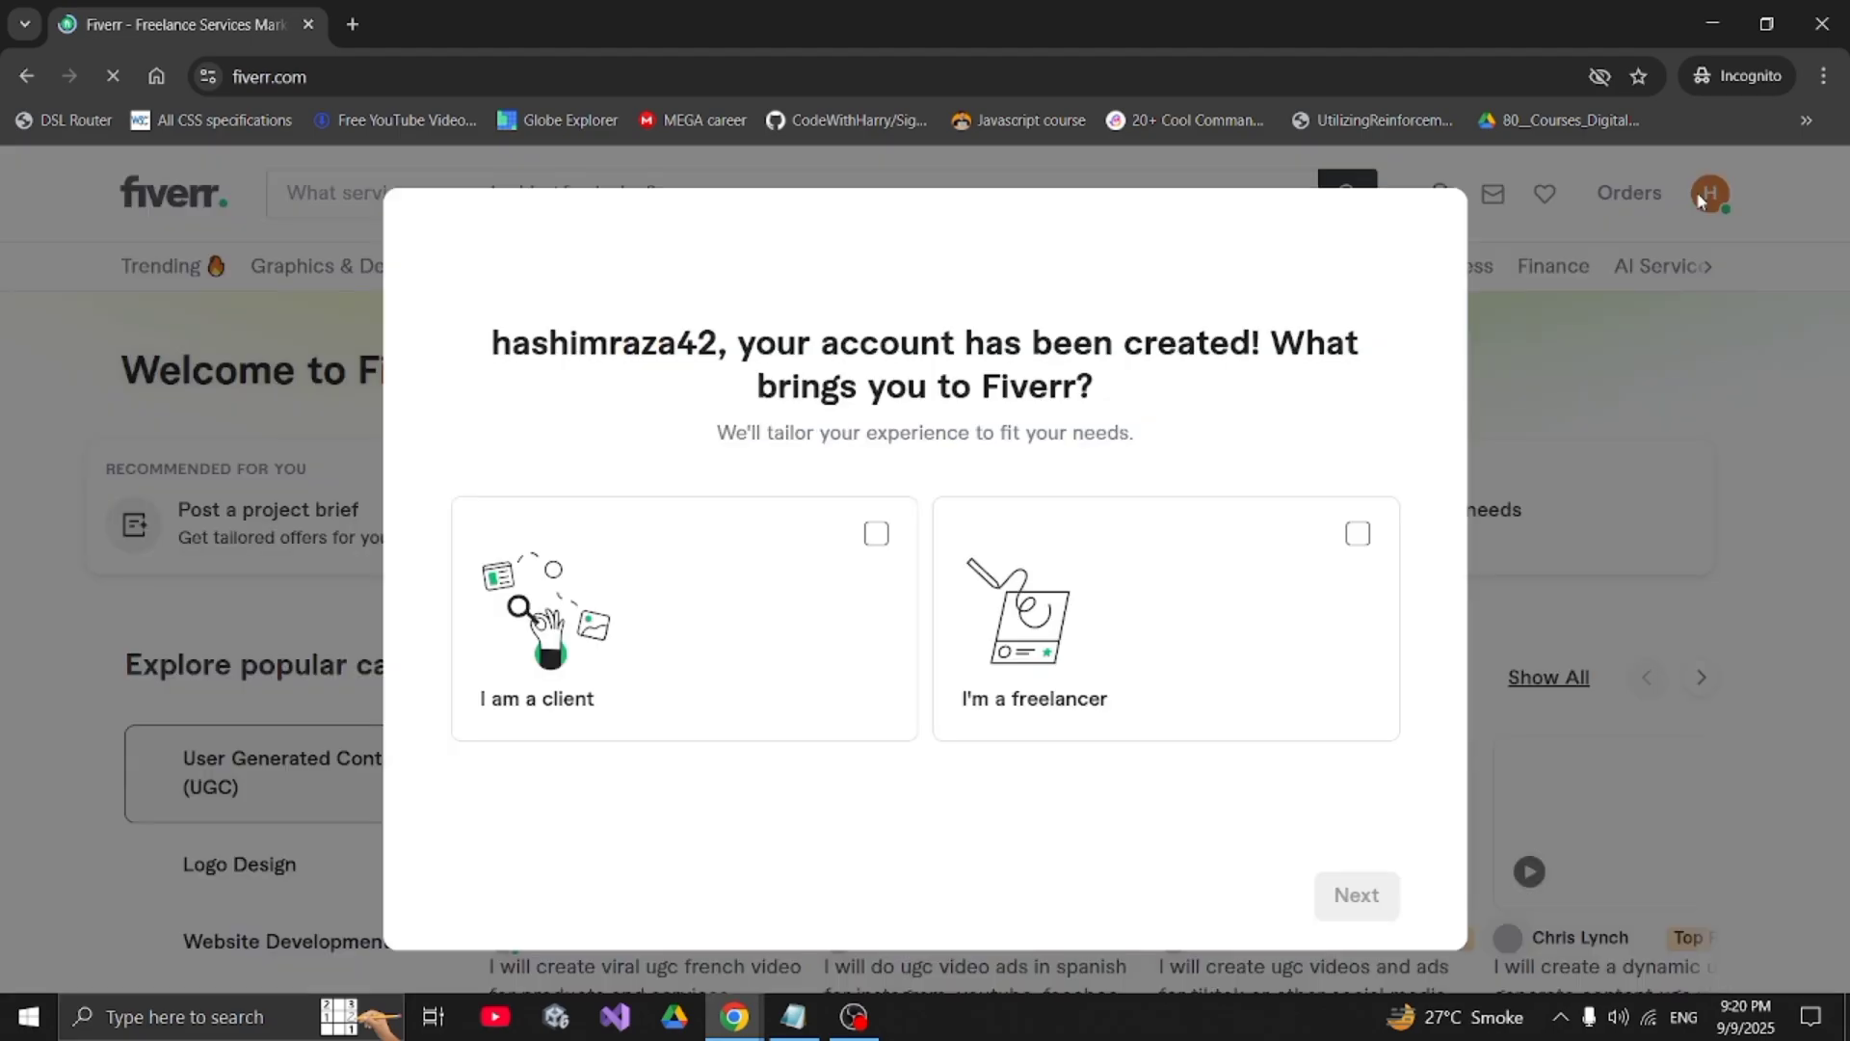
- Choose the freelancer role and go through the overview pages to reach Personal Info
click(1358, 533)
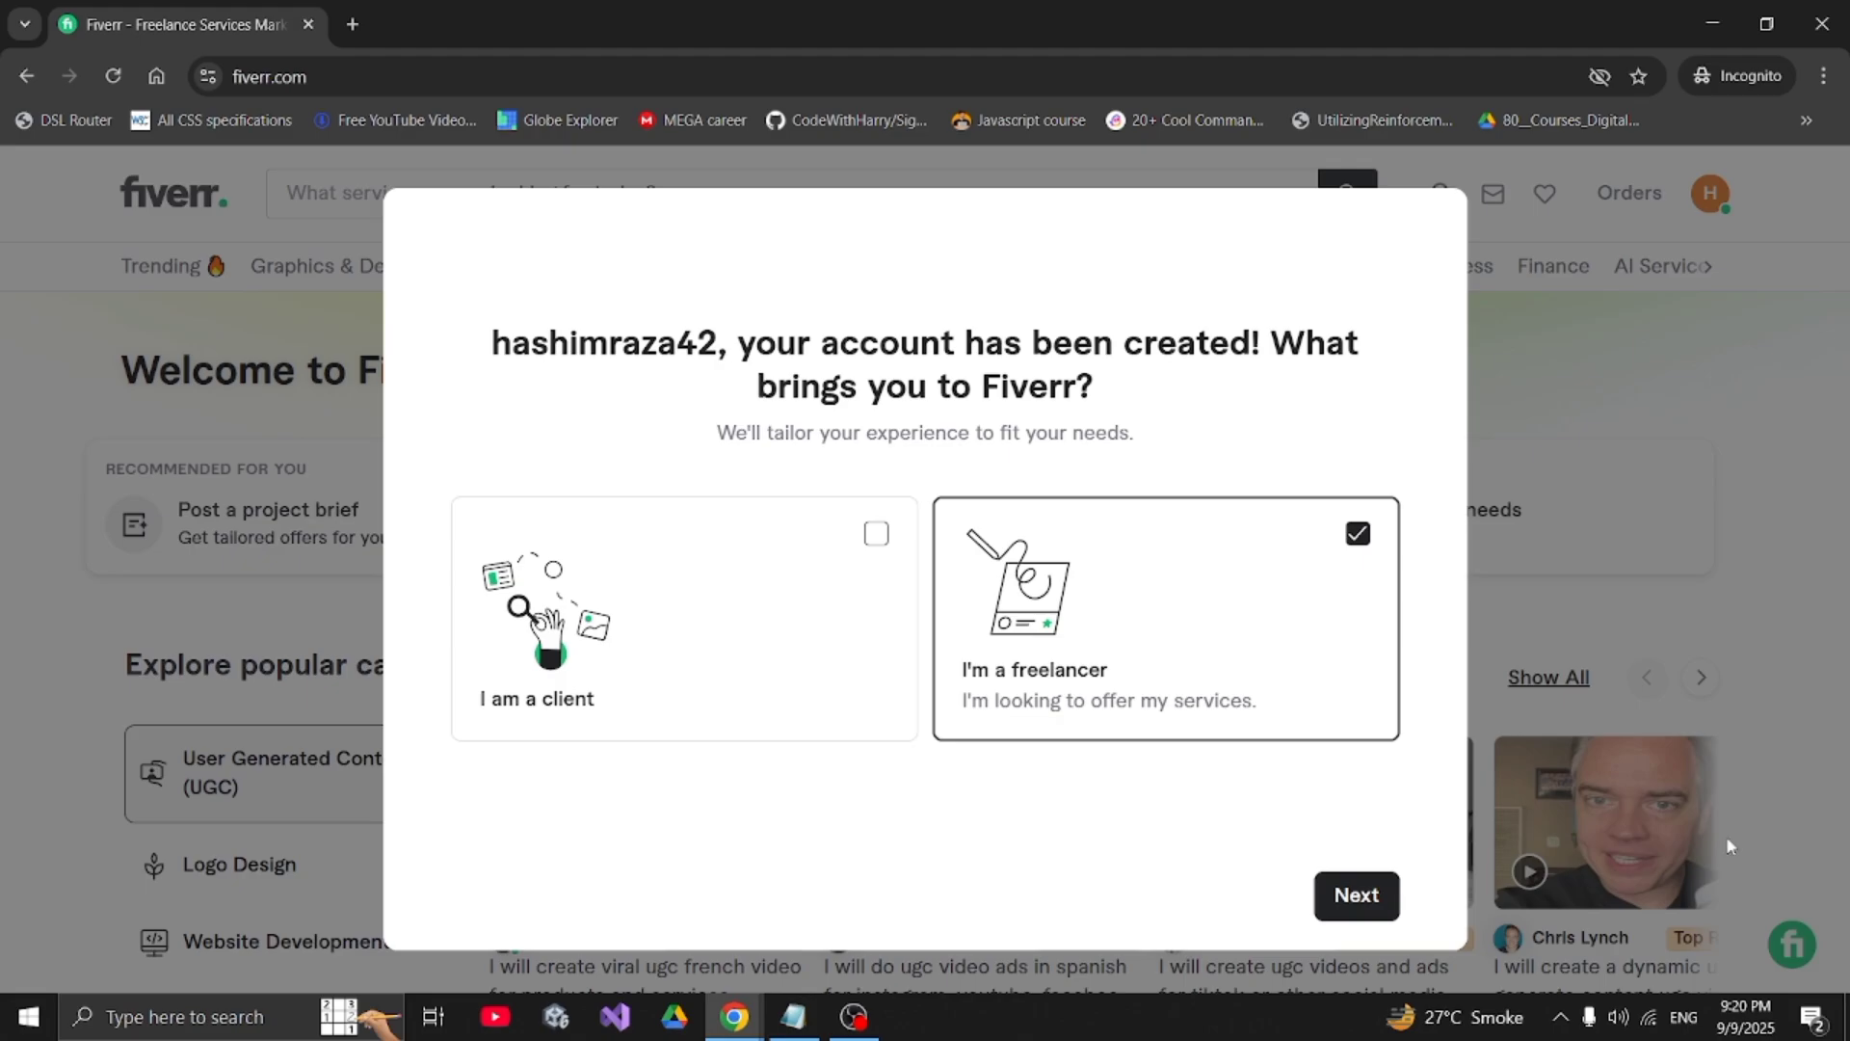
click(1342, 910)
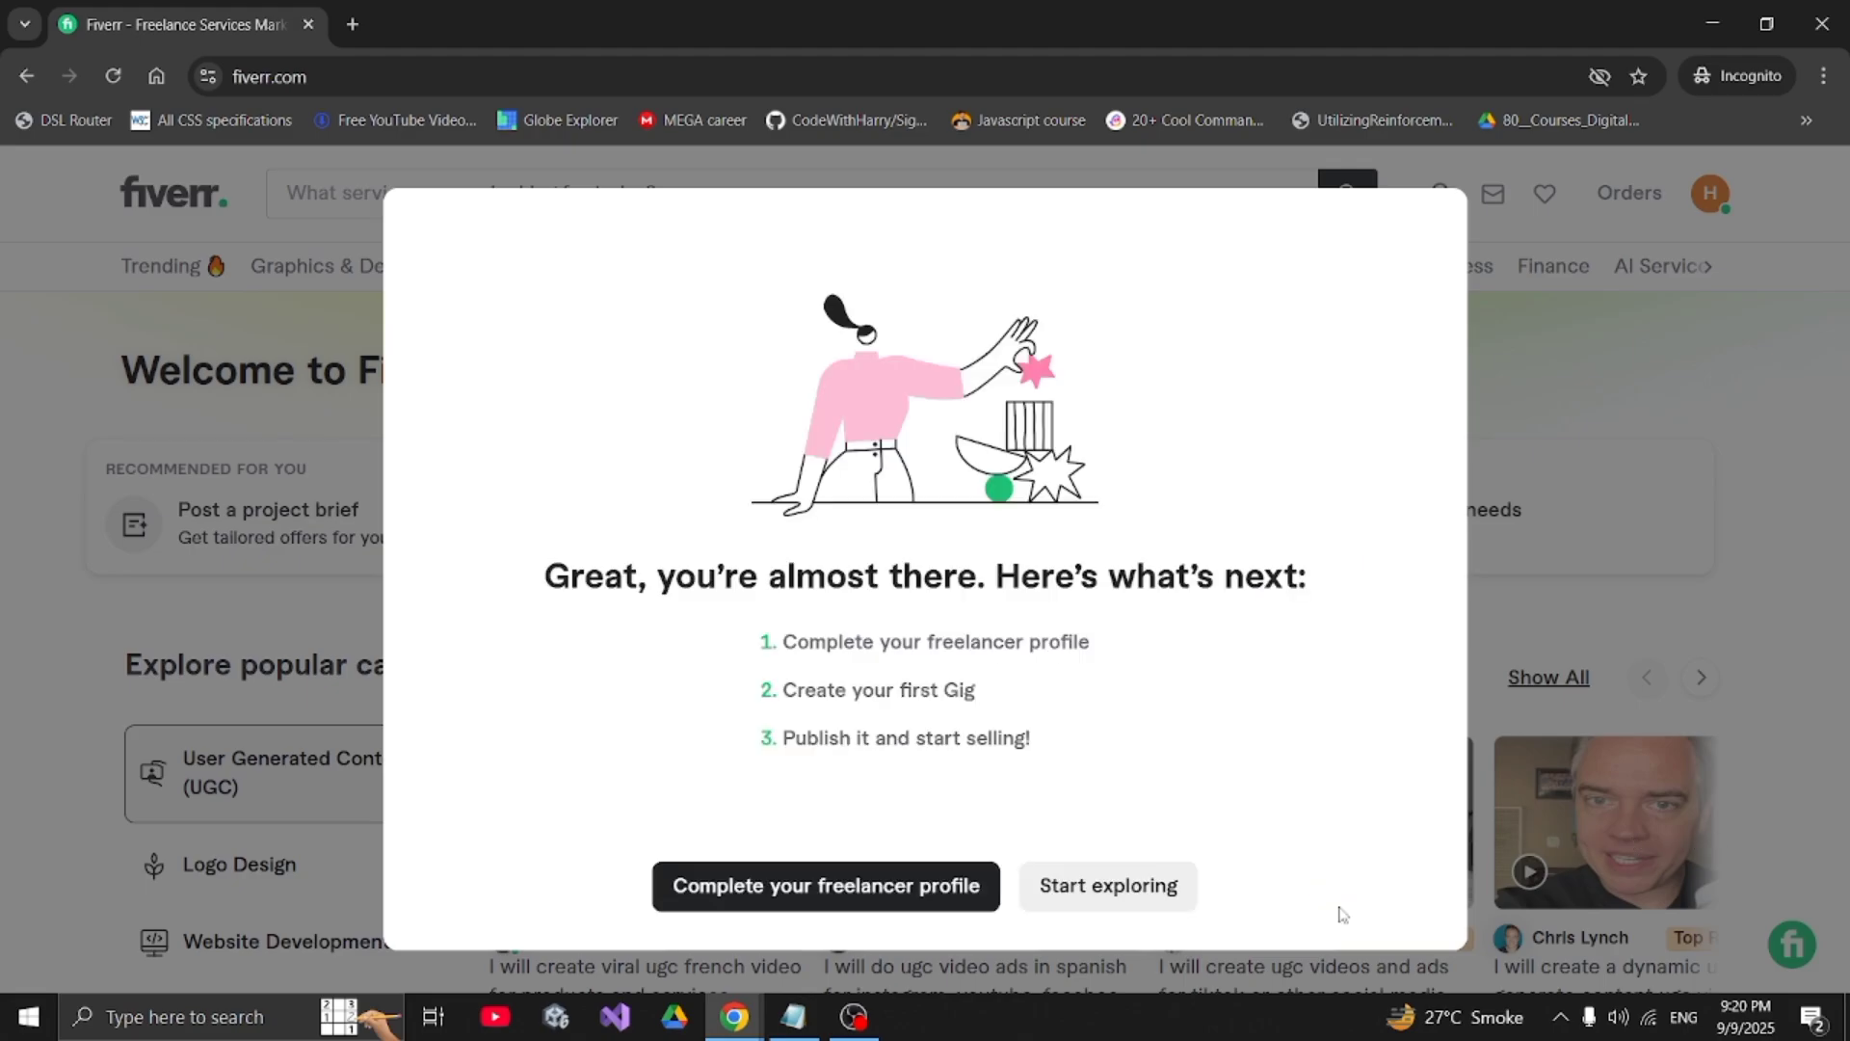
click(895, 893)
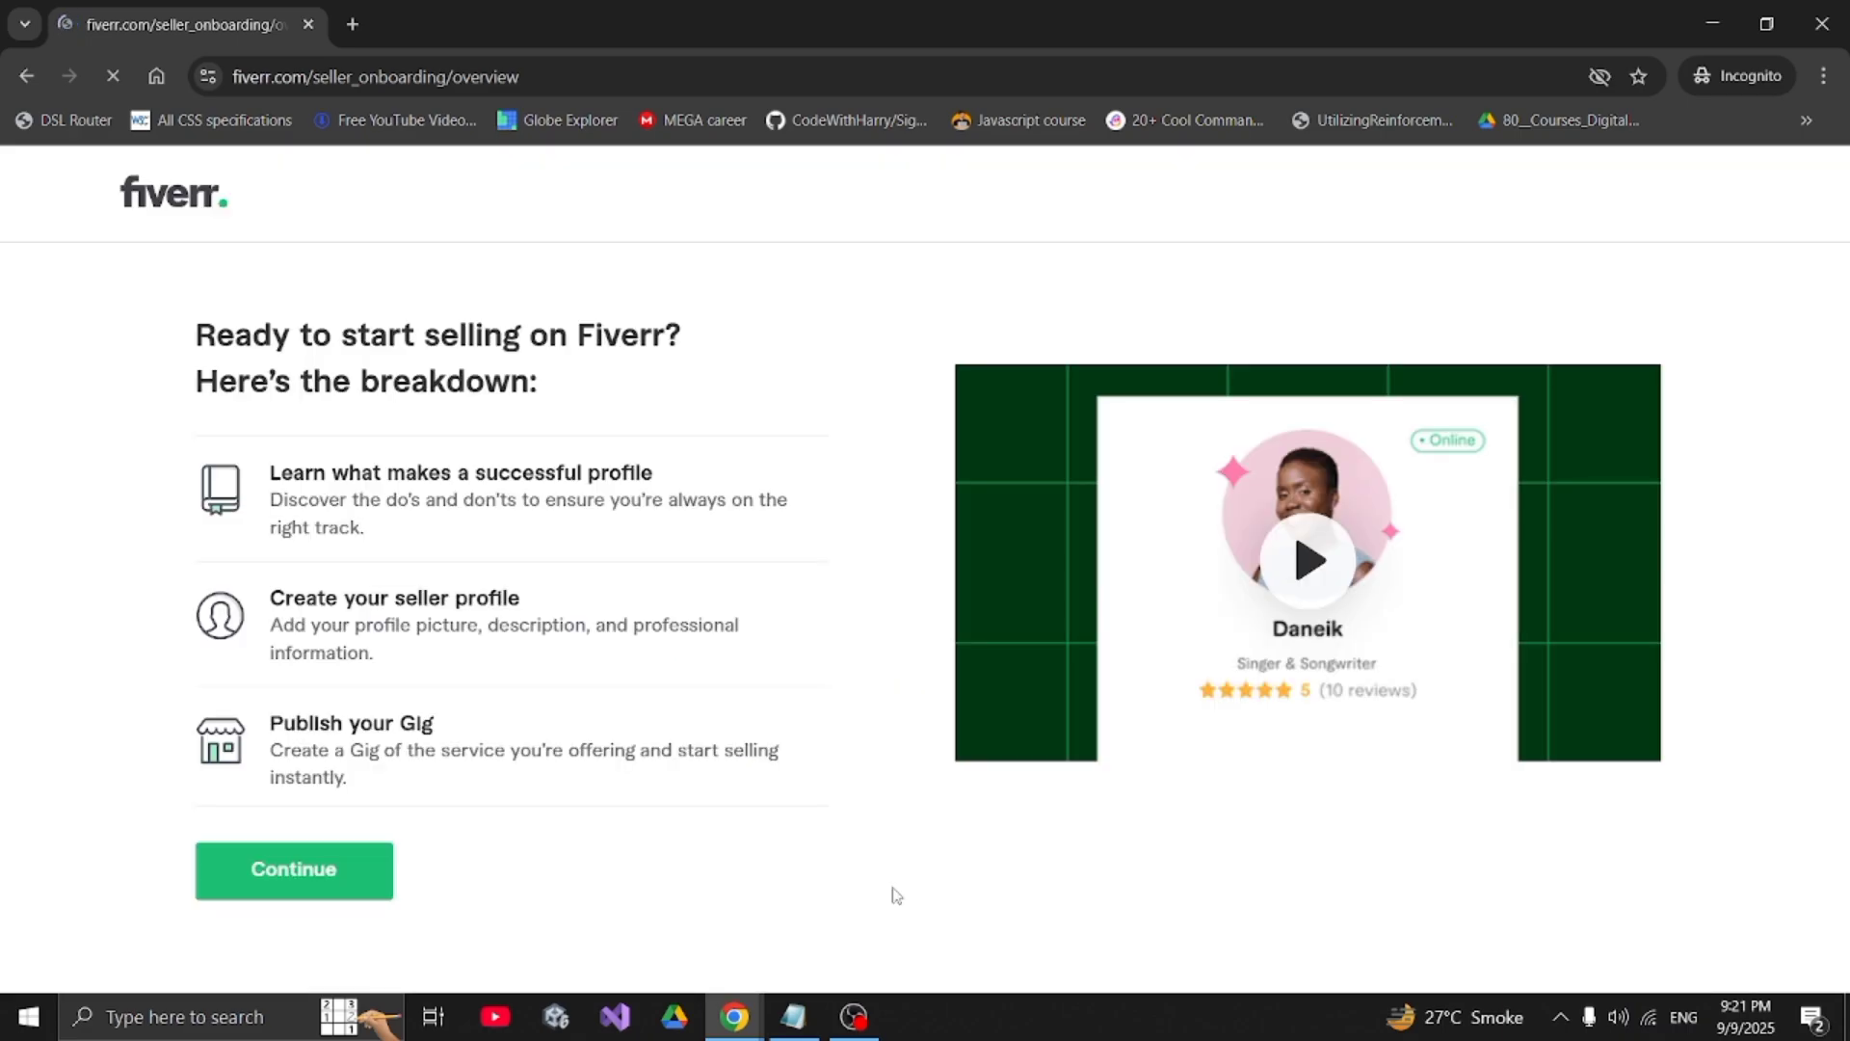
click(349, 869)
click(852, 863)
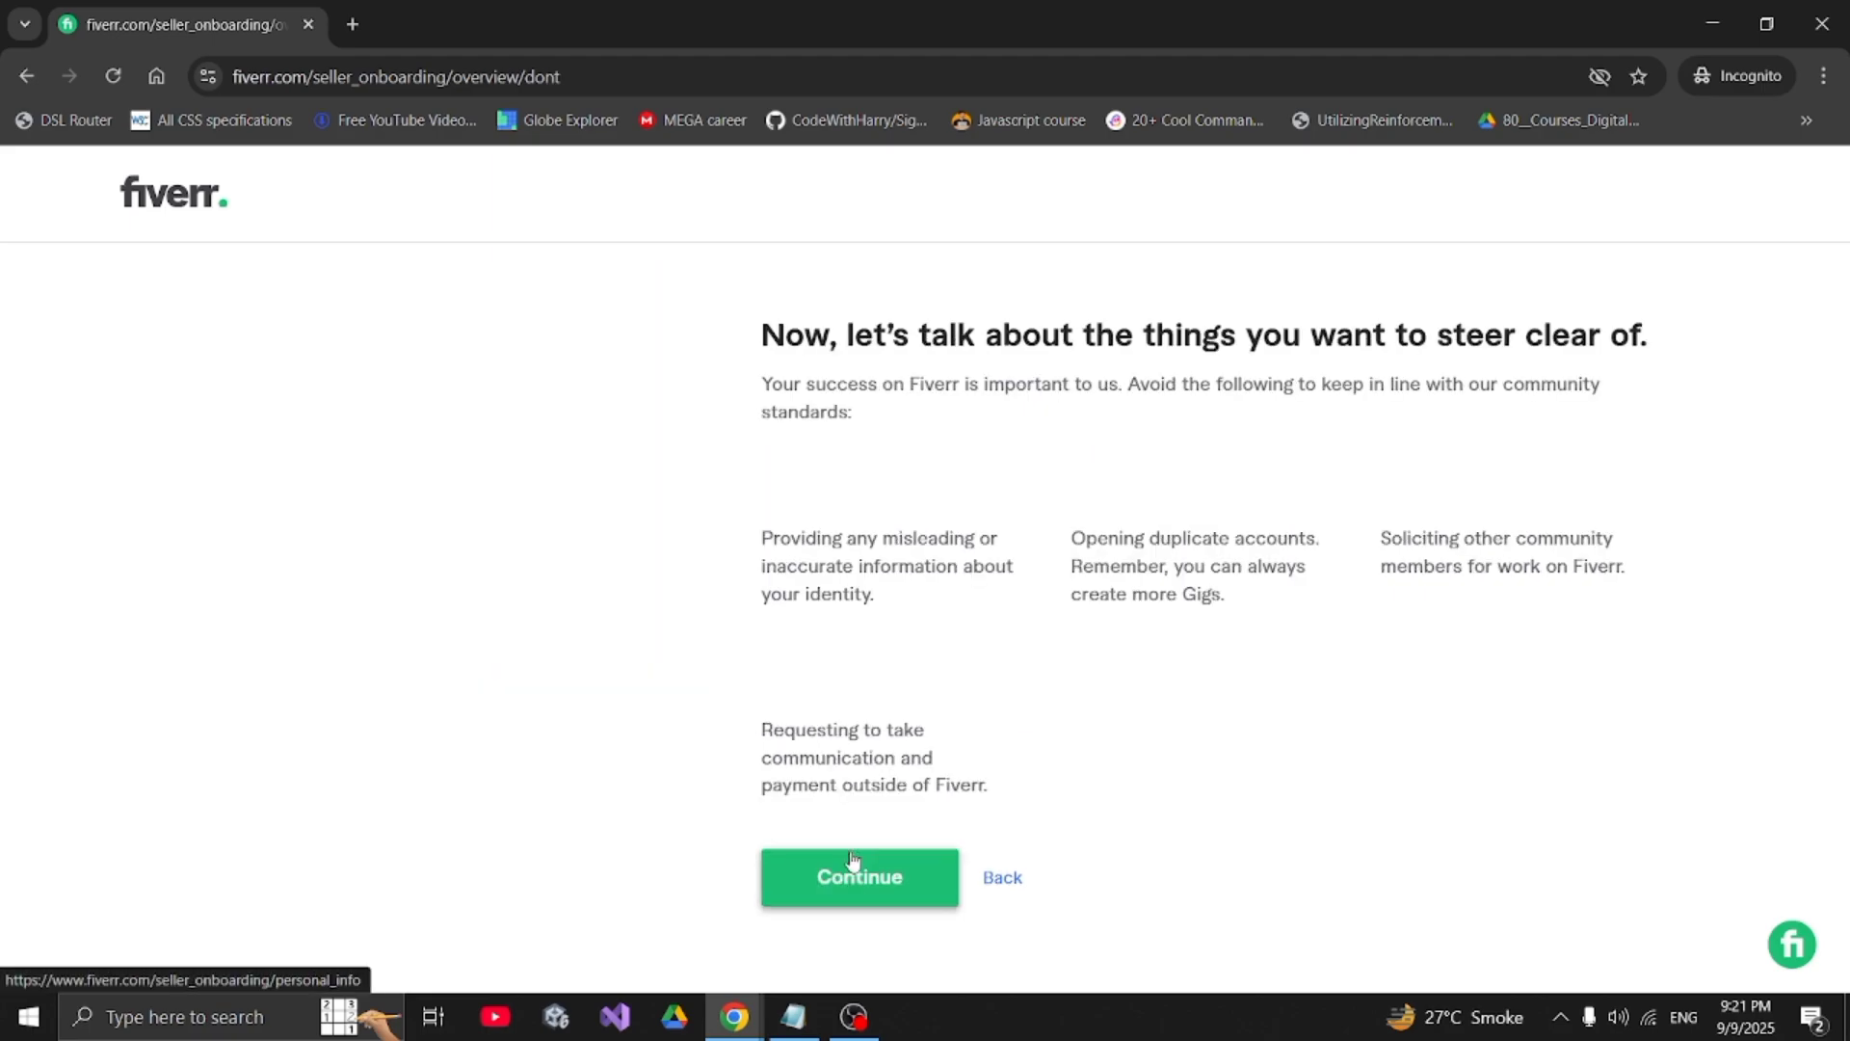
click(850, 877)
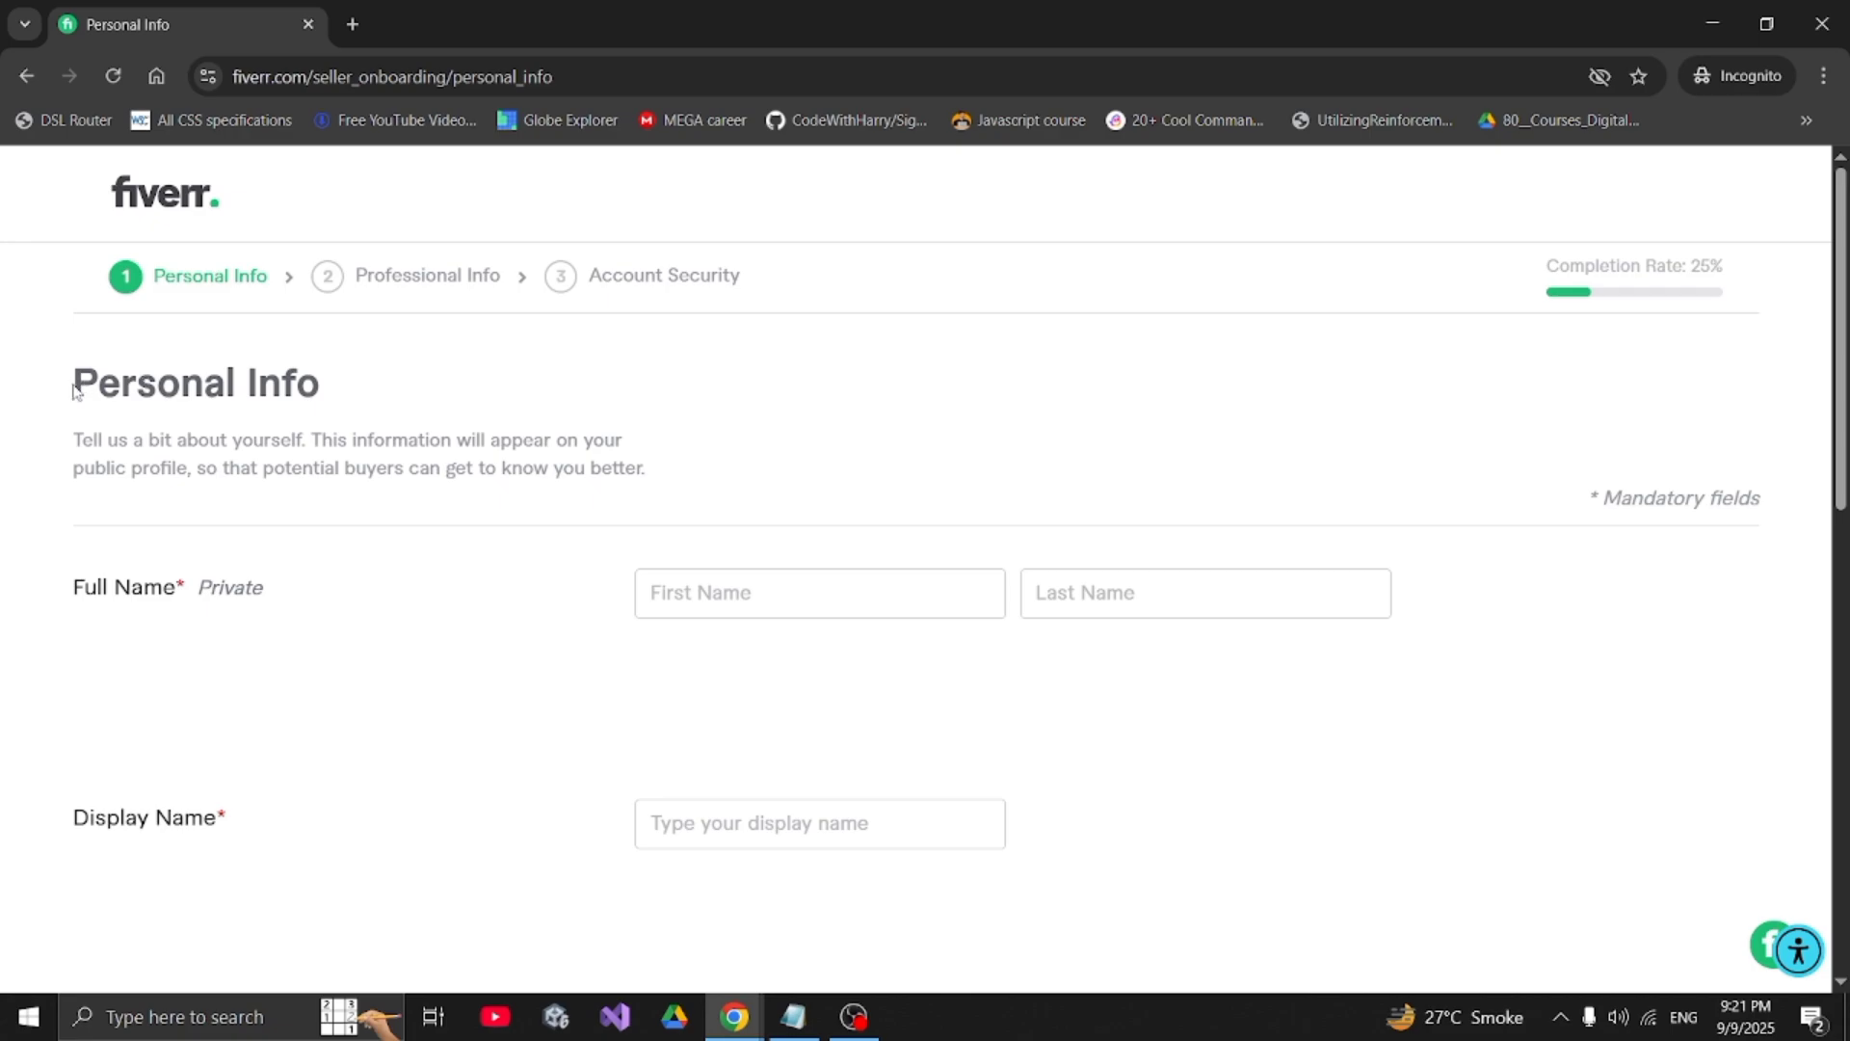
- Fill in the first and last name from the saved autofill details
drag(74, 388, 367, 390)
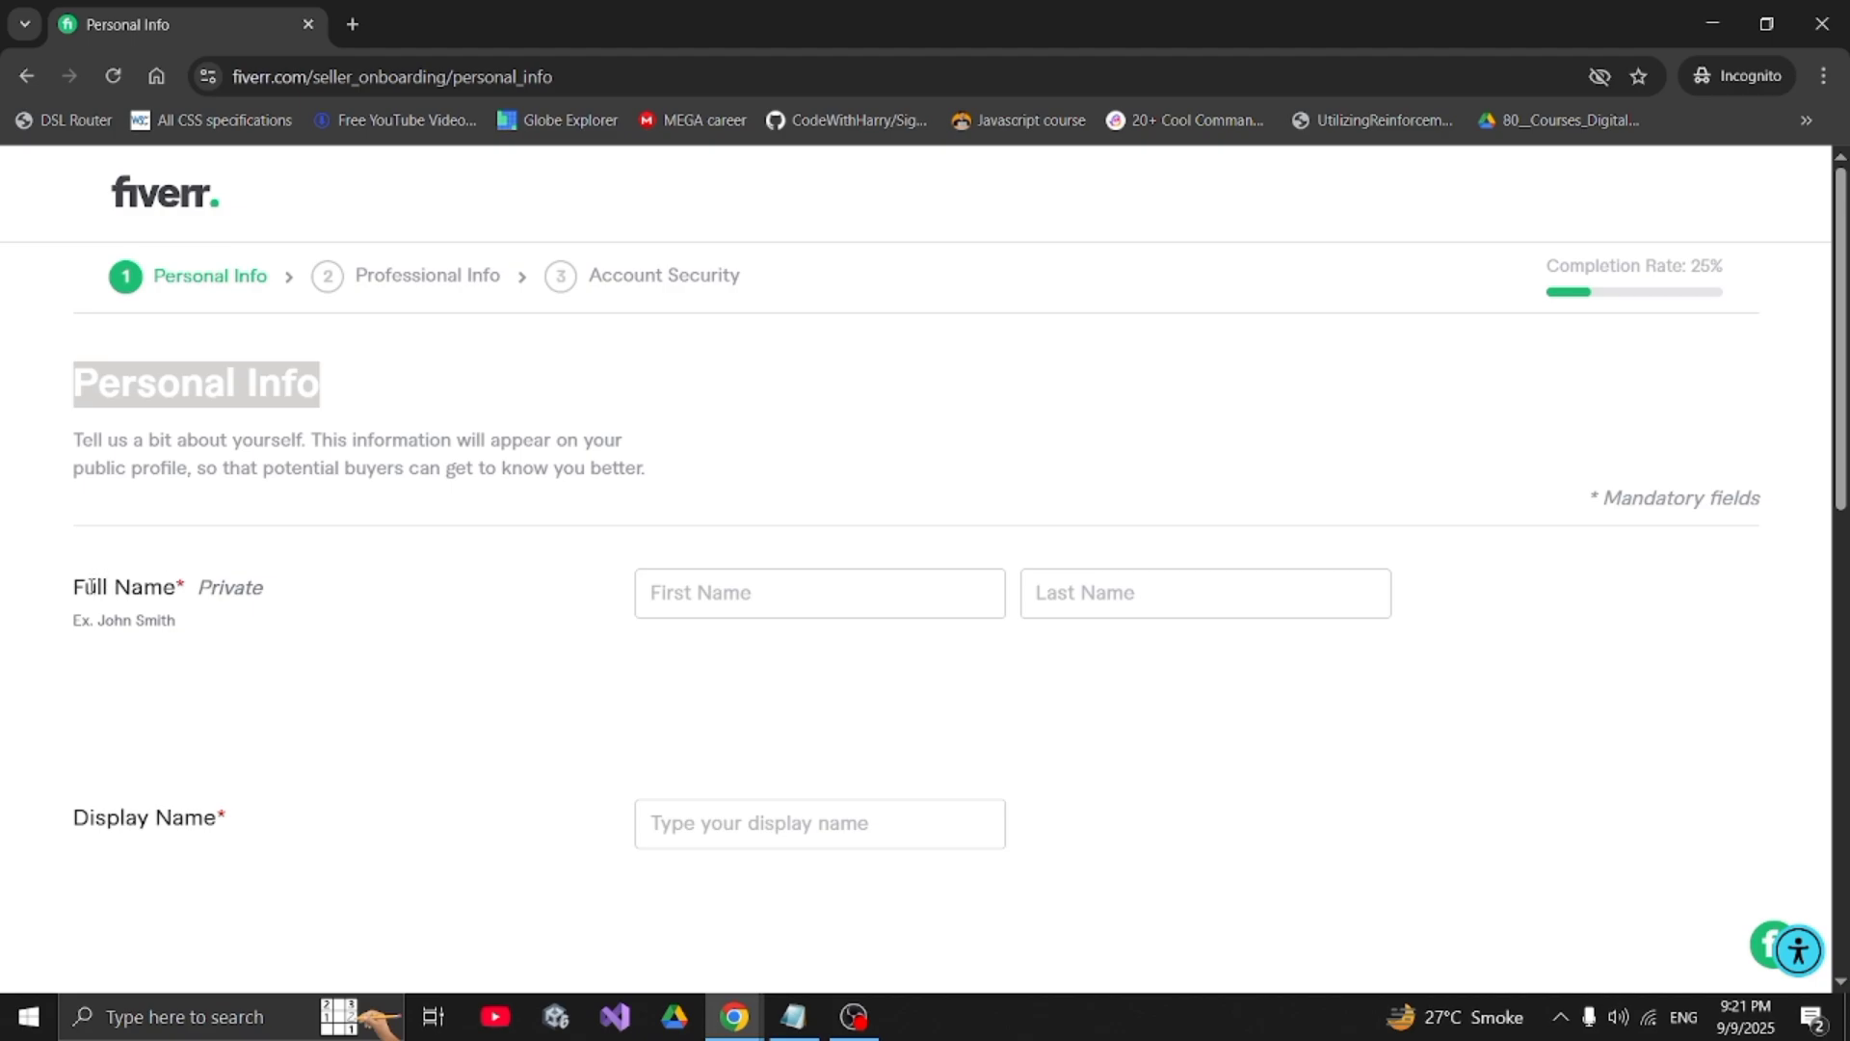
drag(74, 589, 169, 591)
double_click(227, 590)
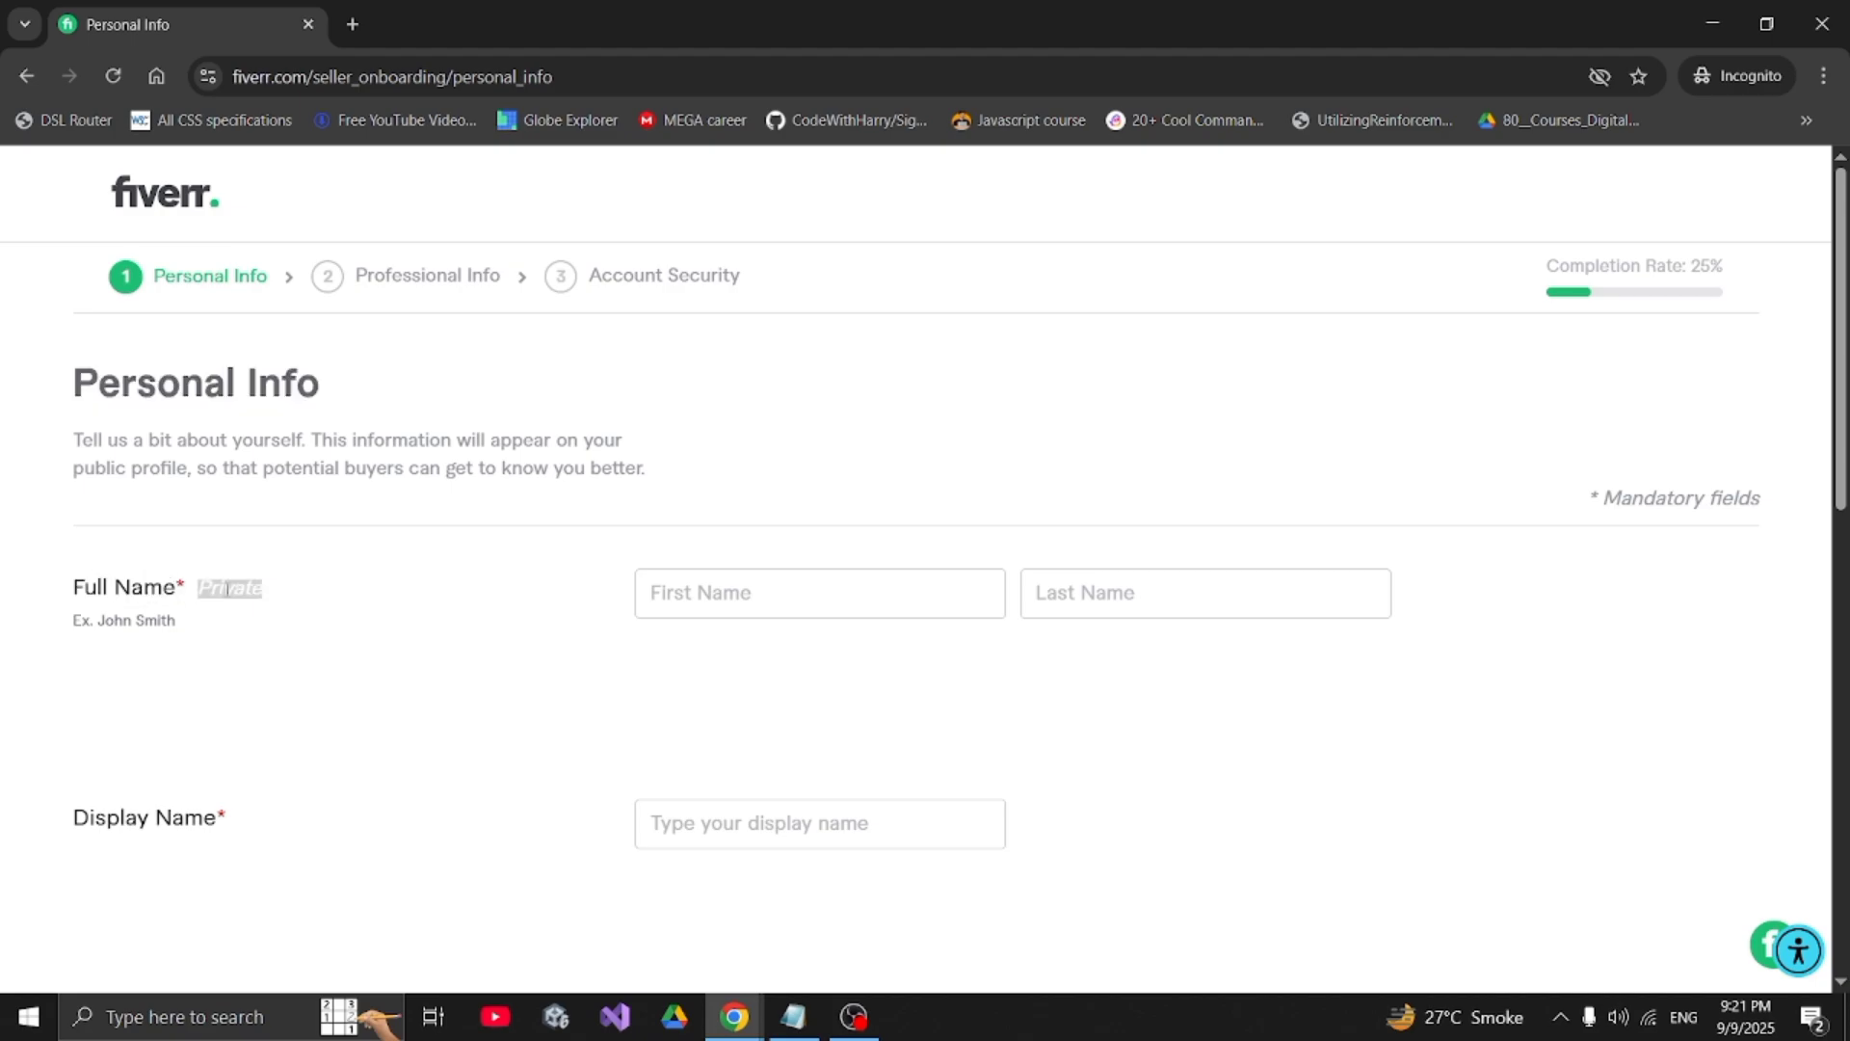
click(708, 598)
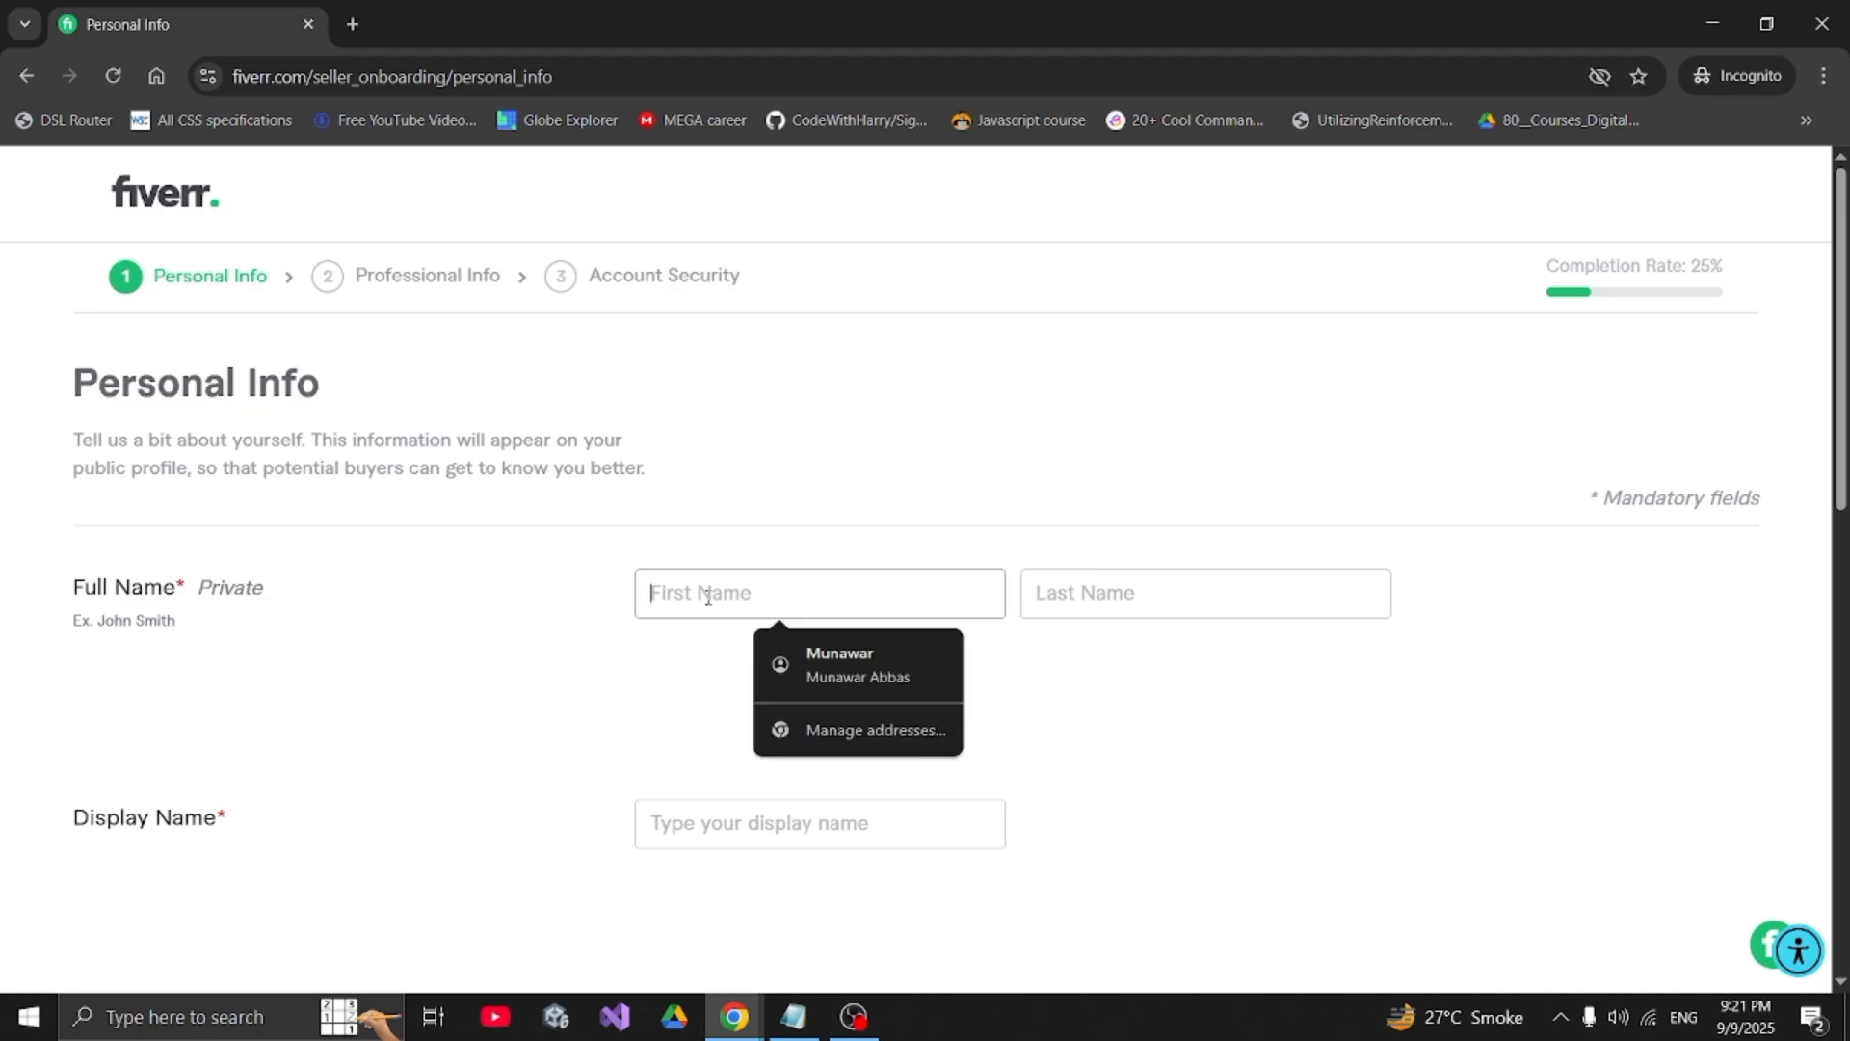
click(829, 665)
scroll(822, 662, down, 3)
- Enter the seller's display name in the Display Name field
click(741, 509)
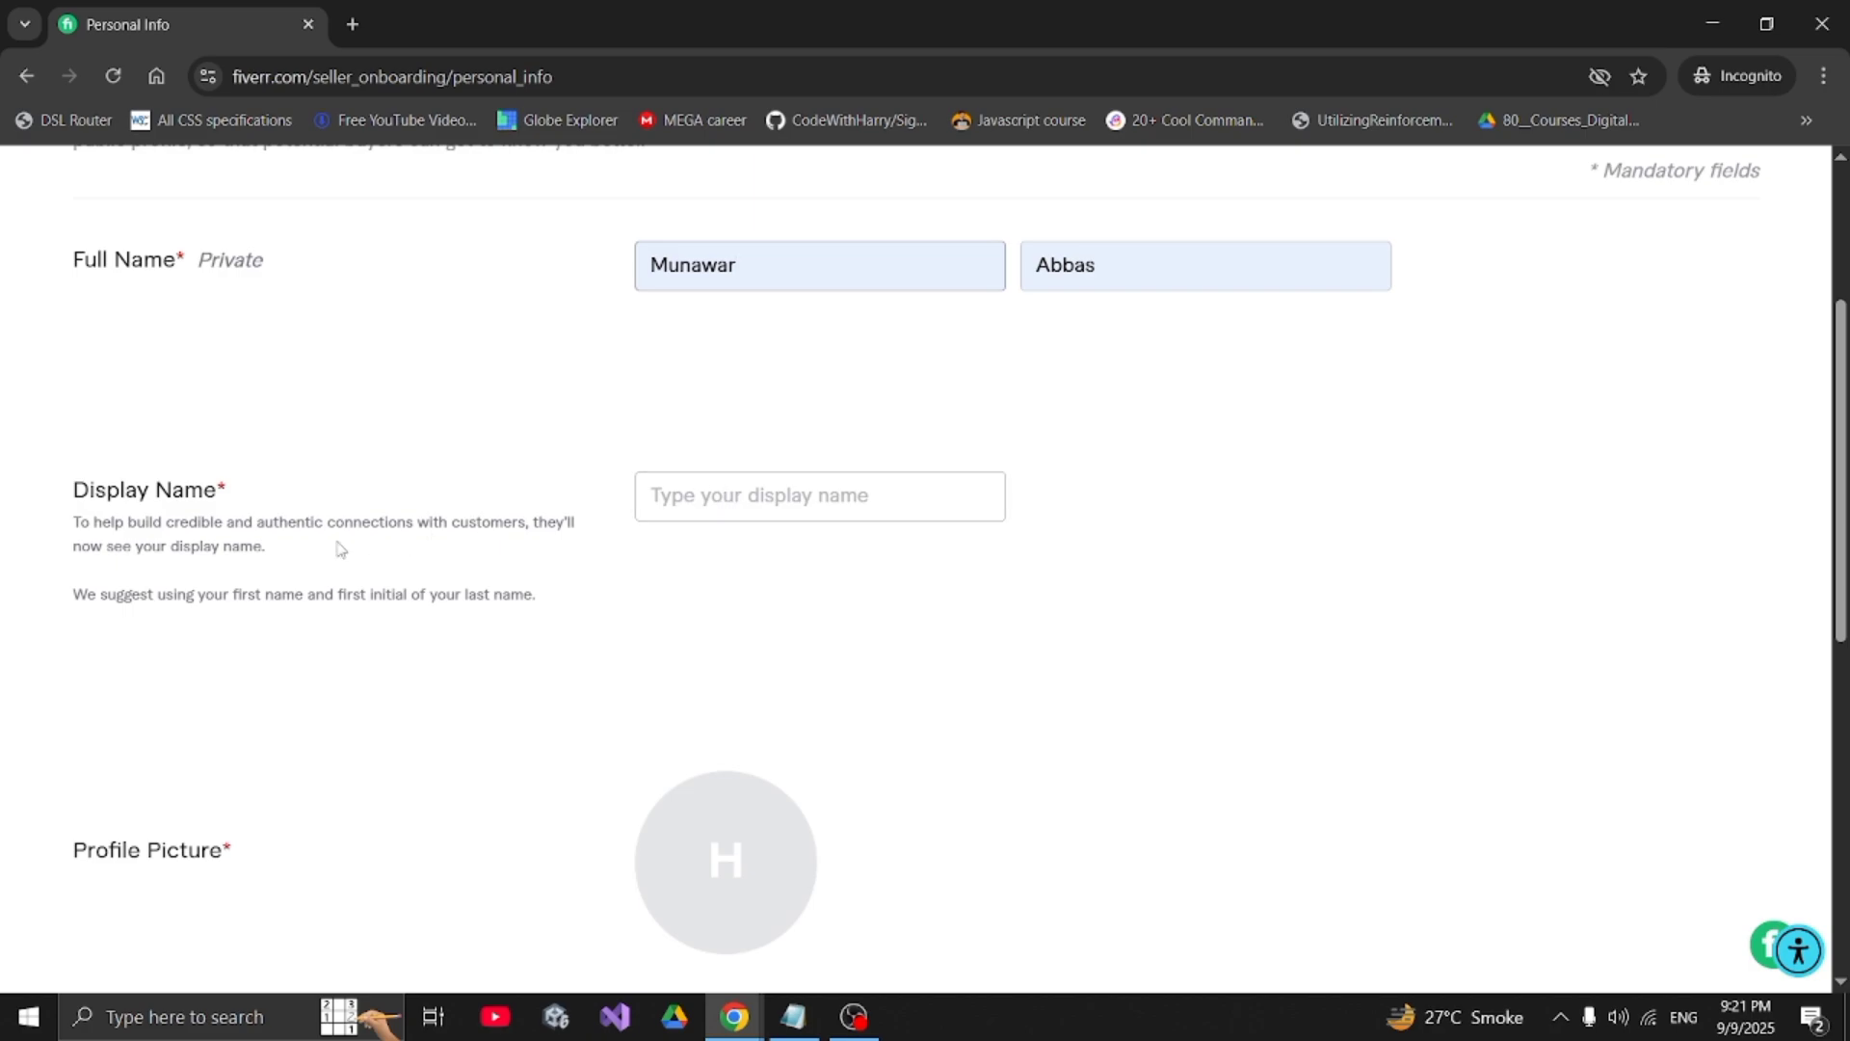
text(Munawar A)
drag(162, 522, 528, 525)
drag(201, 545, 83, 553)
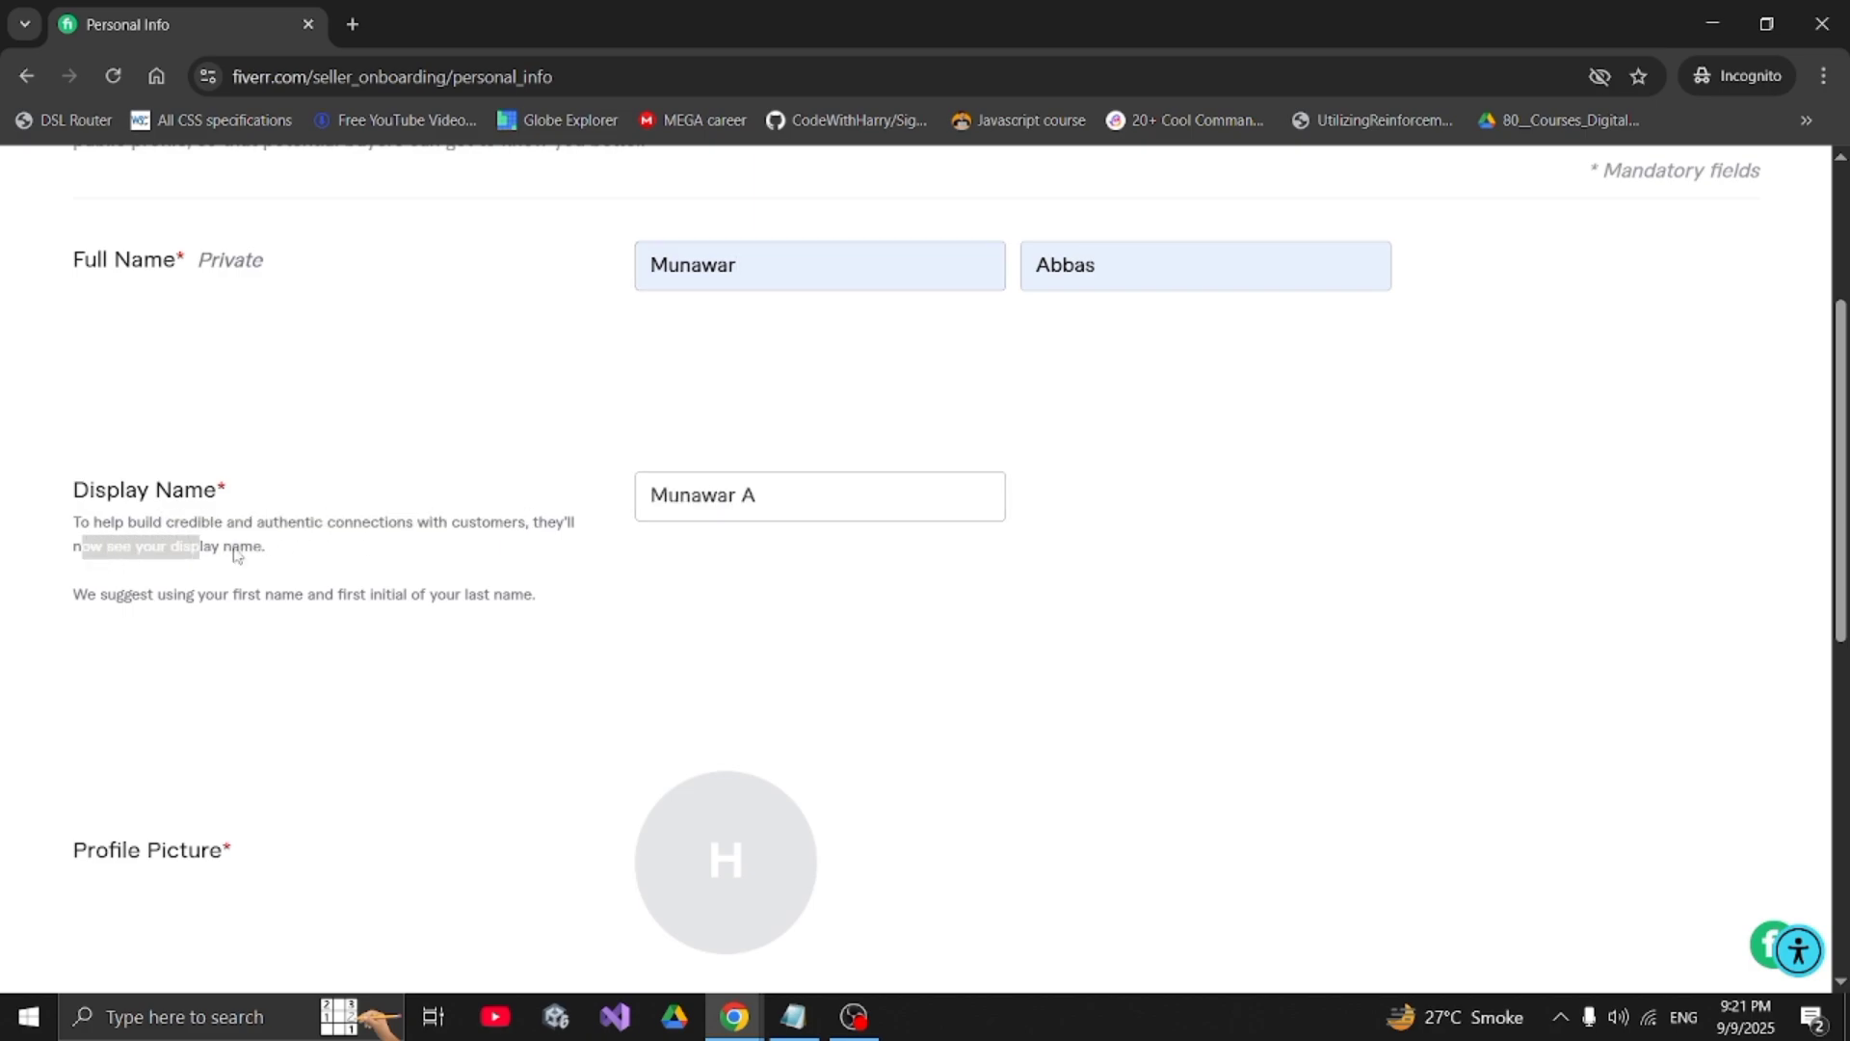
click(766, 500)
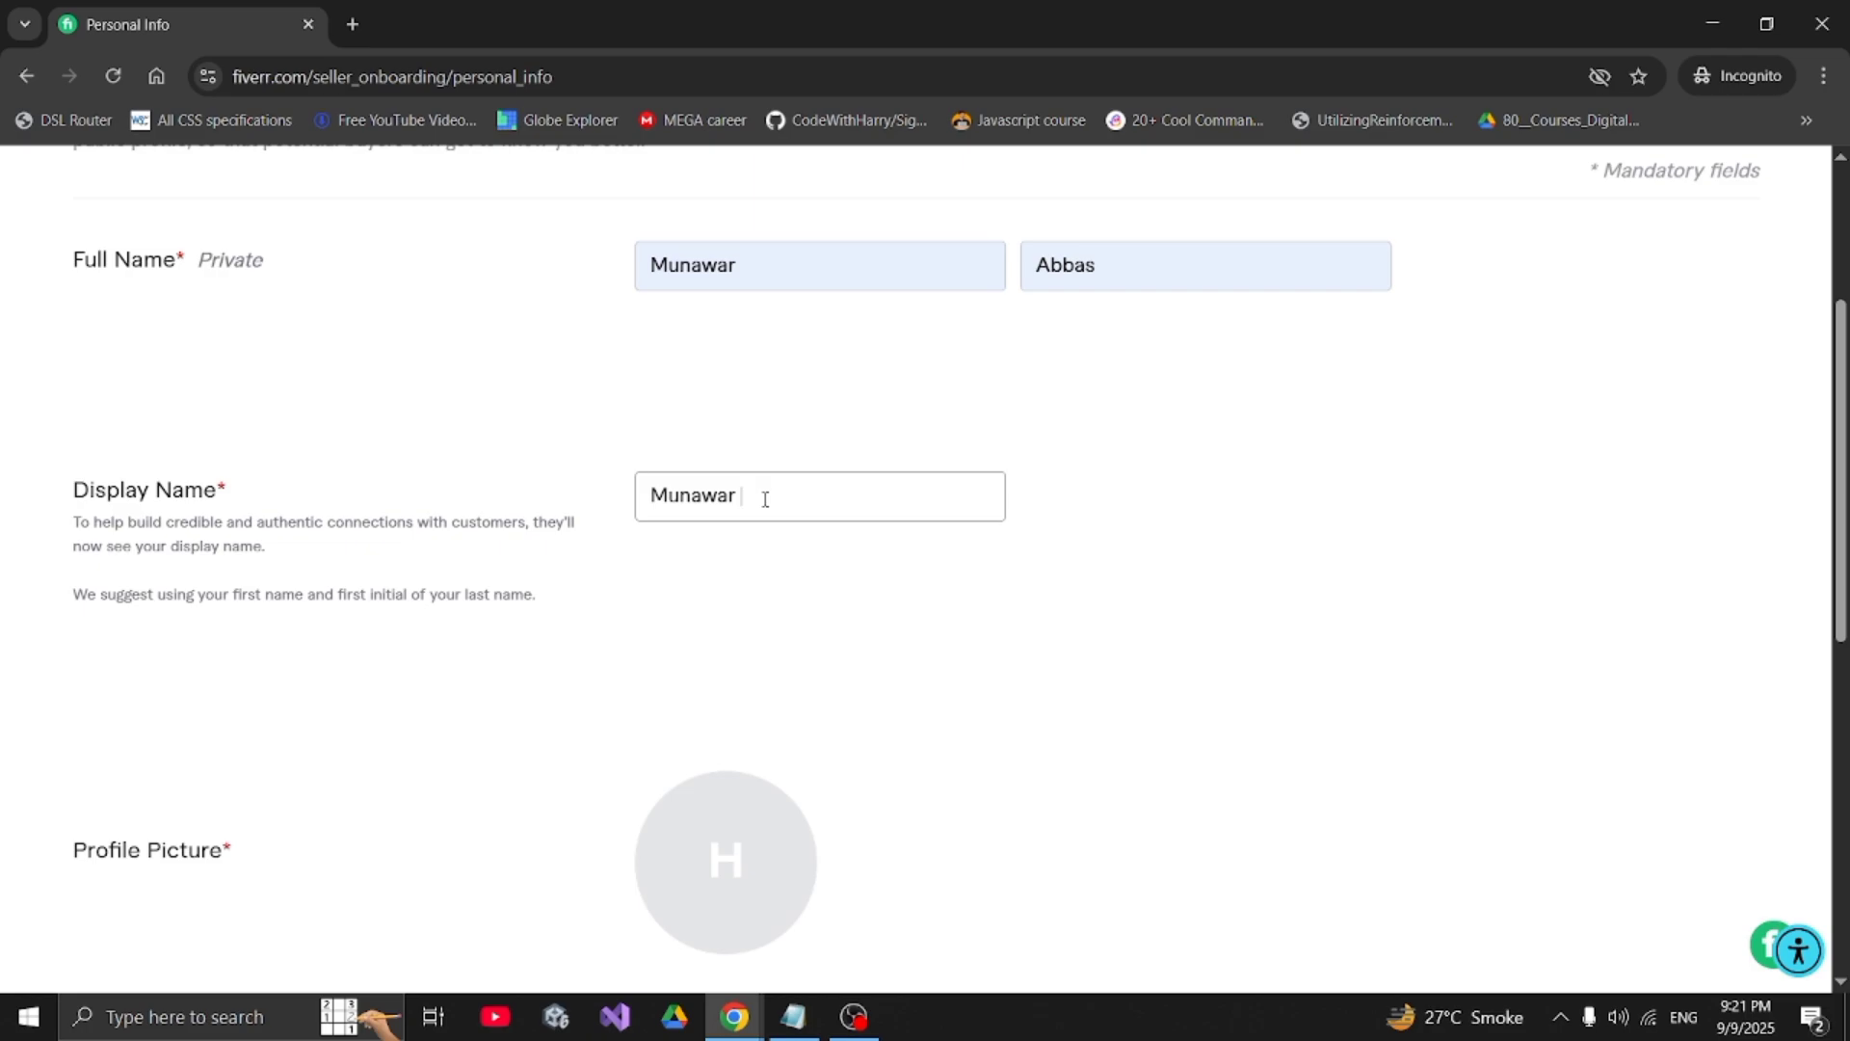
scroll(765, 499, down, 3)
drag(84, 559, 311, 617)
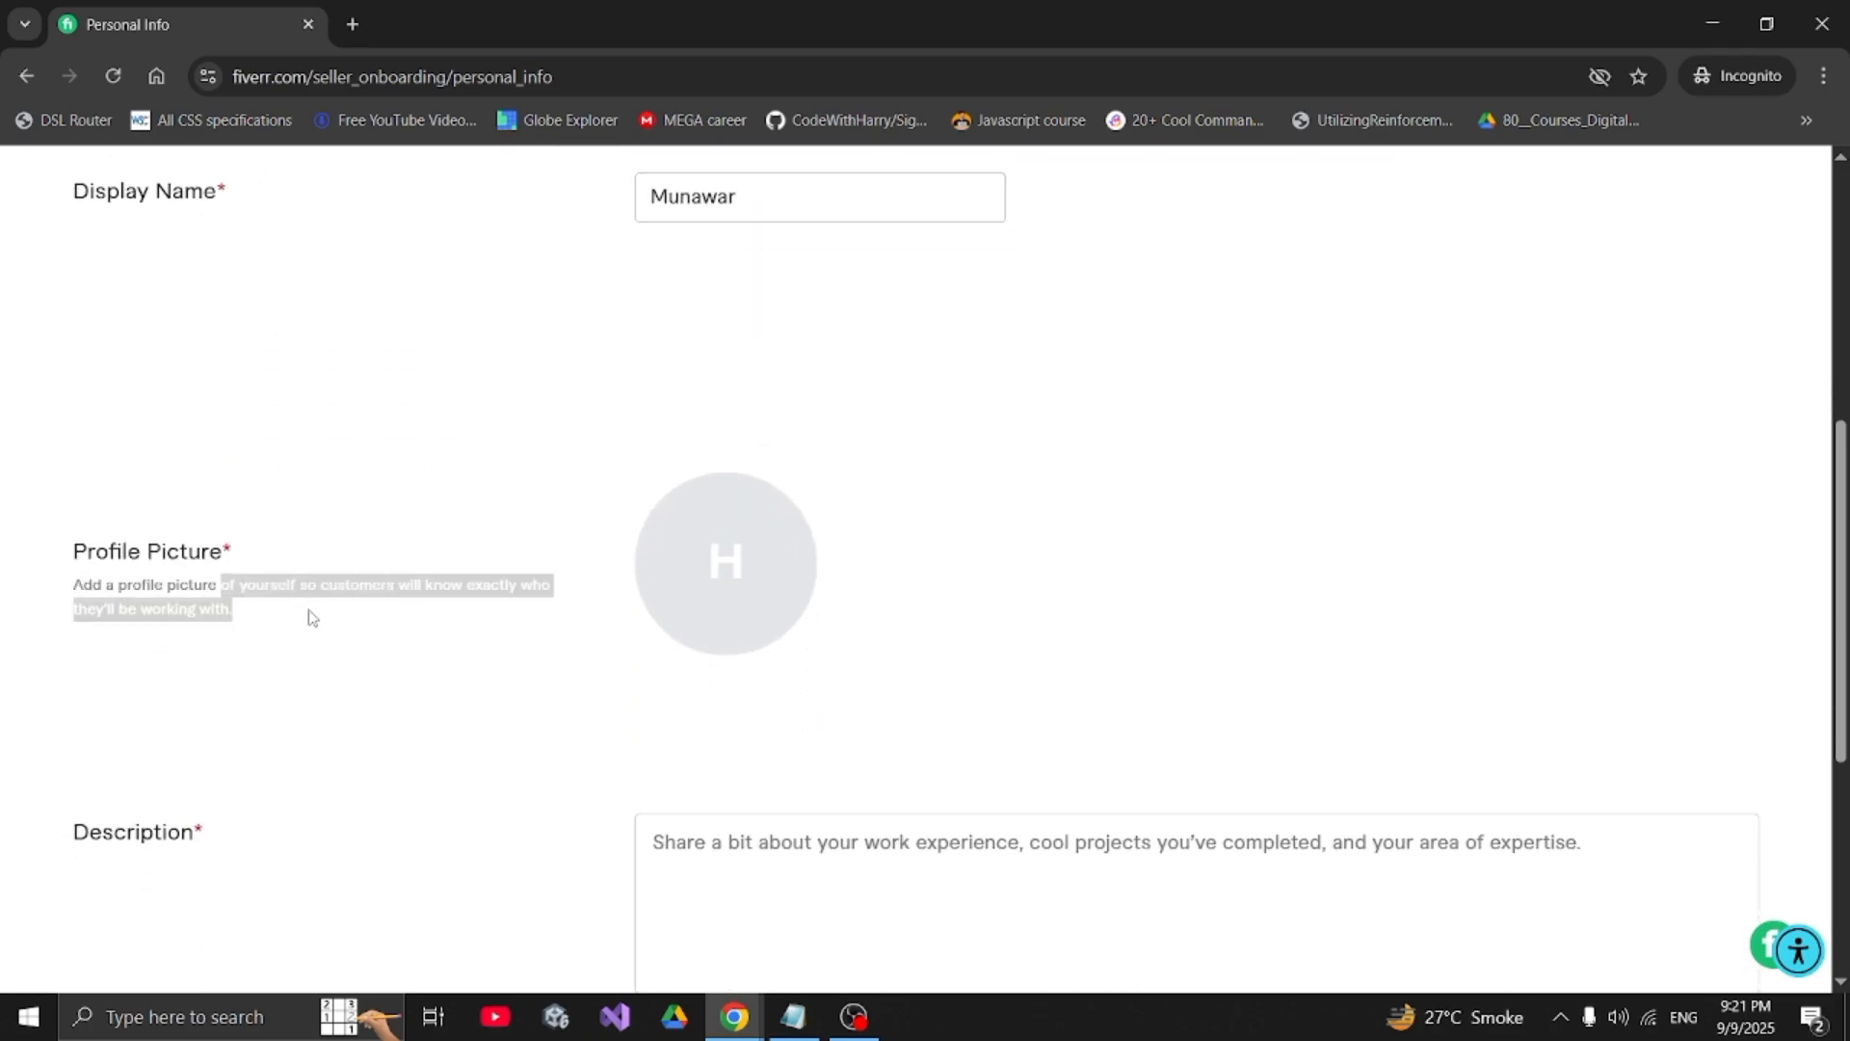
- Upload the WhatsApp photo from the Desktop as the profile picture
click(768, 564)
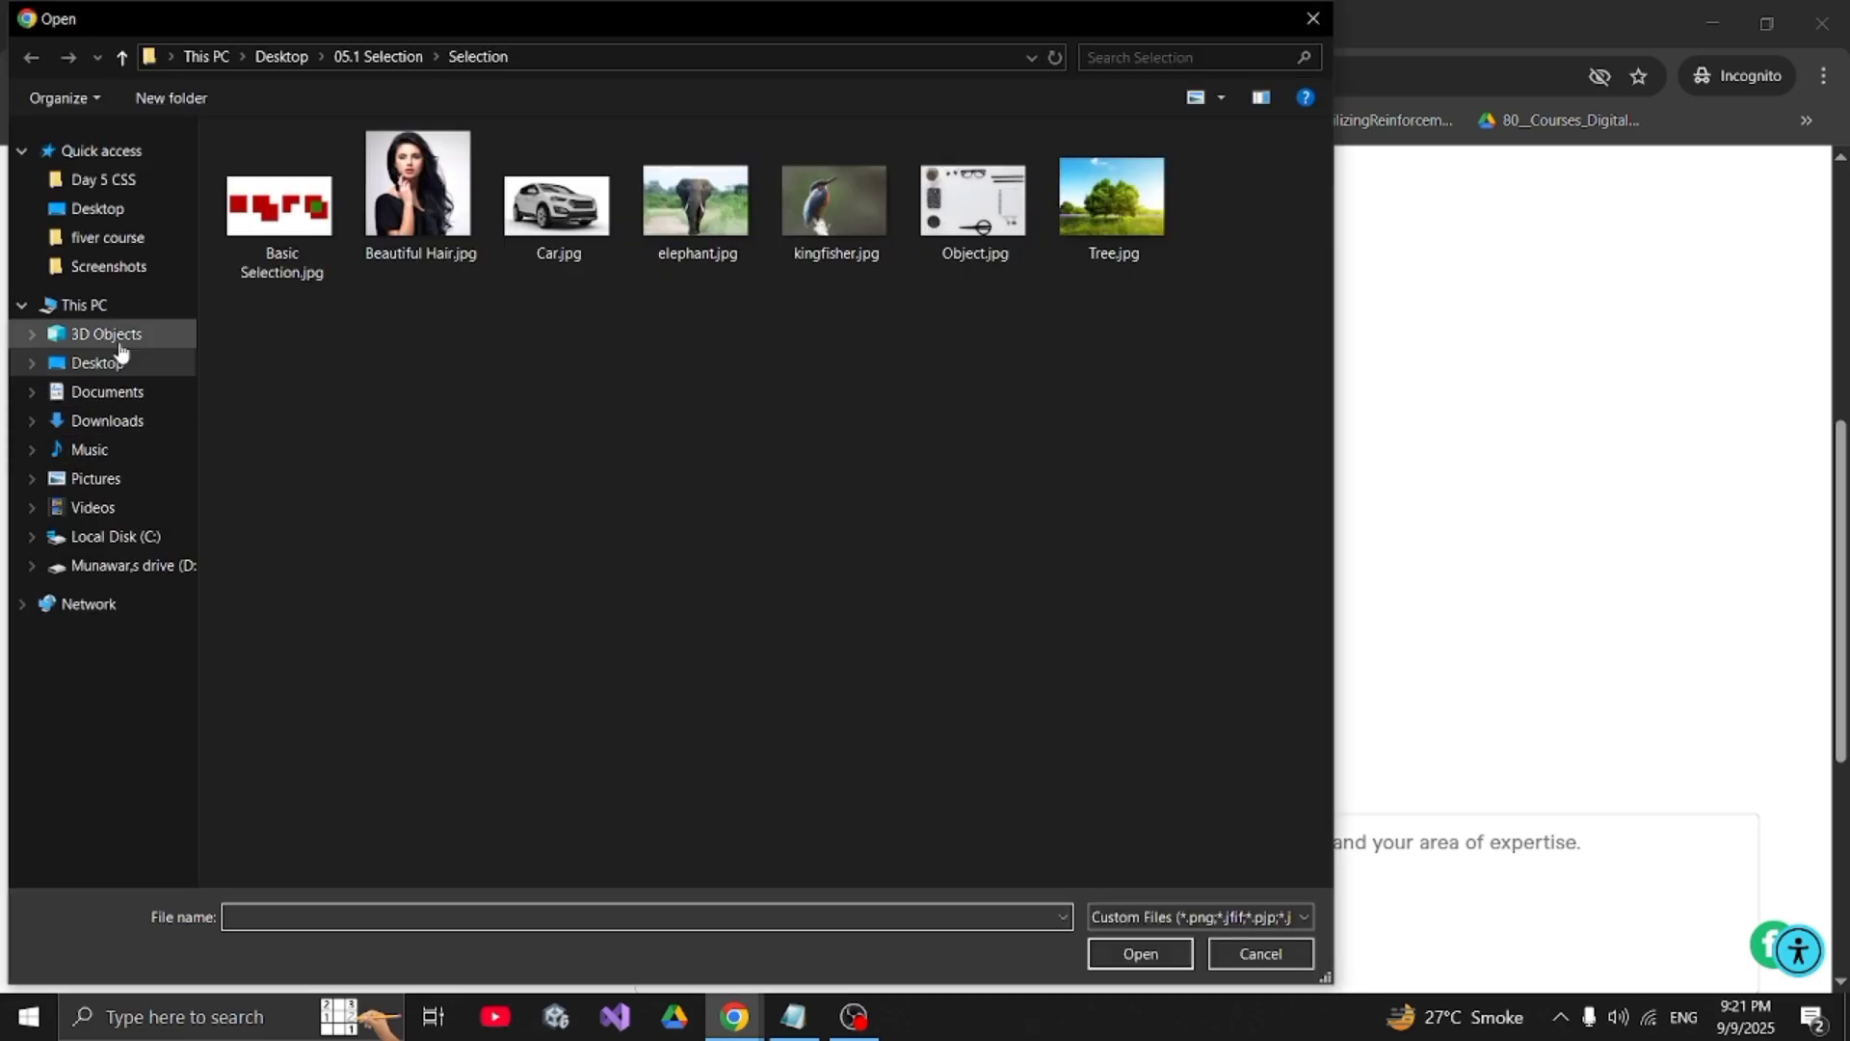
click(98, 363)
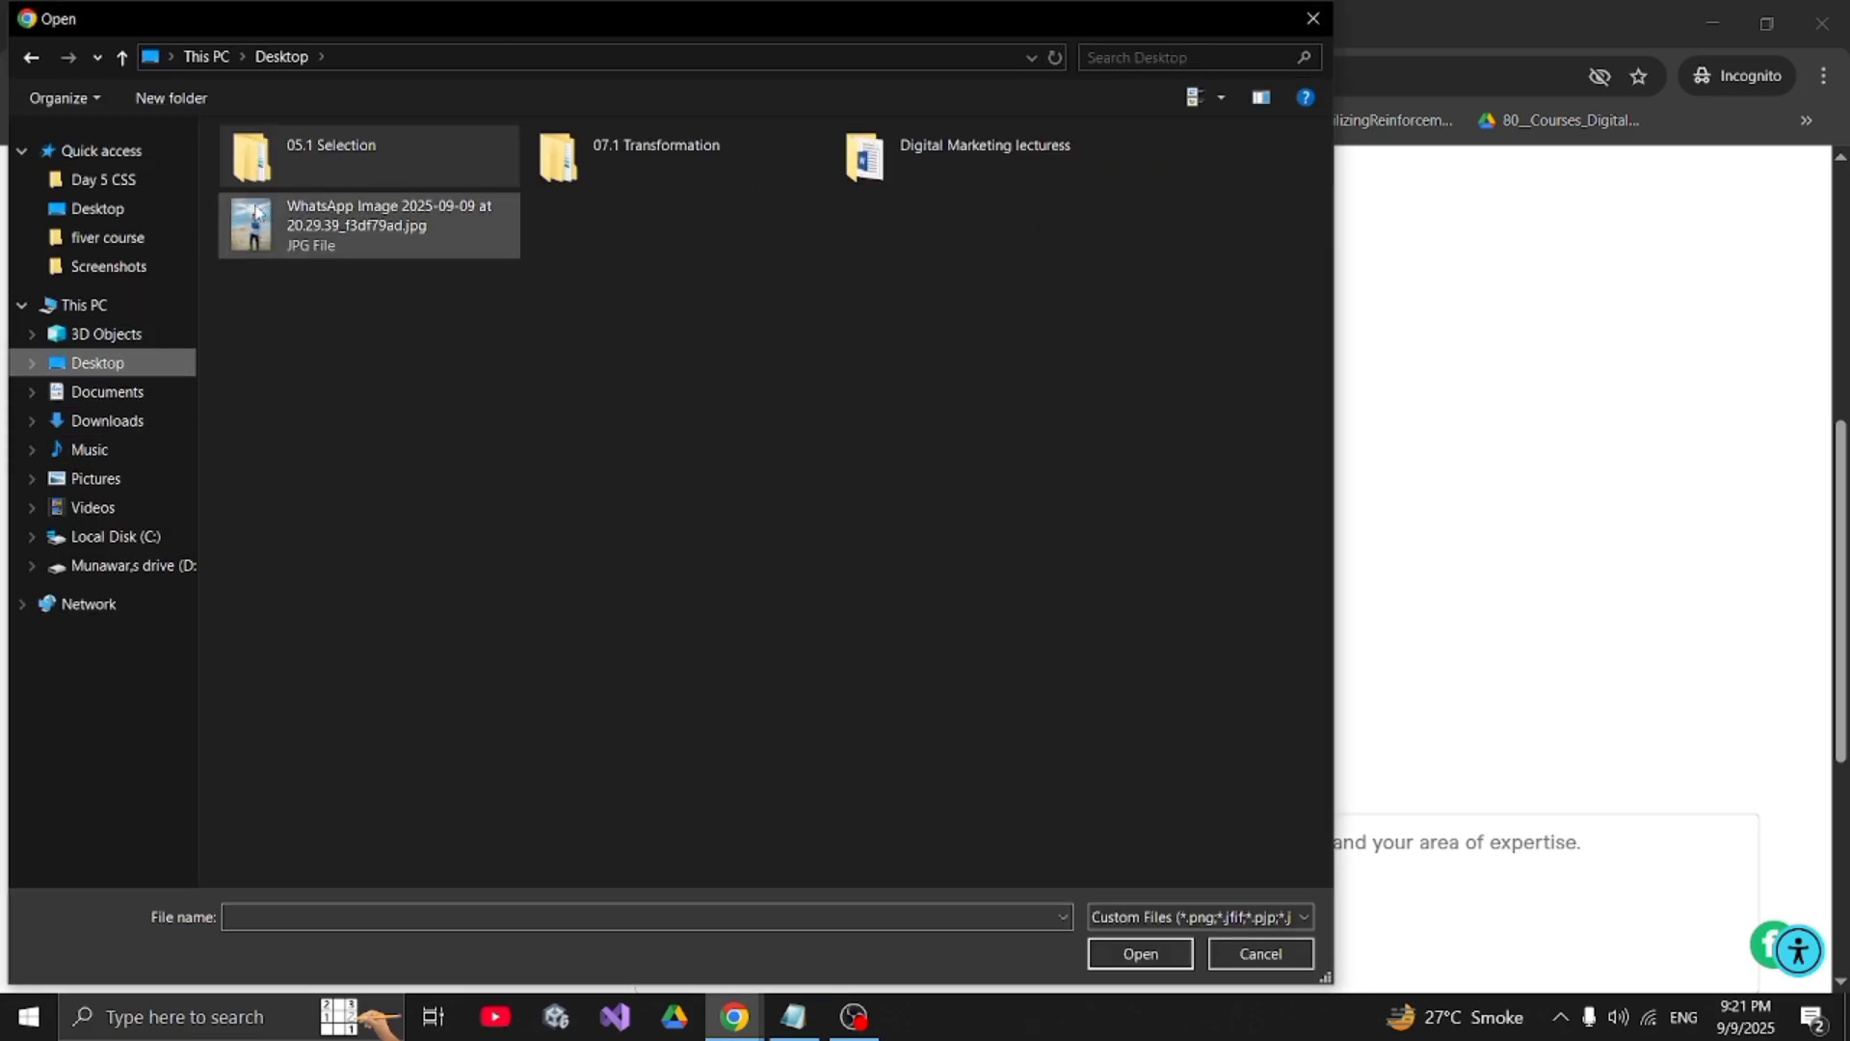
click(385, 221)
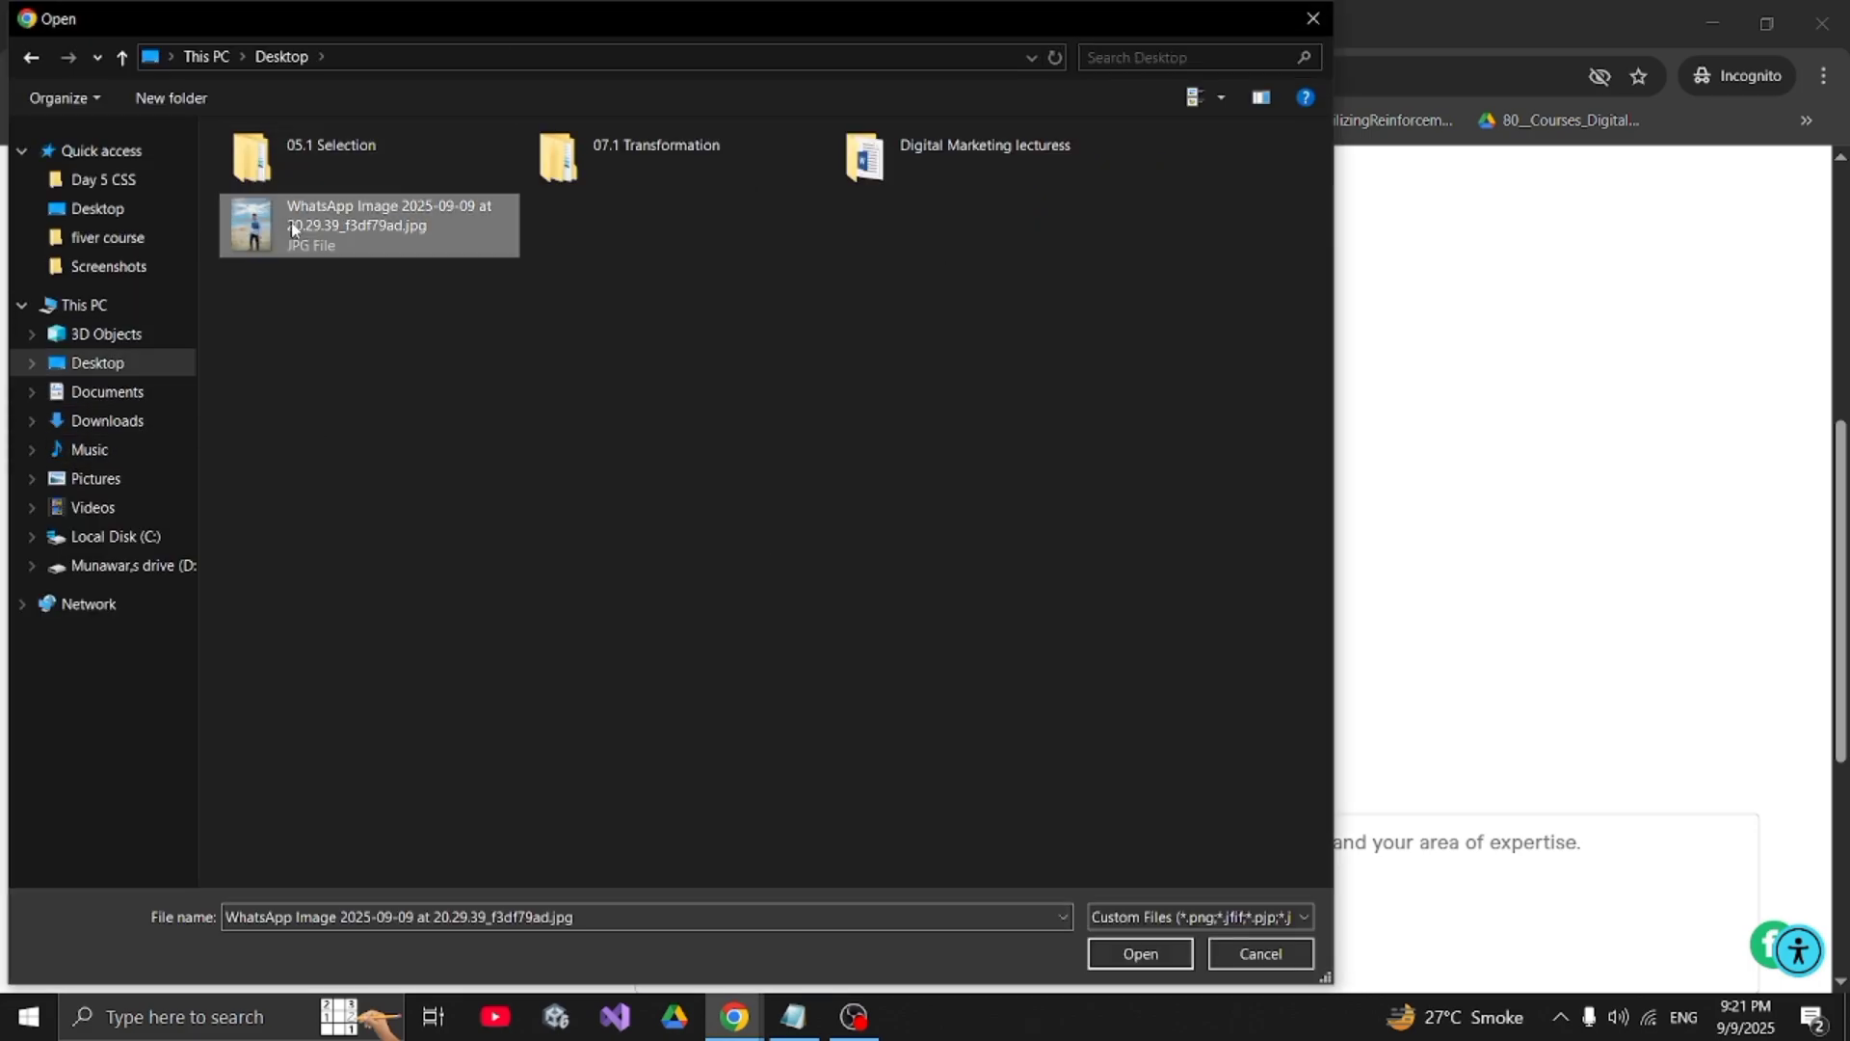
click(1114, 954)
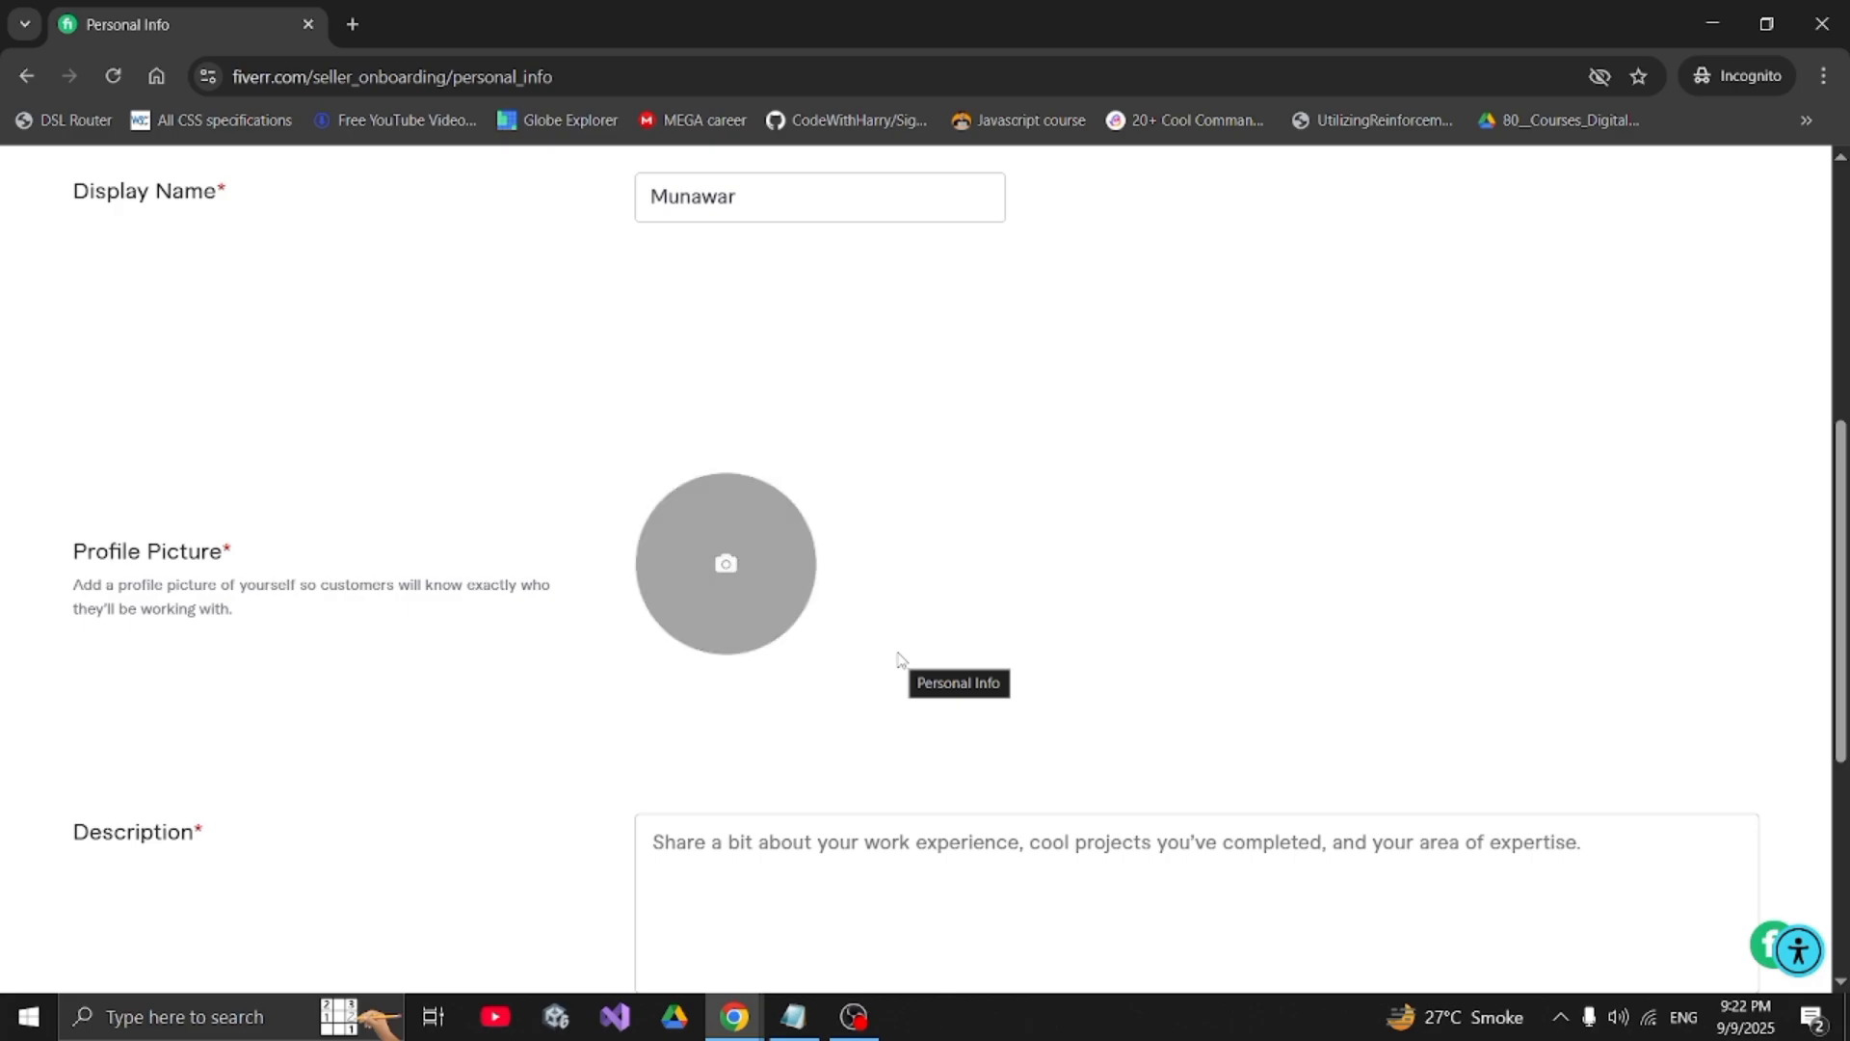
scroll(901, 660, down, 1)
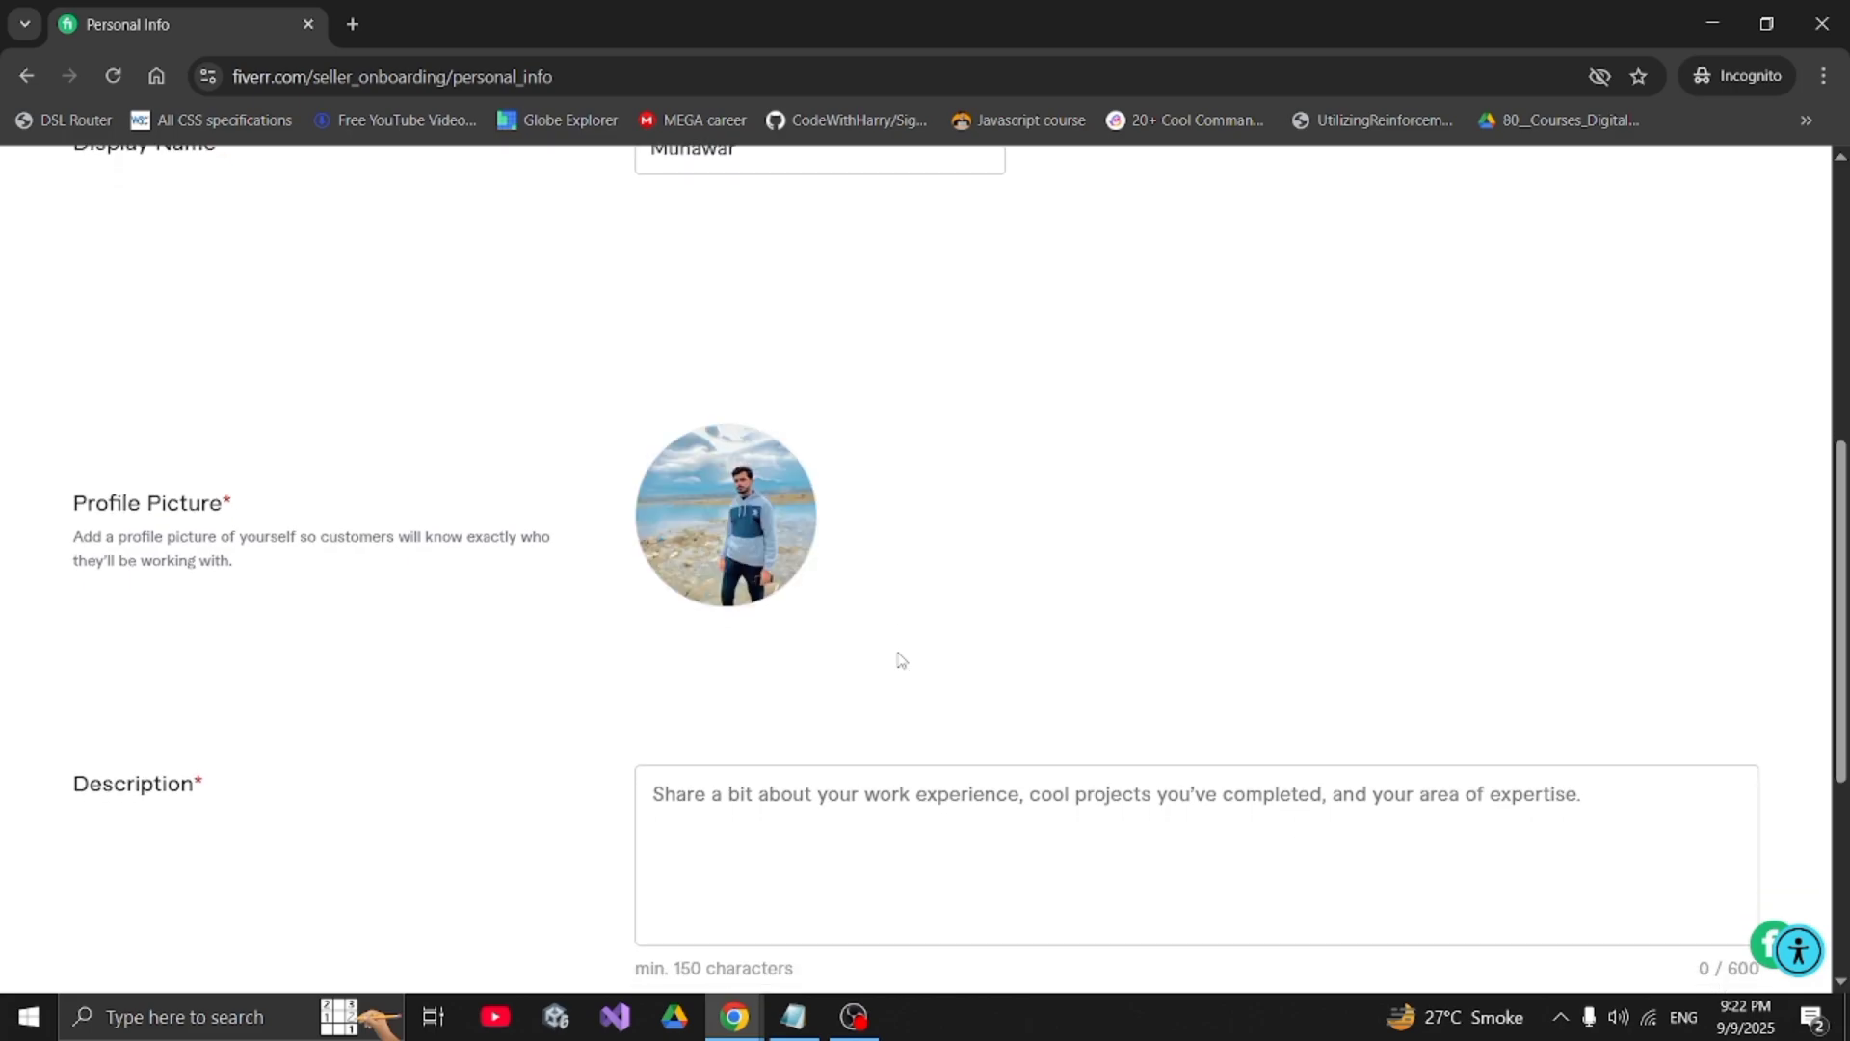
scroll(845, 628, down, 4)
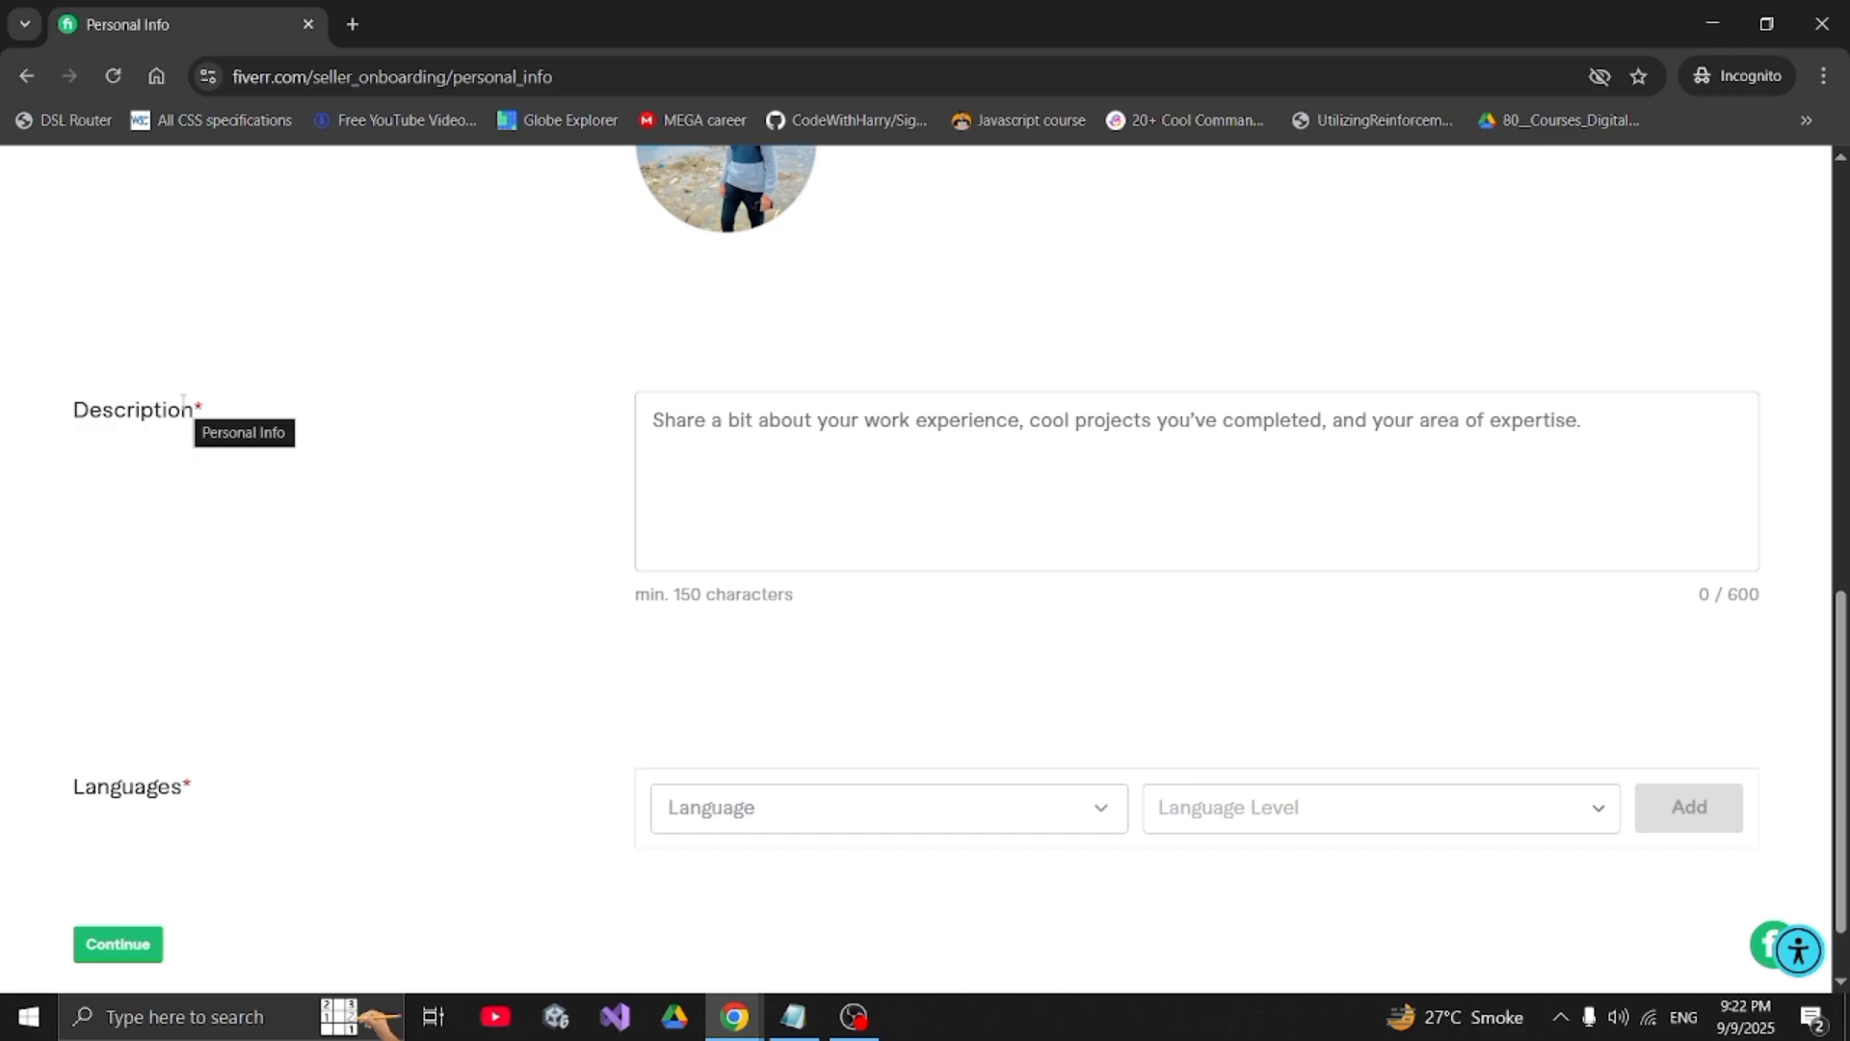
double_click(183, 407)
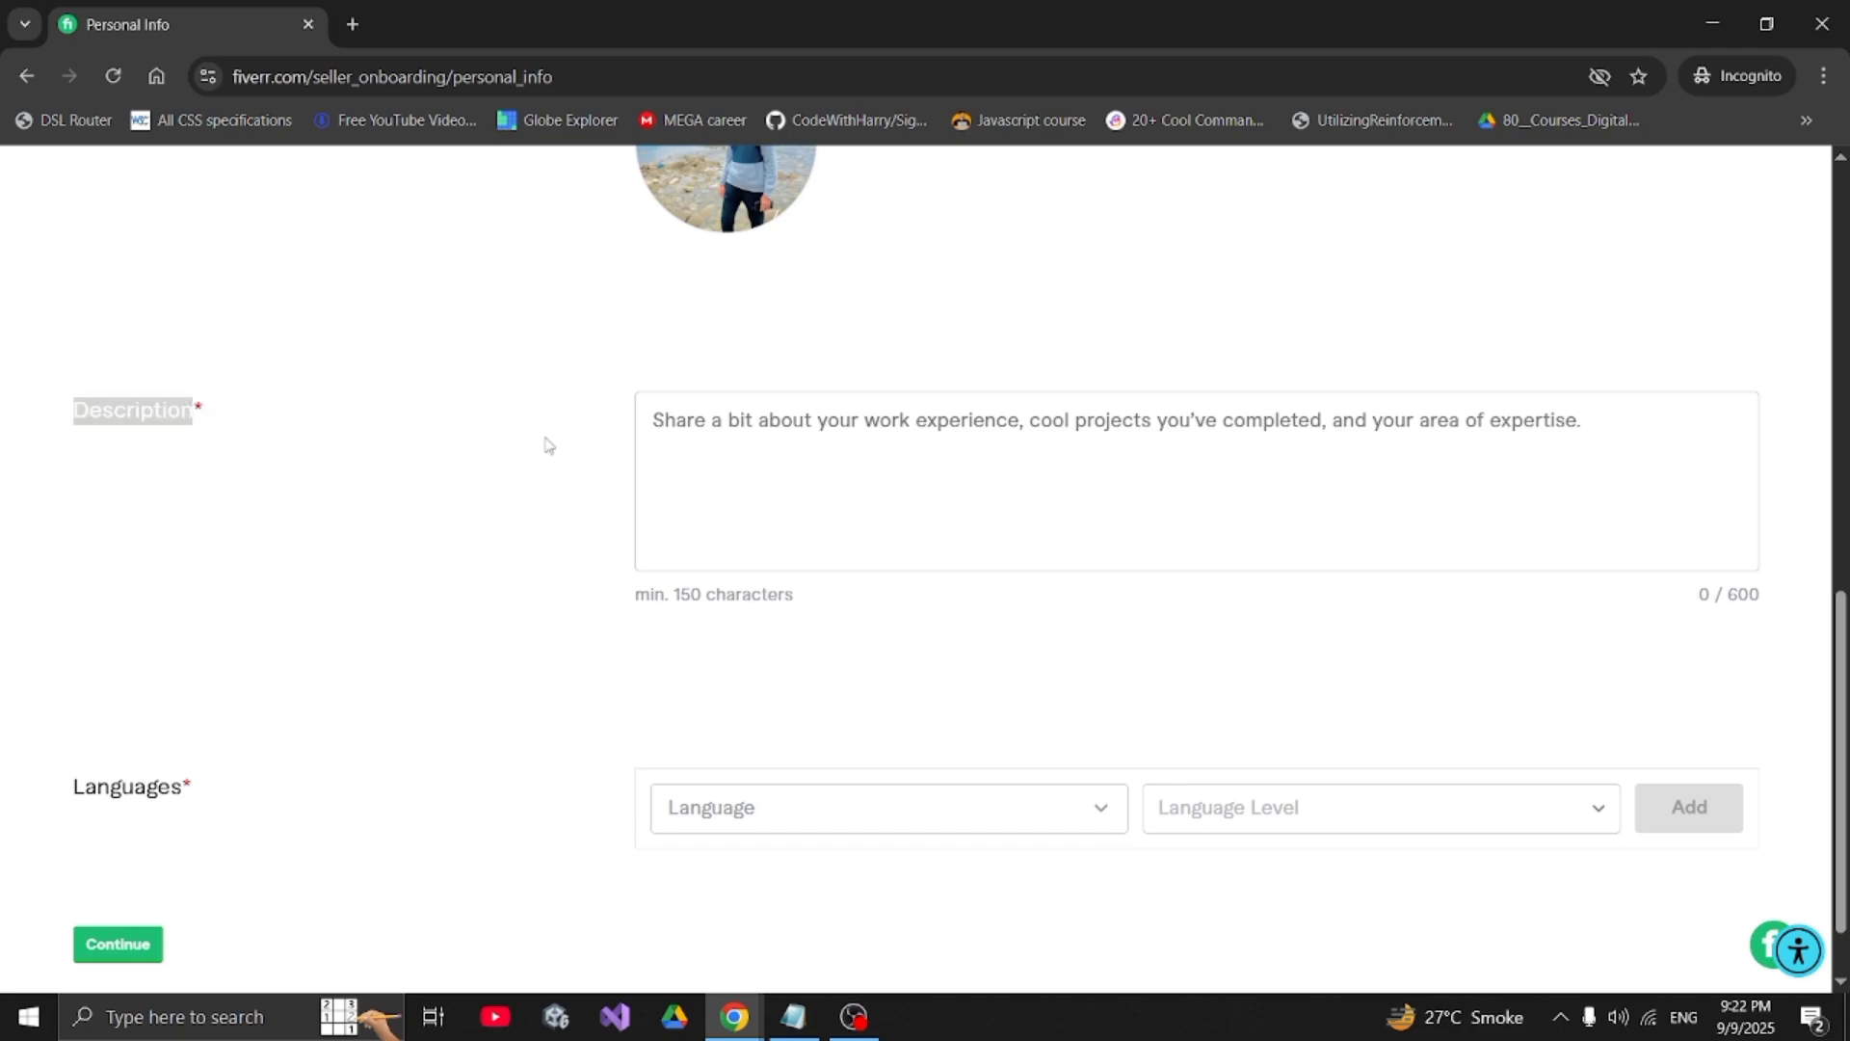
click(699, 457)
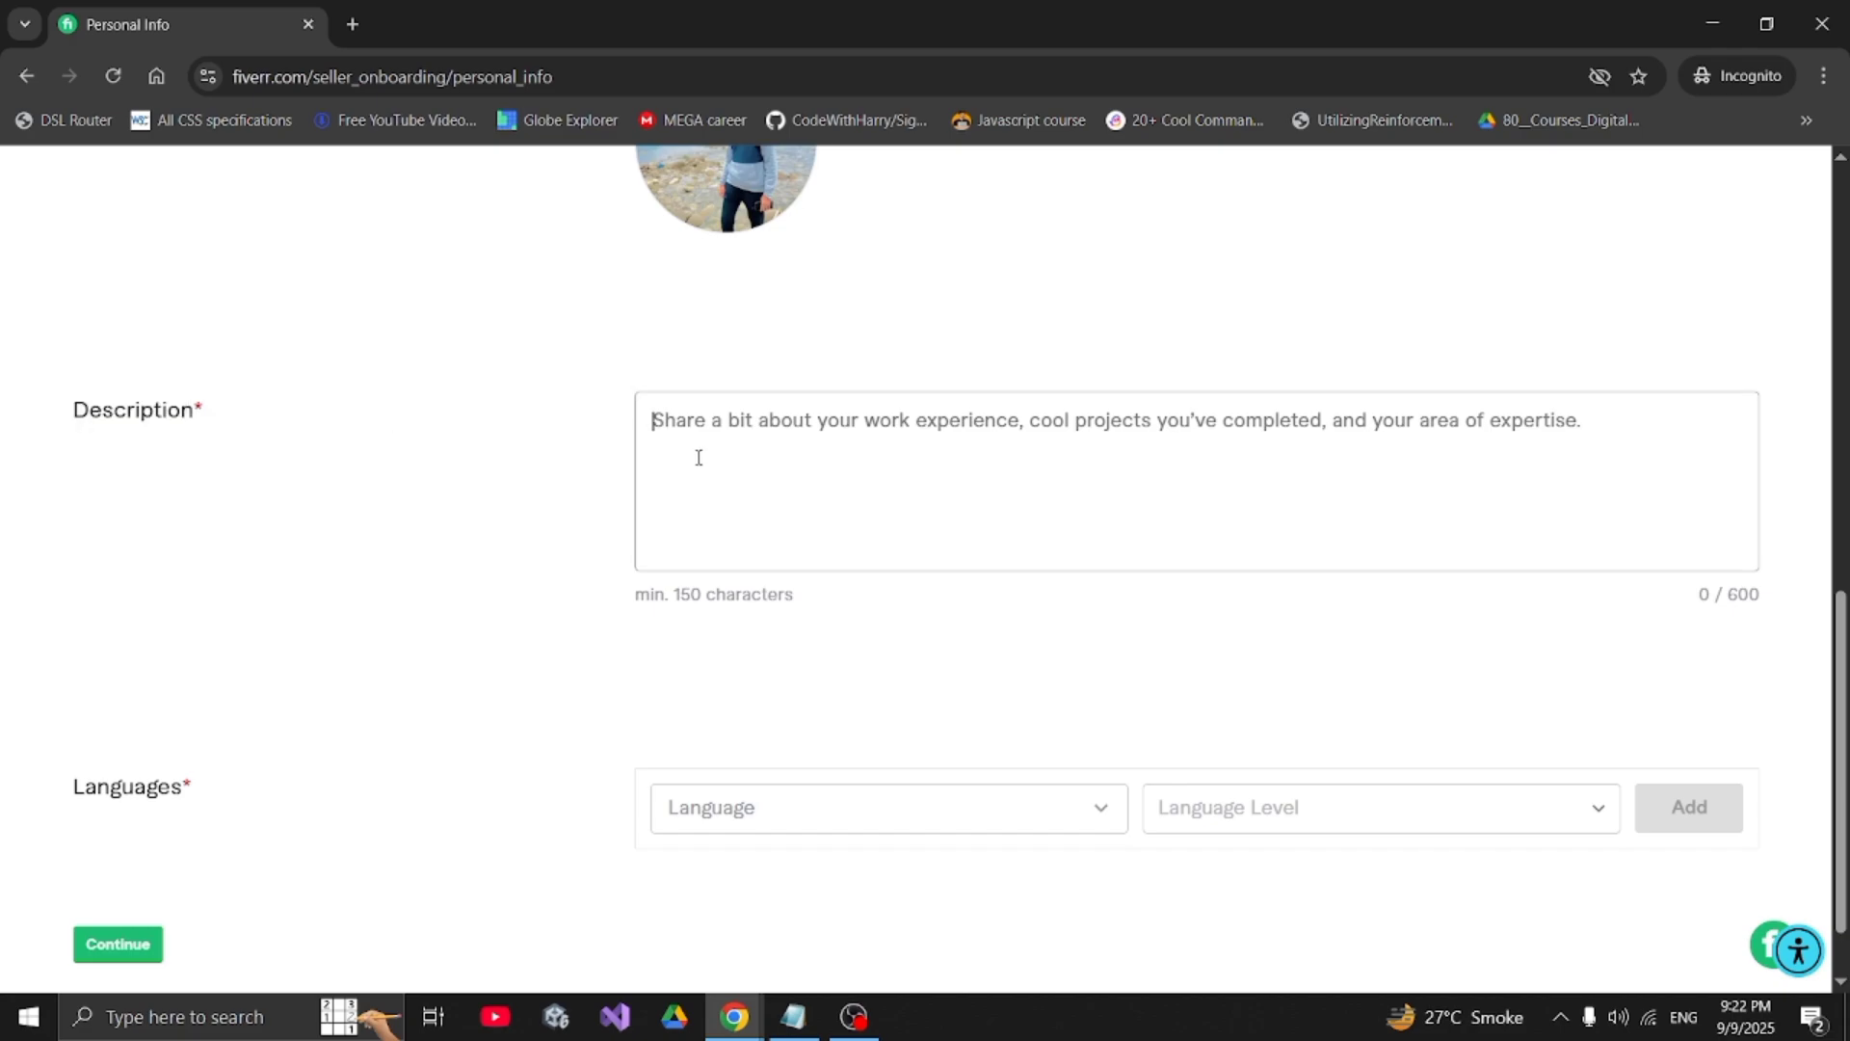
text(3 t)
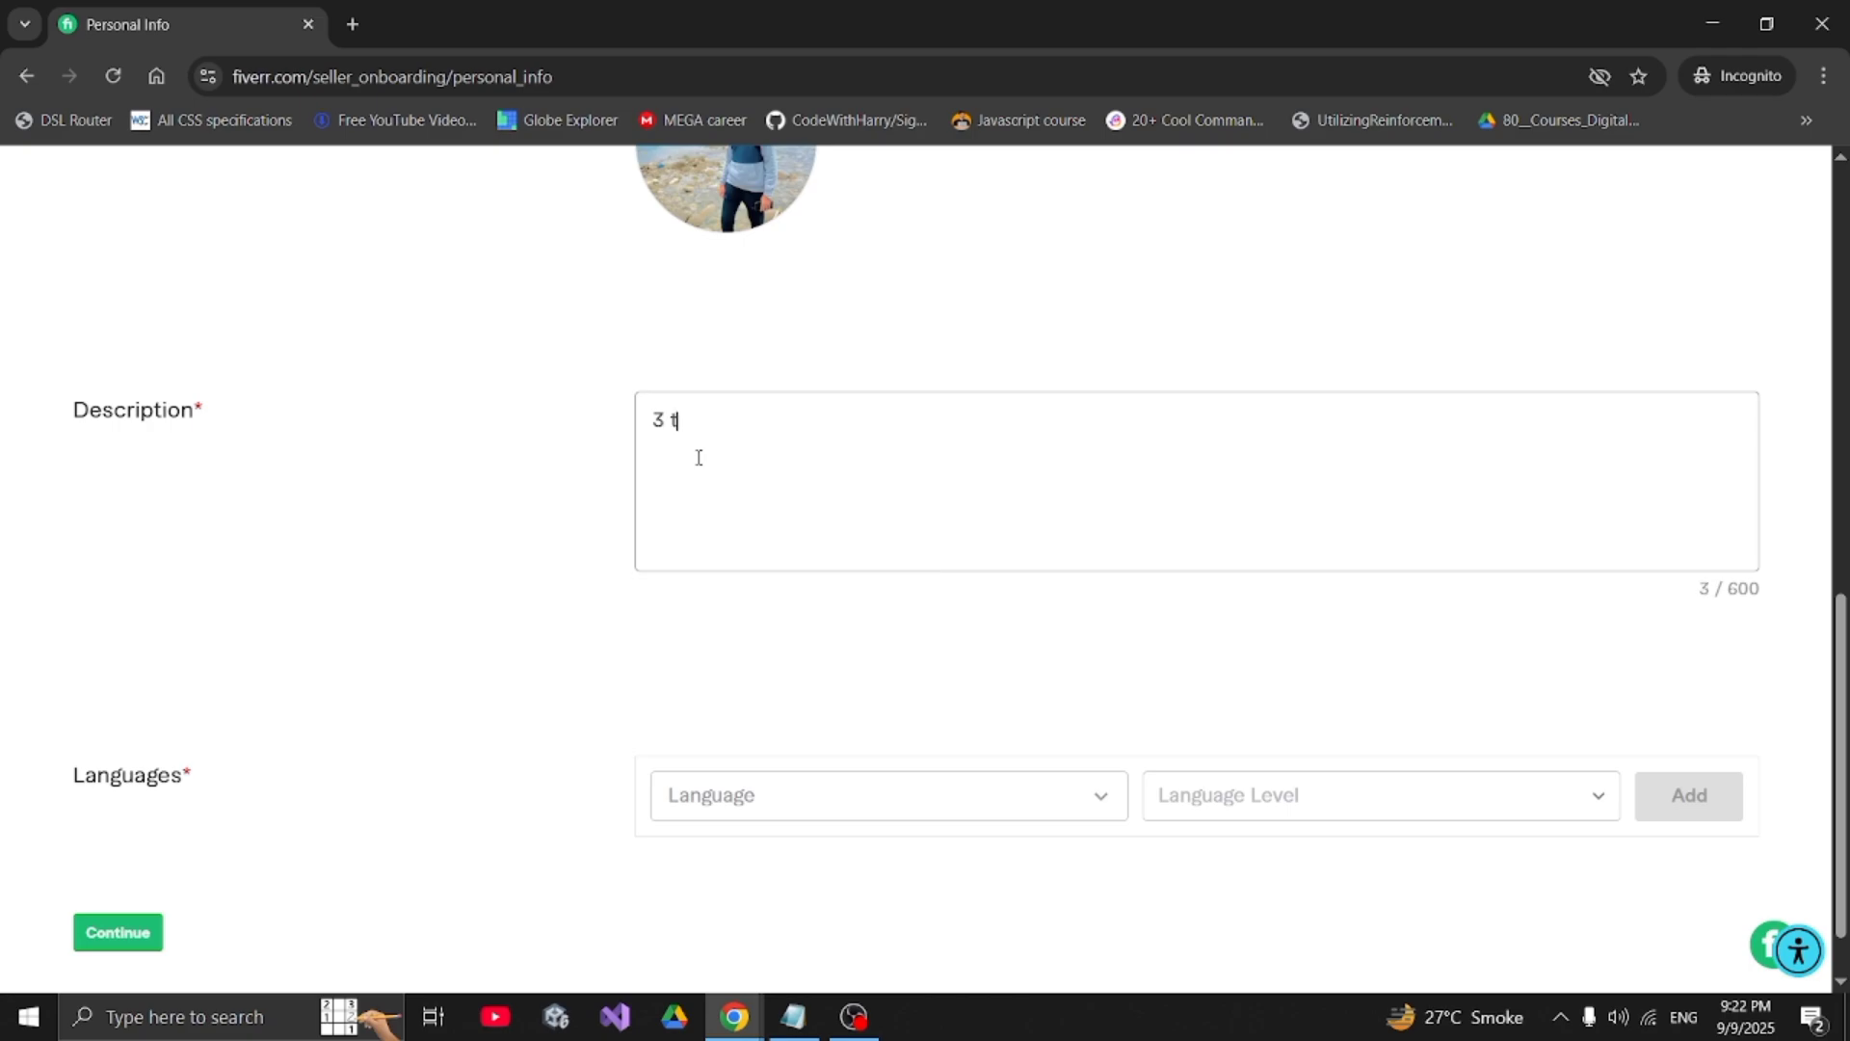
text(hings important )
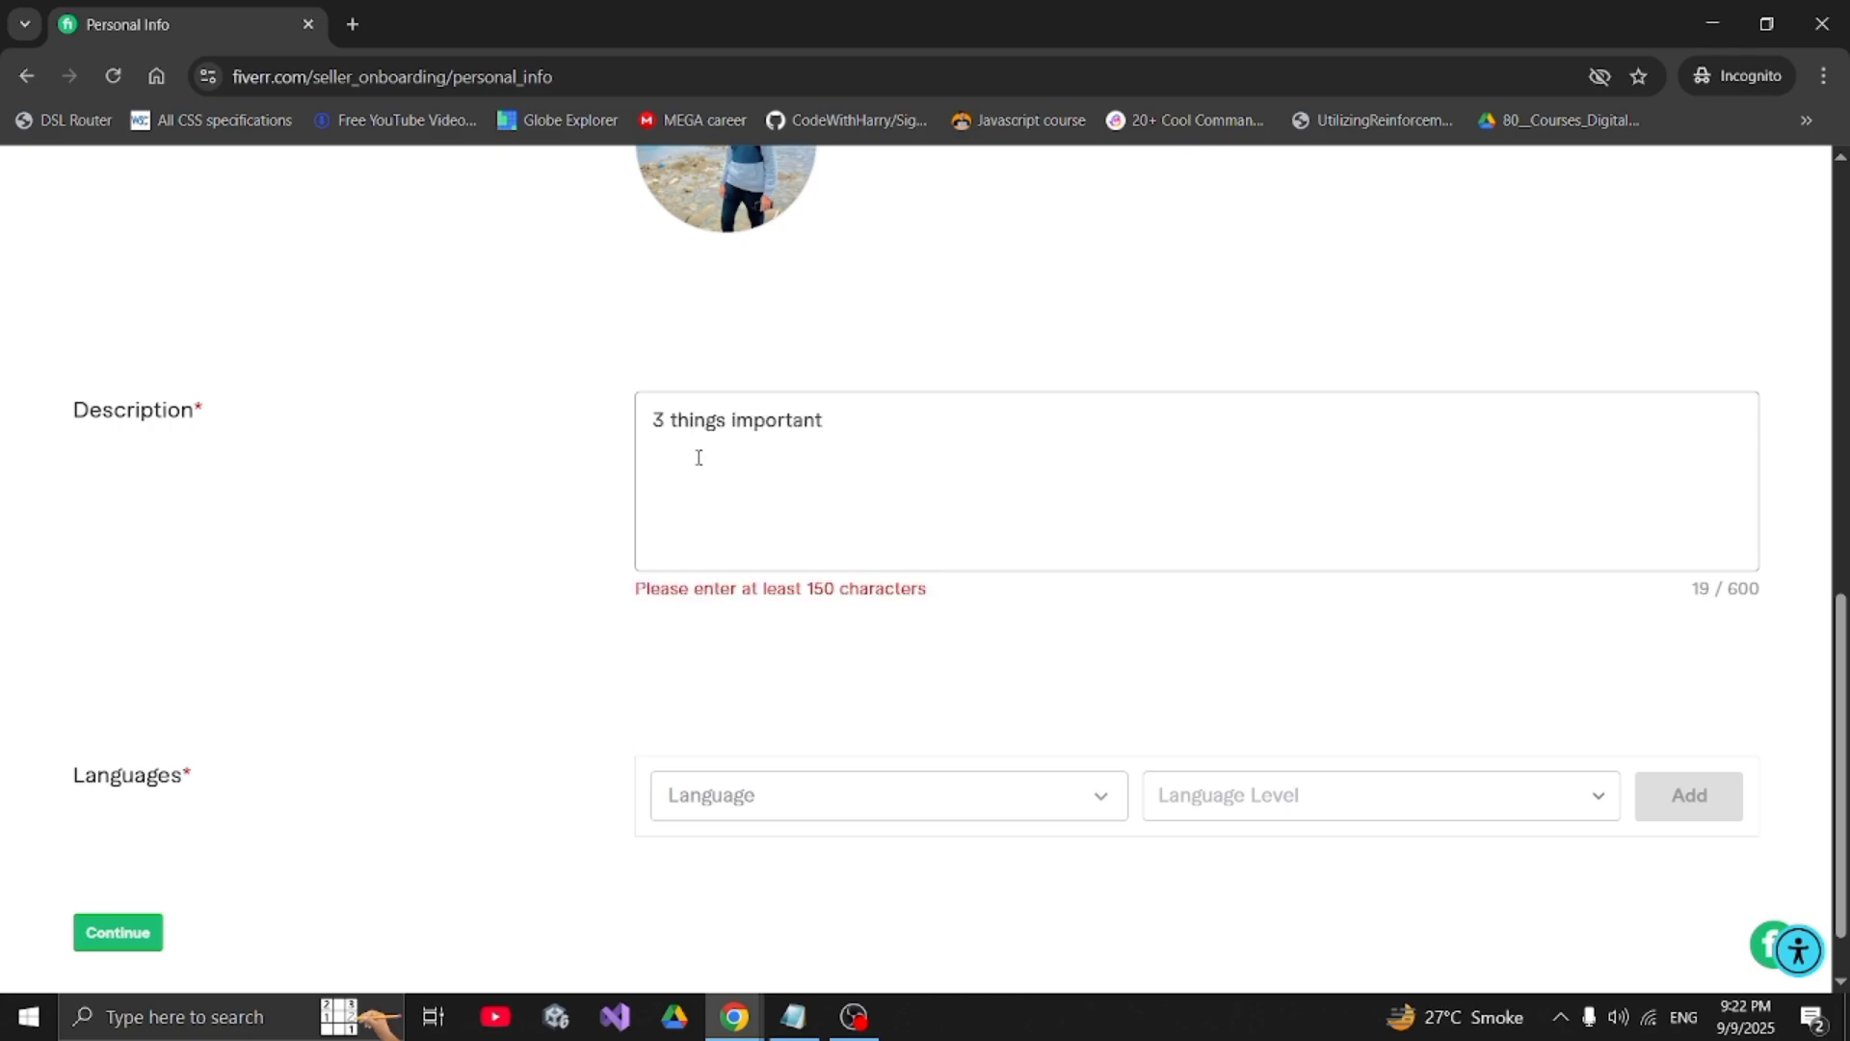
text(about u)
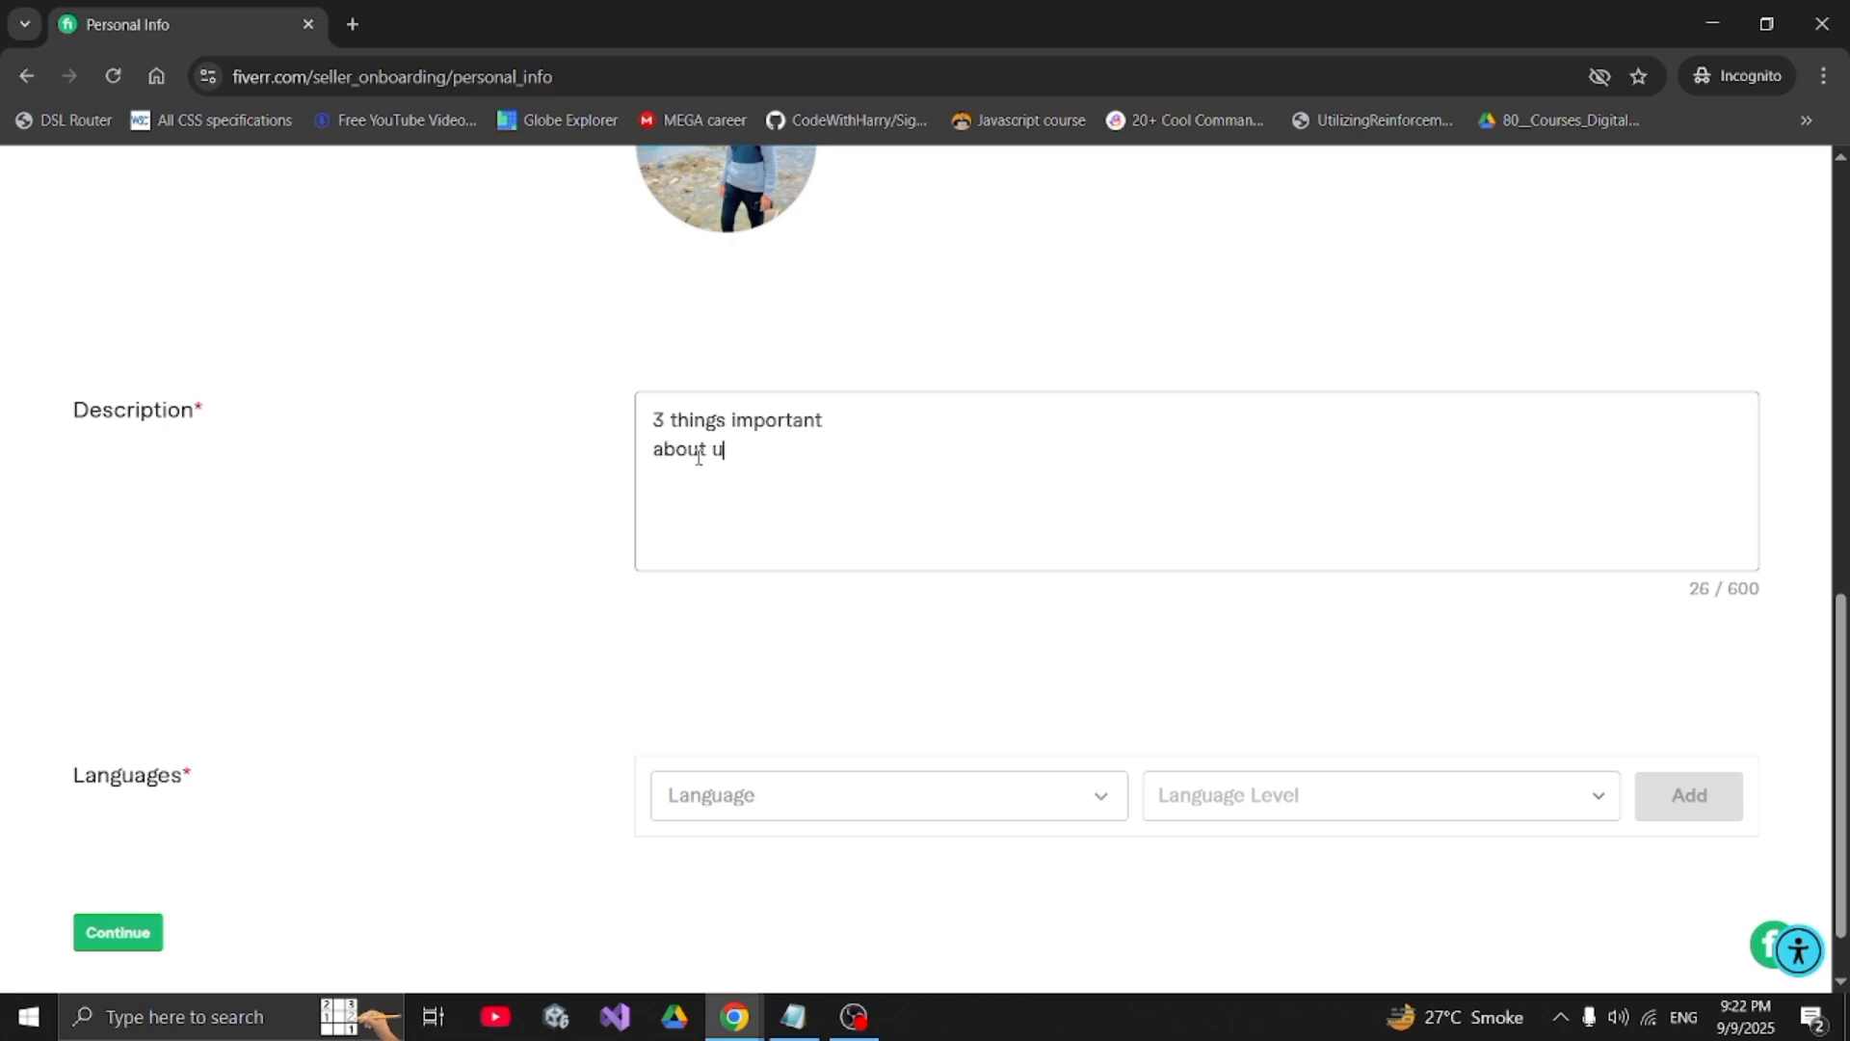
key(Return)
text(abo)
text(ut ur task )
text(about ur )
text(expe)
text(rience)
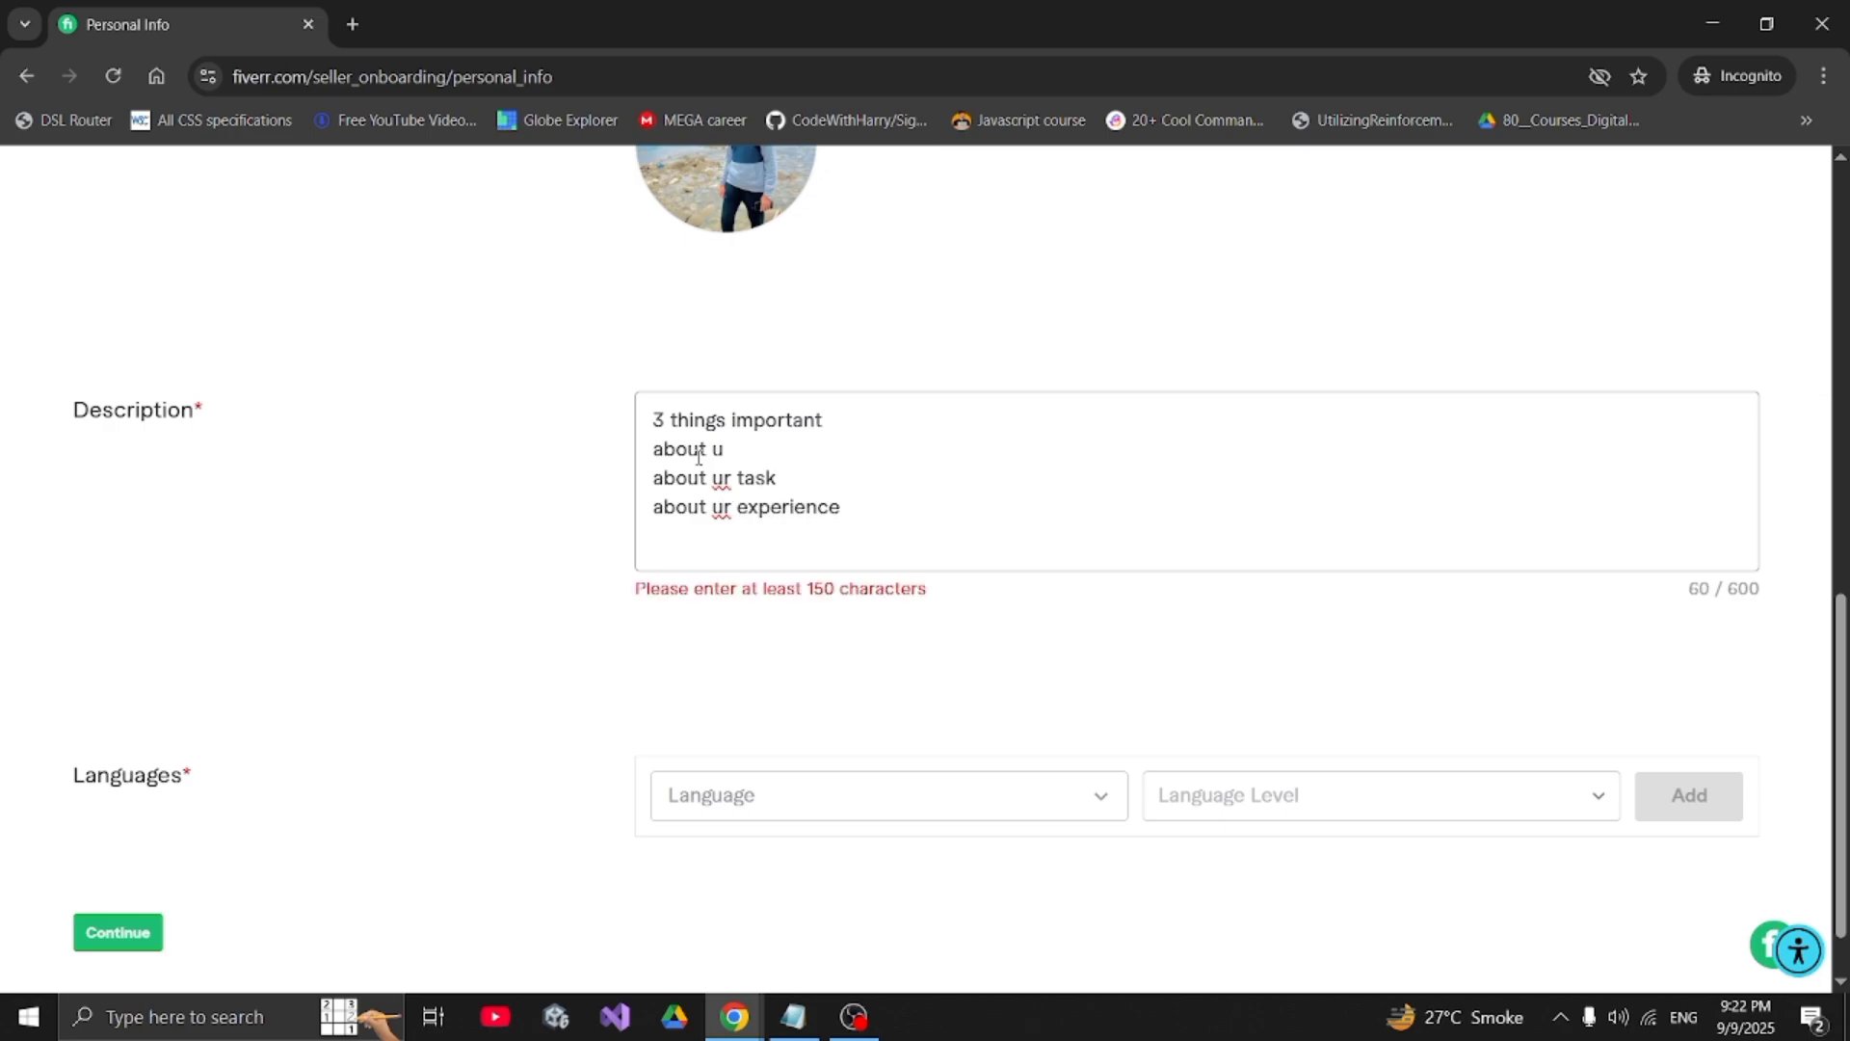
key(Return)
text(shoe)
text(rt )
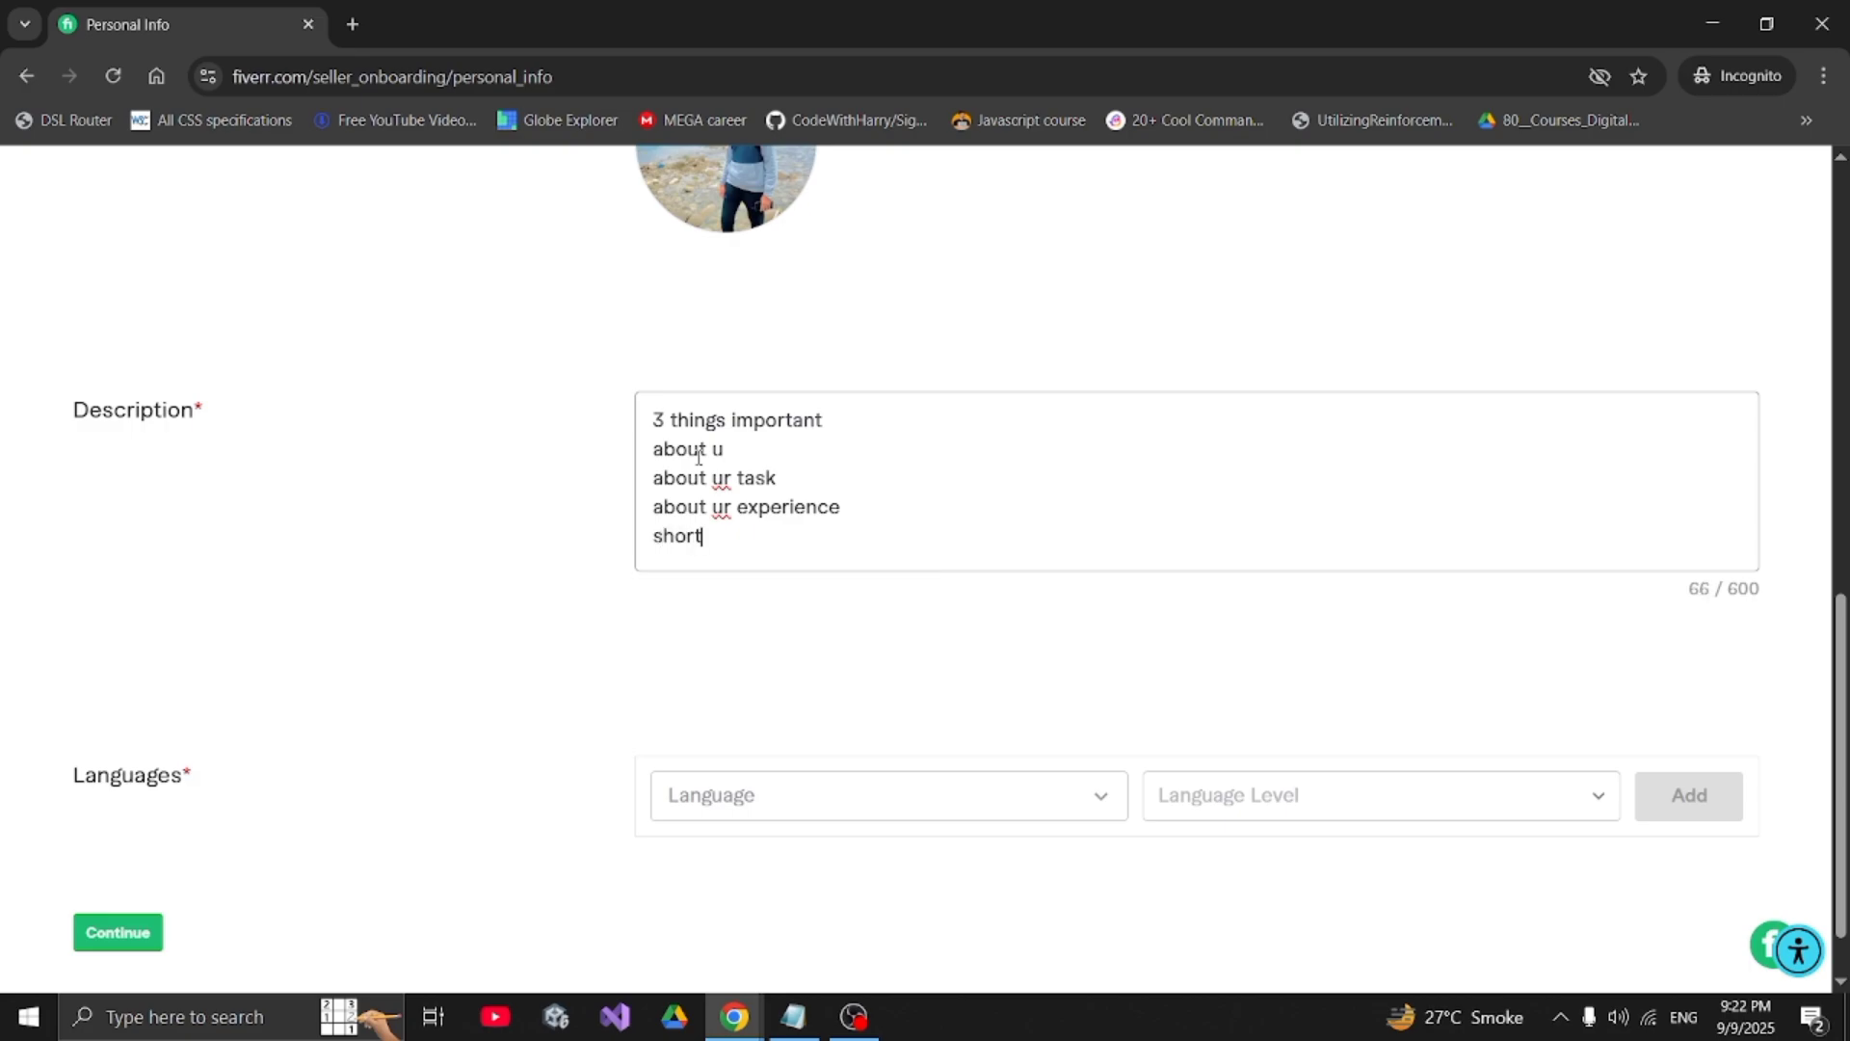
text(and concise)
key(Return)
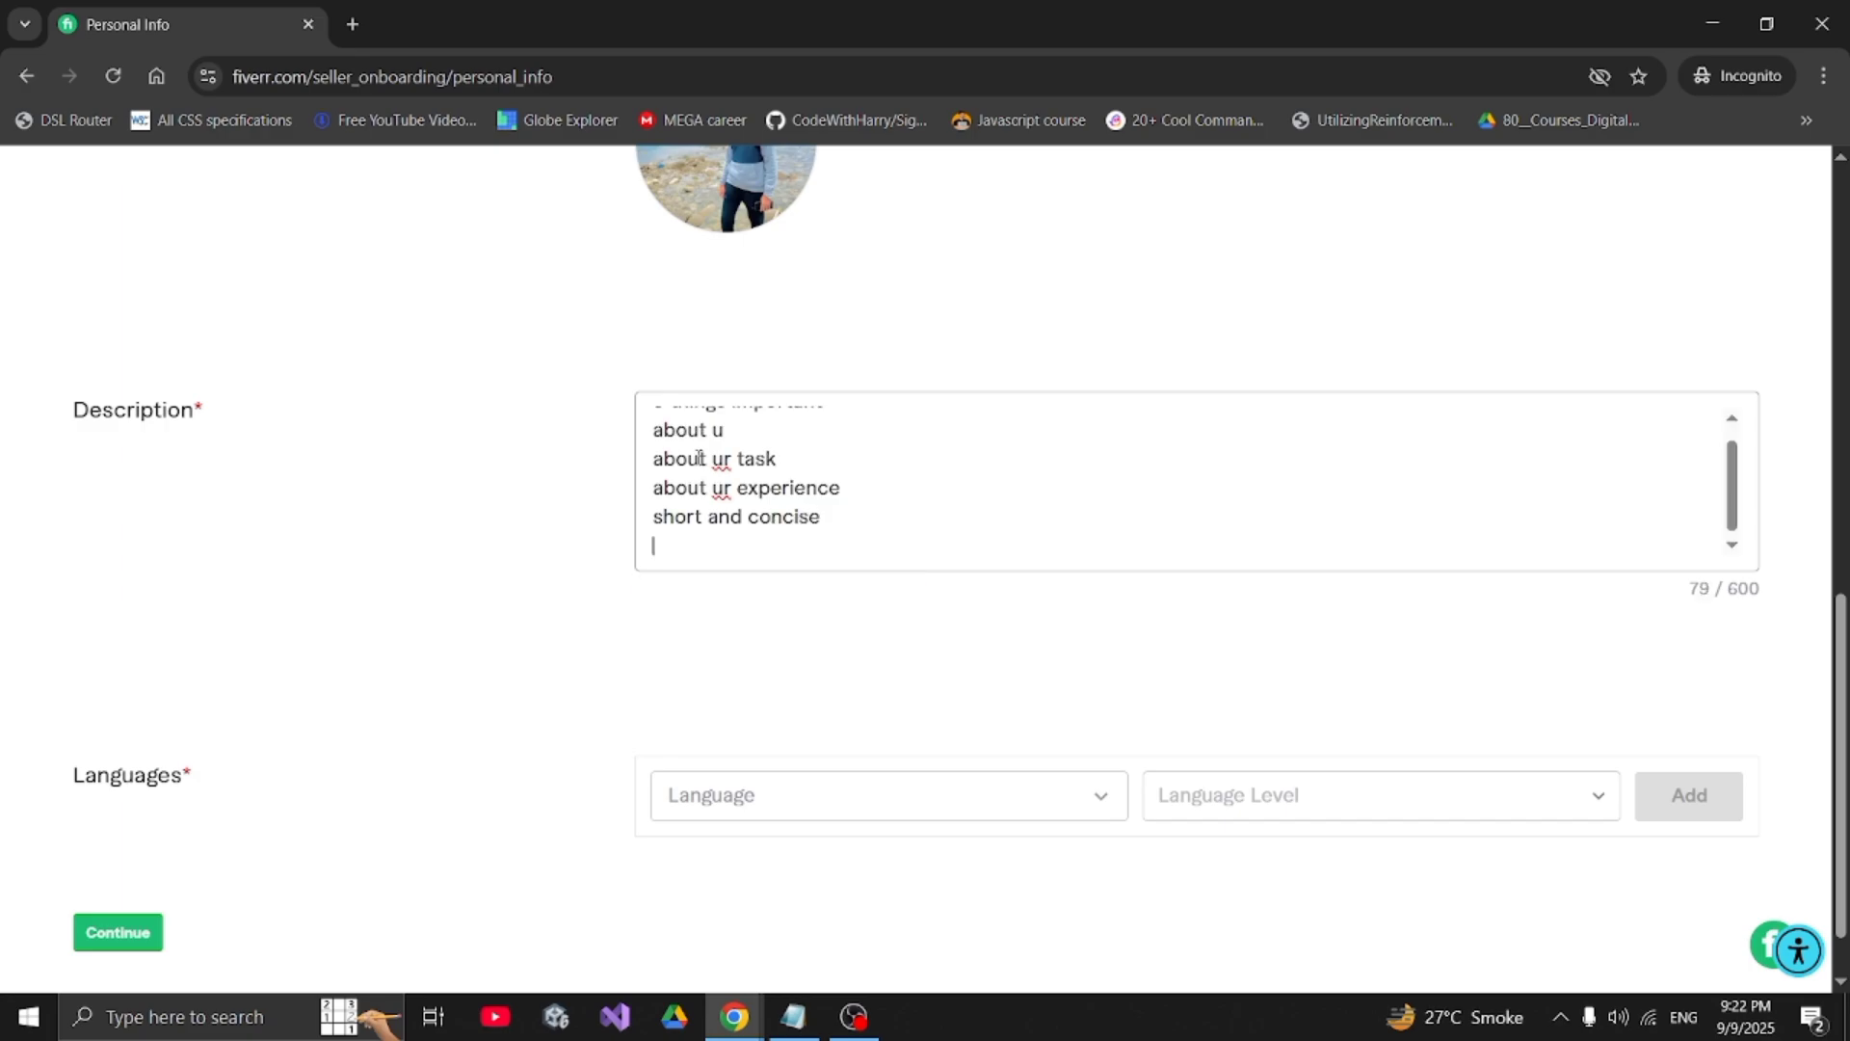
text(once client it will)
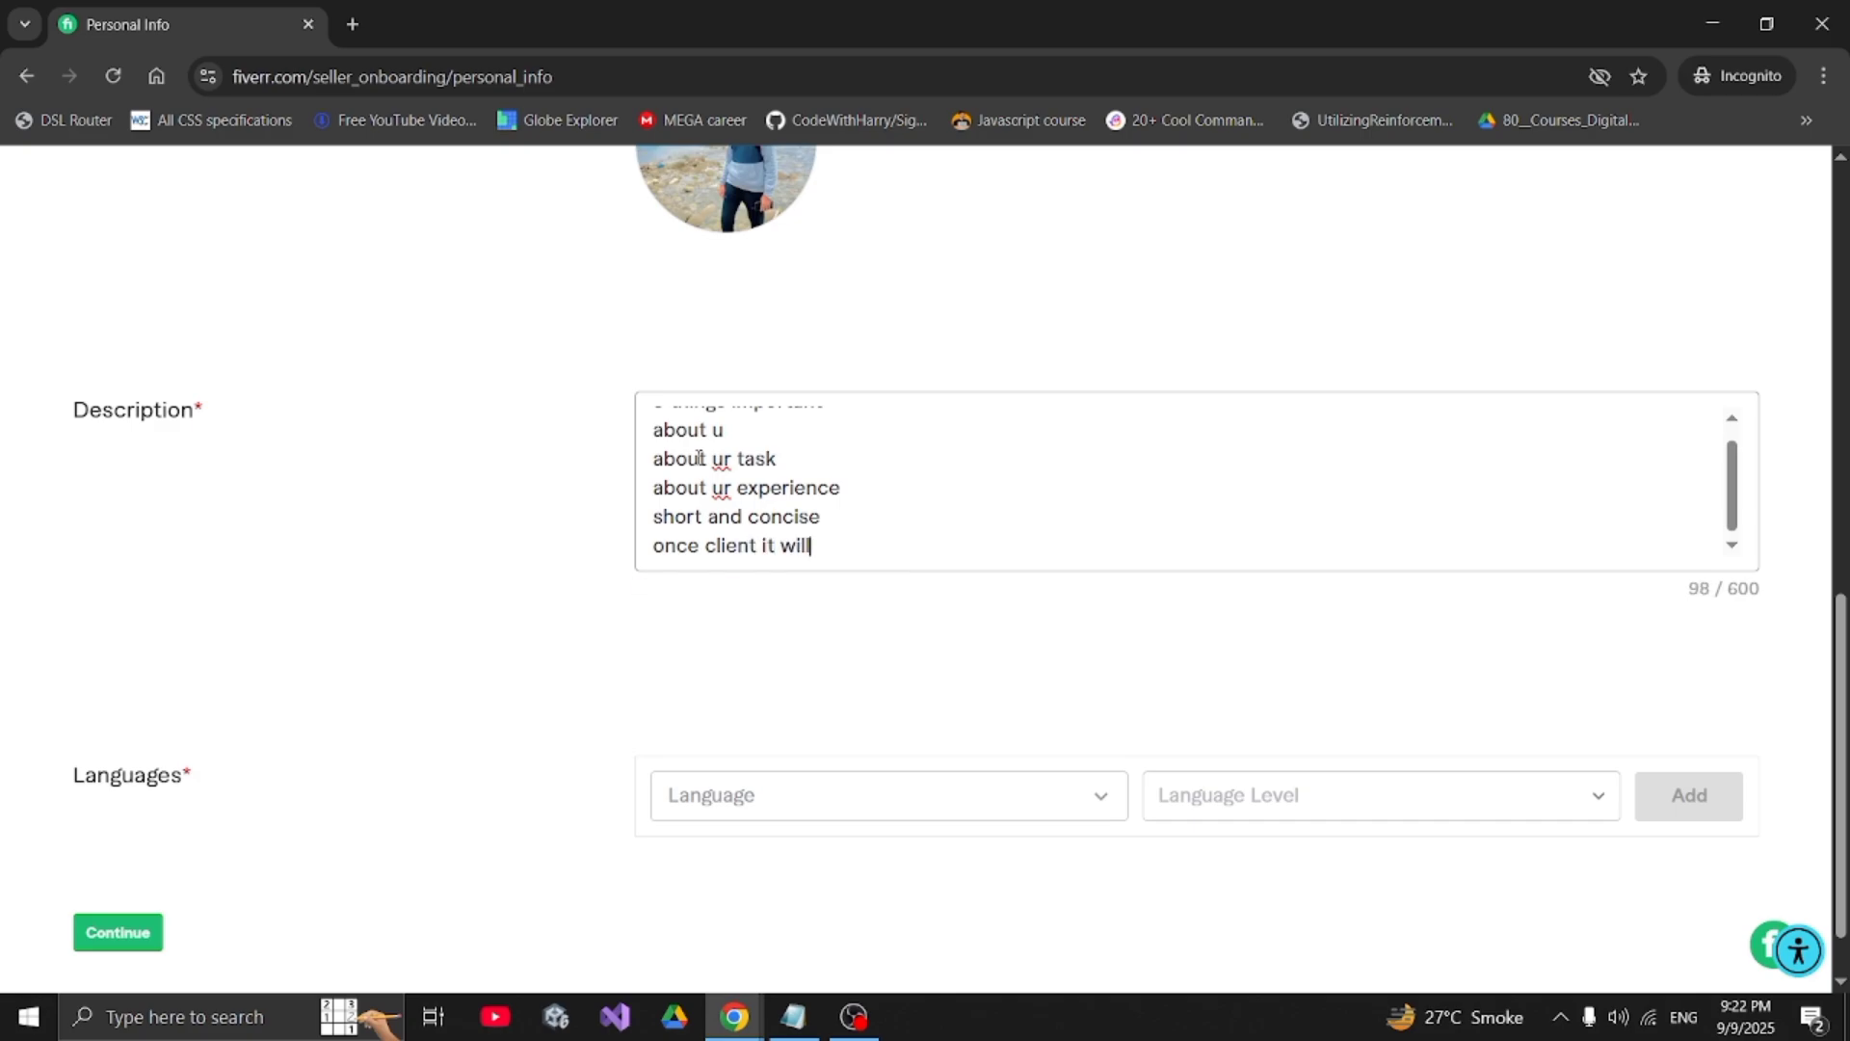
text( al)
key(BackSpace)
key(BackSpace)
text(came attracted)
key(Return)
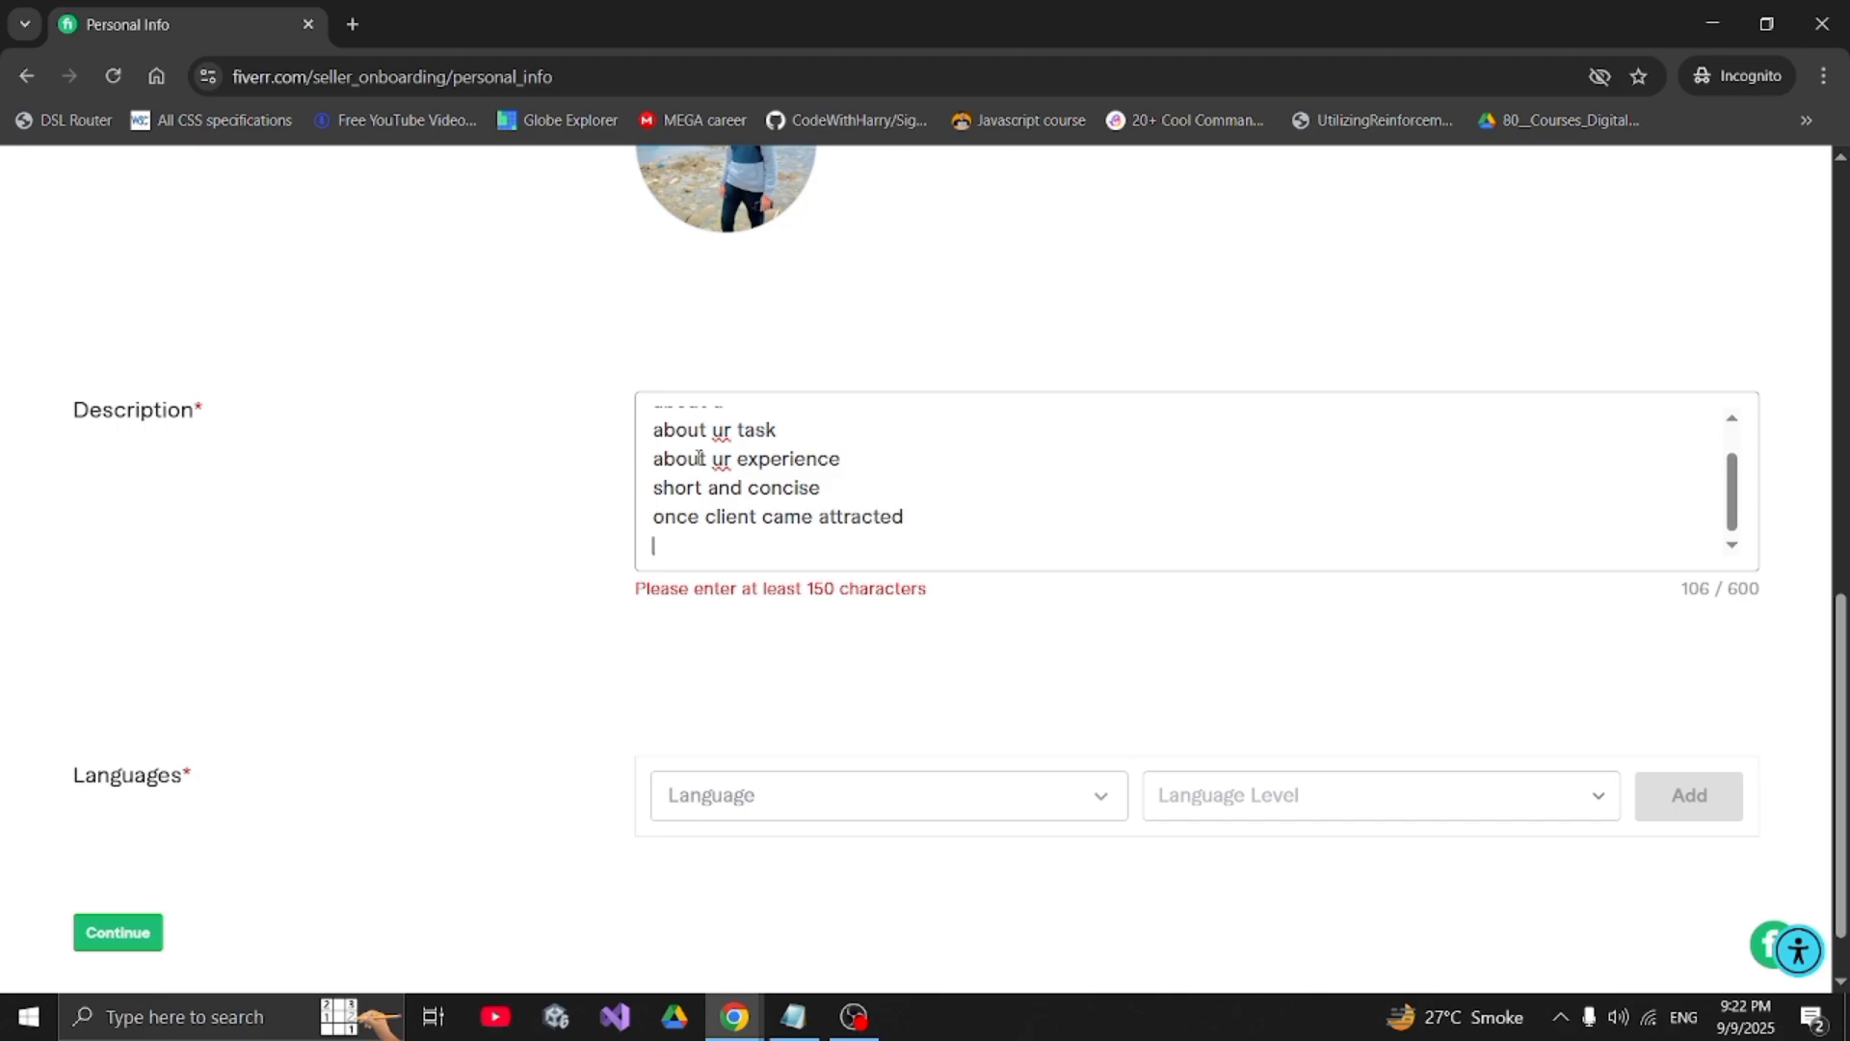
text(it h)
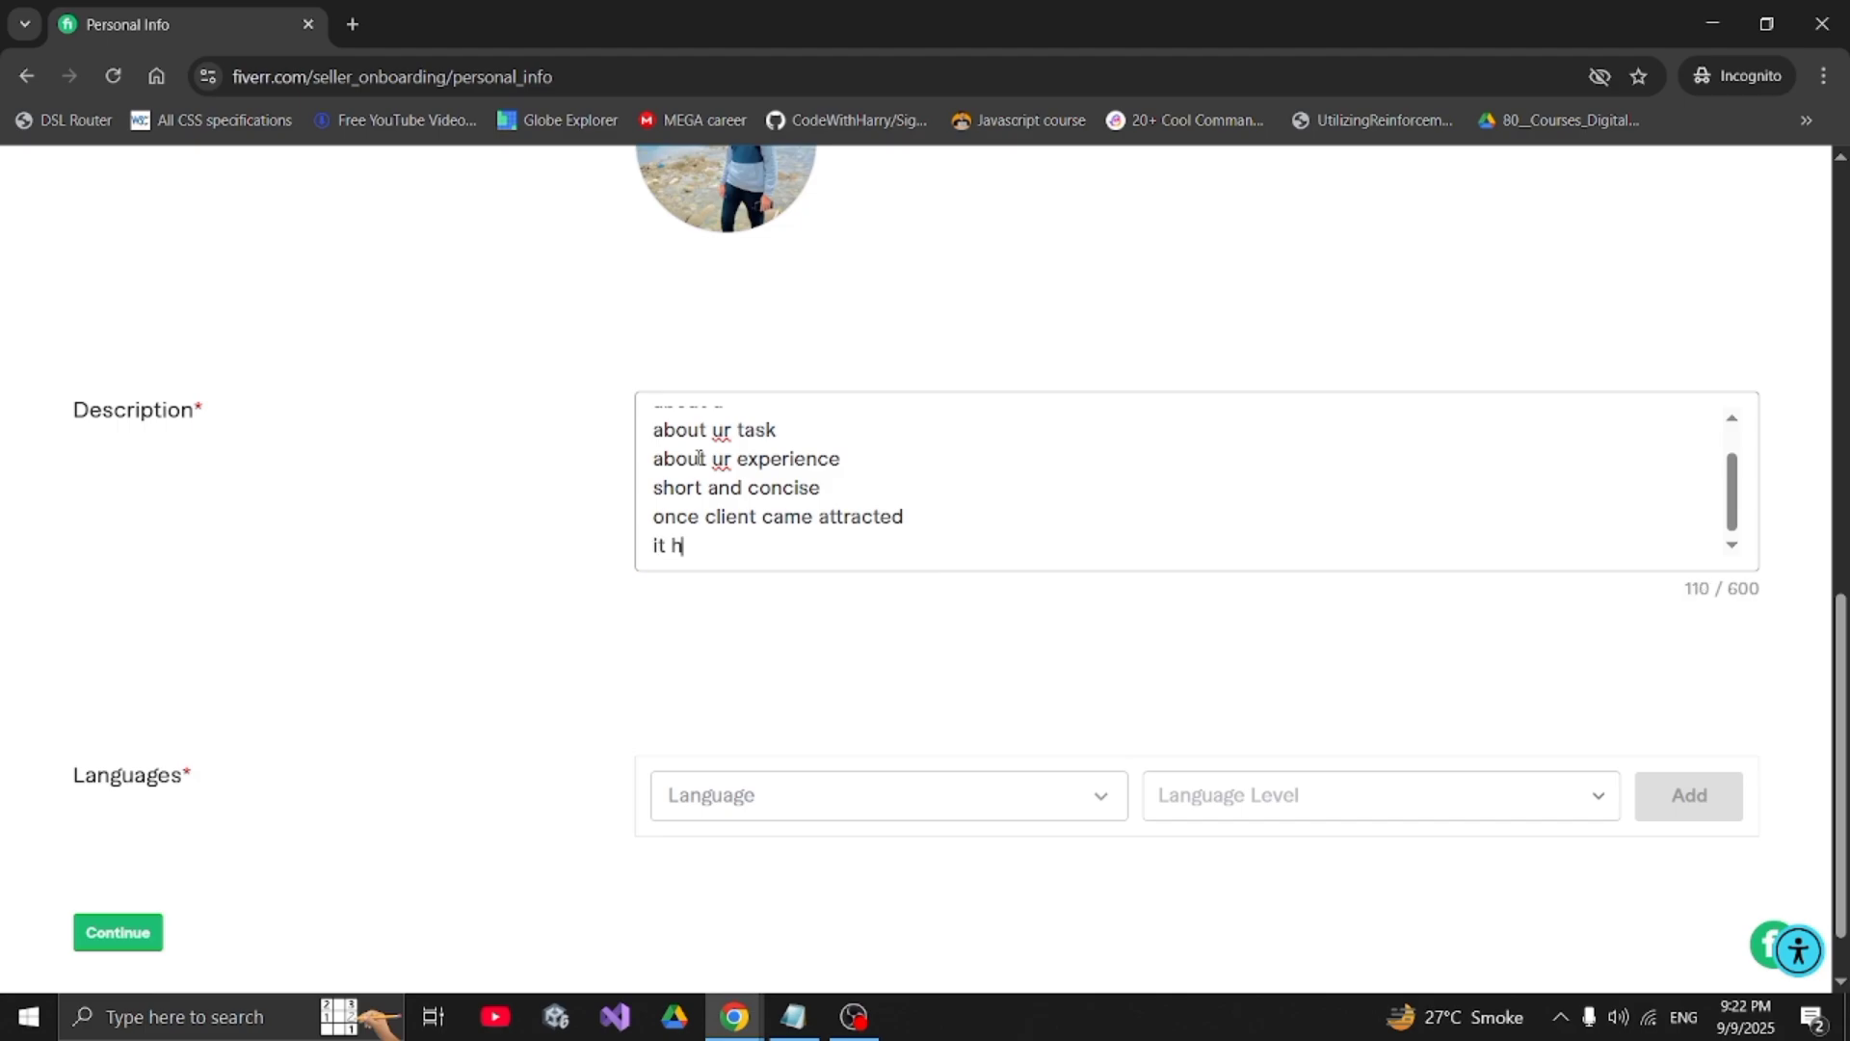
key(BackSpace)
text(shows )
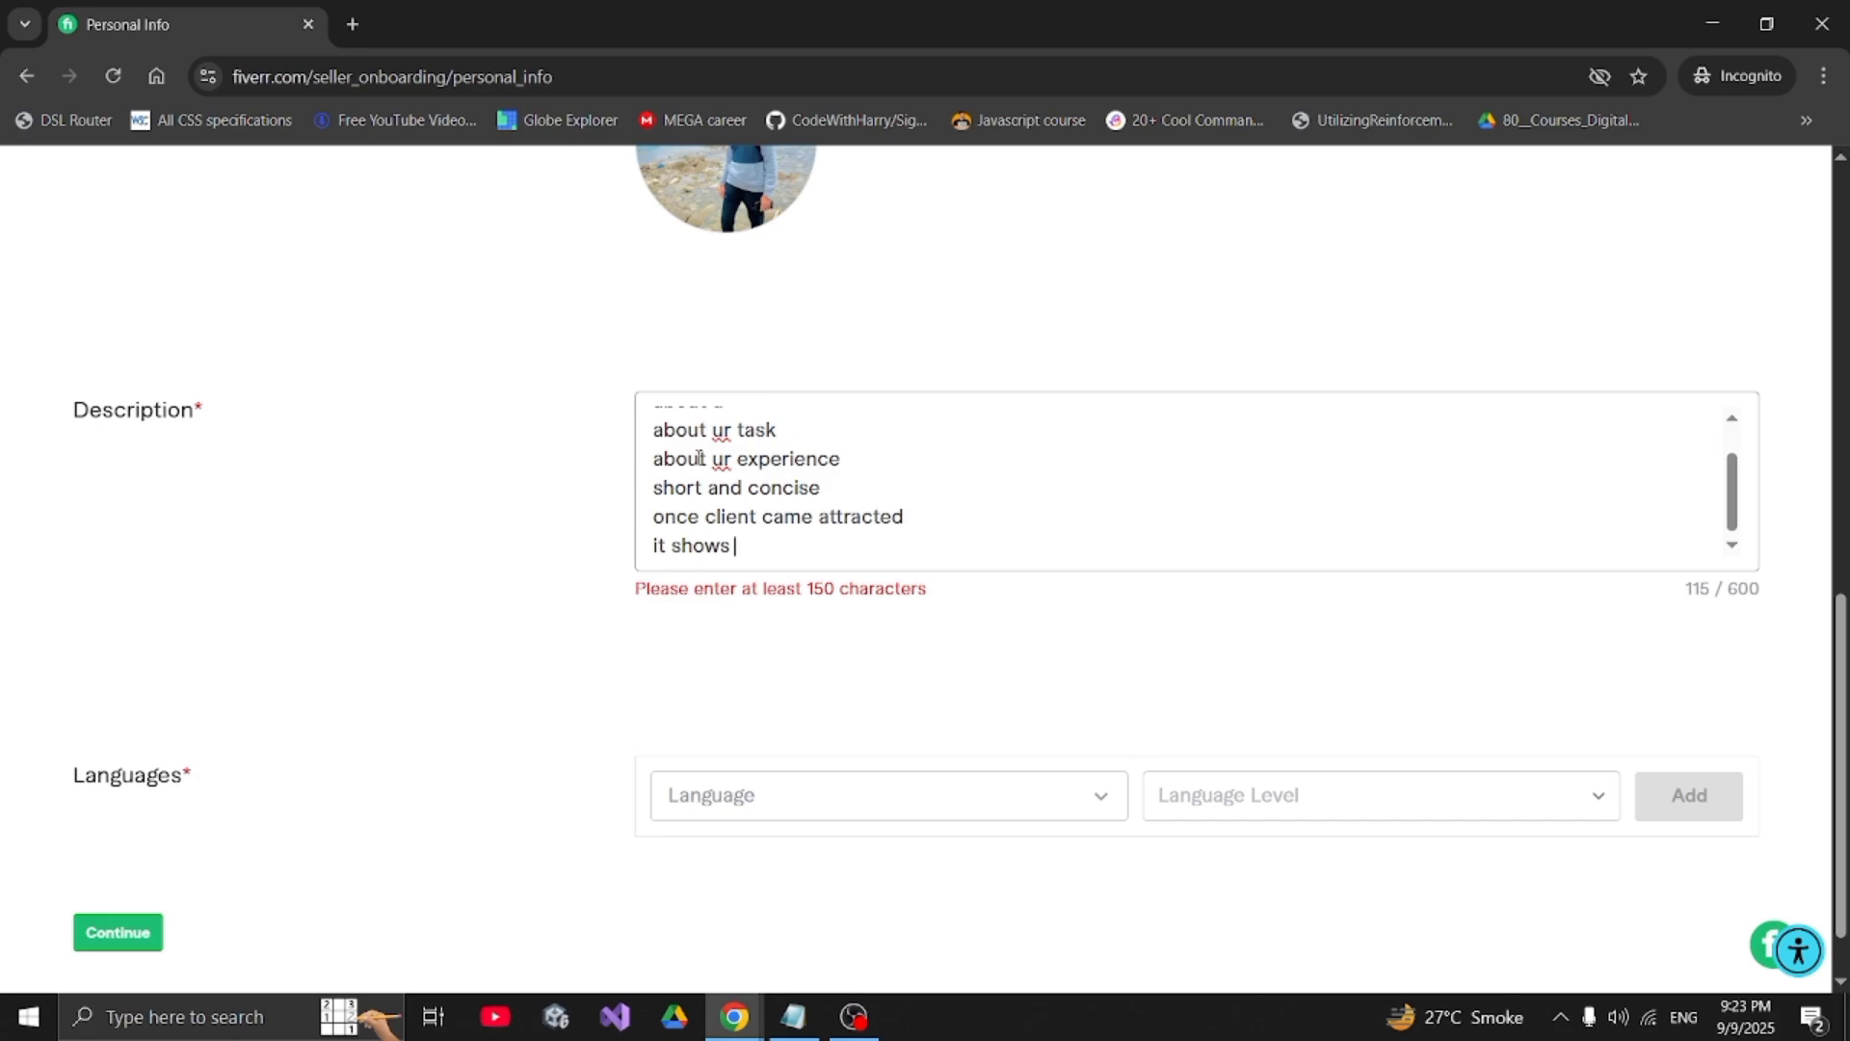
text(ur)
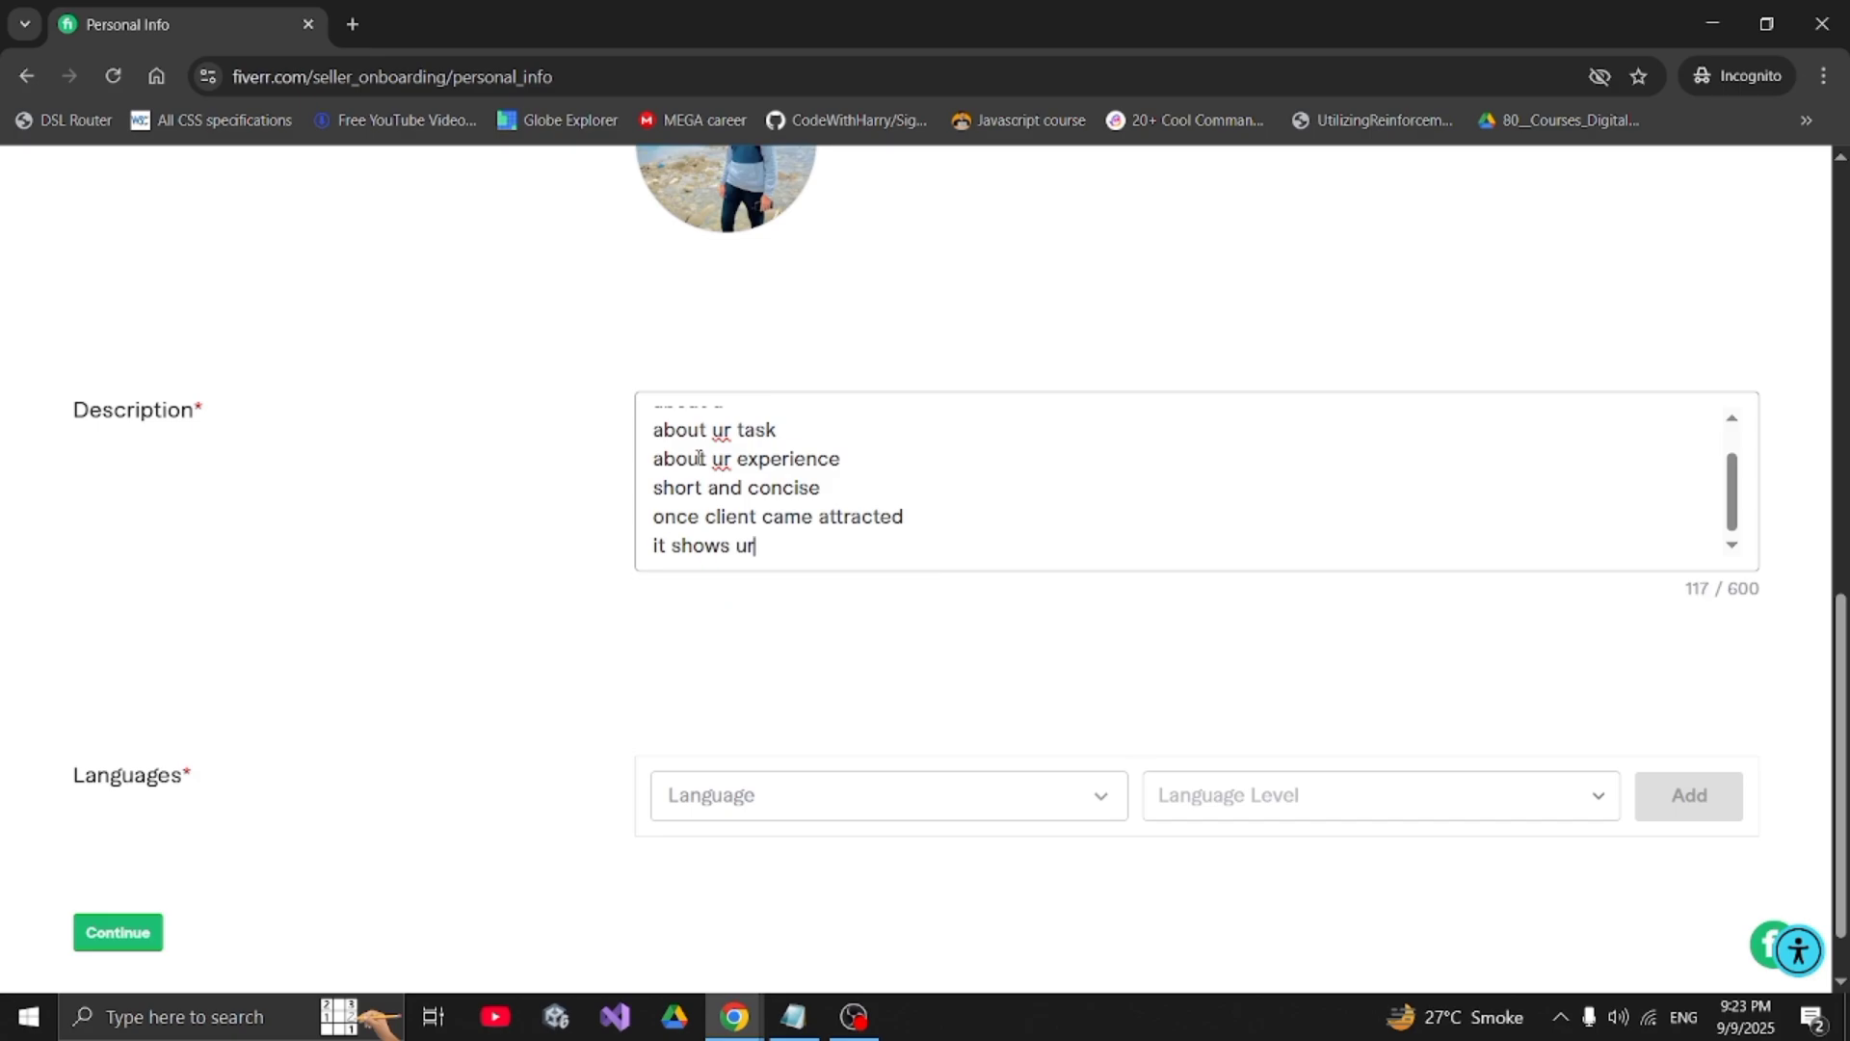
text( capabilities)
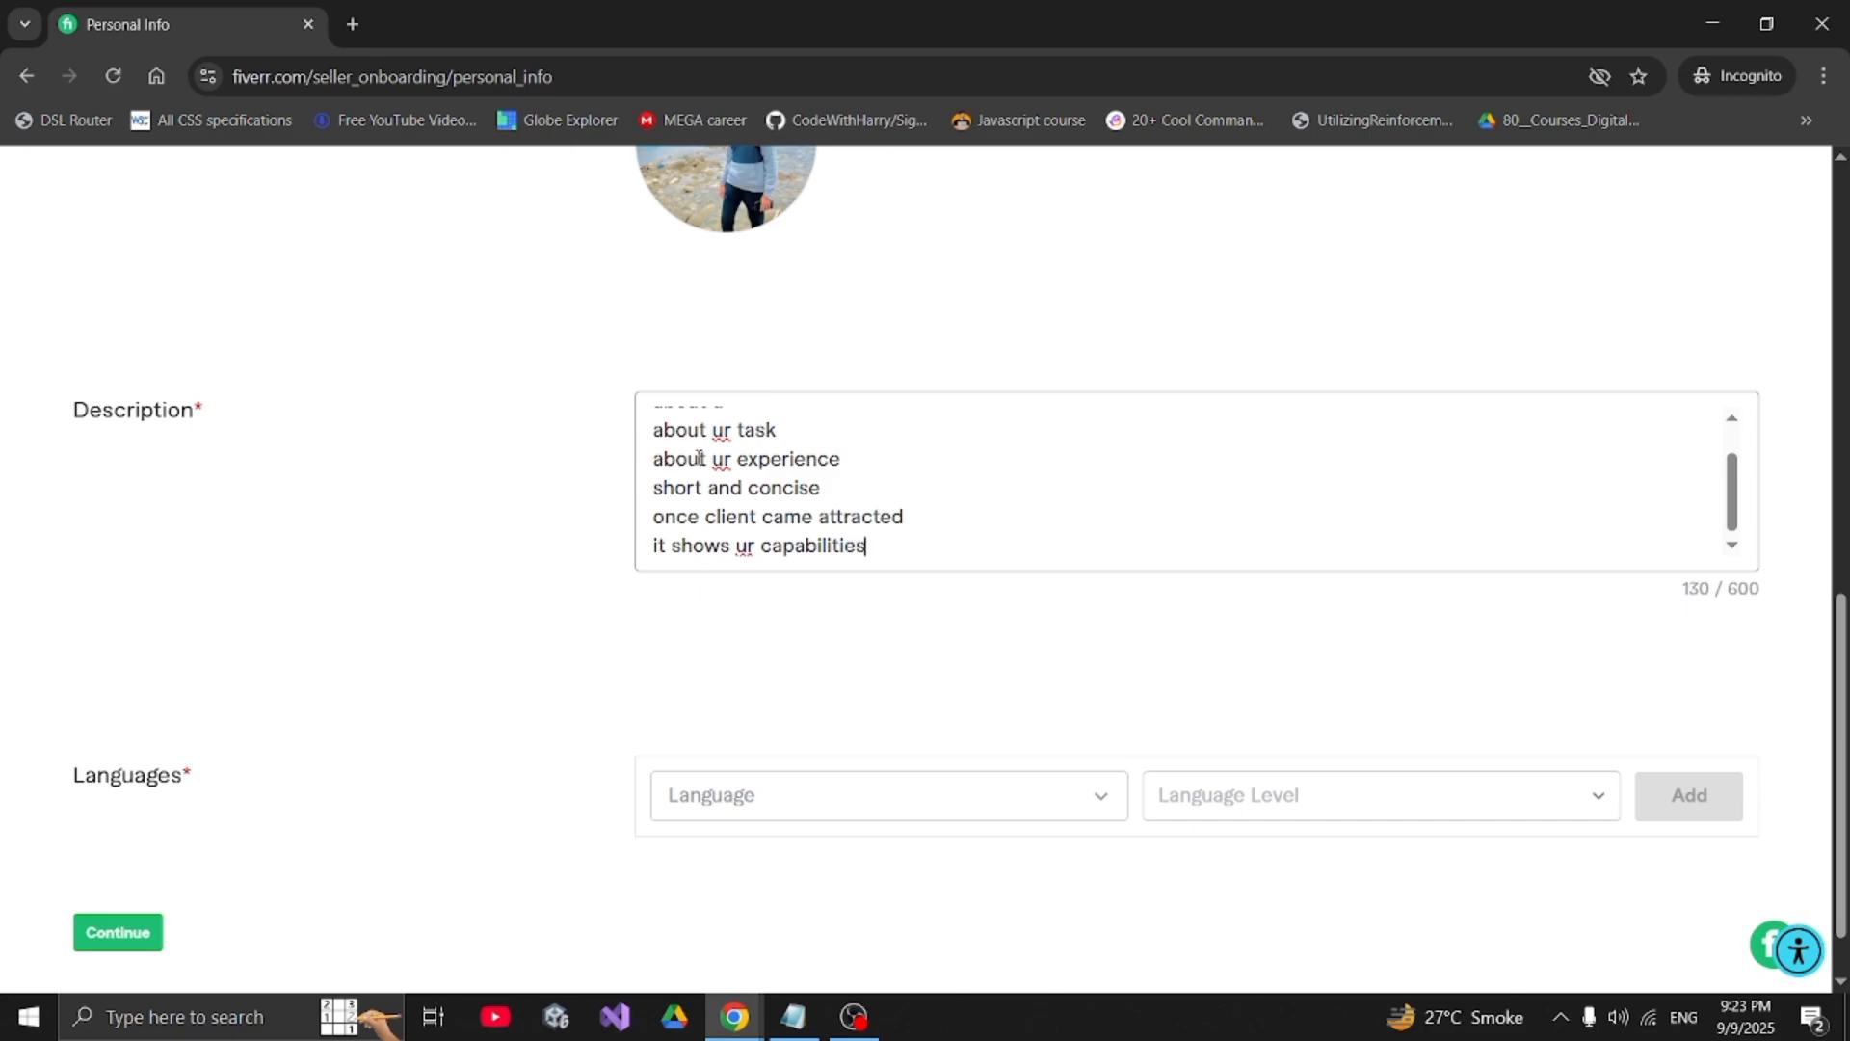
key(ctrl+a)
key(BackSpace)
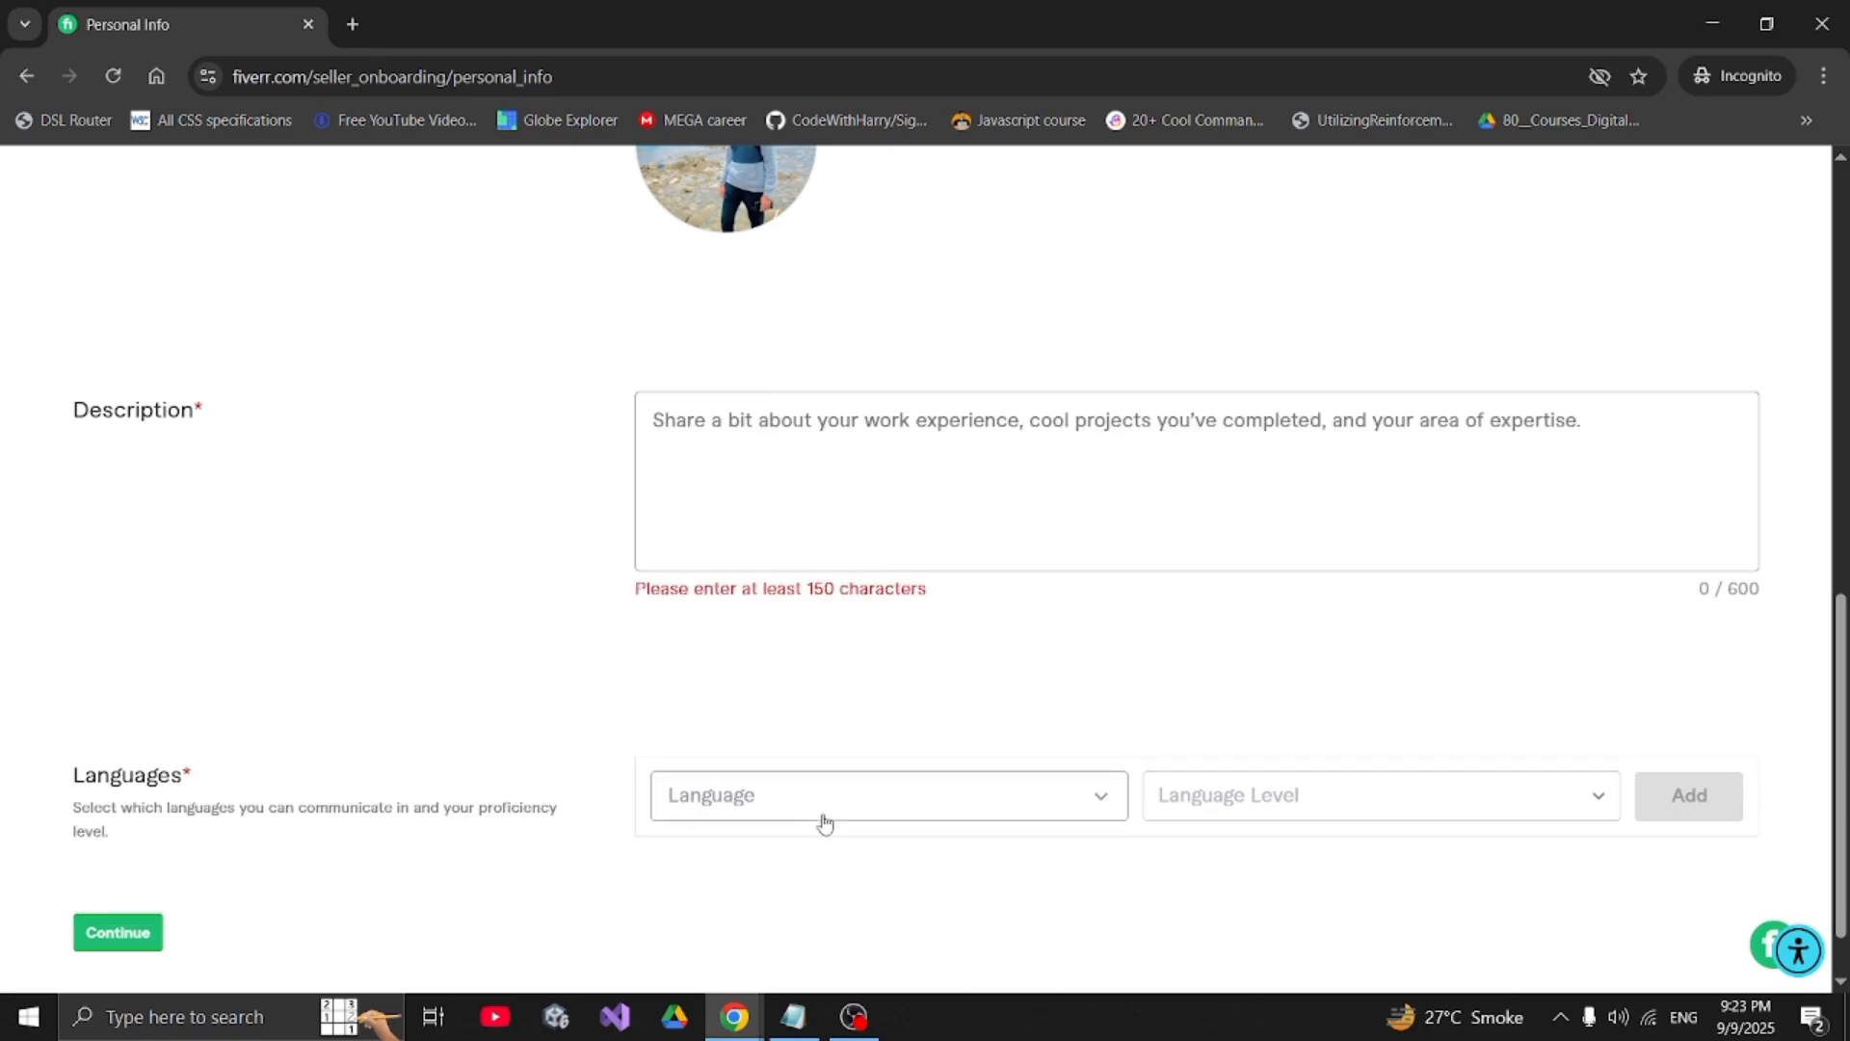
- Copy the prepared bio from Notepad and paste it into Description
click(792, 1017)
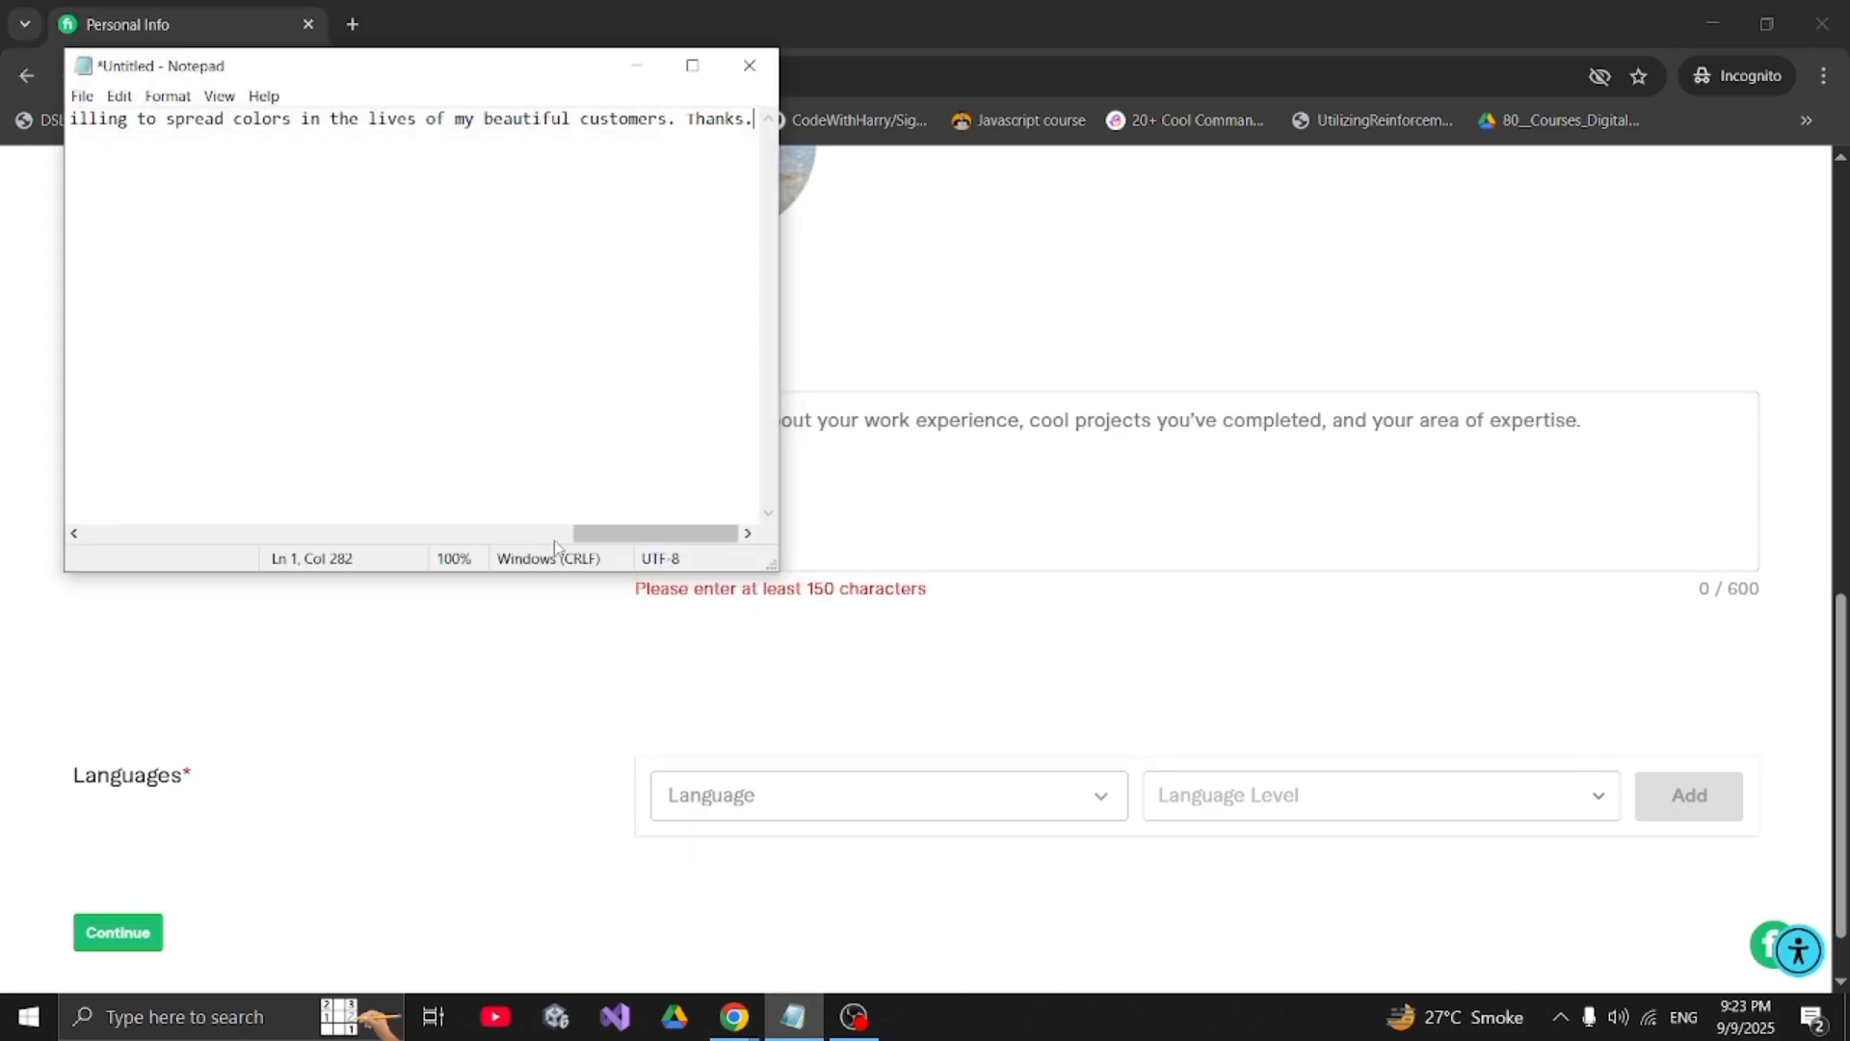
drag(622, 542, 227, 533)
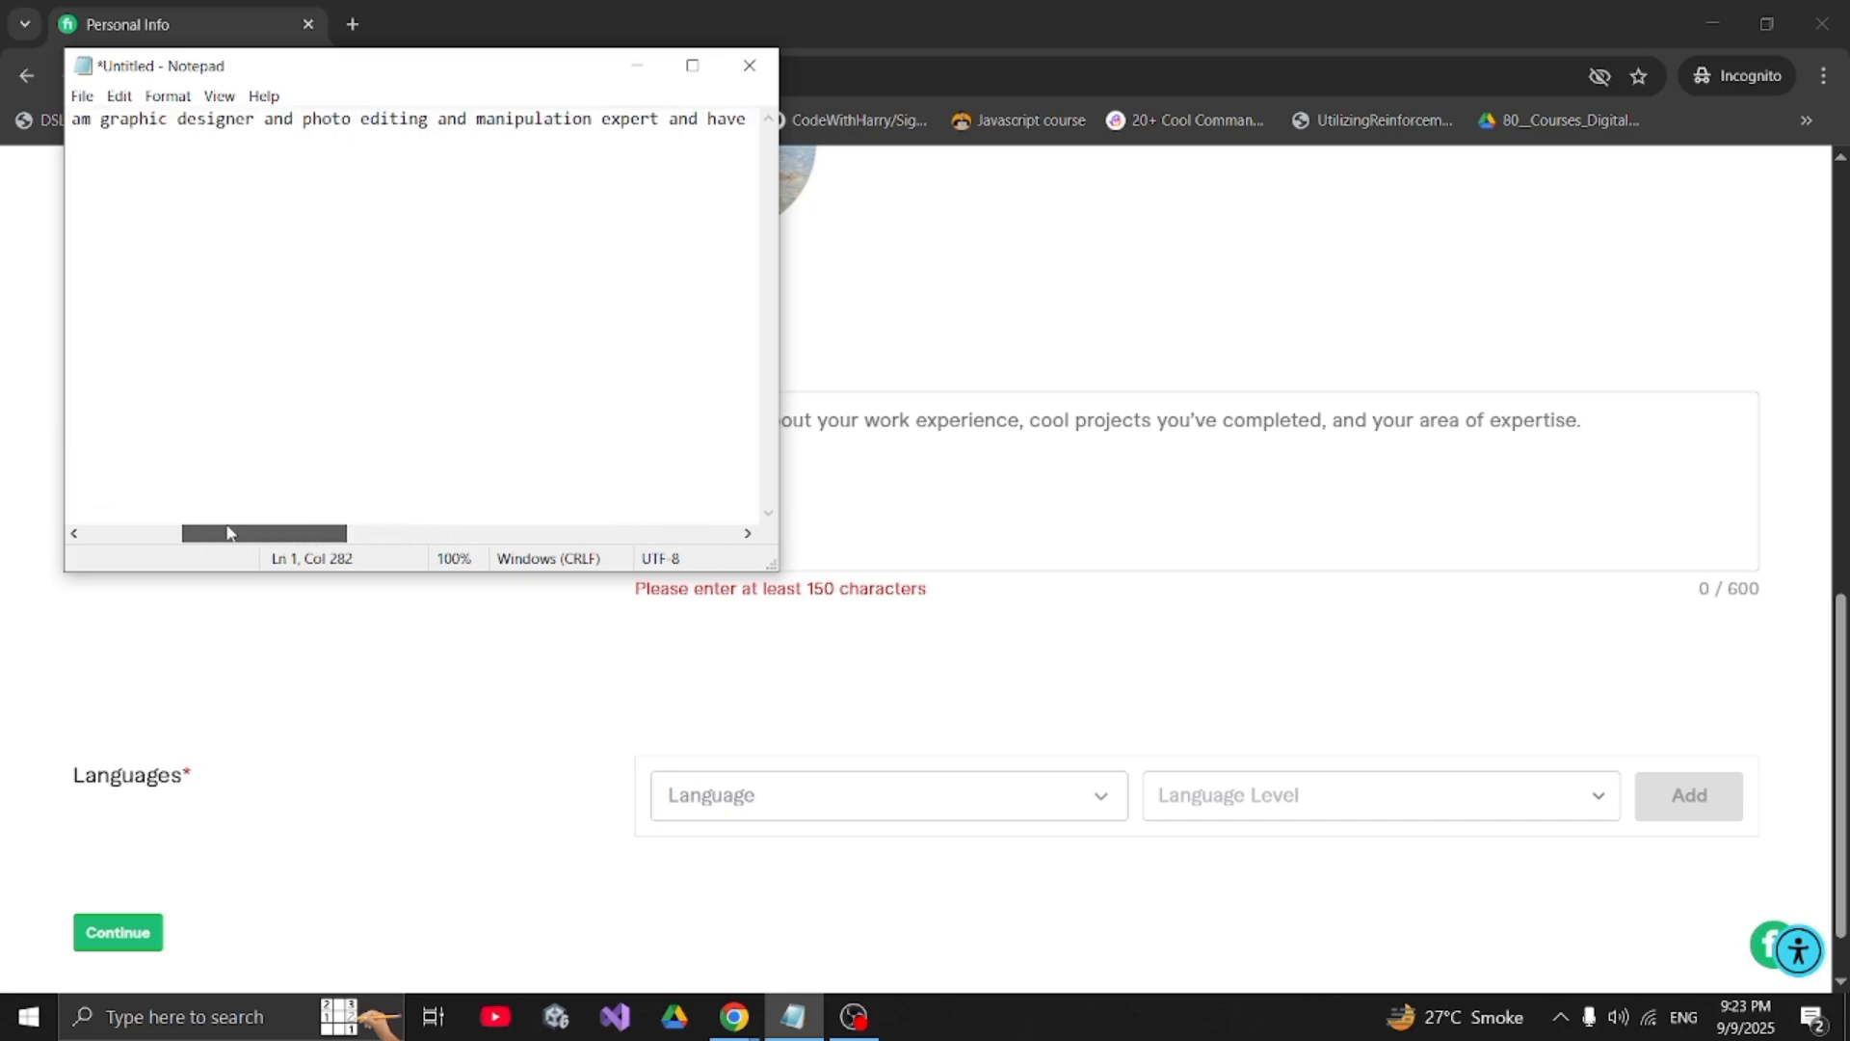
key(ctrl+a)
key(ctrl+c)
click(1050, 420)
key(ctrl+v)
text(a)
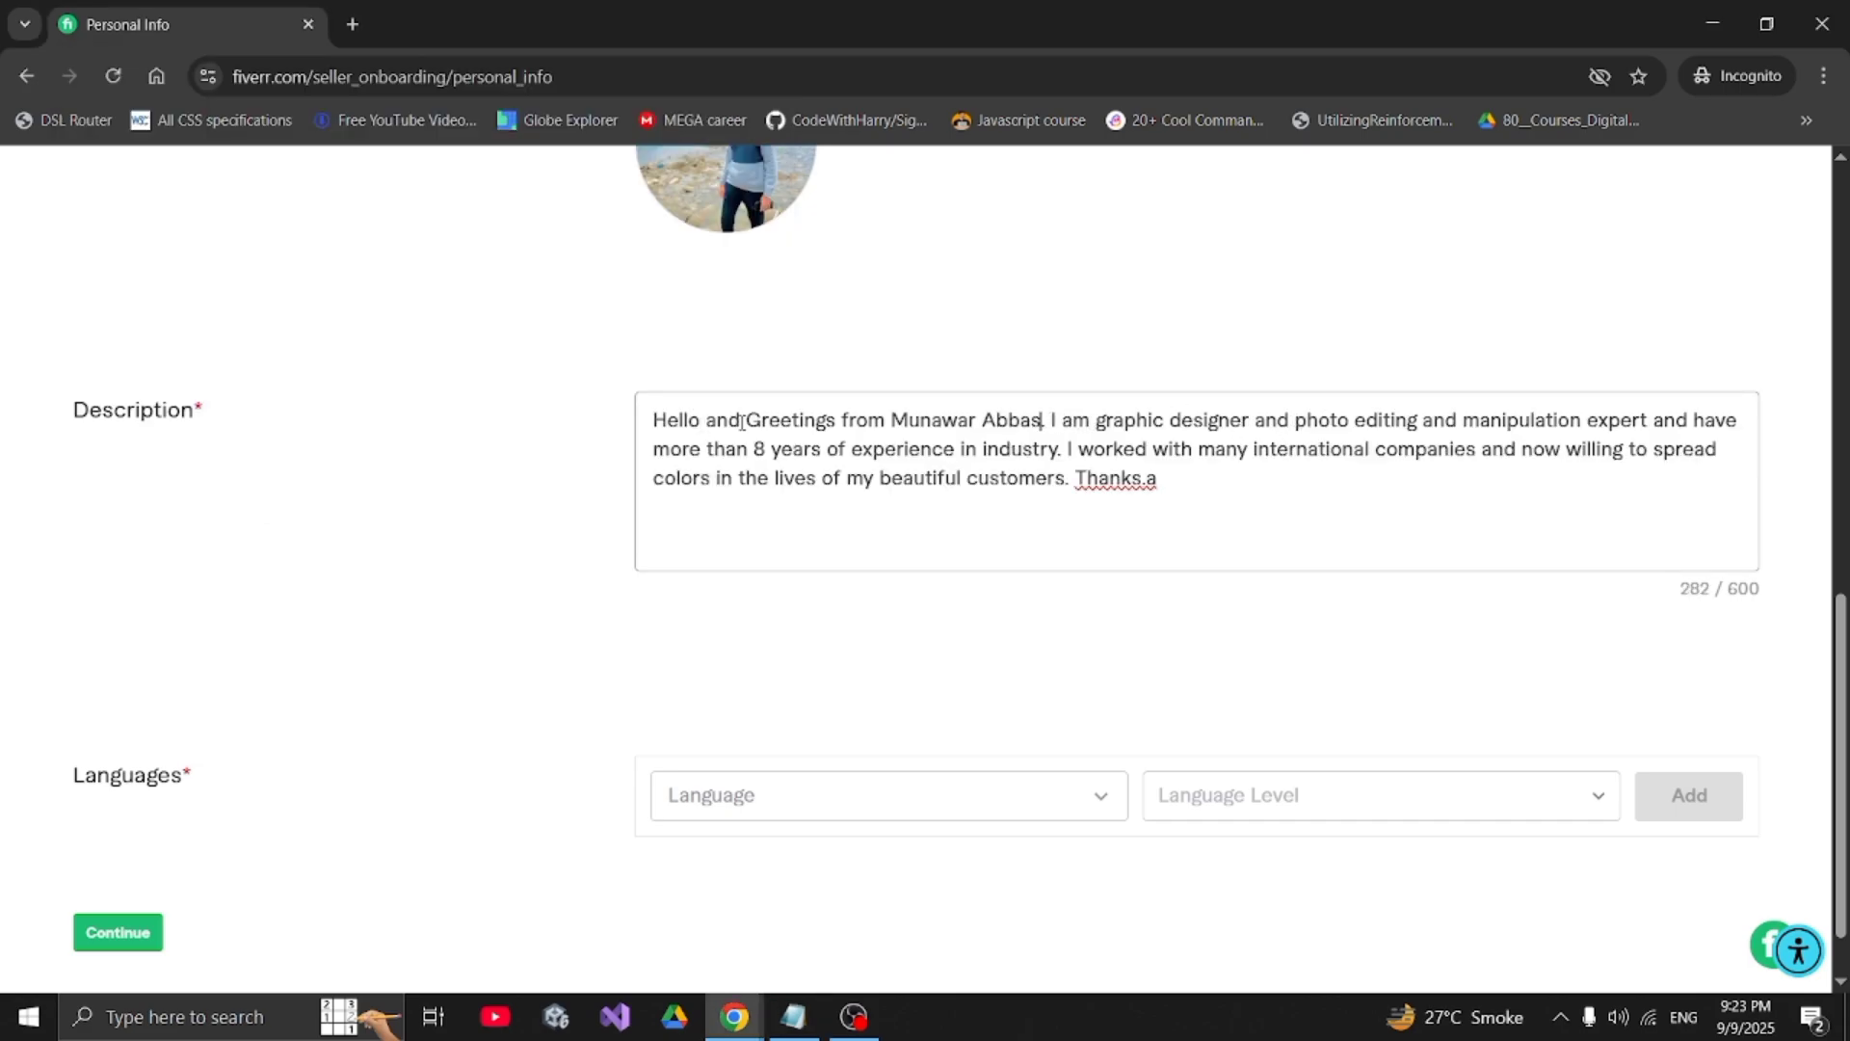
- Delete the word 'manipulation' from the bio, leaving 269 / 600 characters
drag(652, 420, 1418, 424)
click(1114, 422)
double_click(1495, 422)
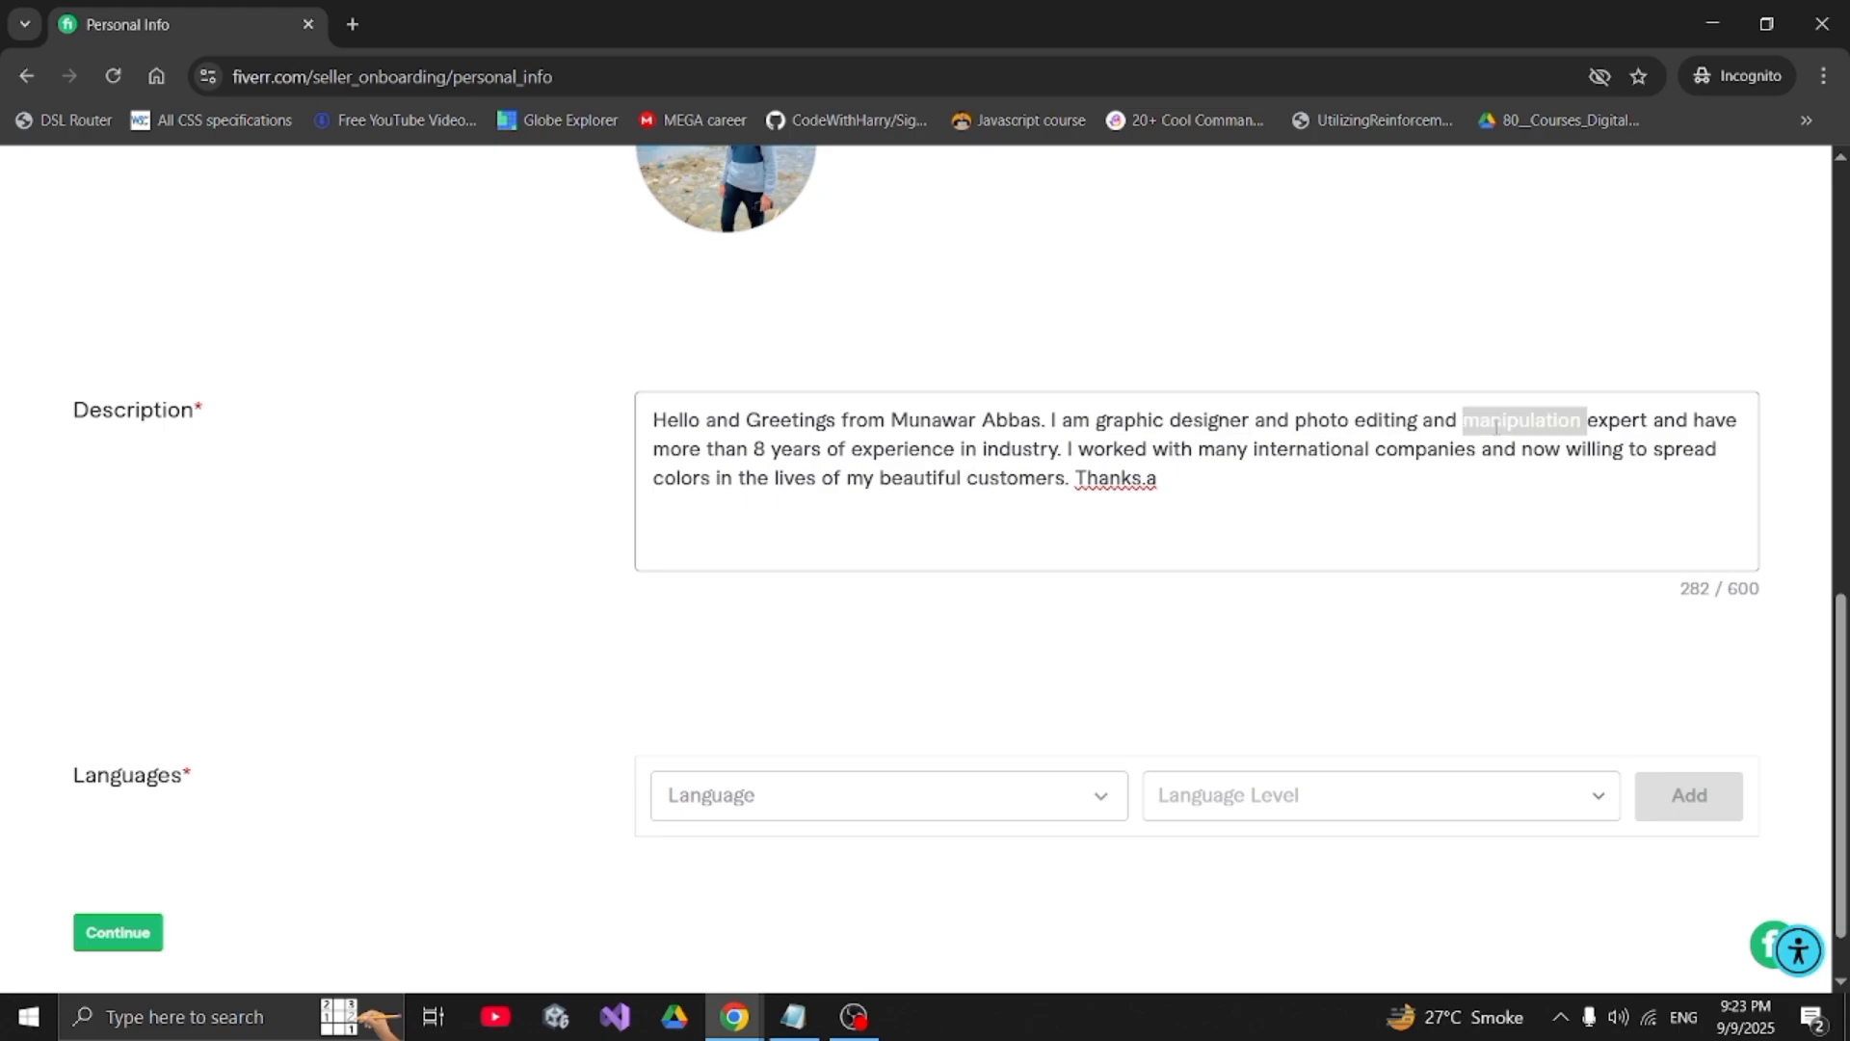
key(BackSpace)
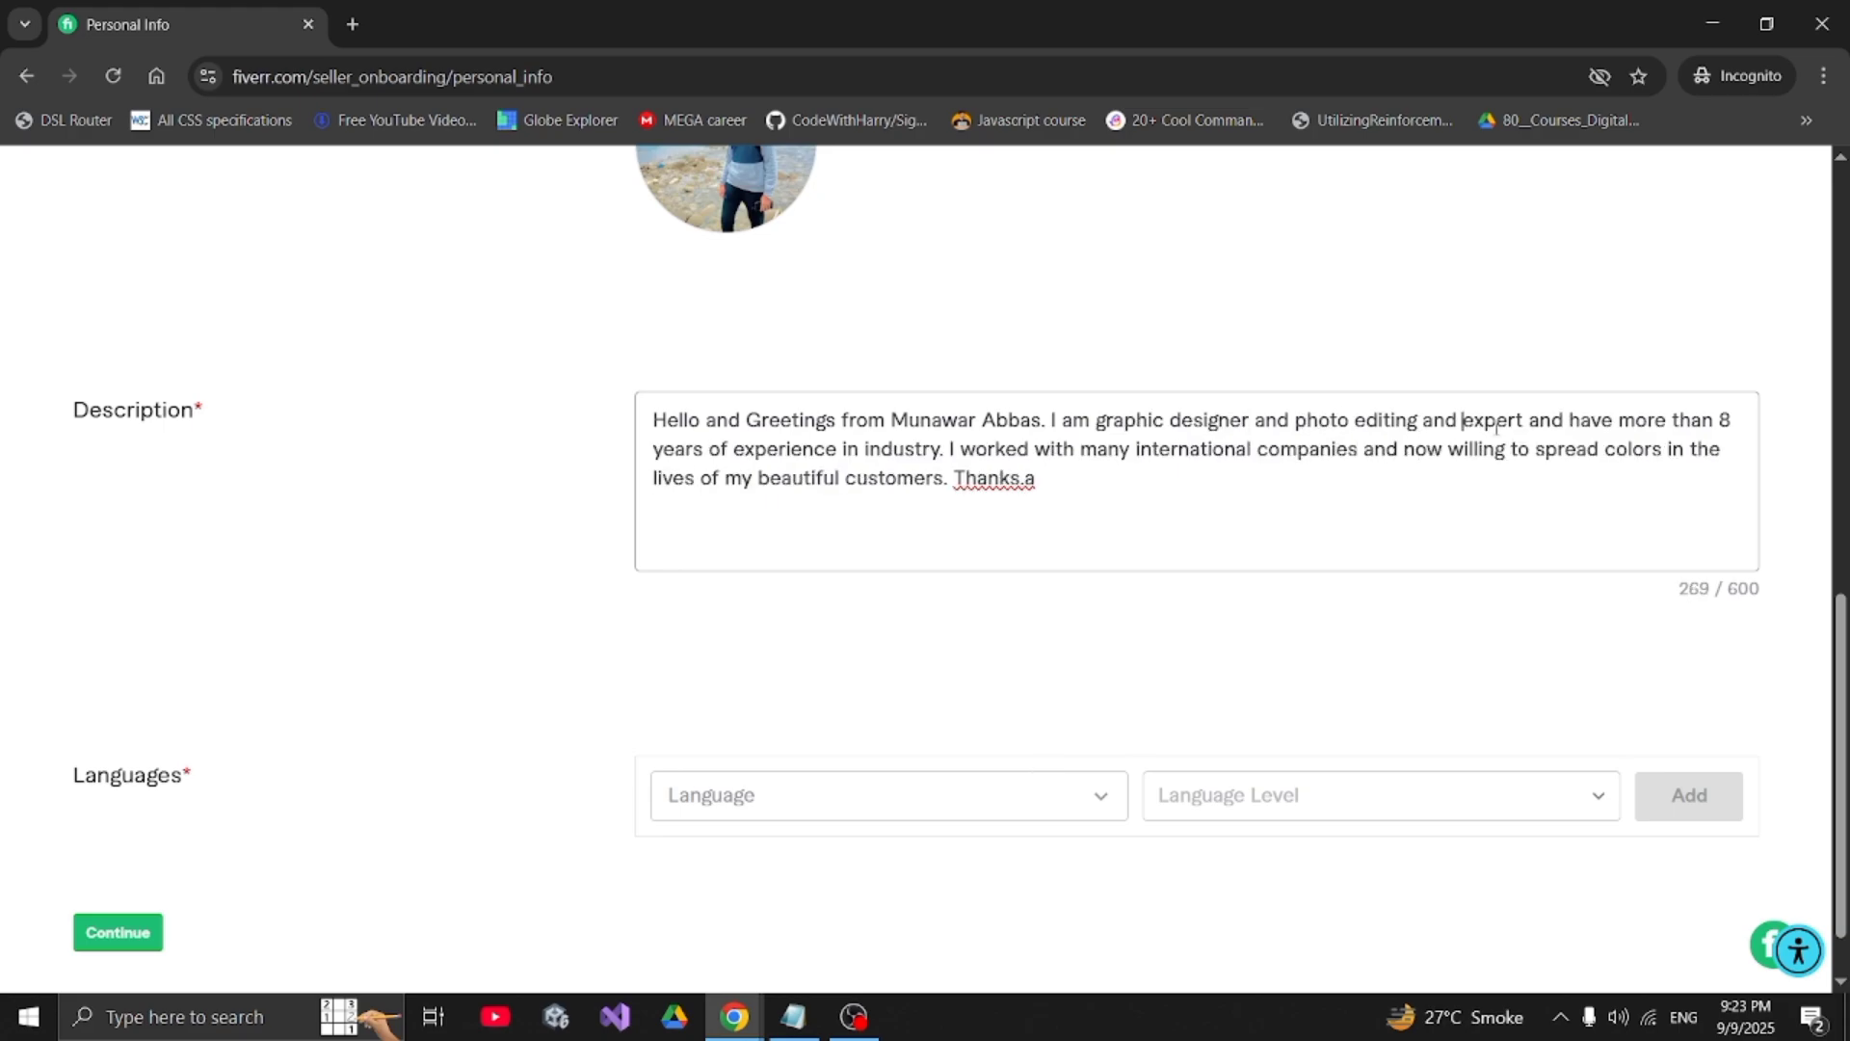
- Search Google for 'photo manipulation' in a new tab, view image results, then return to Fiverr
click(350, 23)
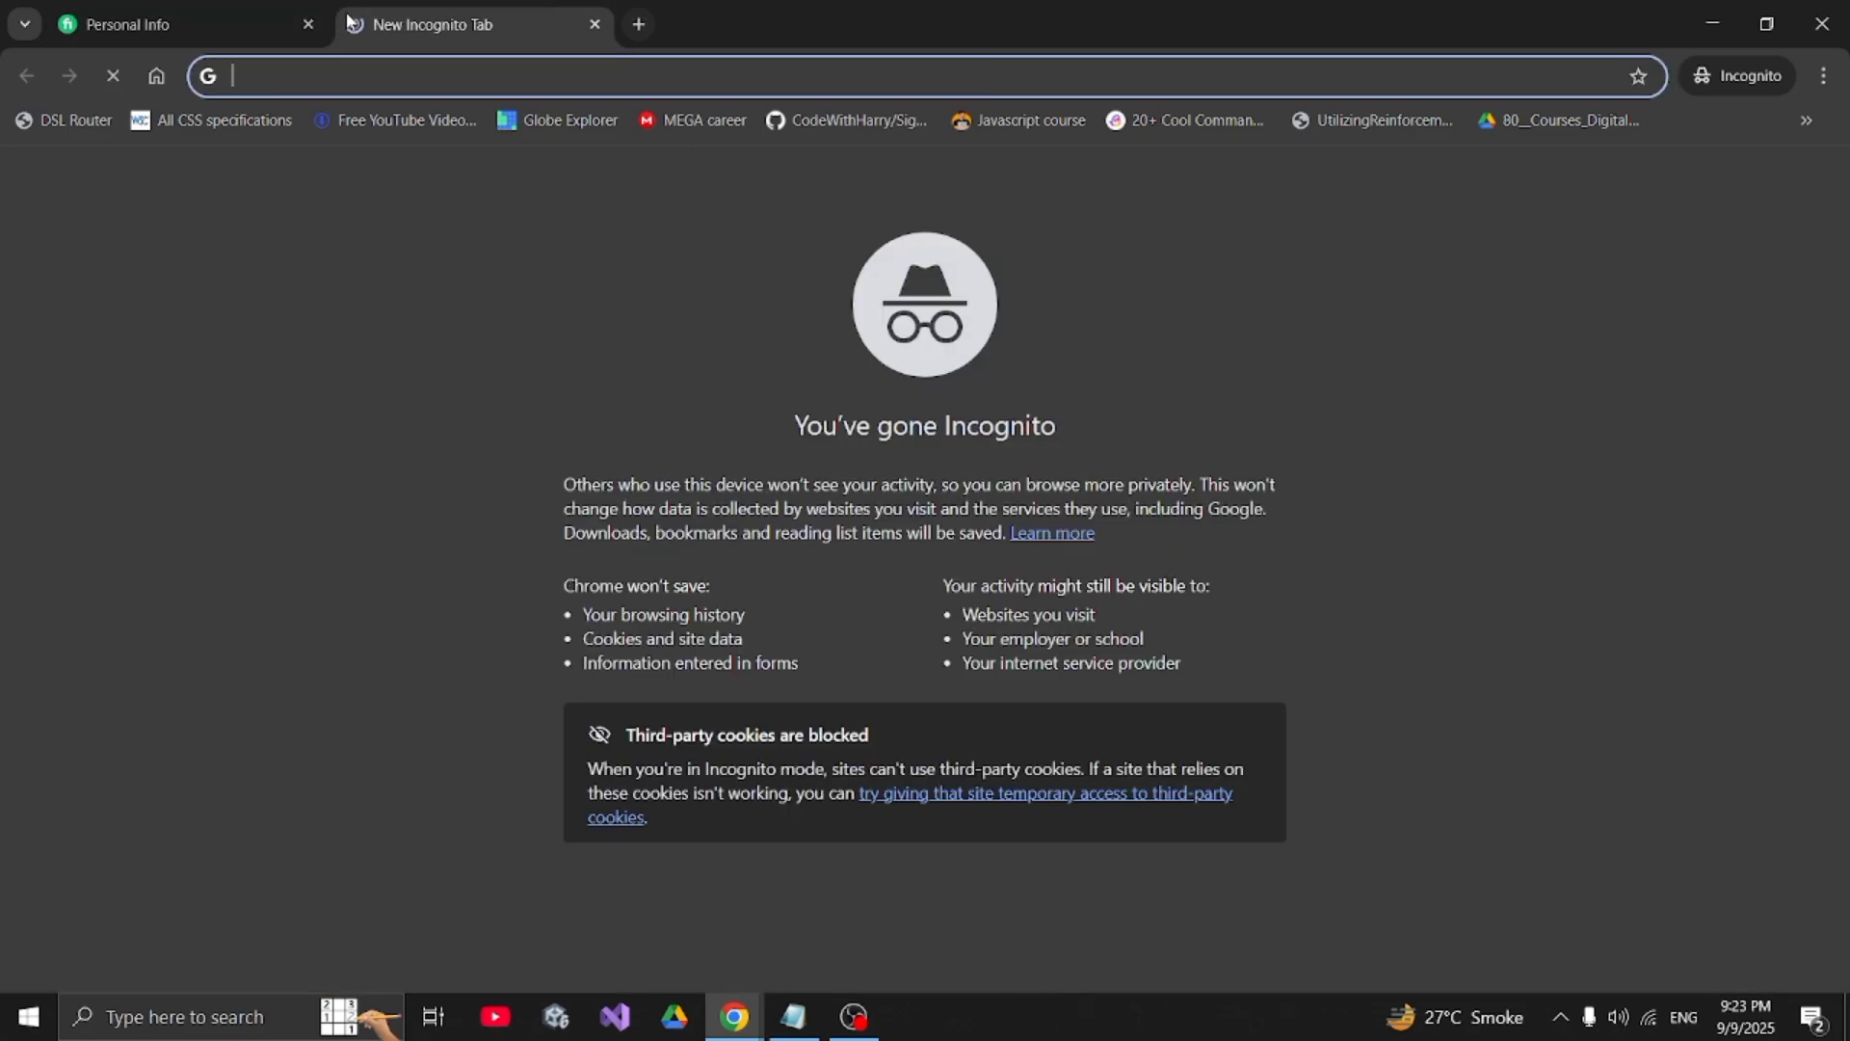
text(photo manipu)
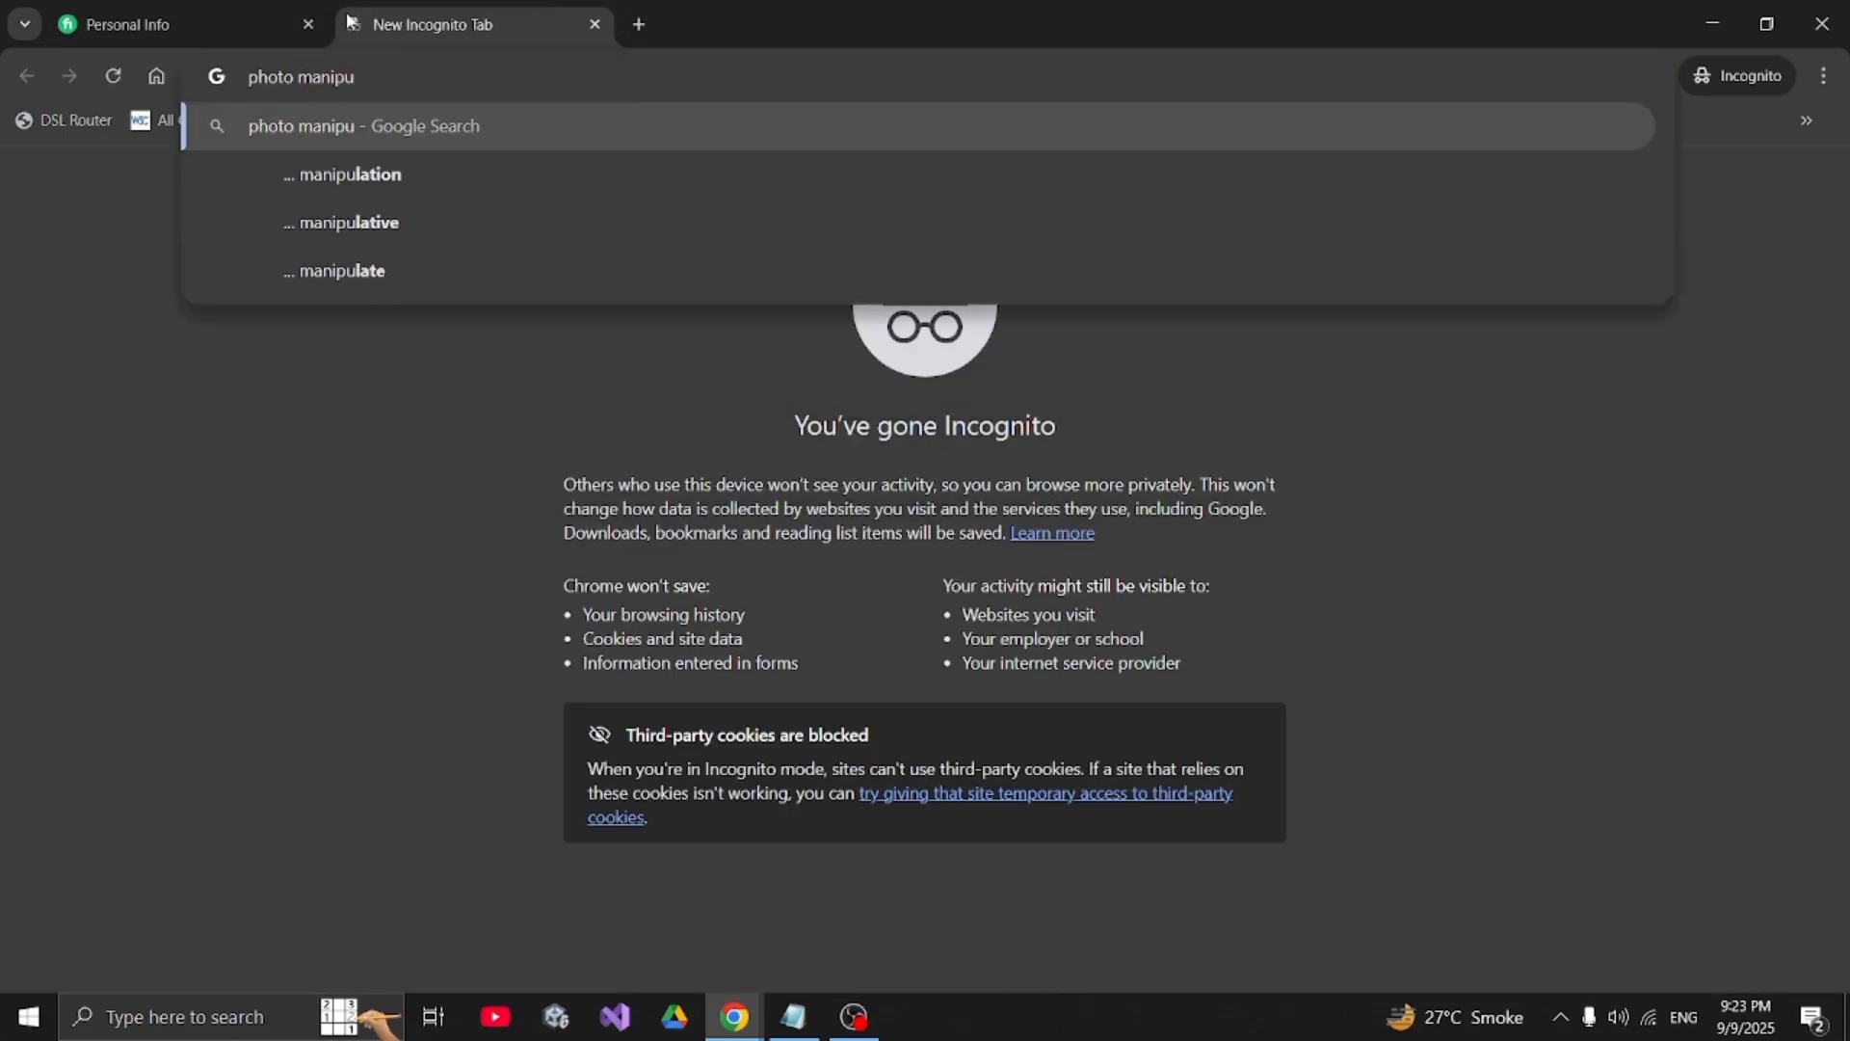
key(Down)
key(Return)
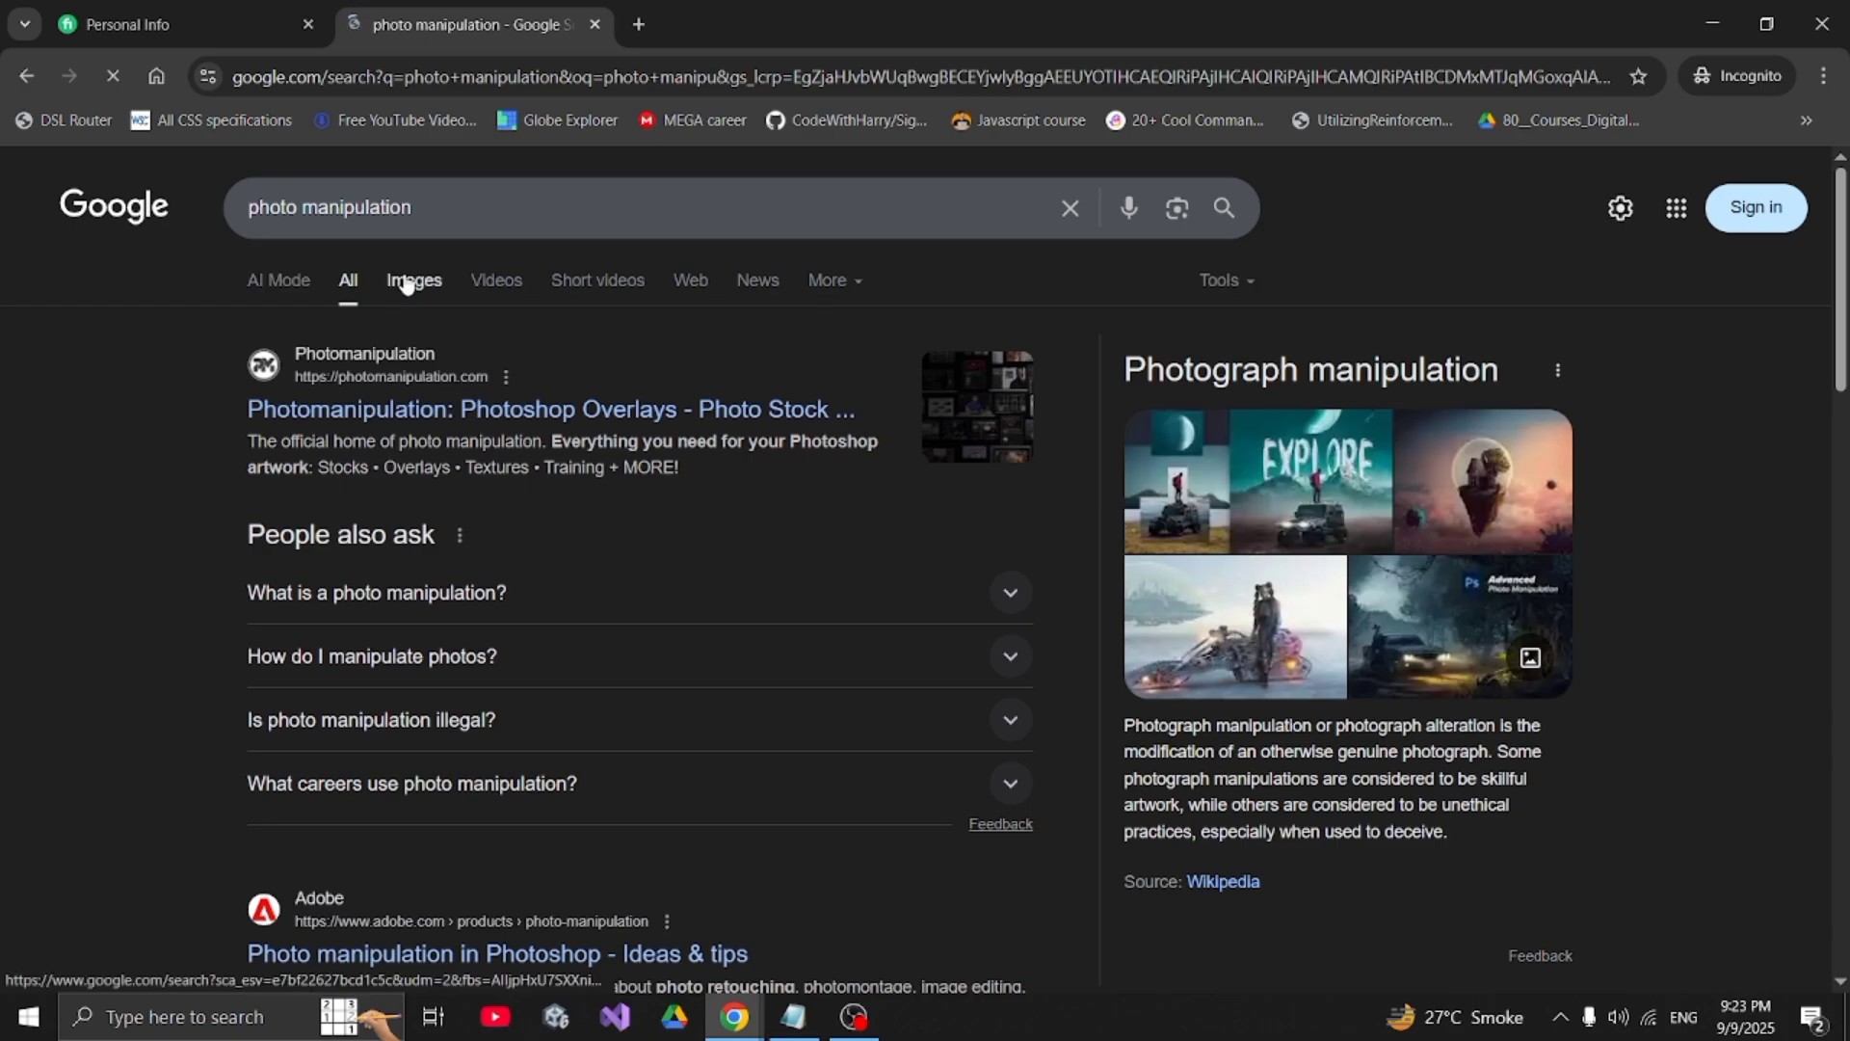
click(406, 281)
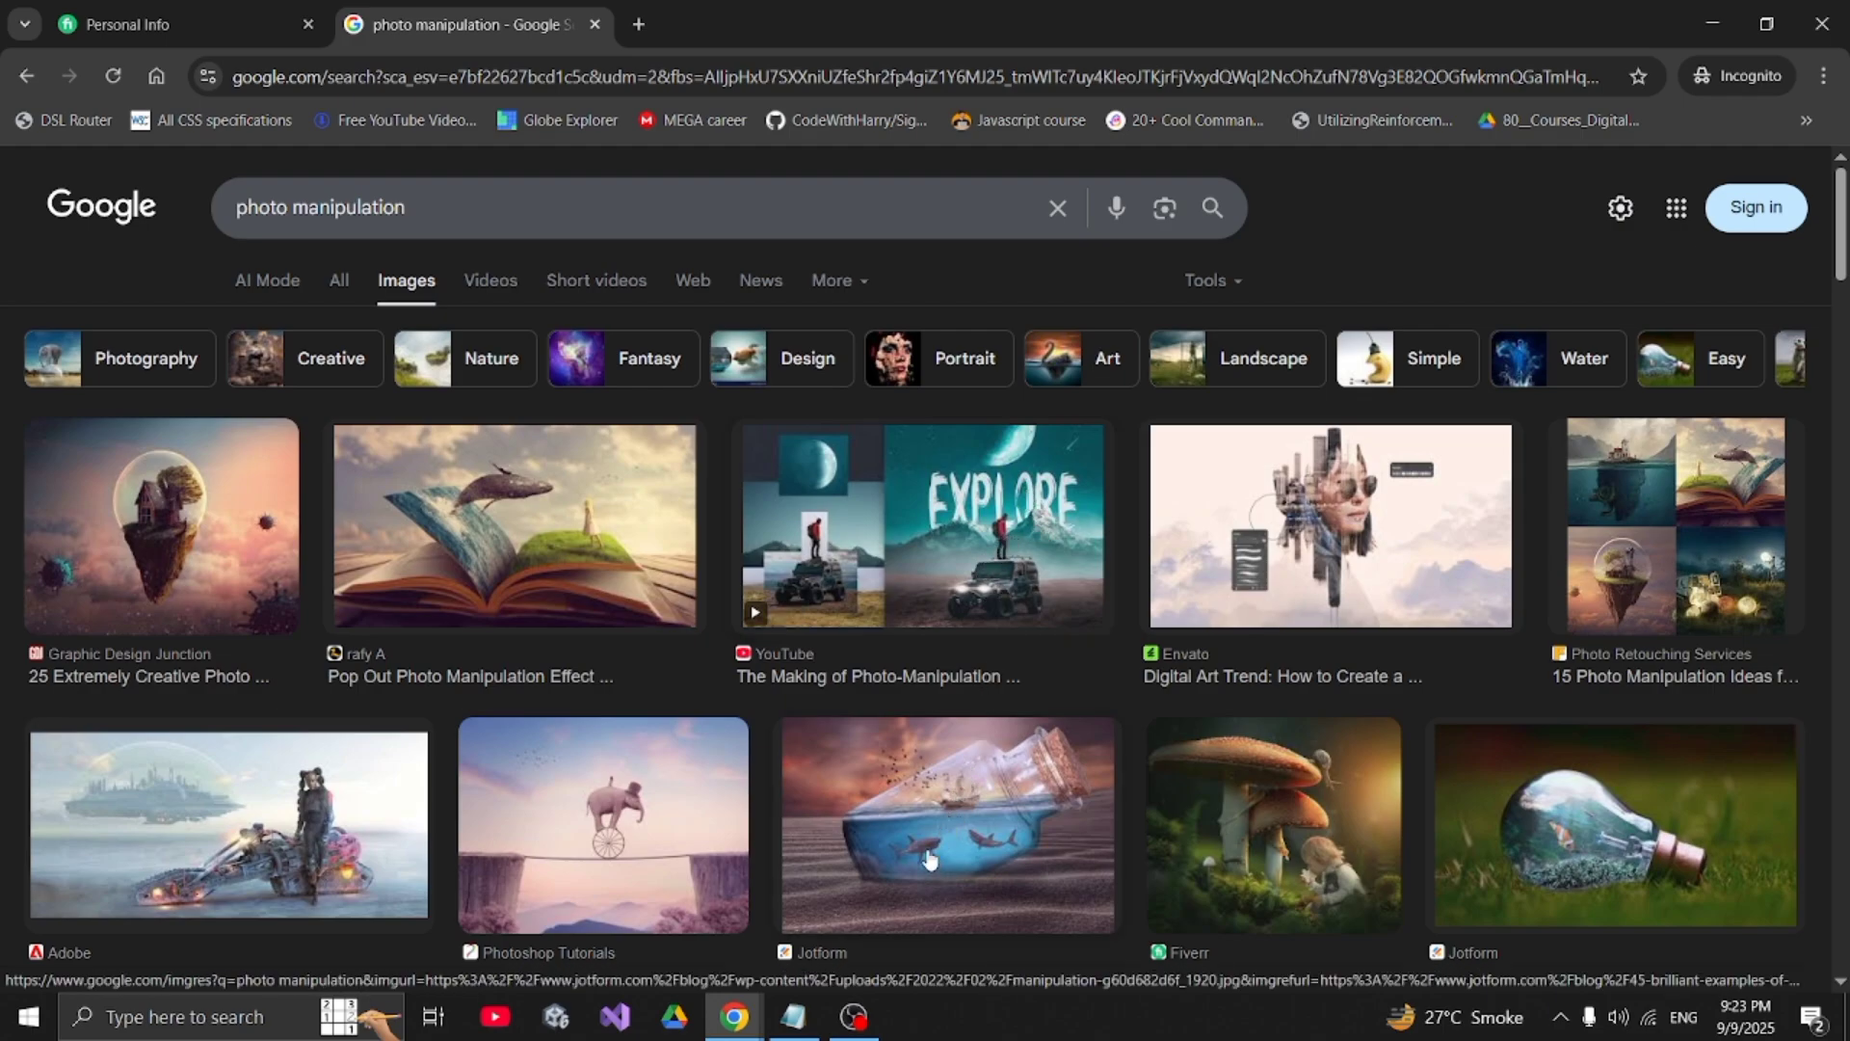
click(197, 14)
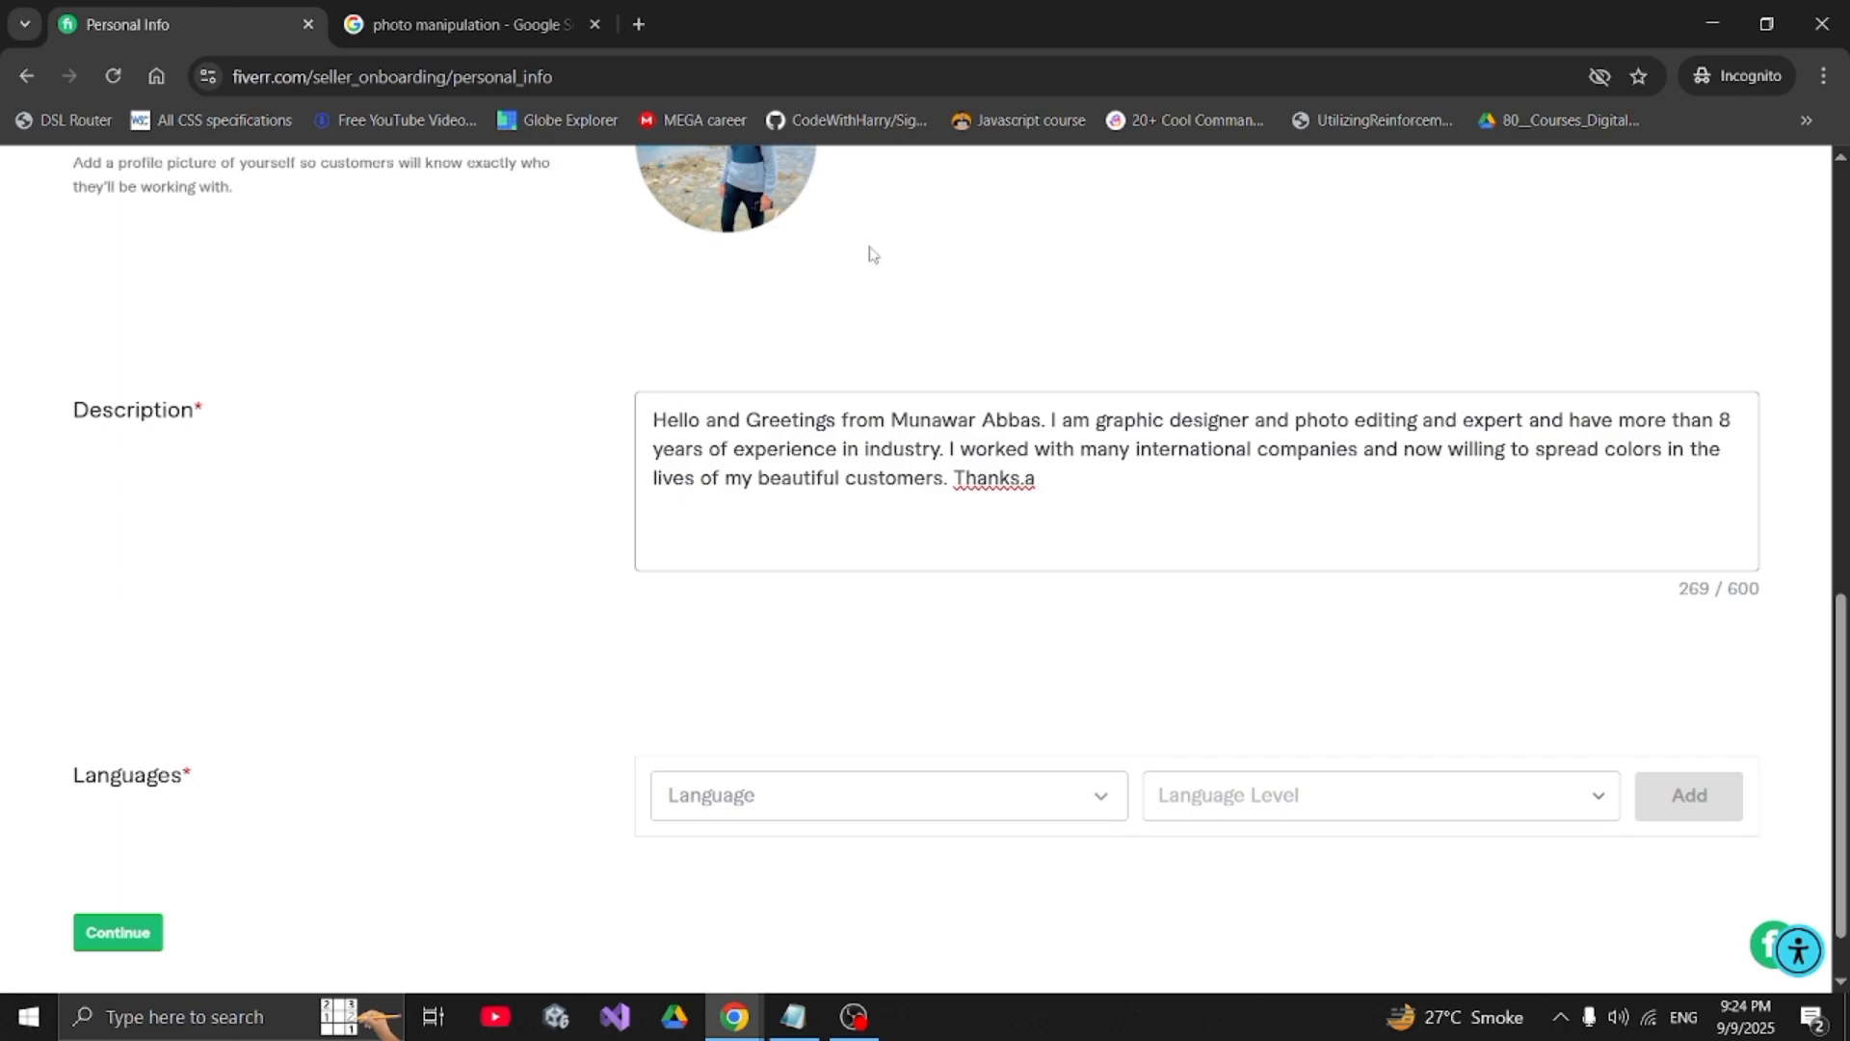
- Delete the extra 'and' before 'expert' and review phrases in the Description bio
double_click(1441, 422)
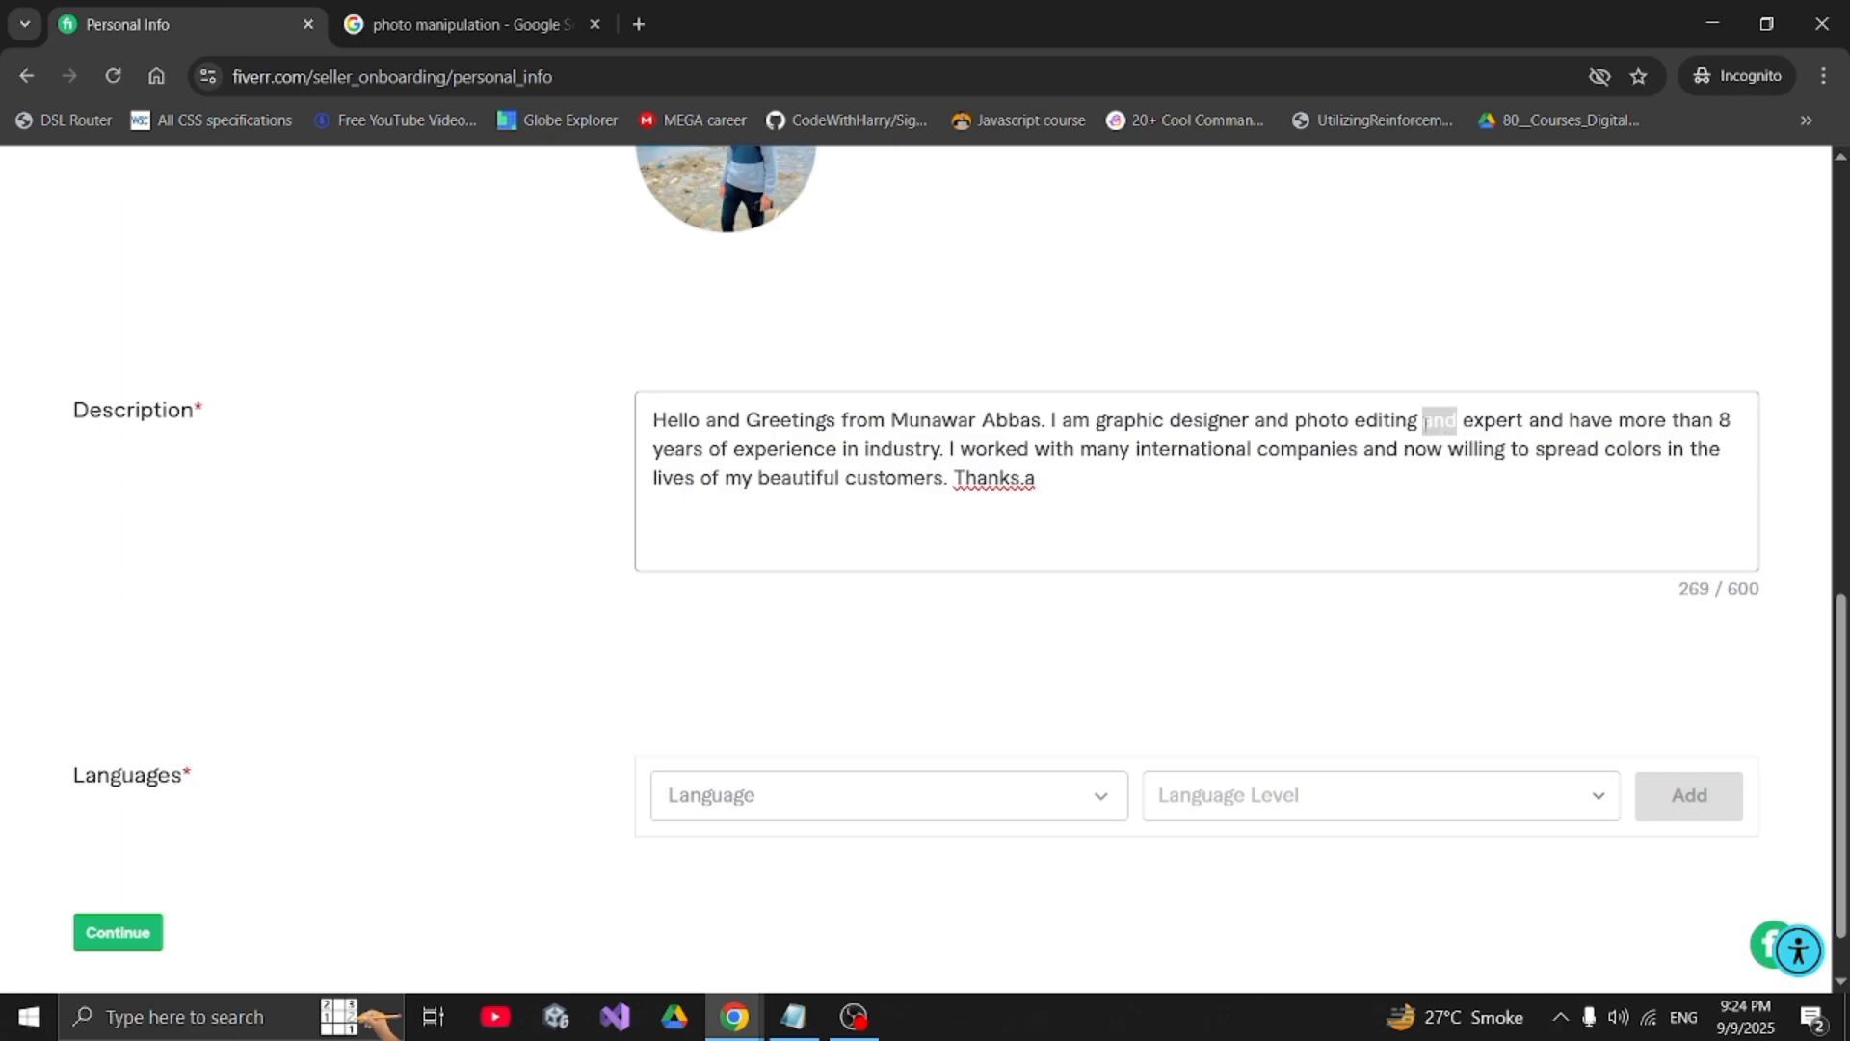
key(BackSpace)
key(BackSpace)
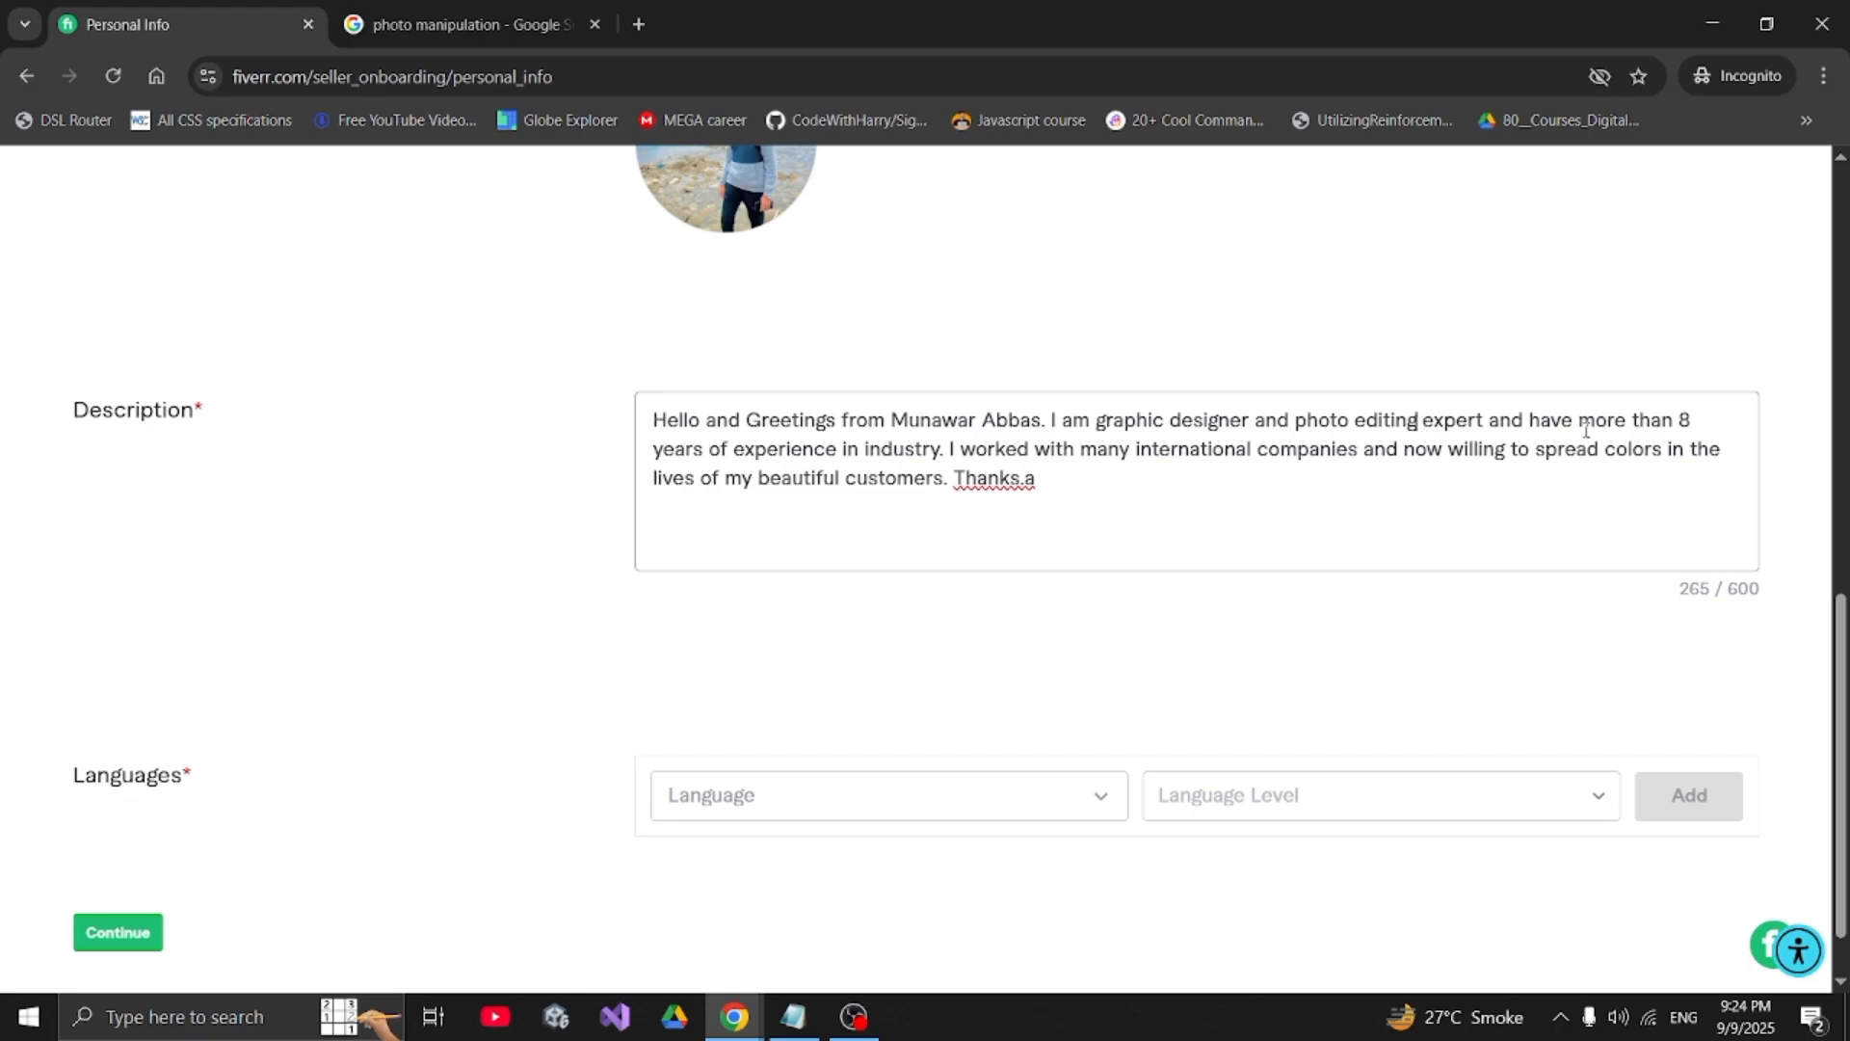
drag(1578, 421, 837, 451)
click(1682, 421)
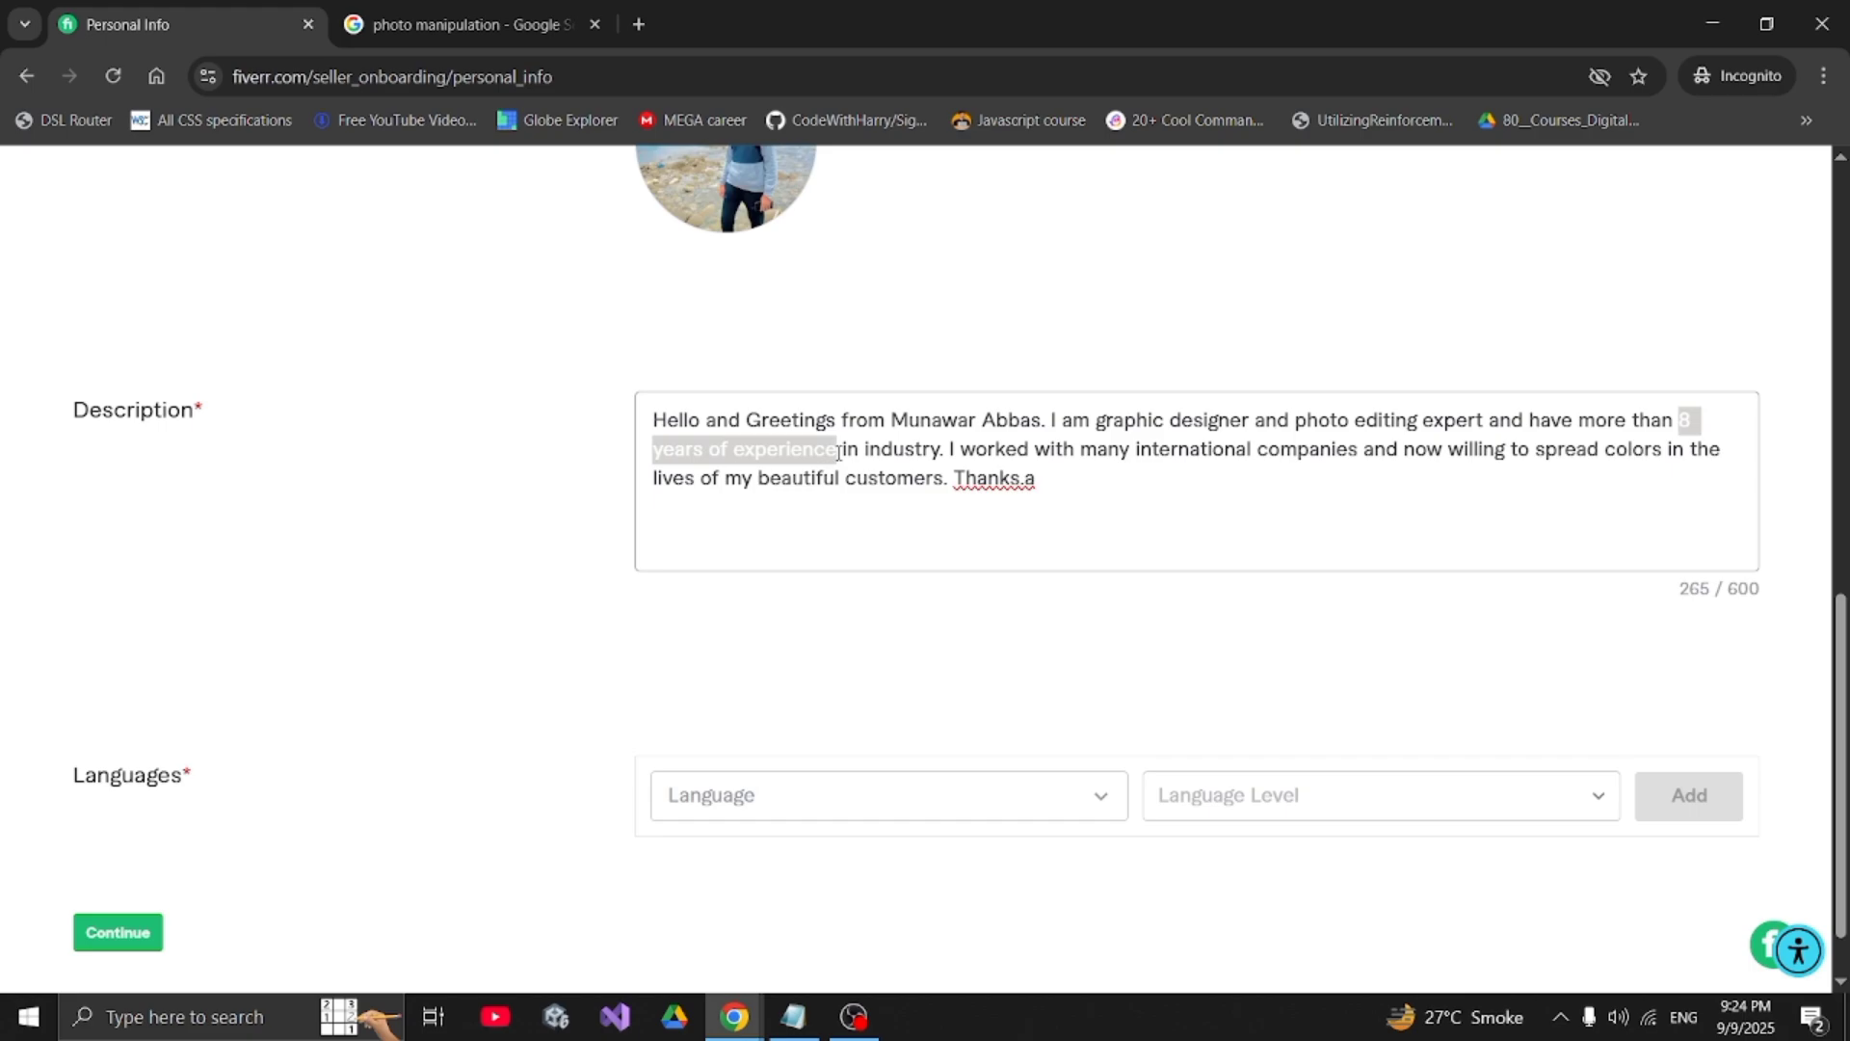
click(837, 451)
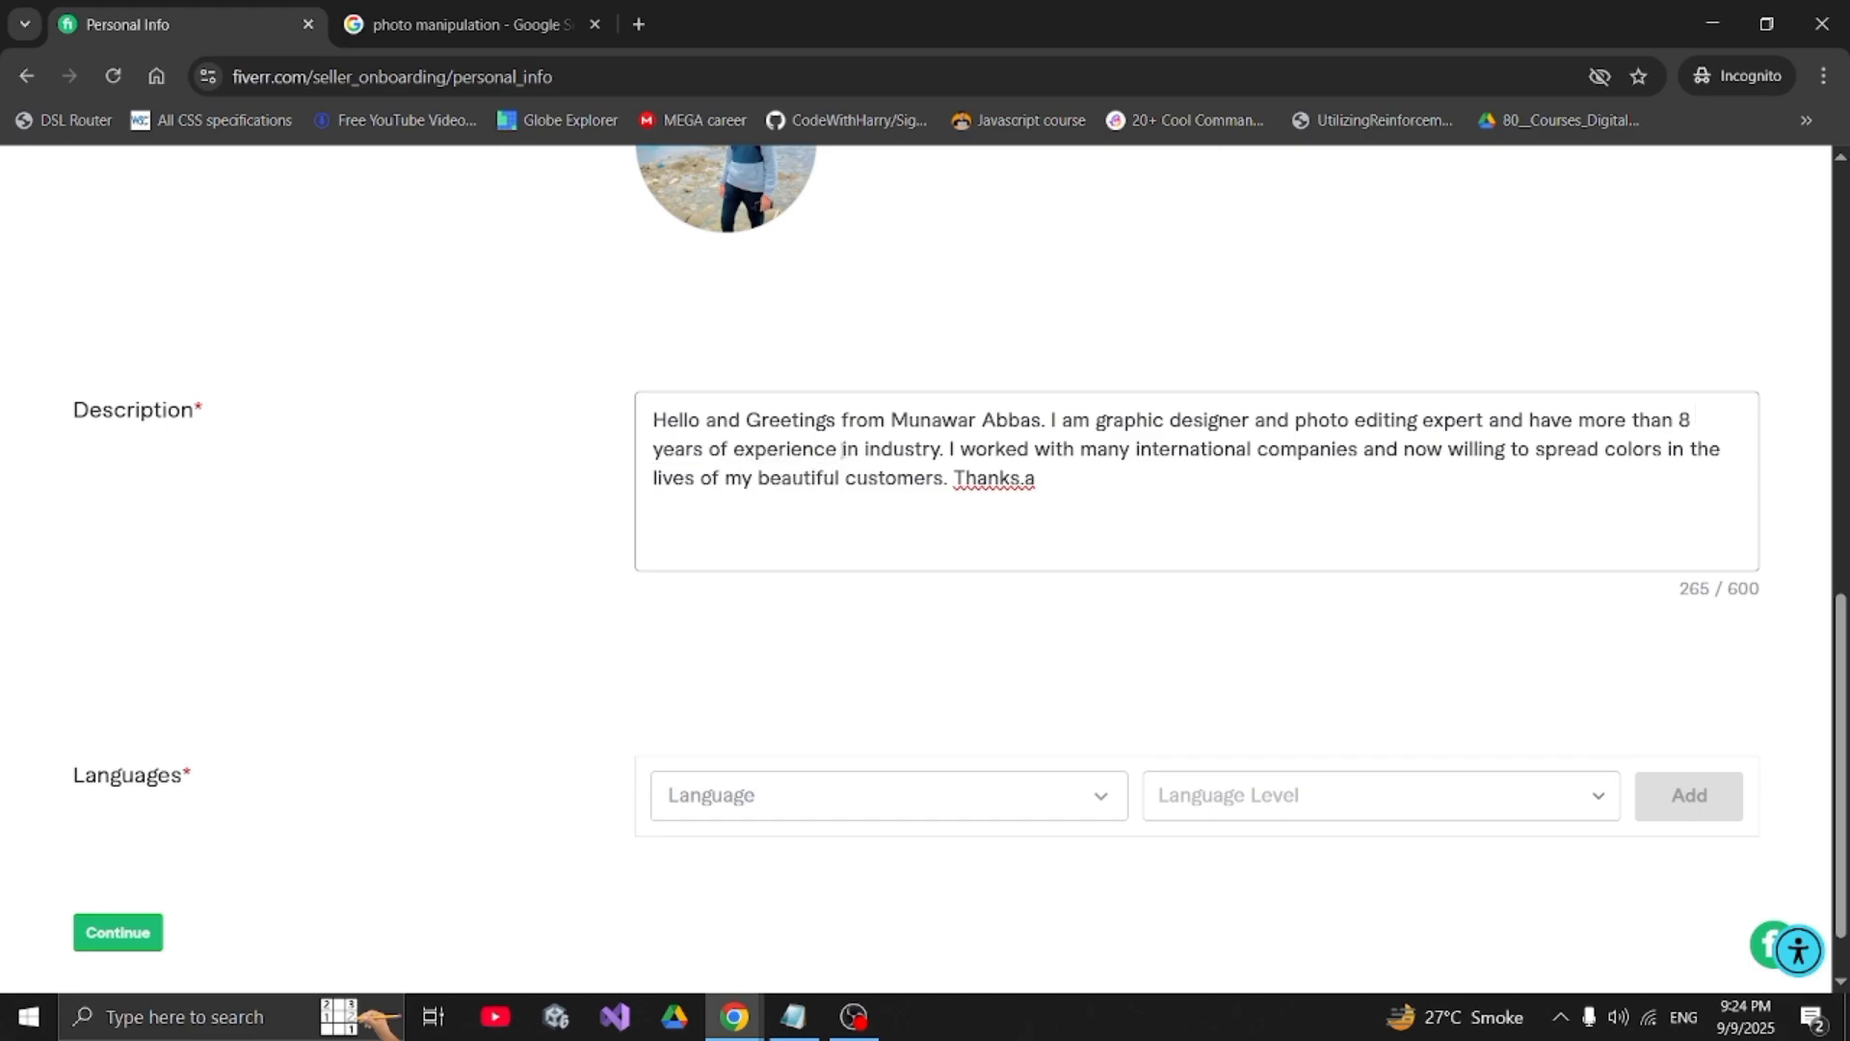
drag(841, 449, 947, 467)
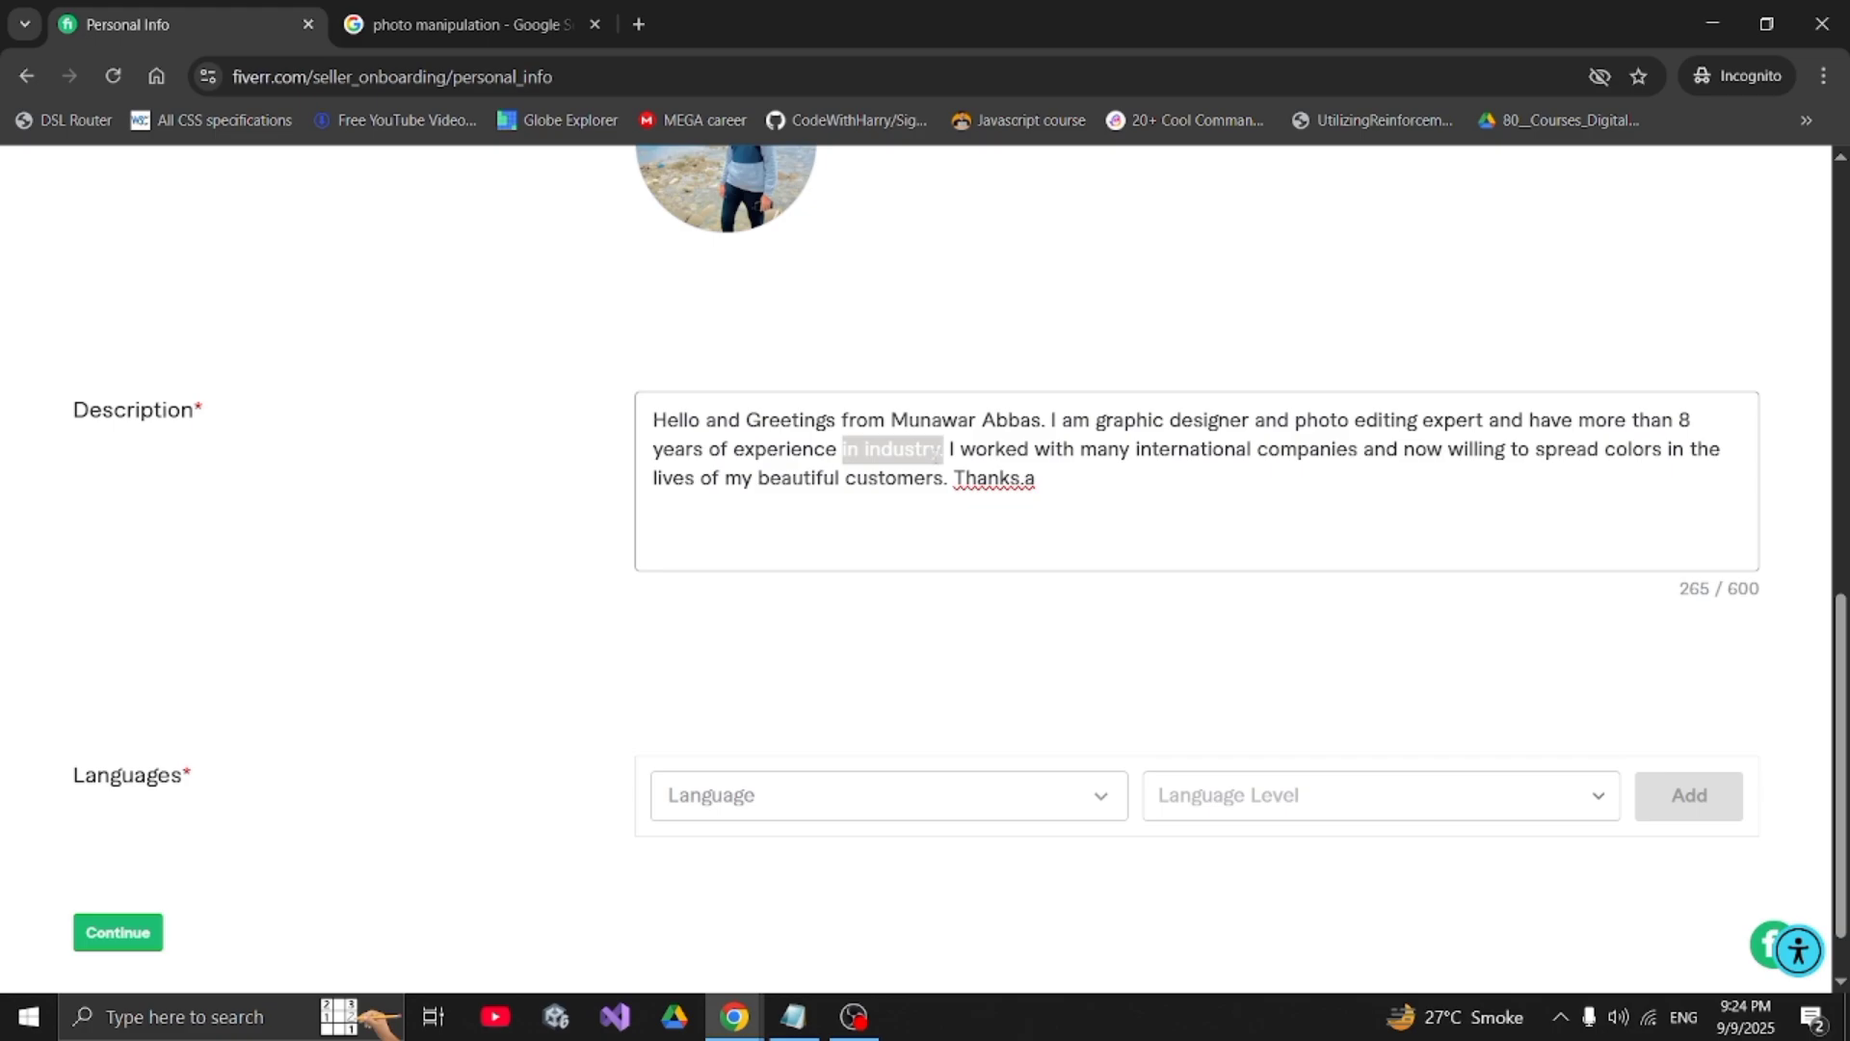
click(932, 451)
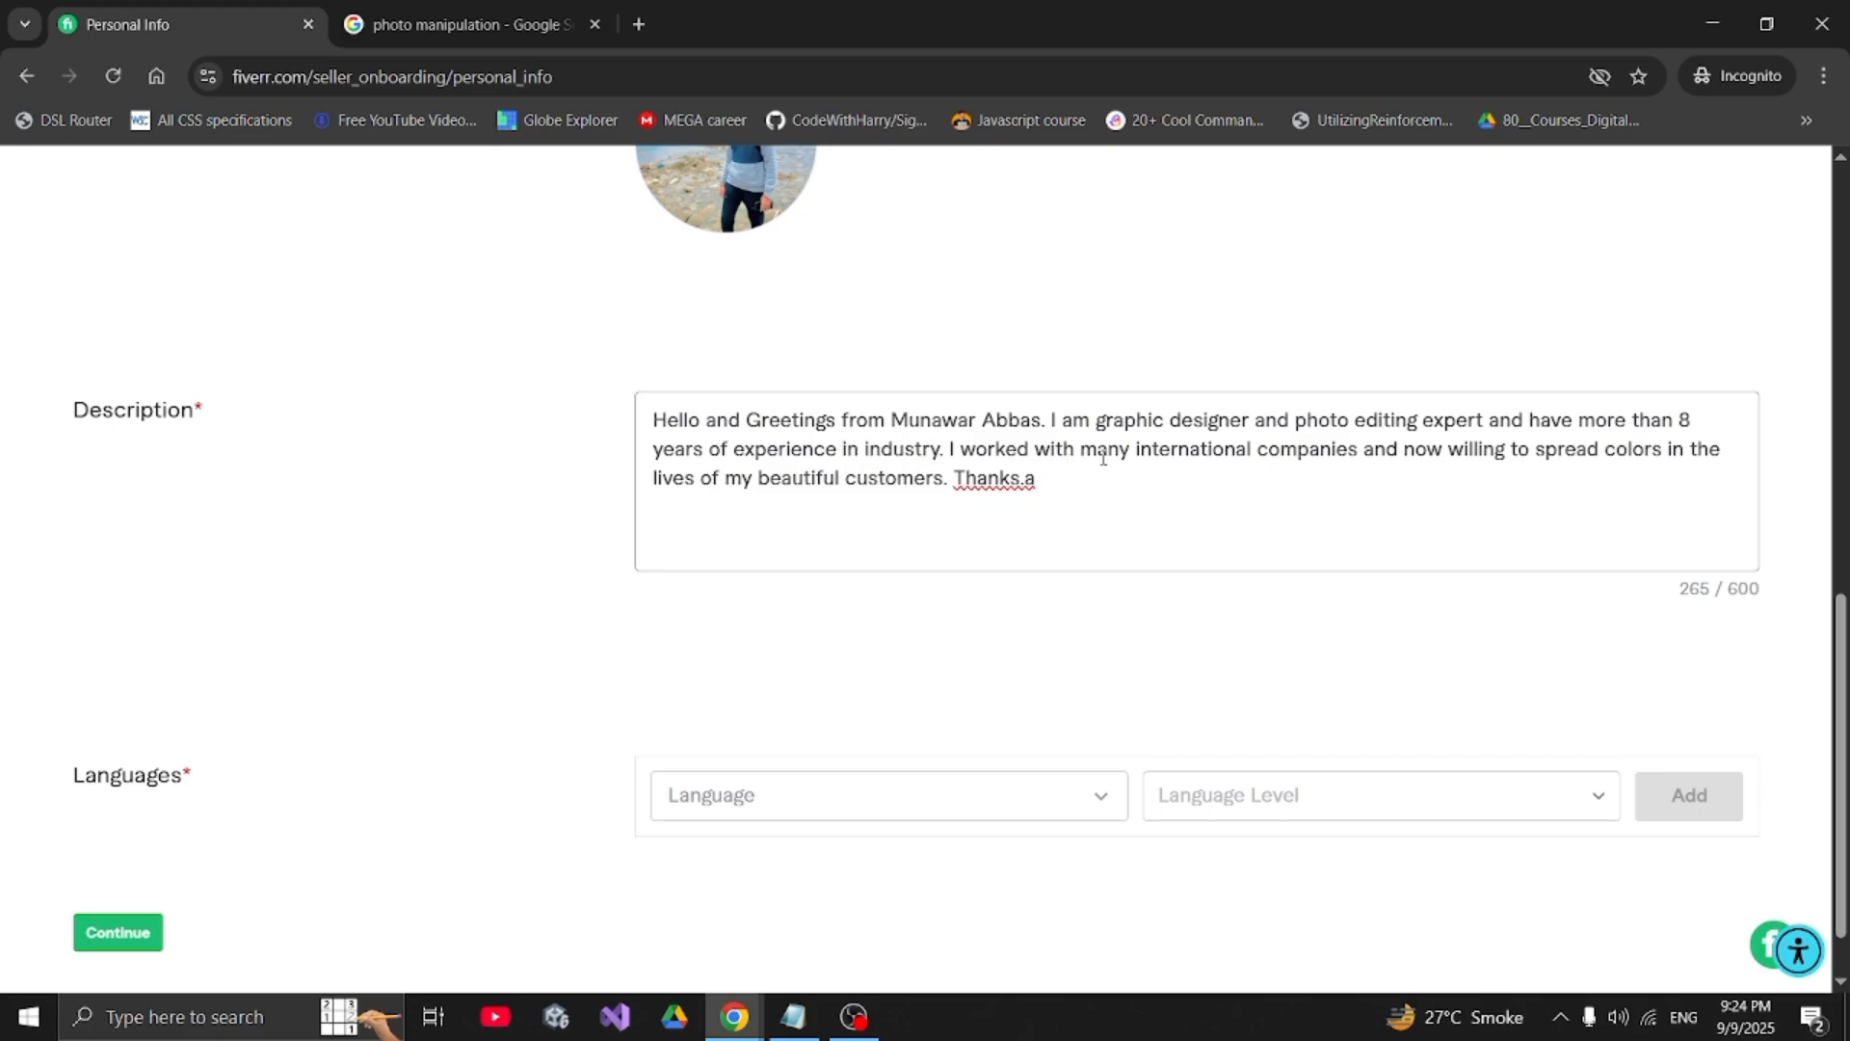
drag(1081, 451, 1354, 457)
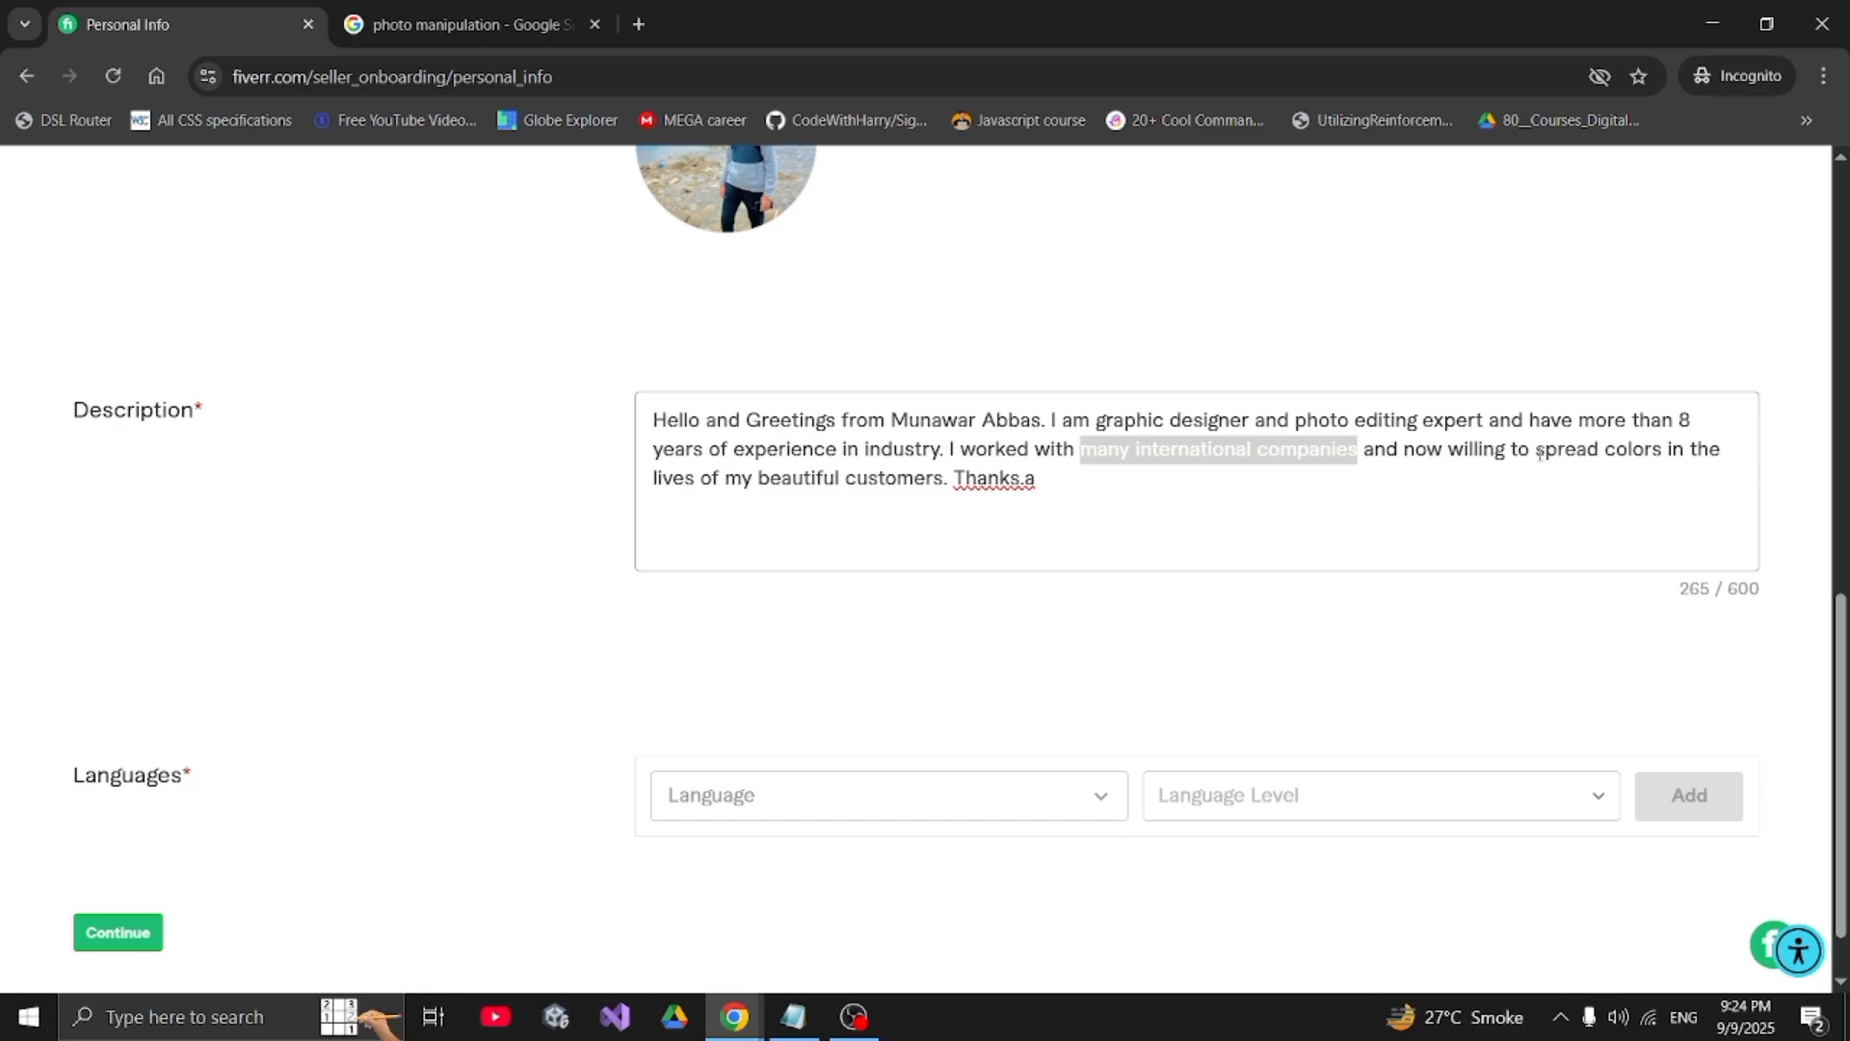
drag(1539, 451, 694, 480)
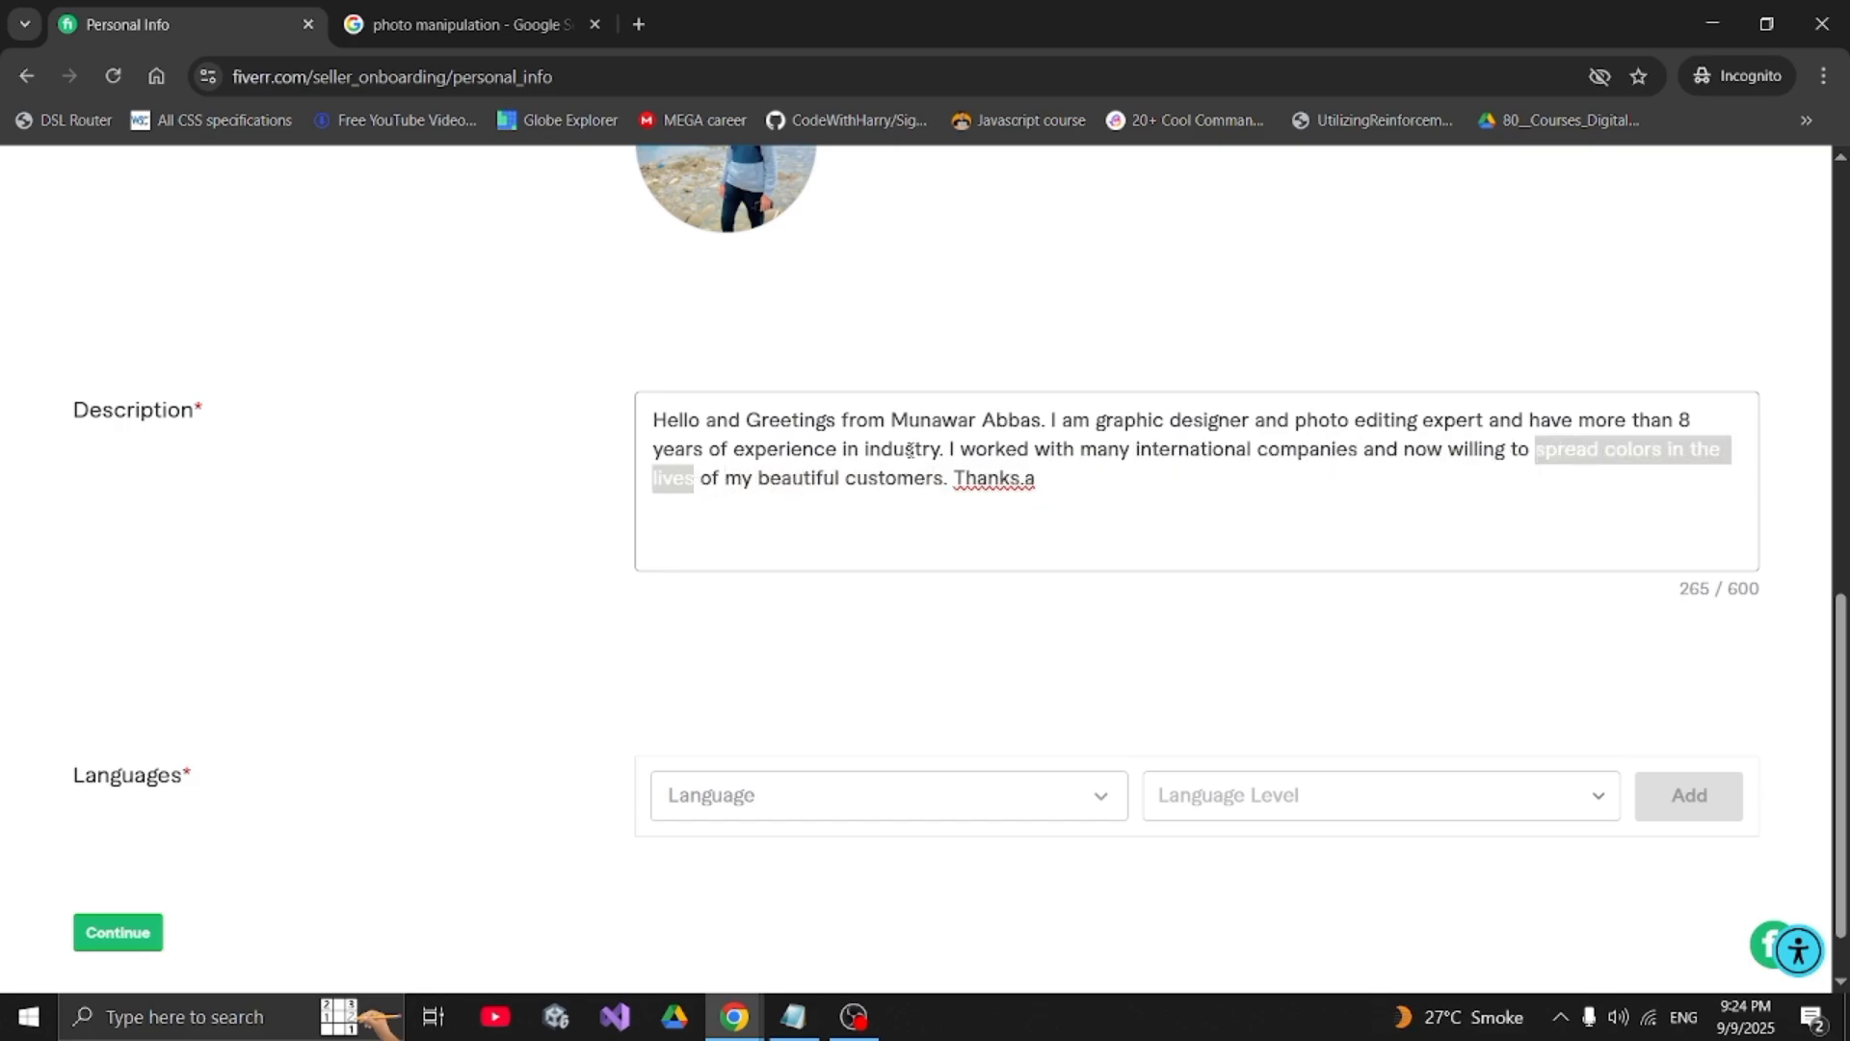
drag(1405, 451, 1496, 455)
click(1496, 453)
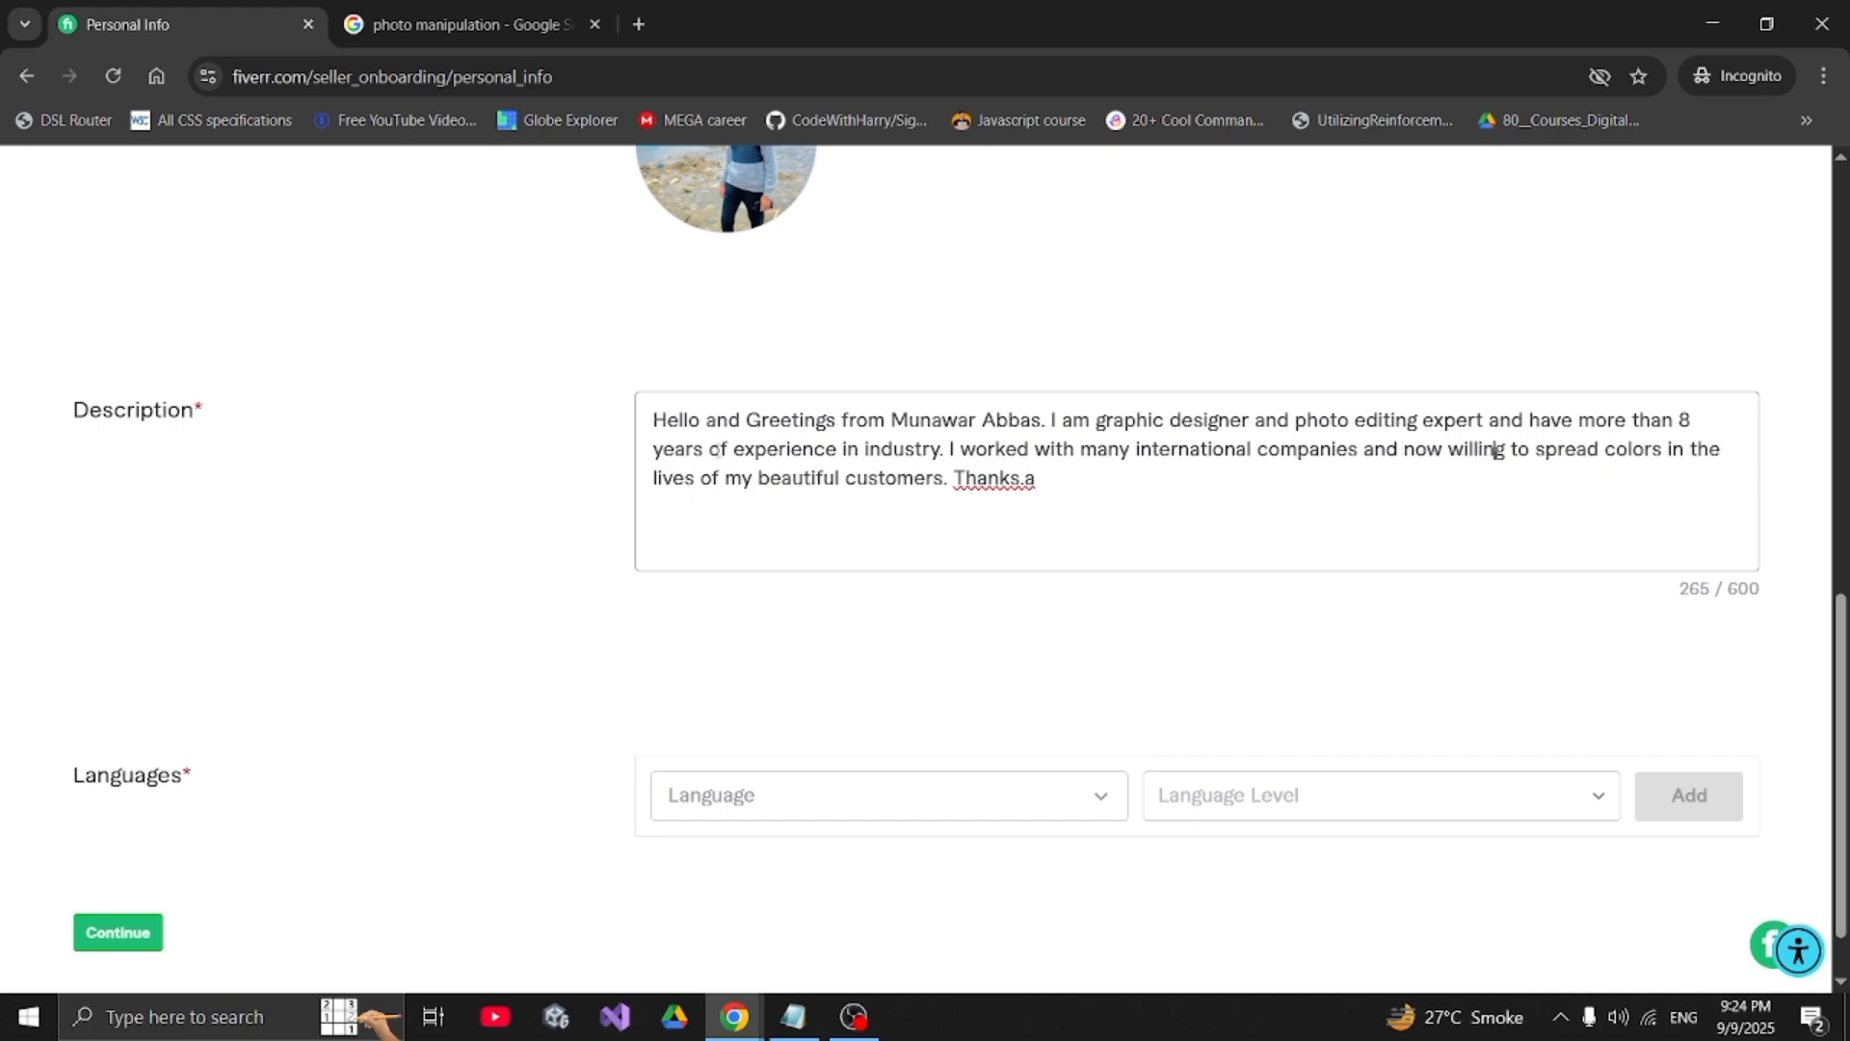
drag(758, 482, 949, 496)
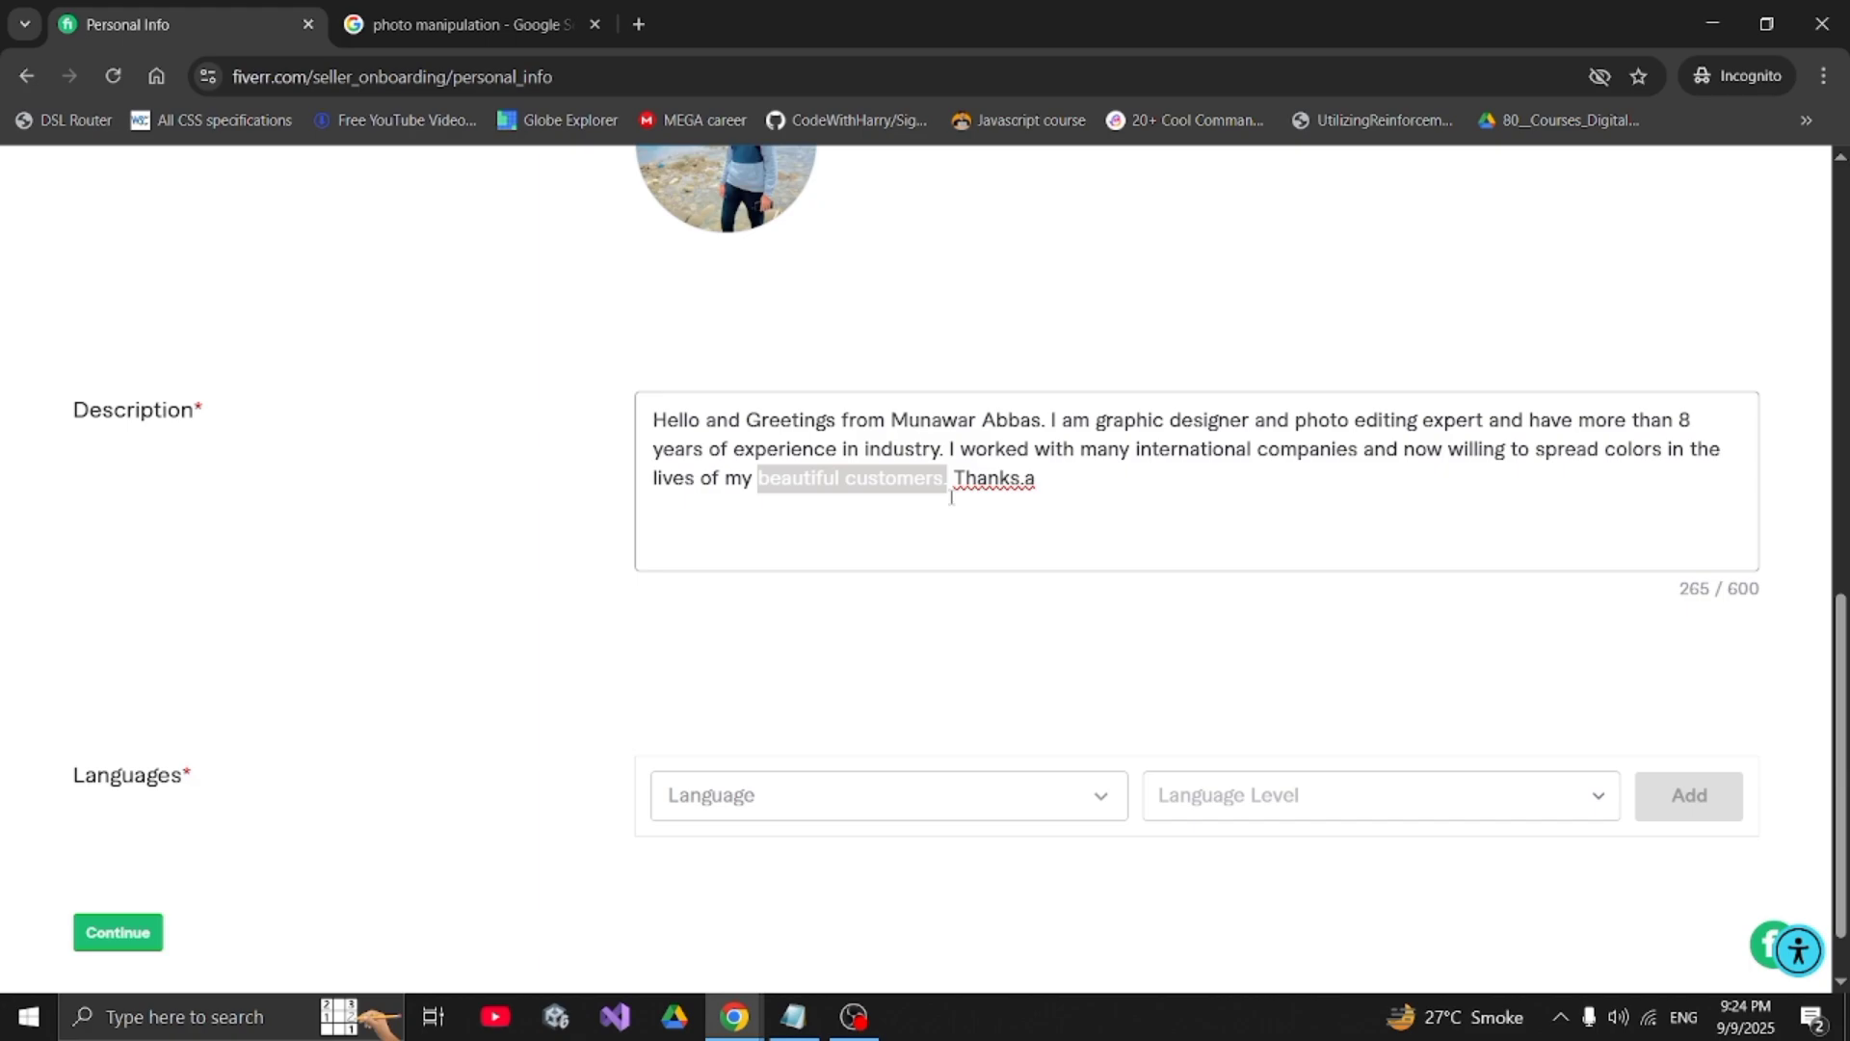
- Remove the stray 'a' after 'Thanks.' so the bio counts 264 / 600 characters
click(1065, 496)
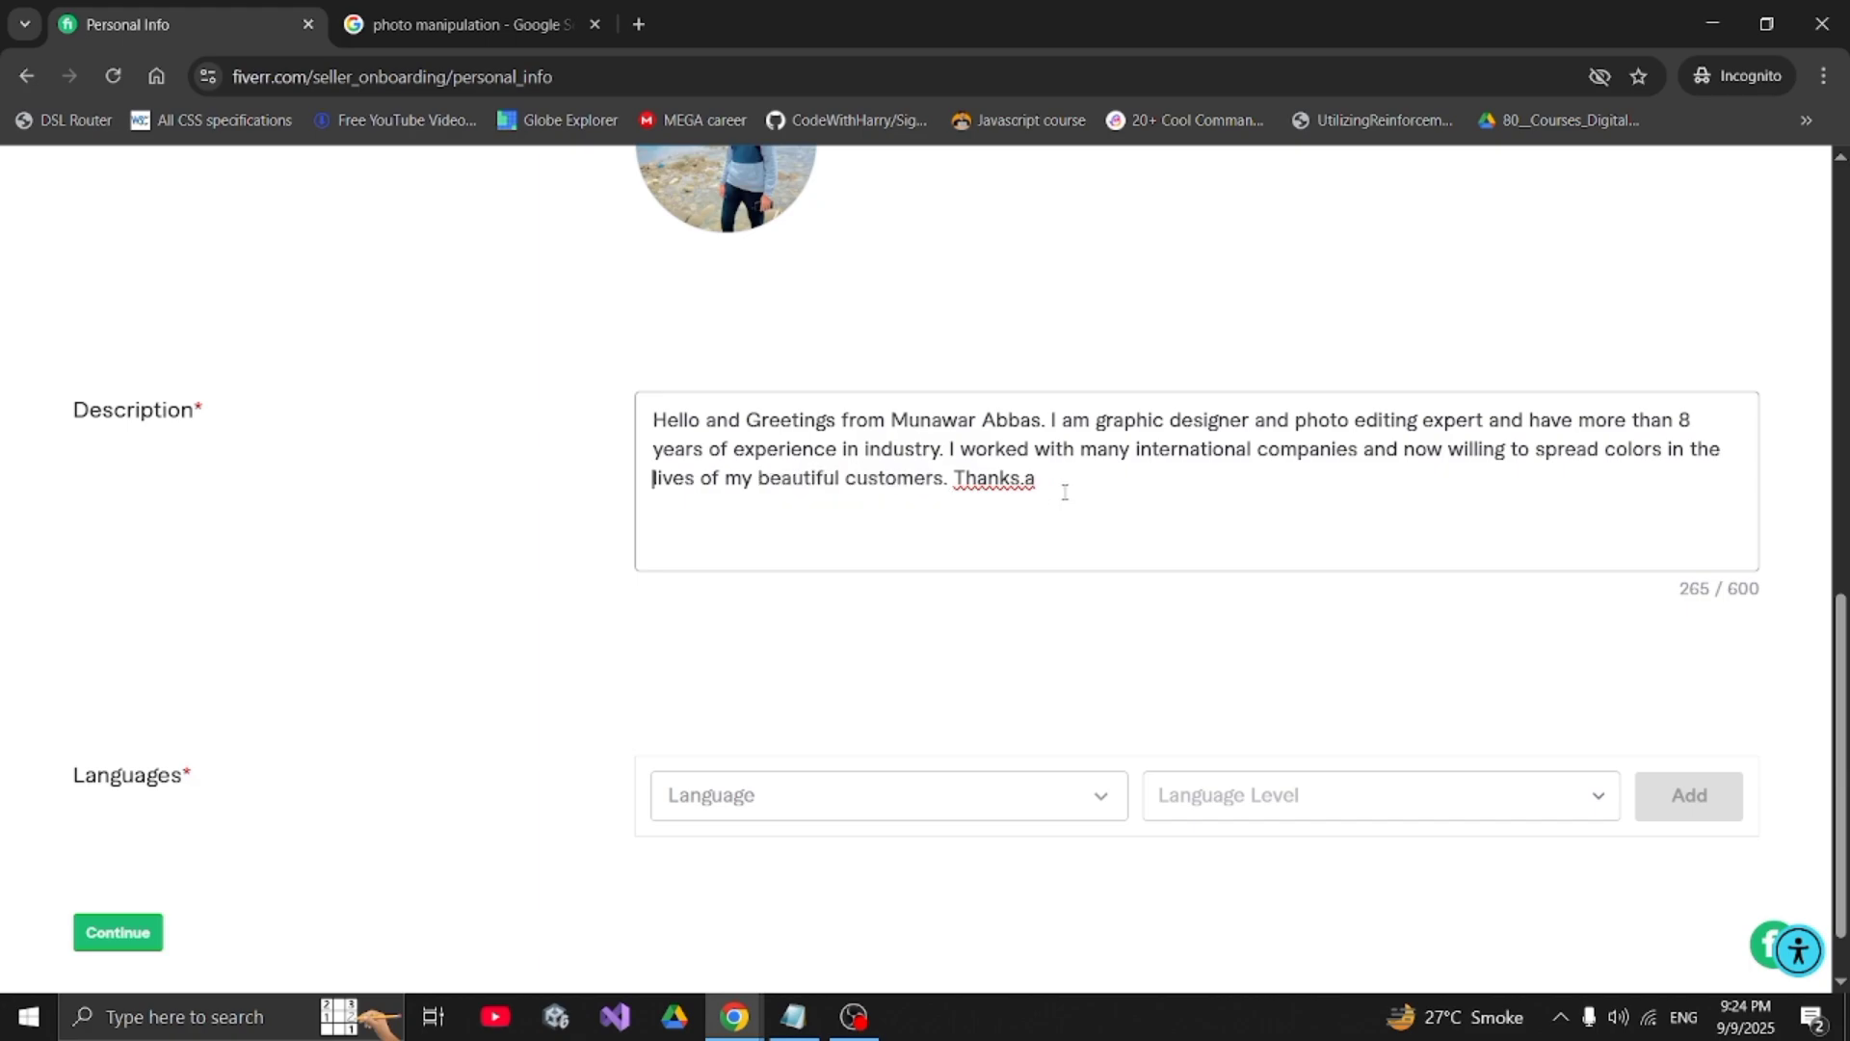
key(BackSpace)
double_click(991, 482)
click(1256, 710)
drag(1680, 589, 1766, 599)
- Add English at Fluent proficiency to the Languages table
click(1660, 617)
scroll(1660, 618, down, 1)
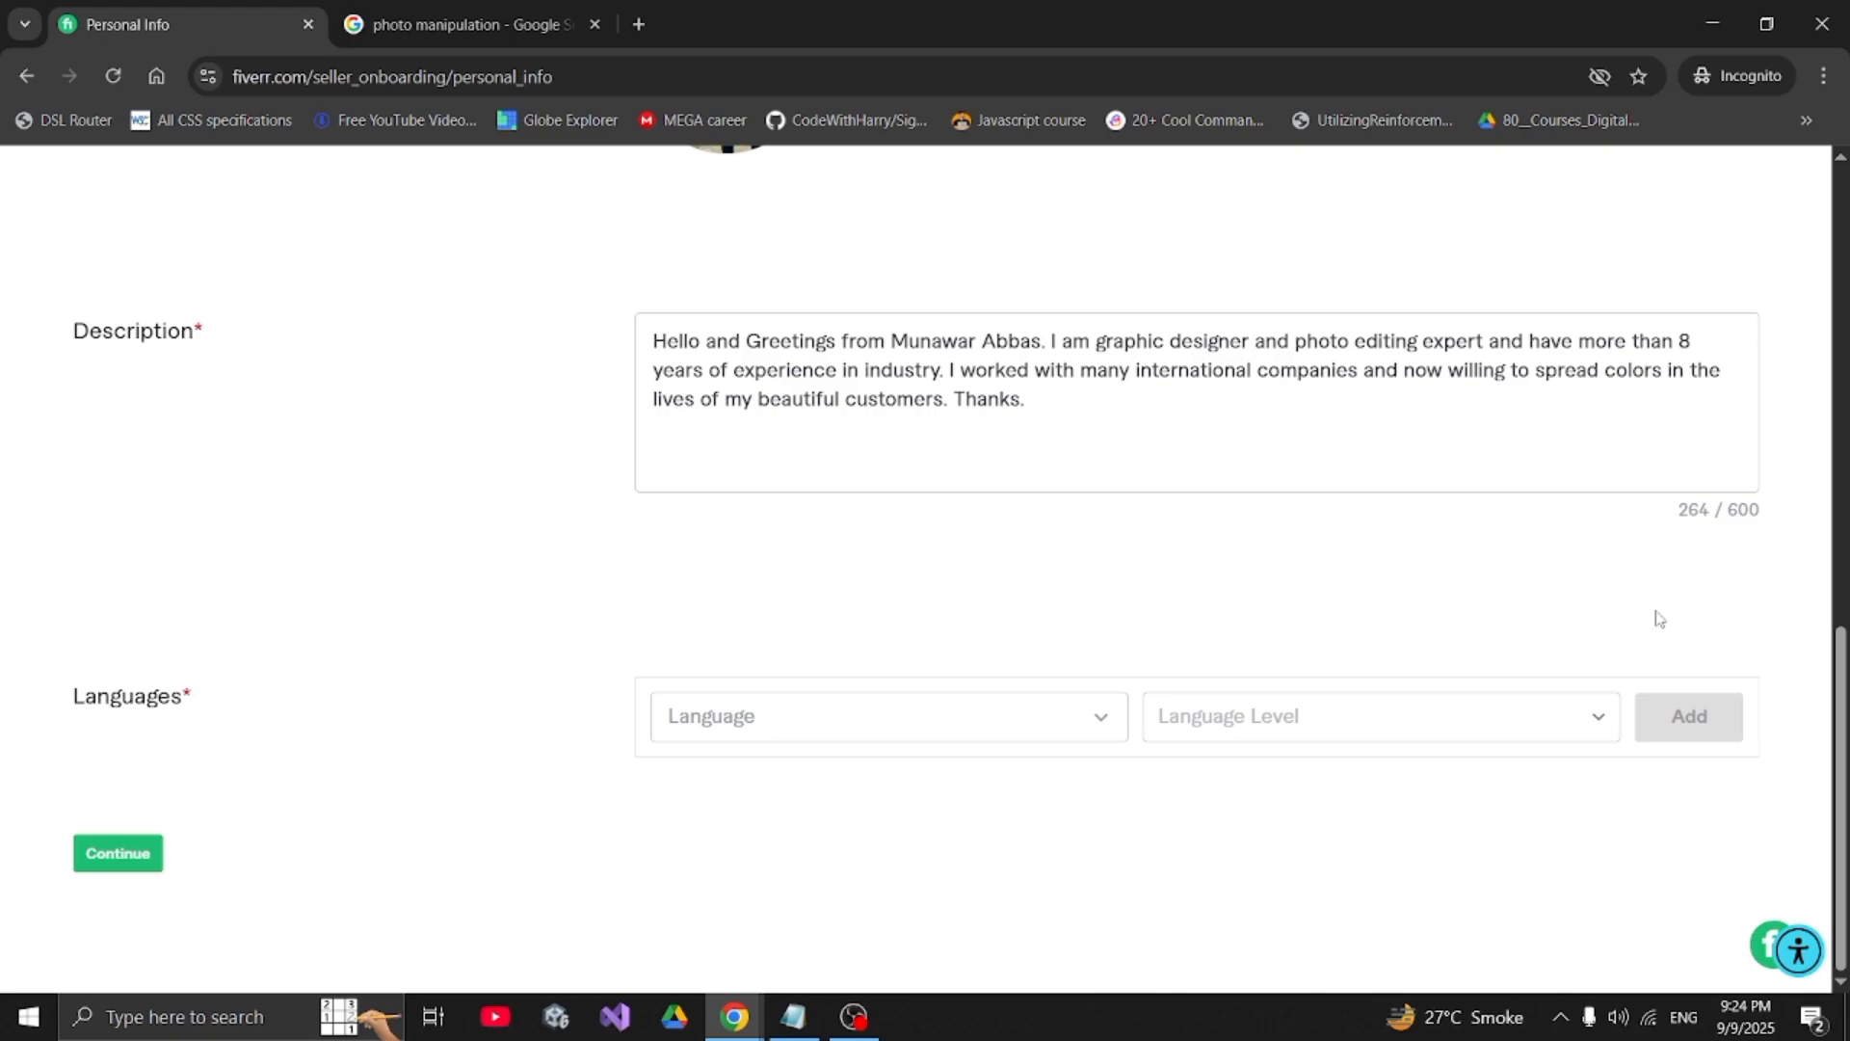
scroll(1660, 618, up, 10)
scroll(1660, 618, down, 10)
double_click(141, 696)
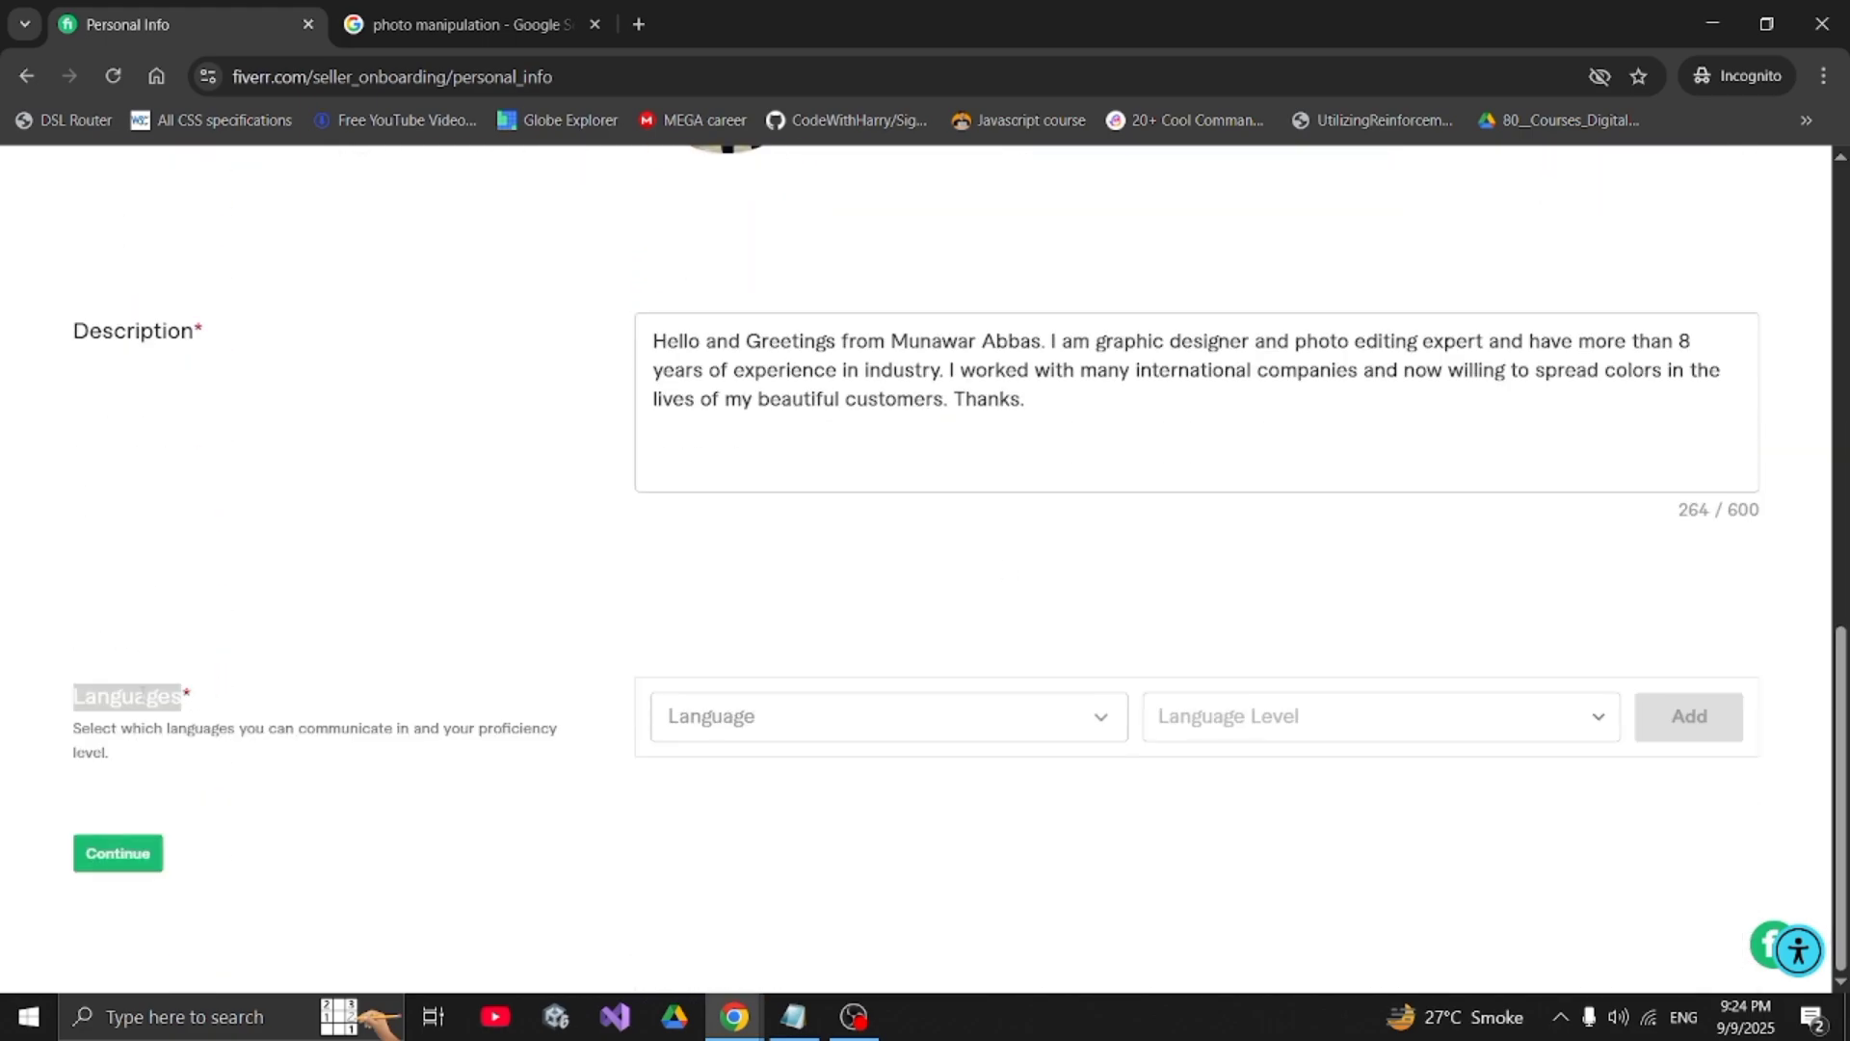
click(713, 721)
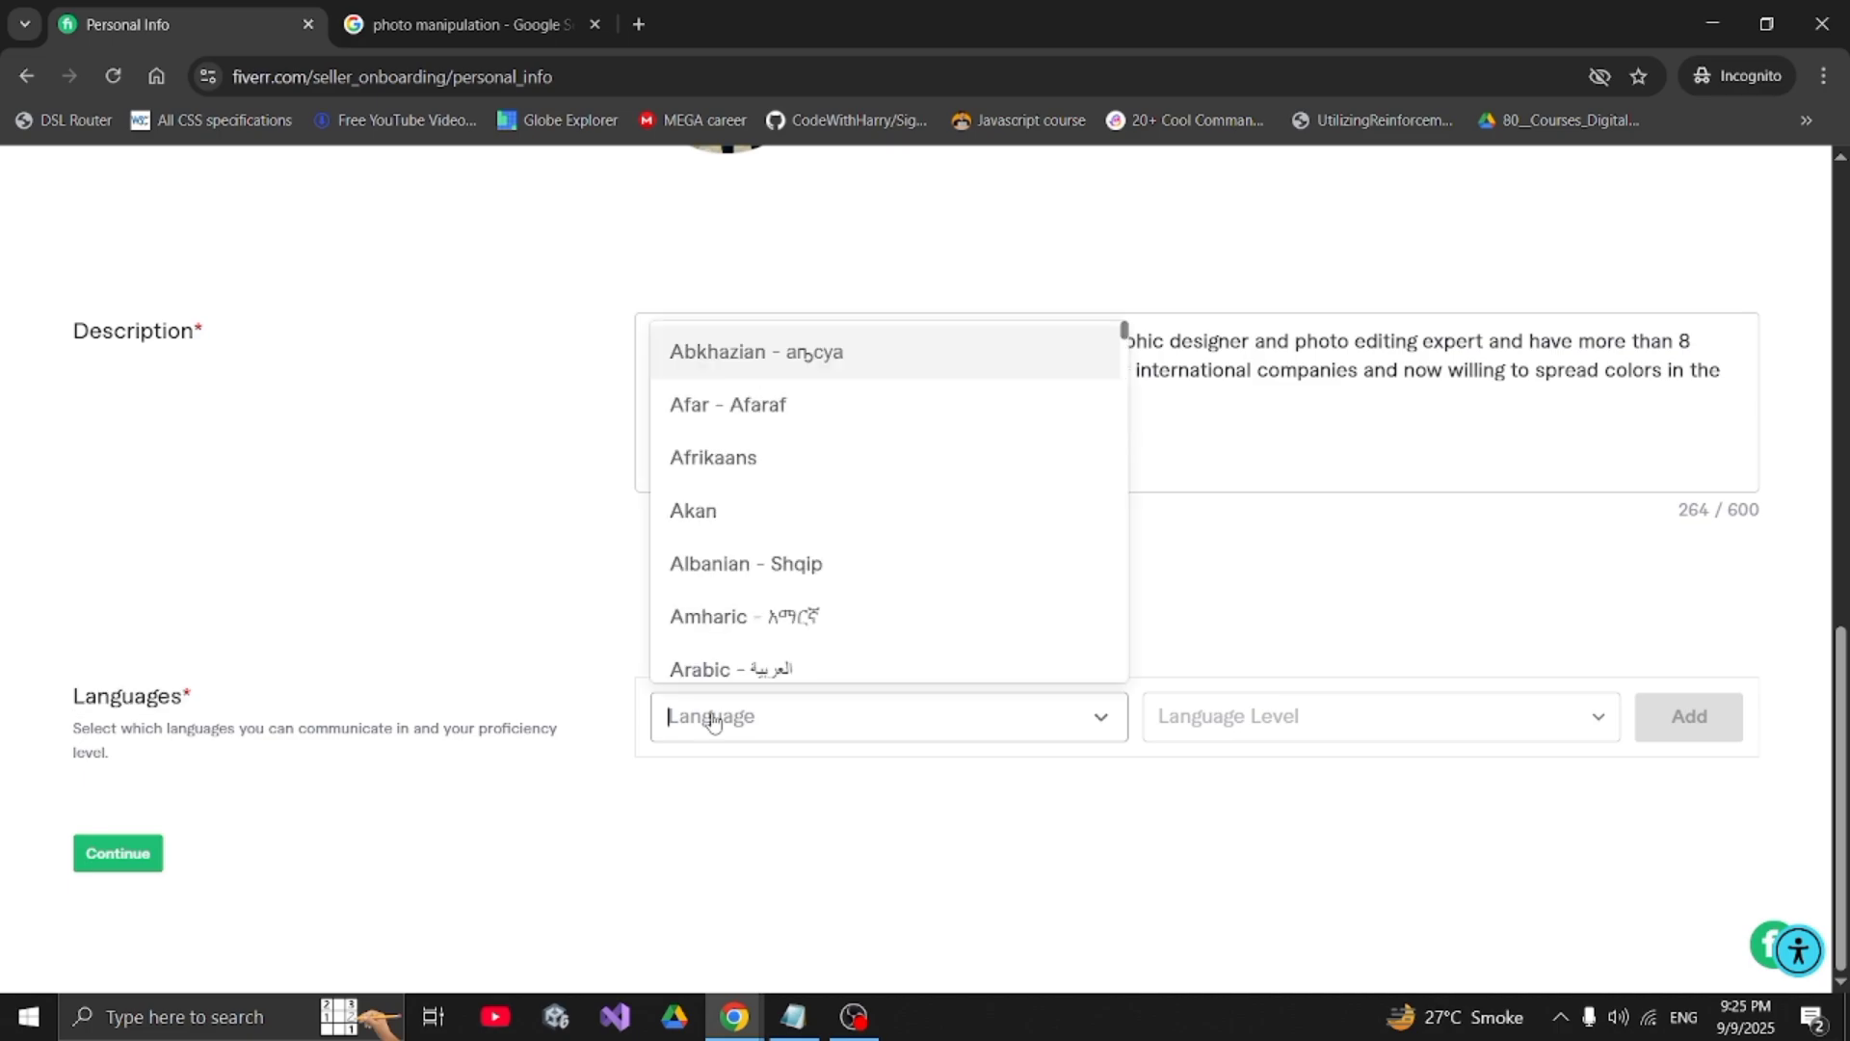
text(end)
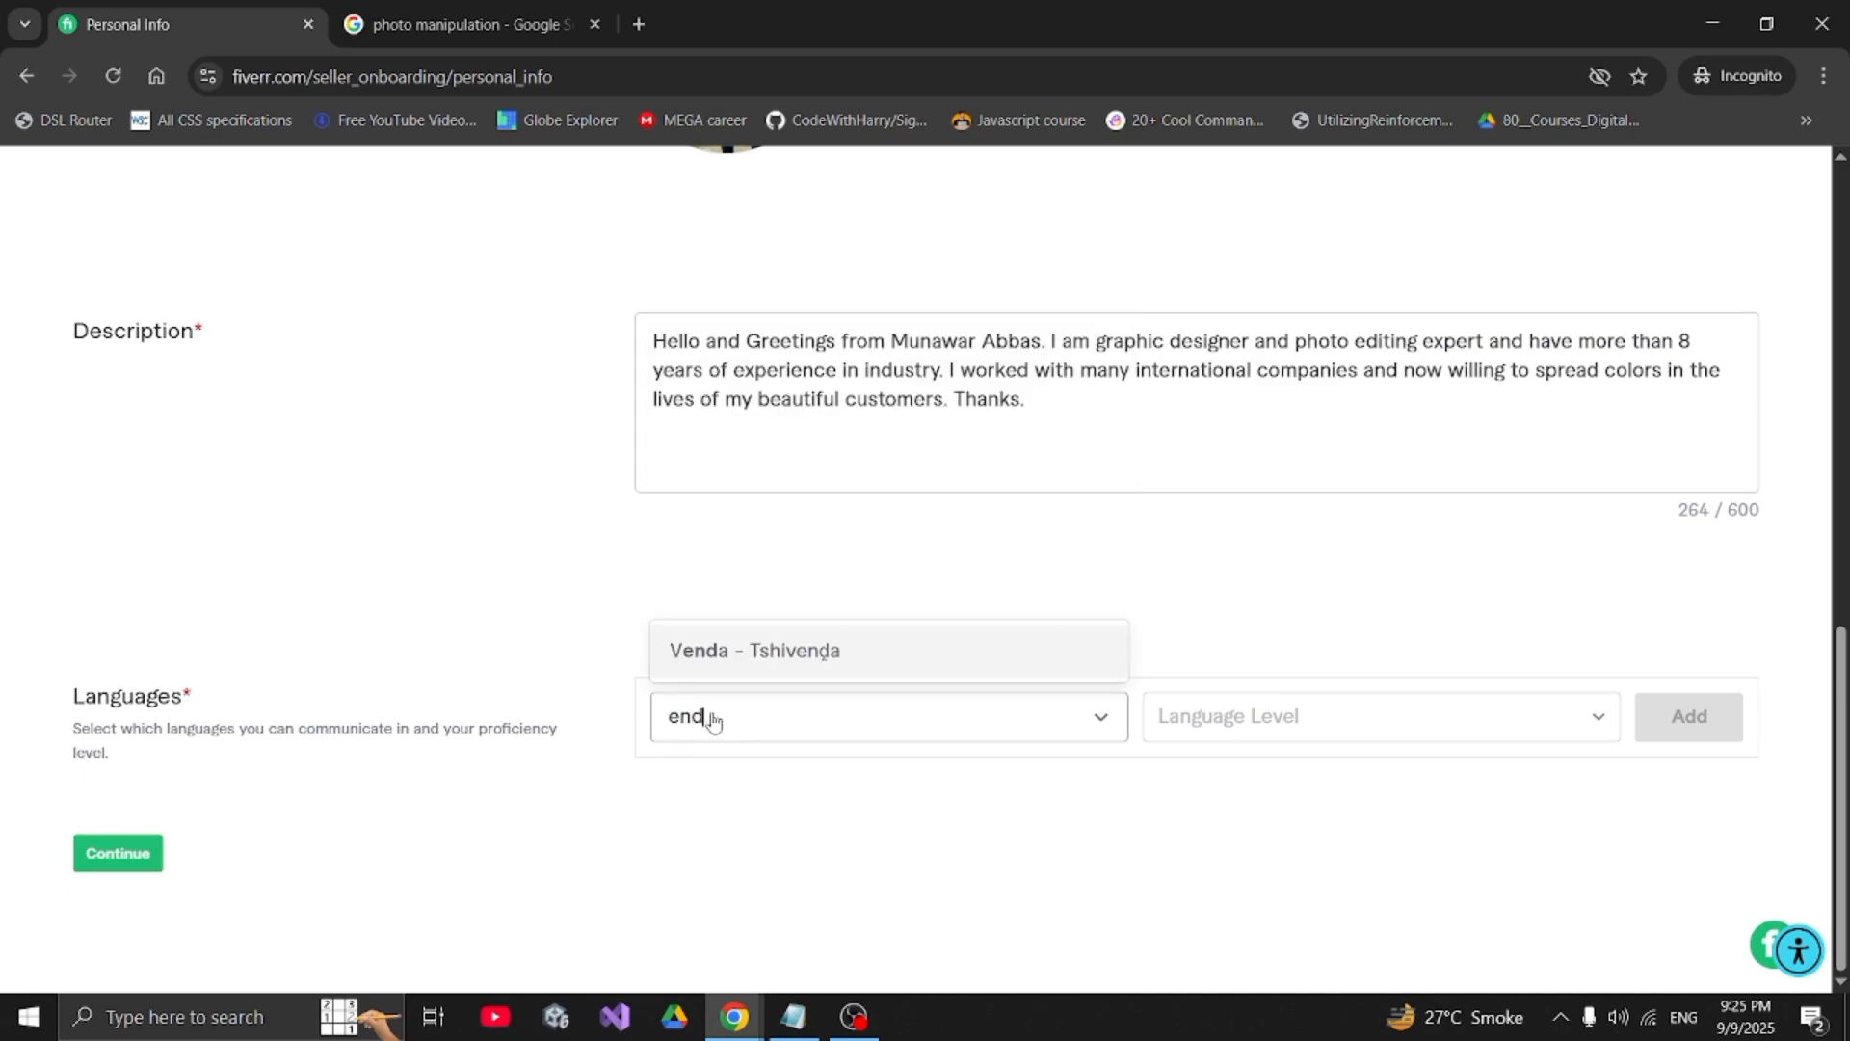
key(BackSpace)
text(gli)
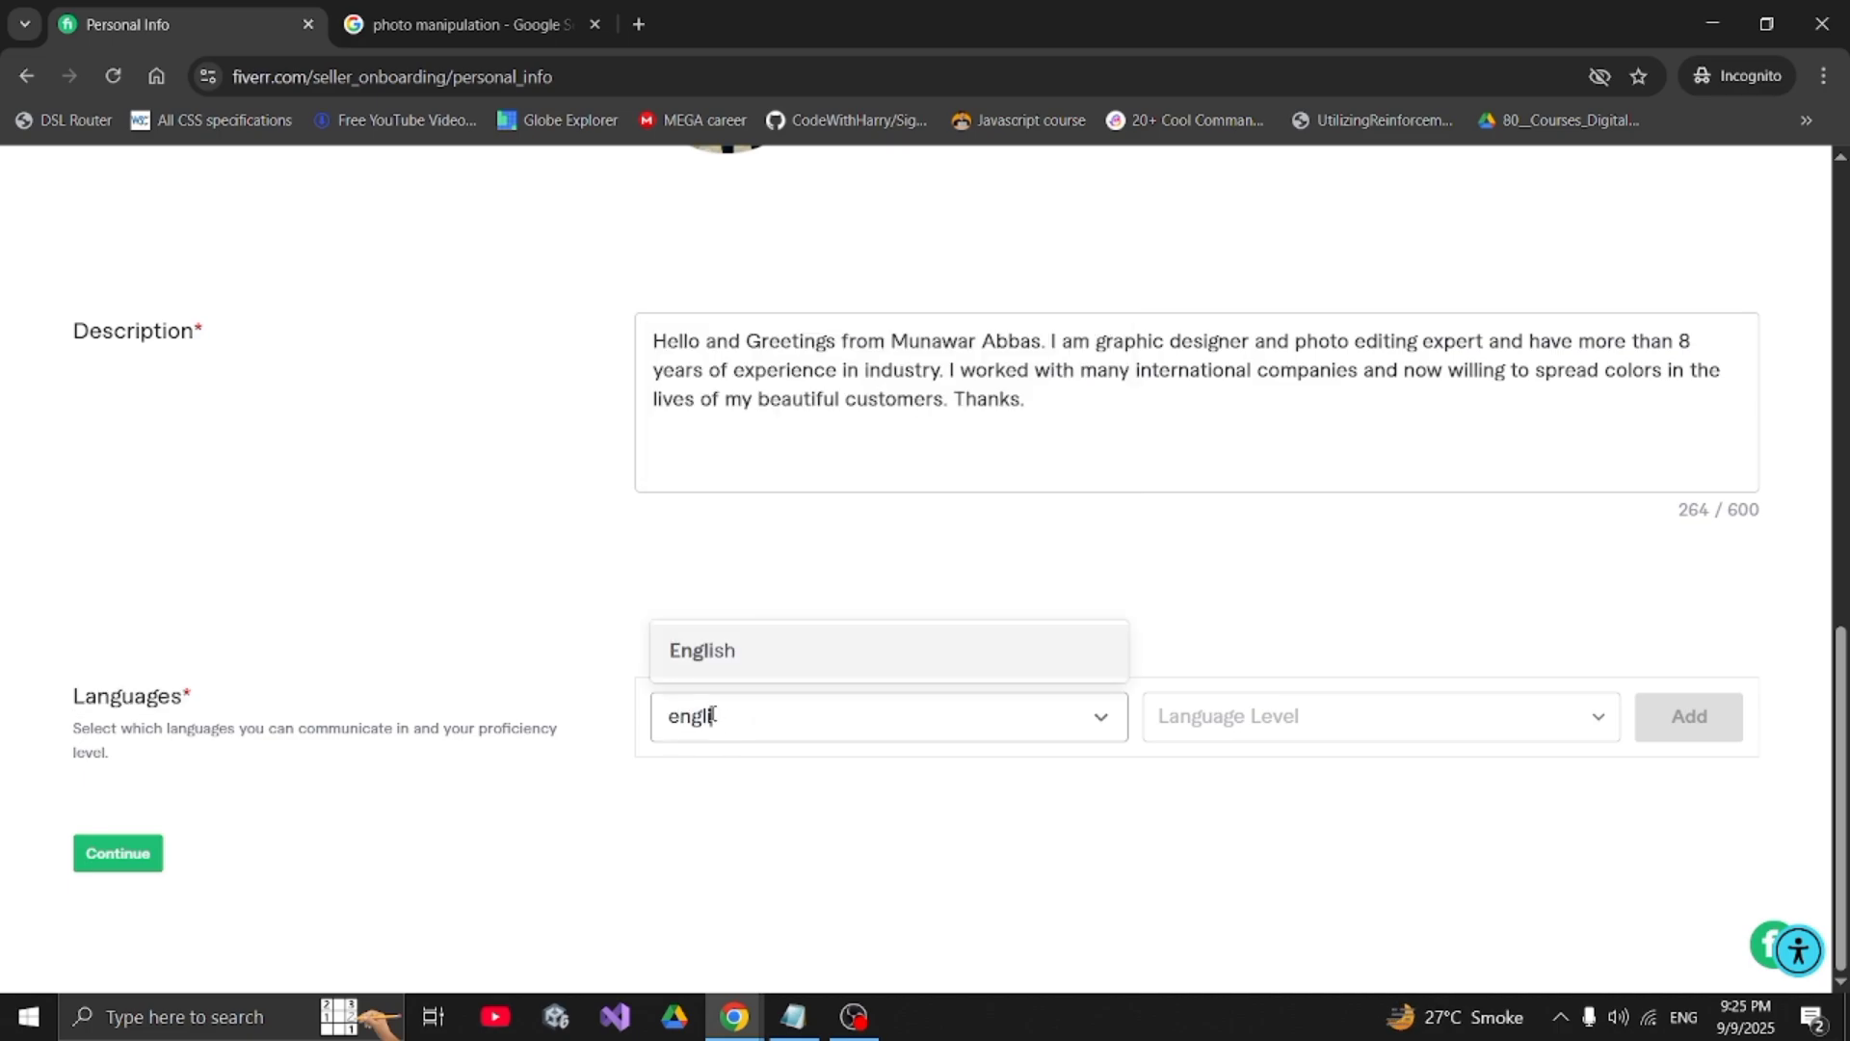
click(700, 652)
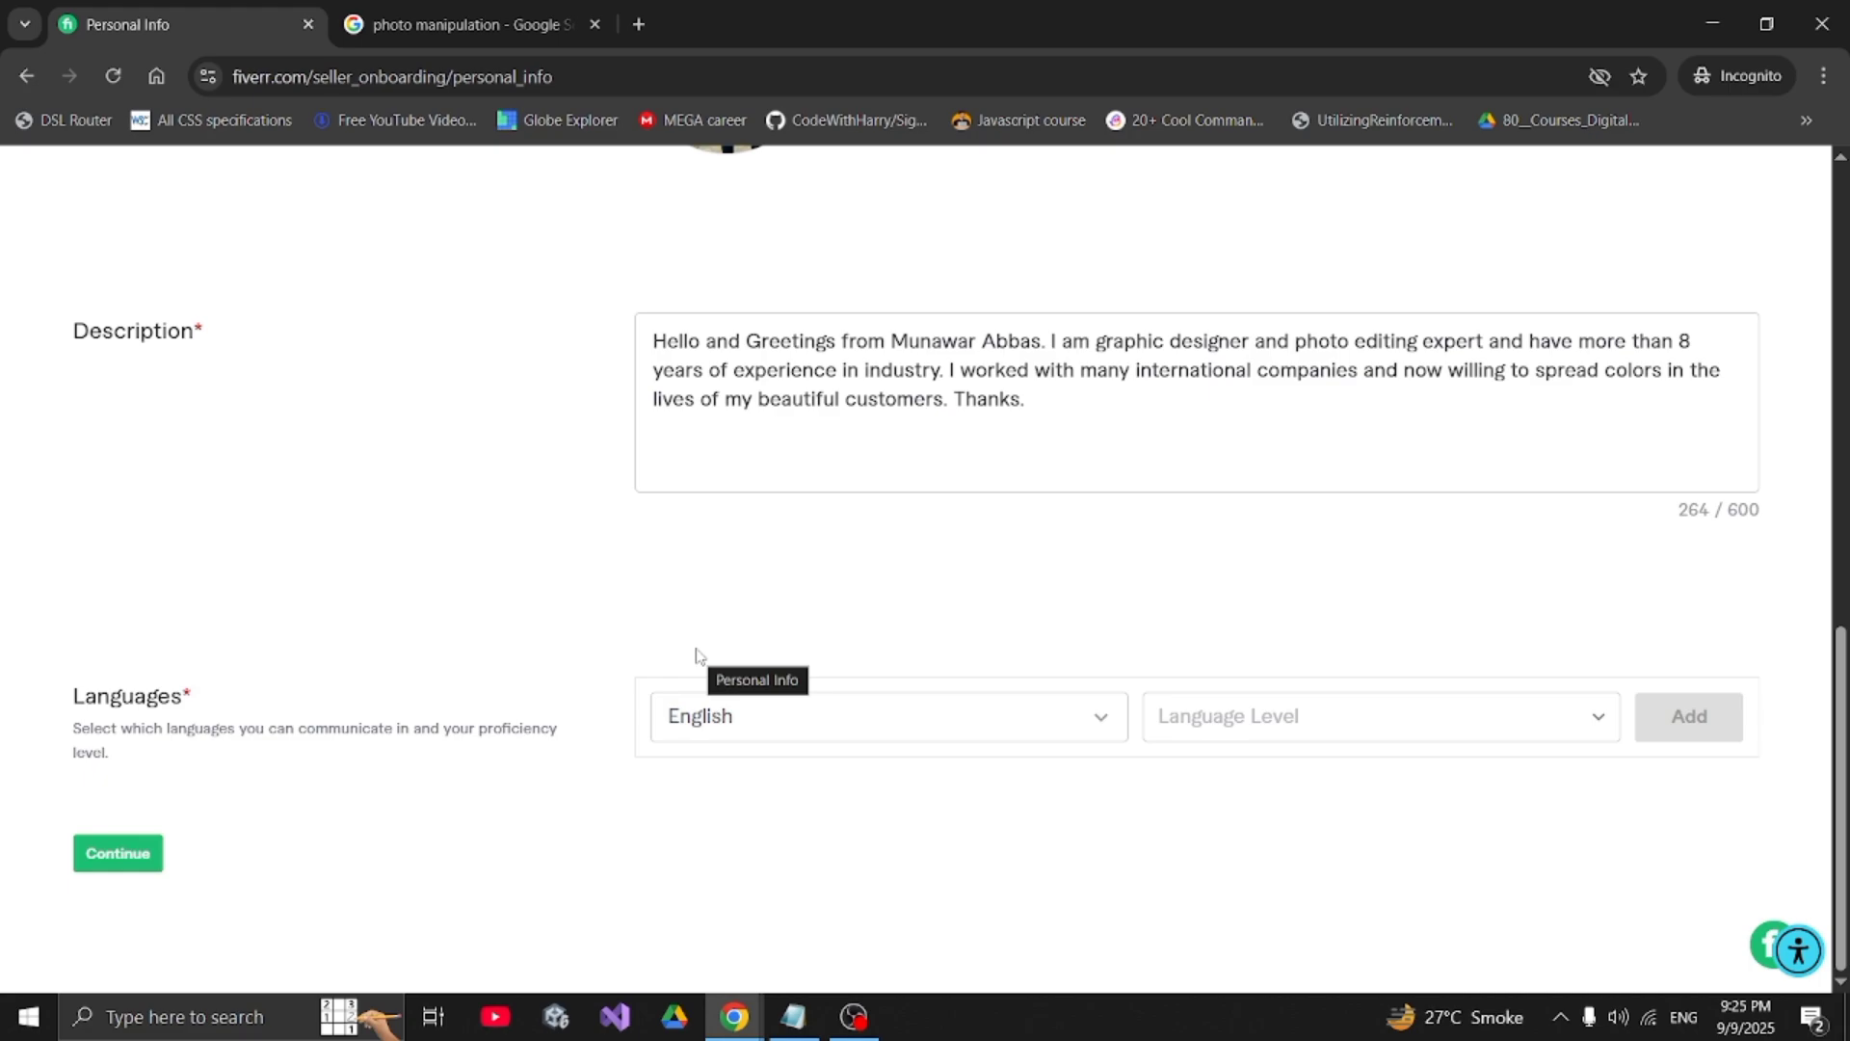
click(1273, 714)
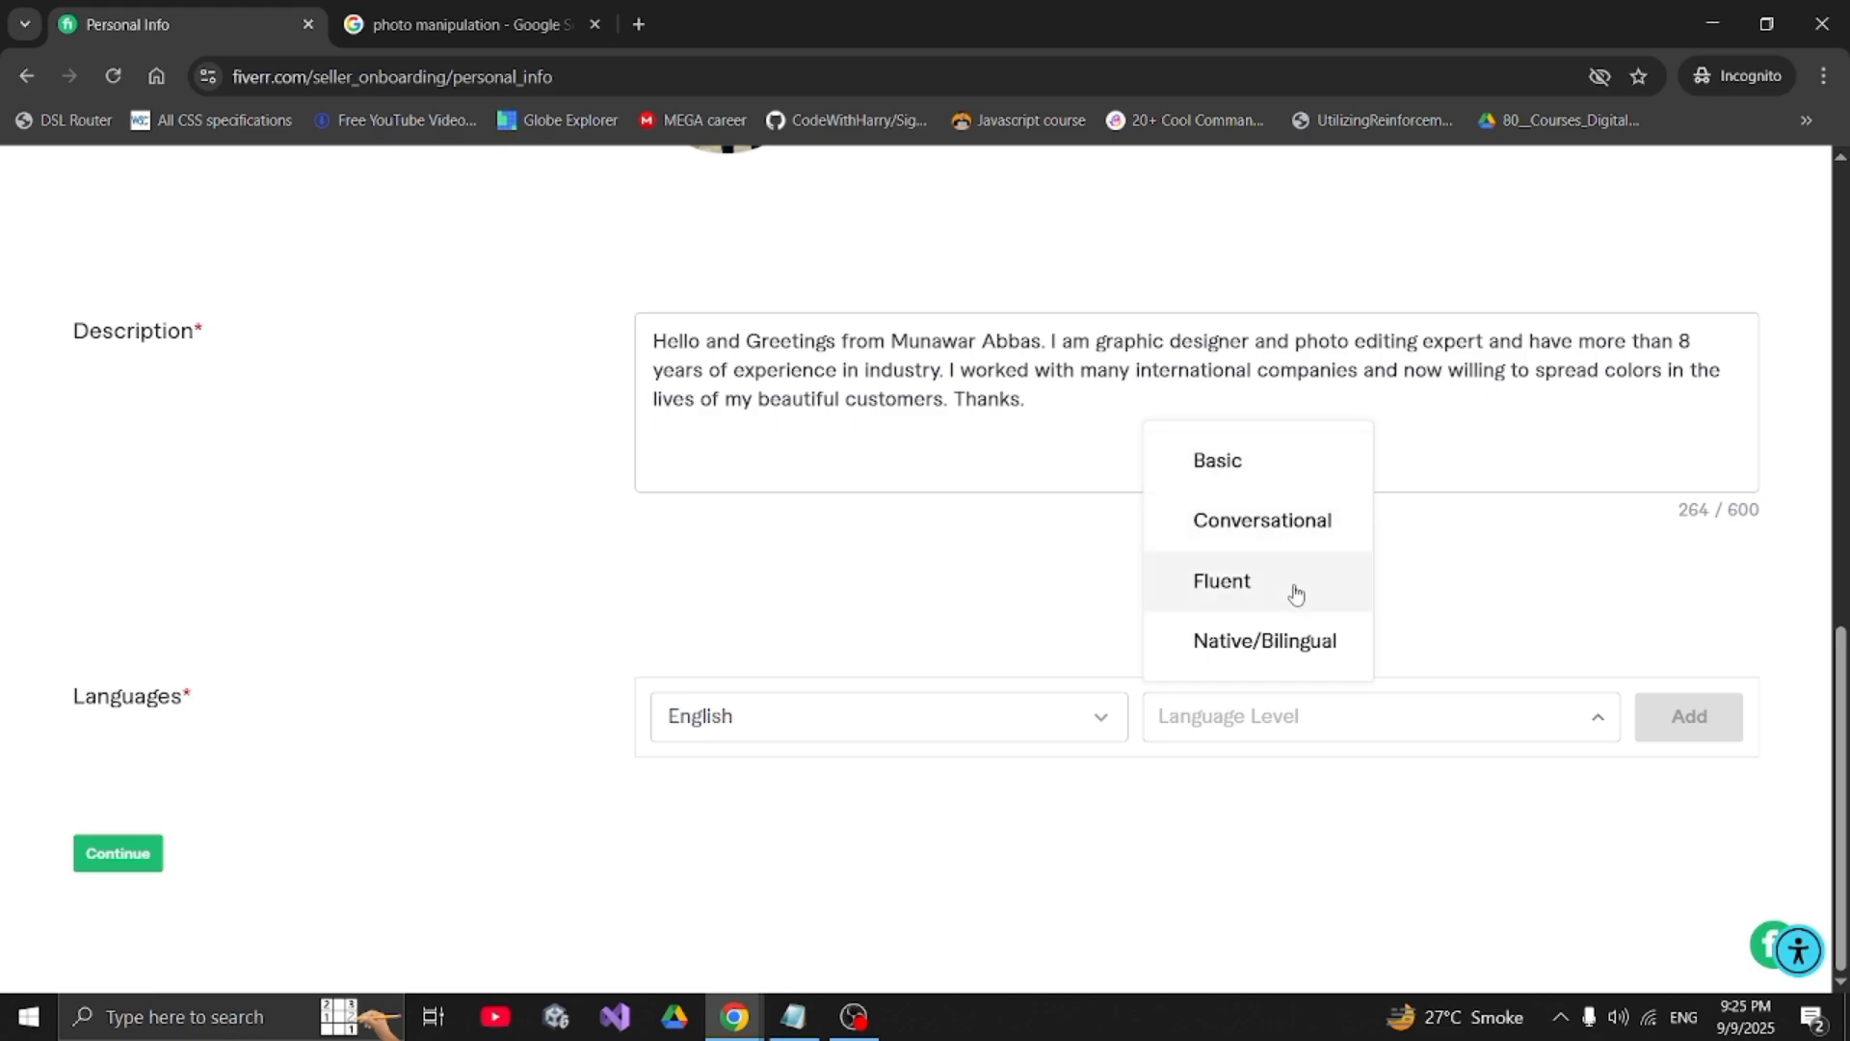
click(1238, 600)
click(1730, 721)
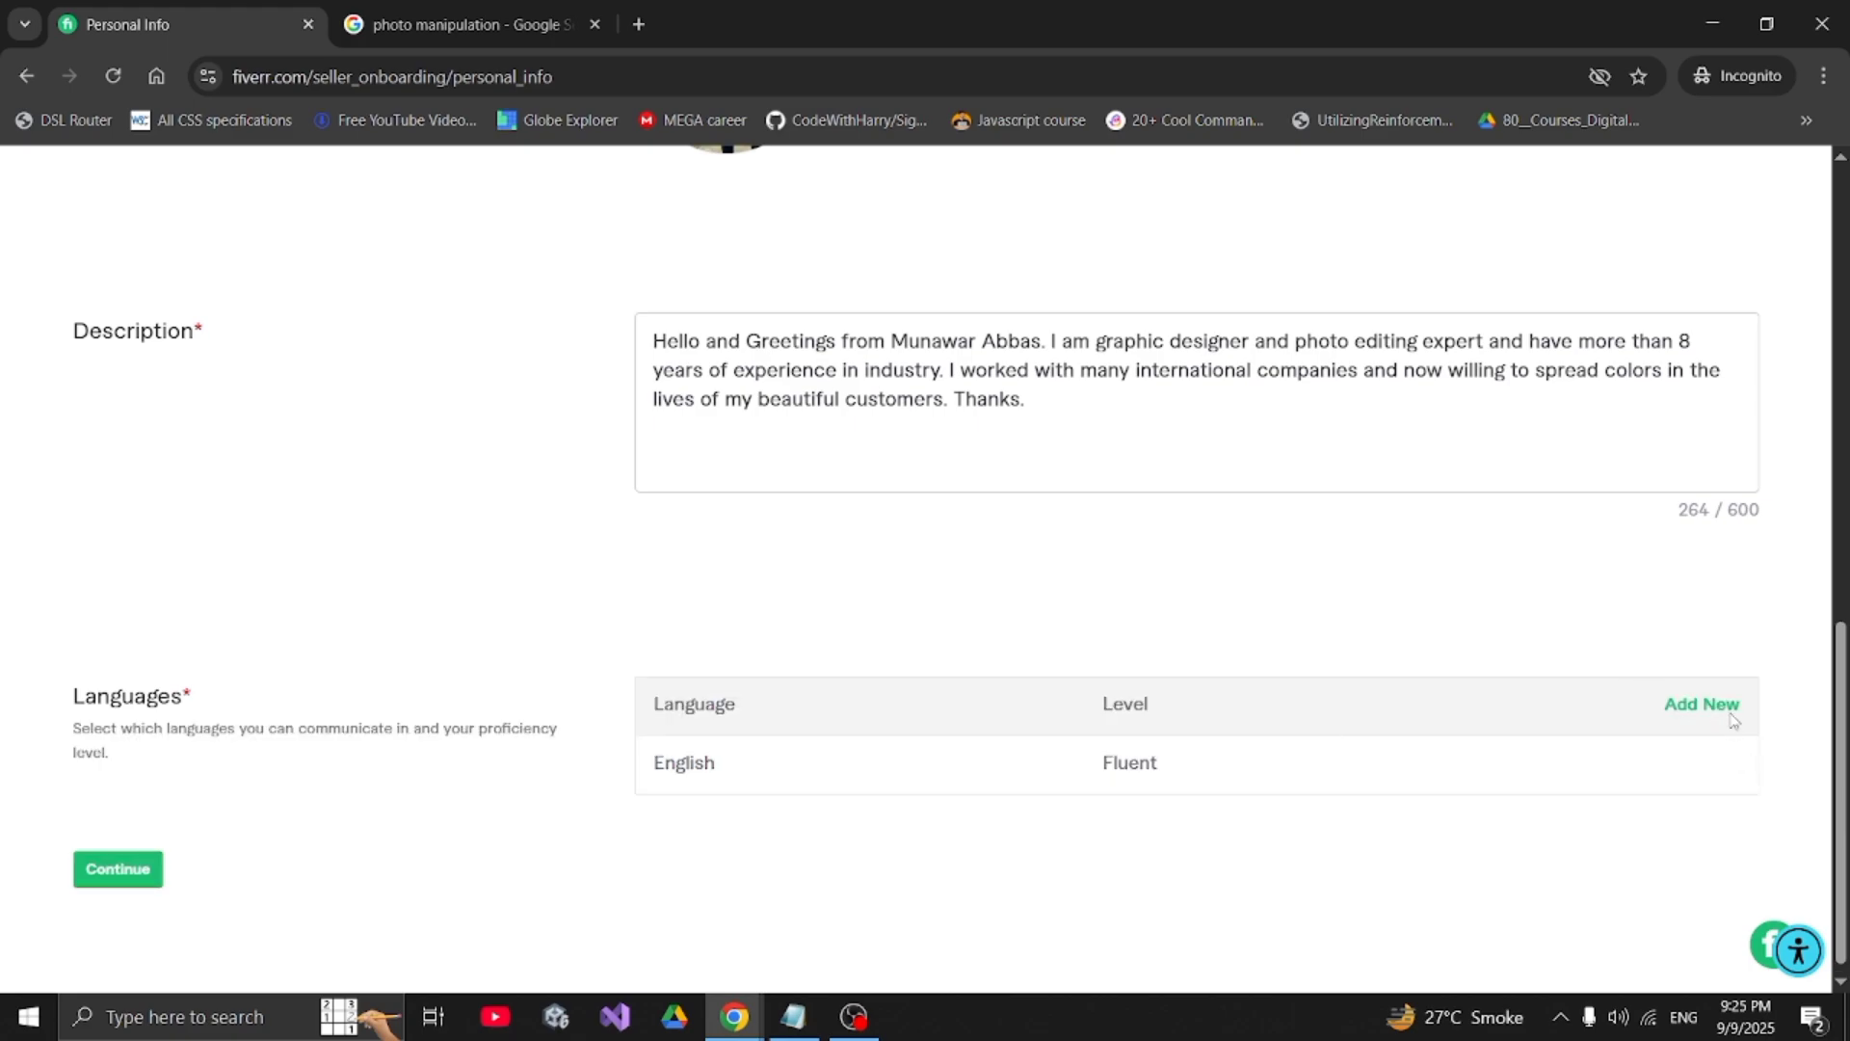
- Add Urdu at Native/Bilingual proficiency as a second language
click(1706, 707)
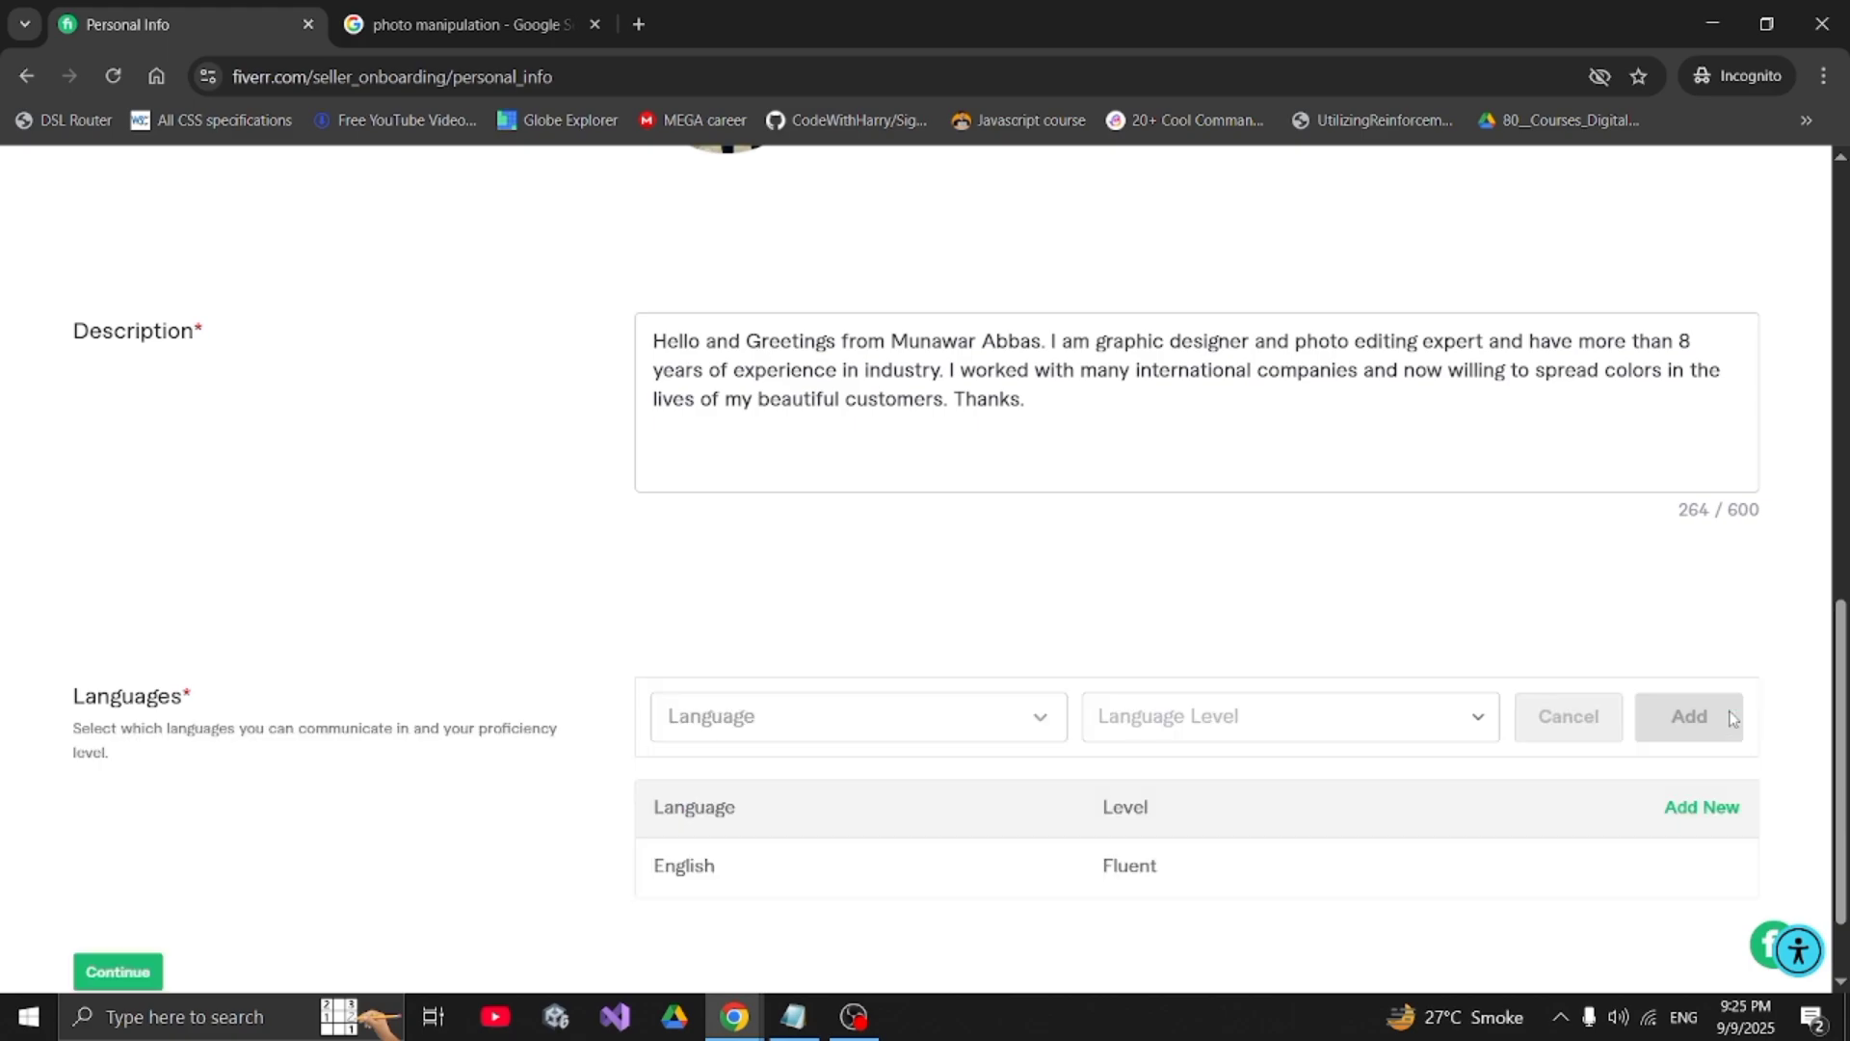
click(954, 711)
text(urdu)
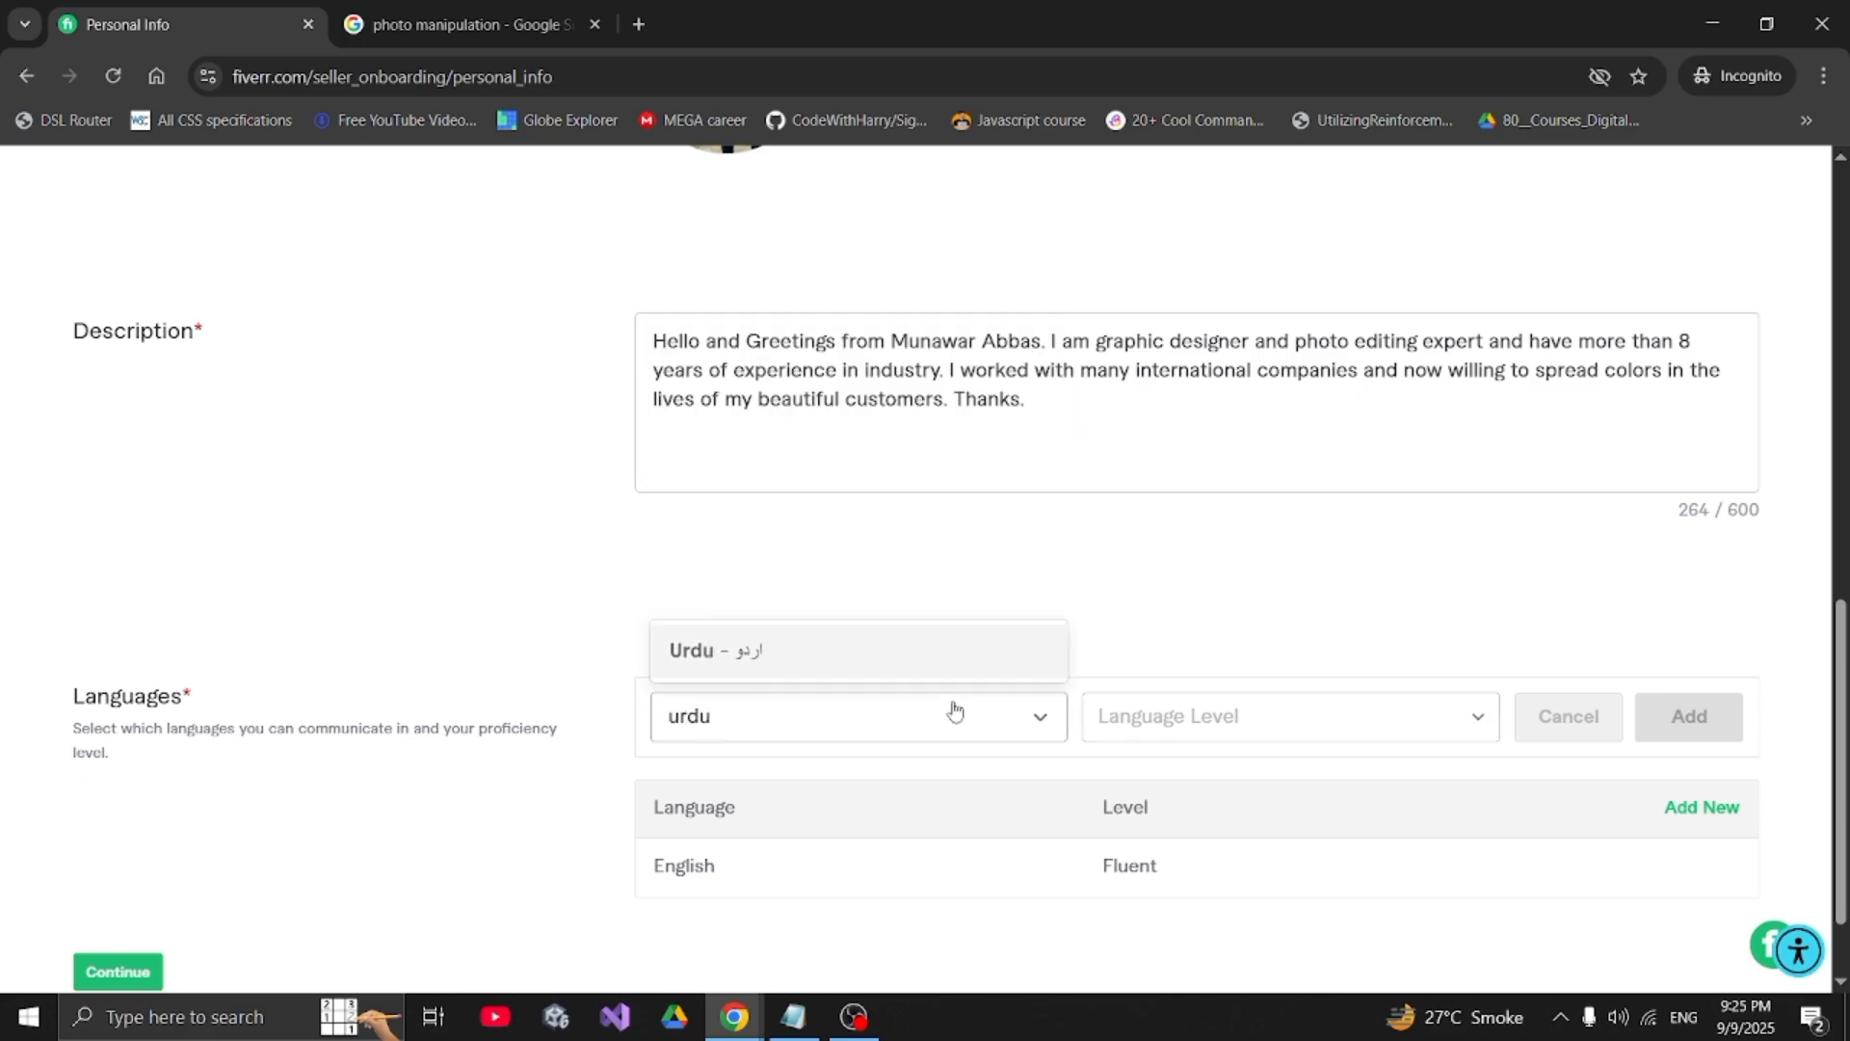
click(935, 663)
click(1118, 718)
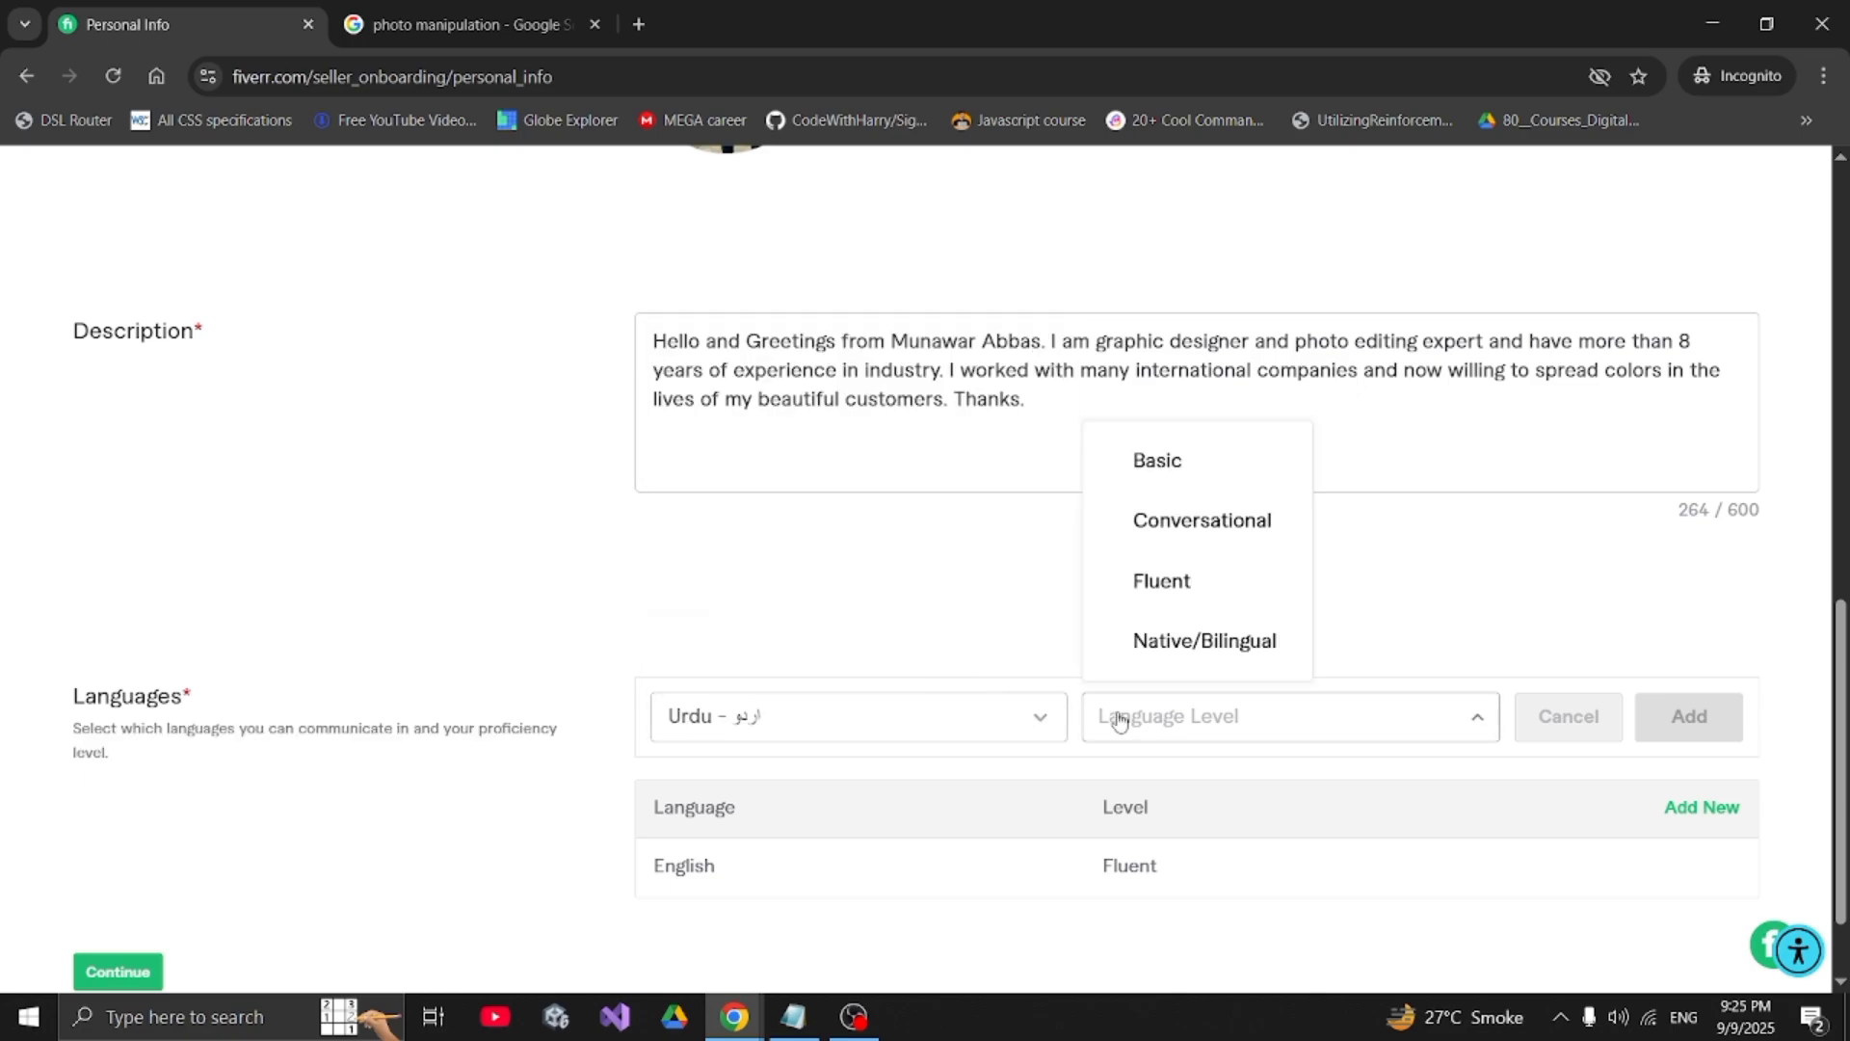
click(1133, 643)
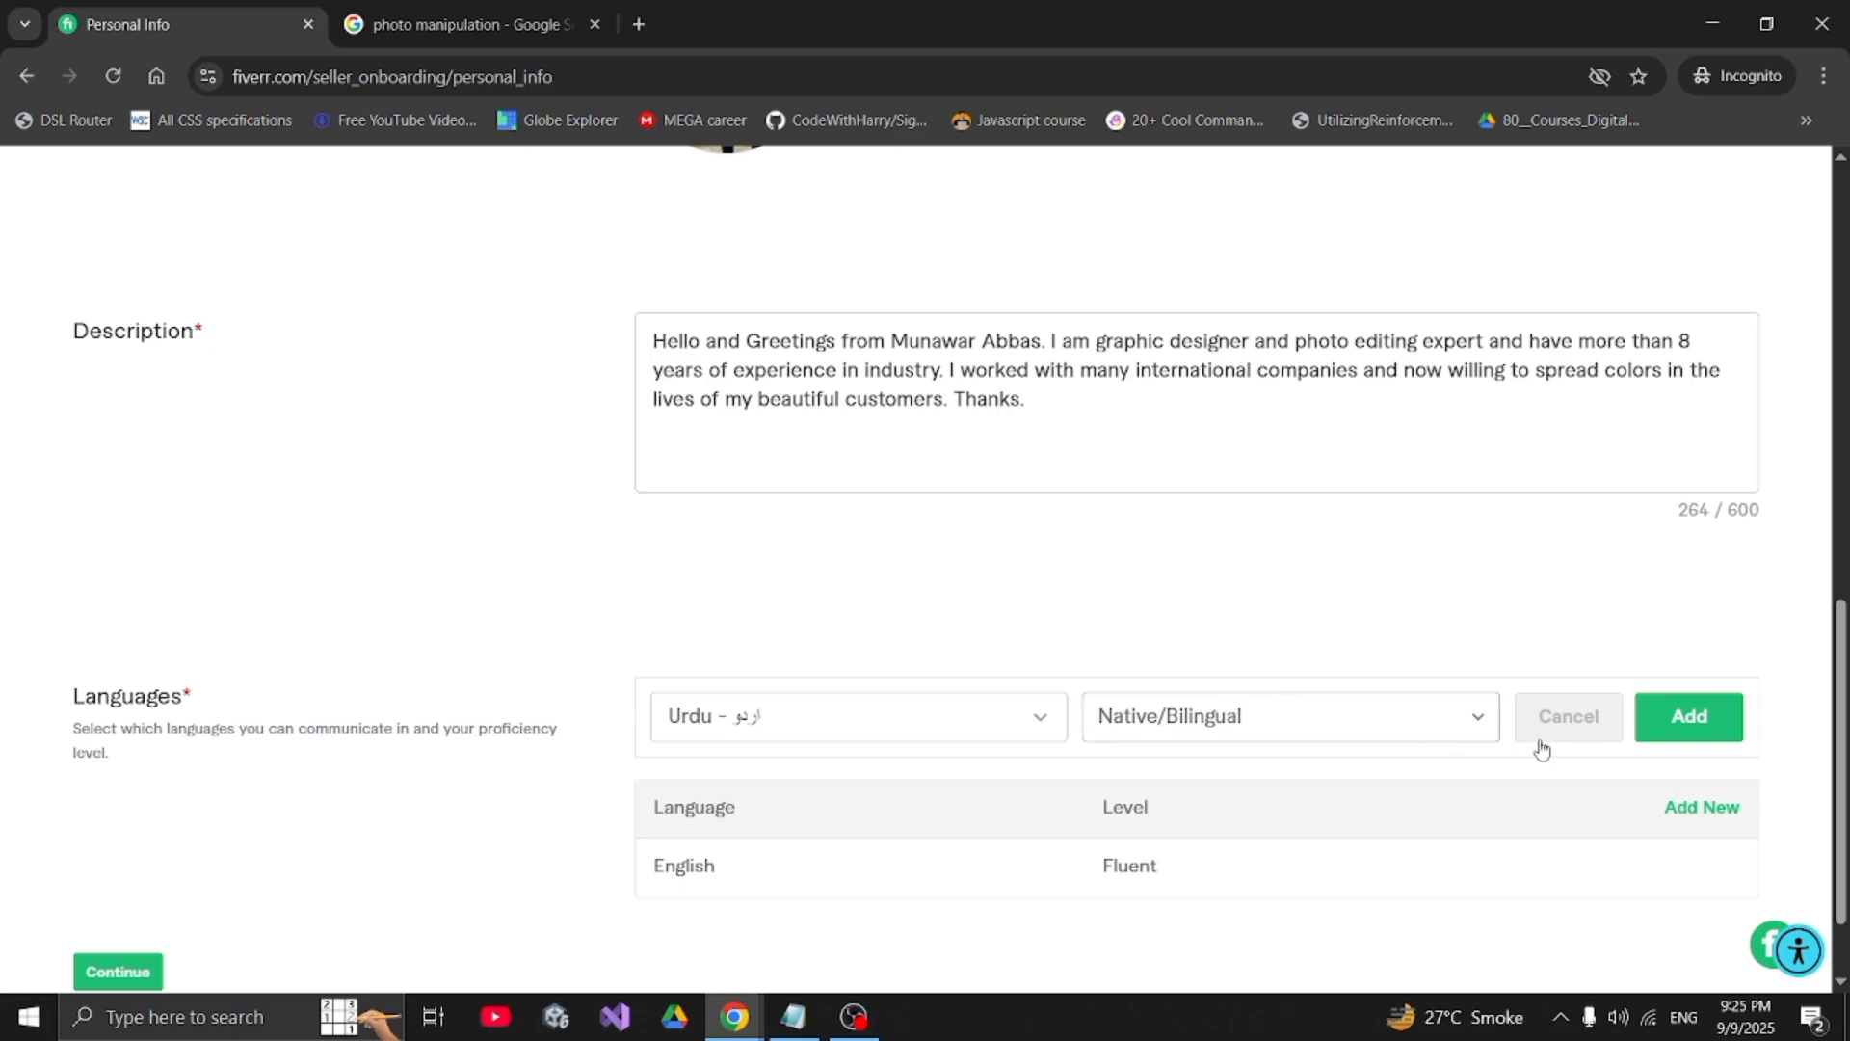
click(1658, 732)
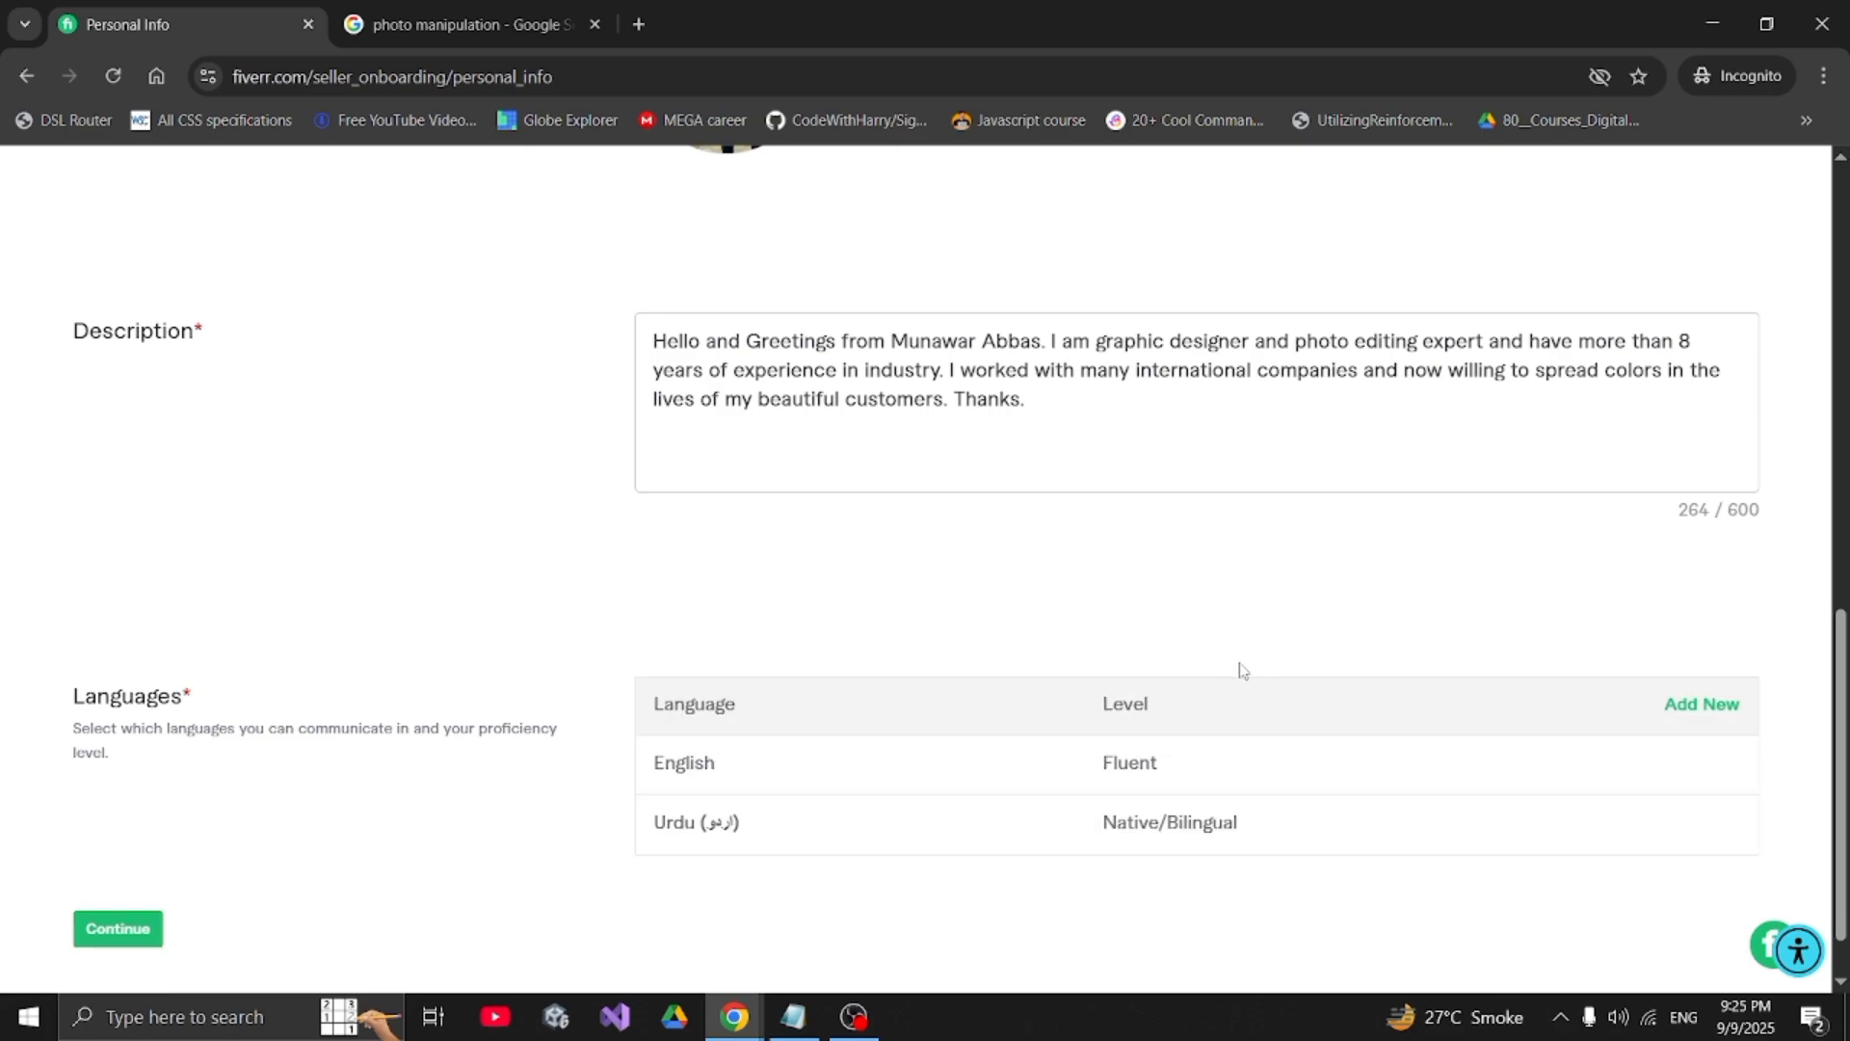
mouse_move(1398, 788)
- On Professional Info, choose Graphics & Design occupation and tick Flyer Design and Illustration skills
click(114, 935)
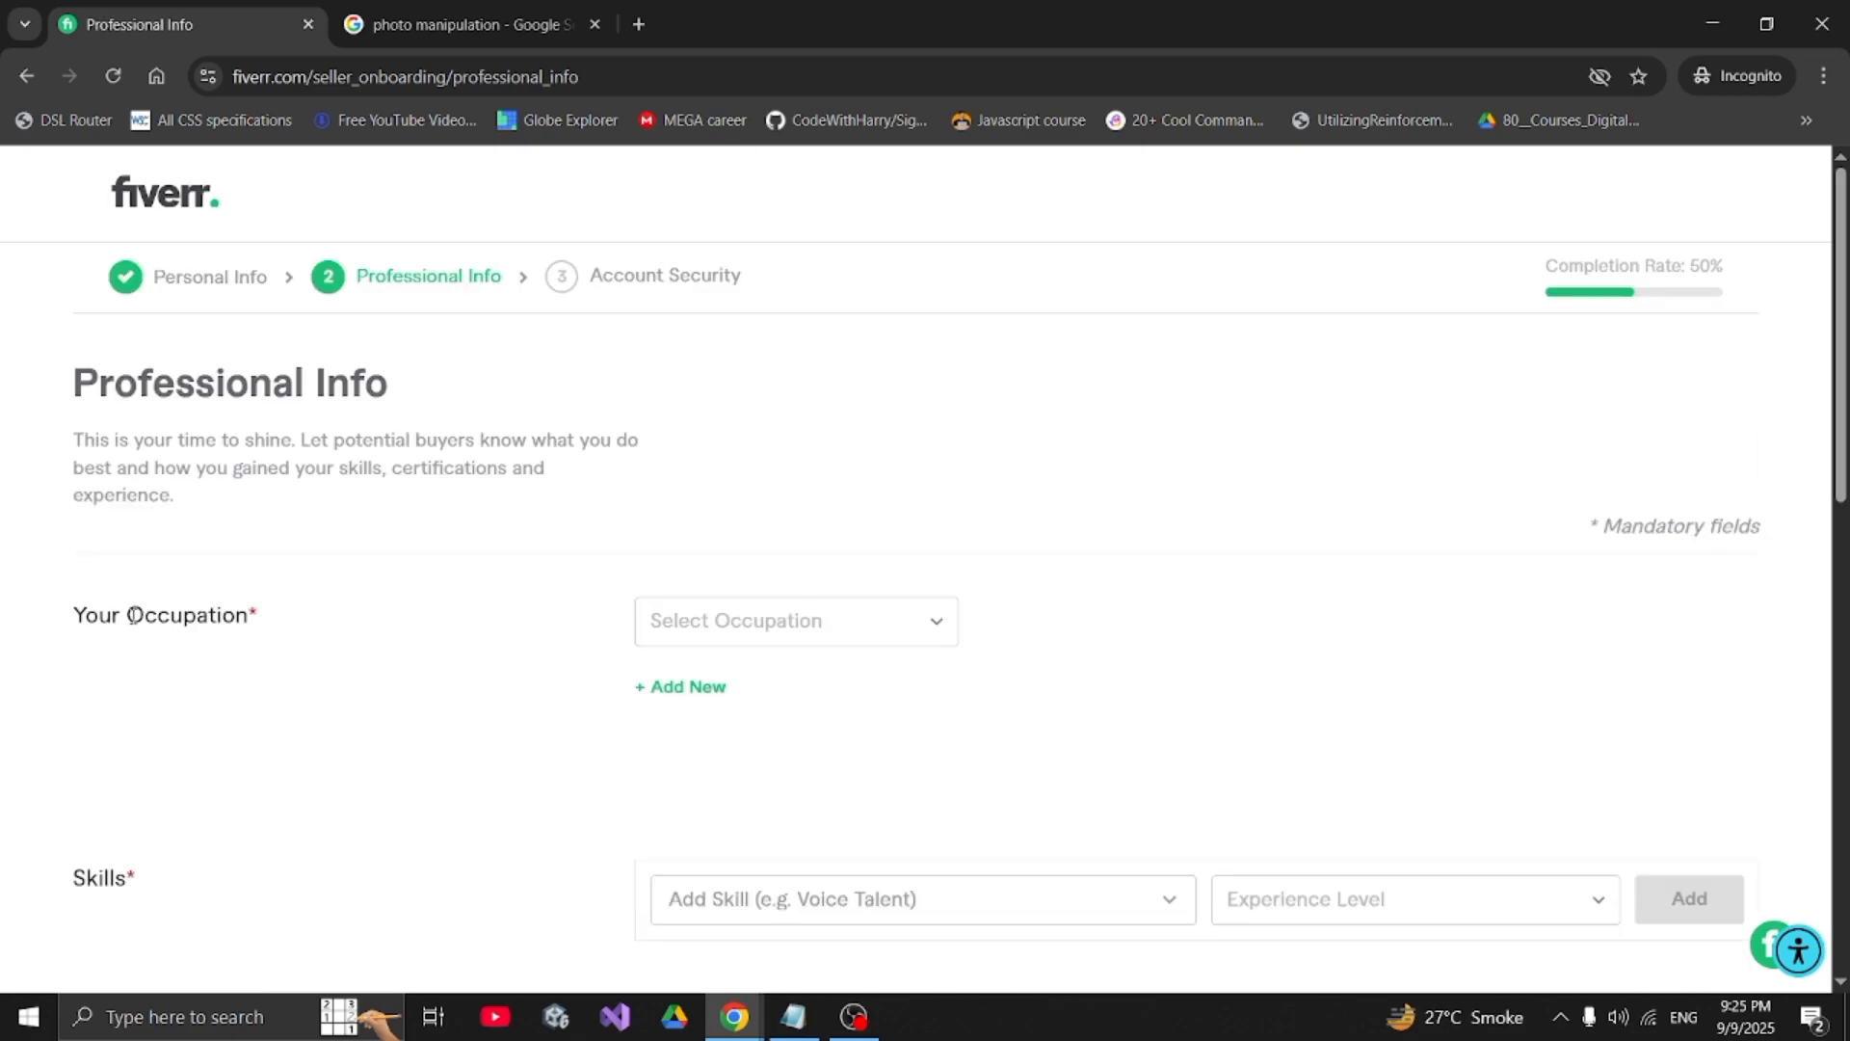
drag(134, 615, 266, 633)
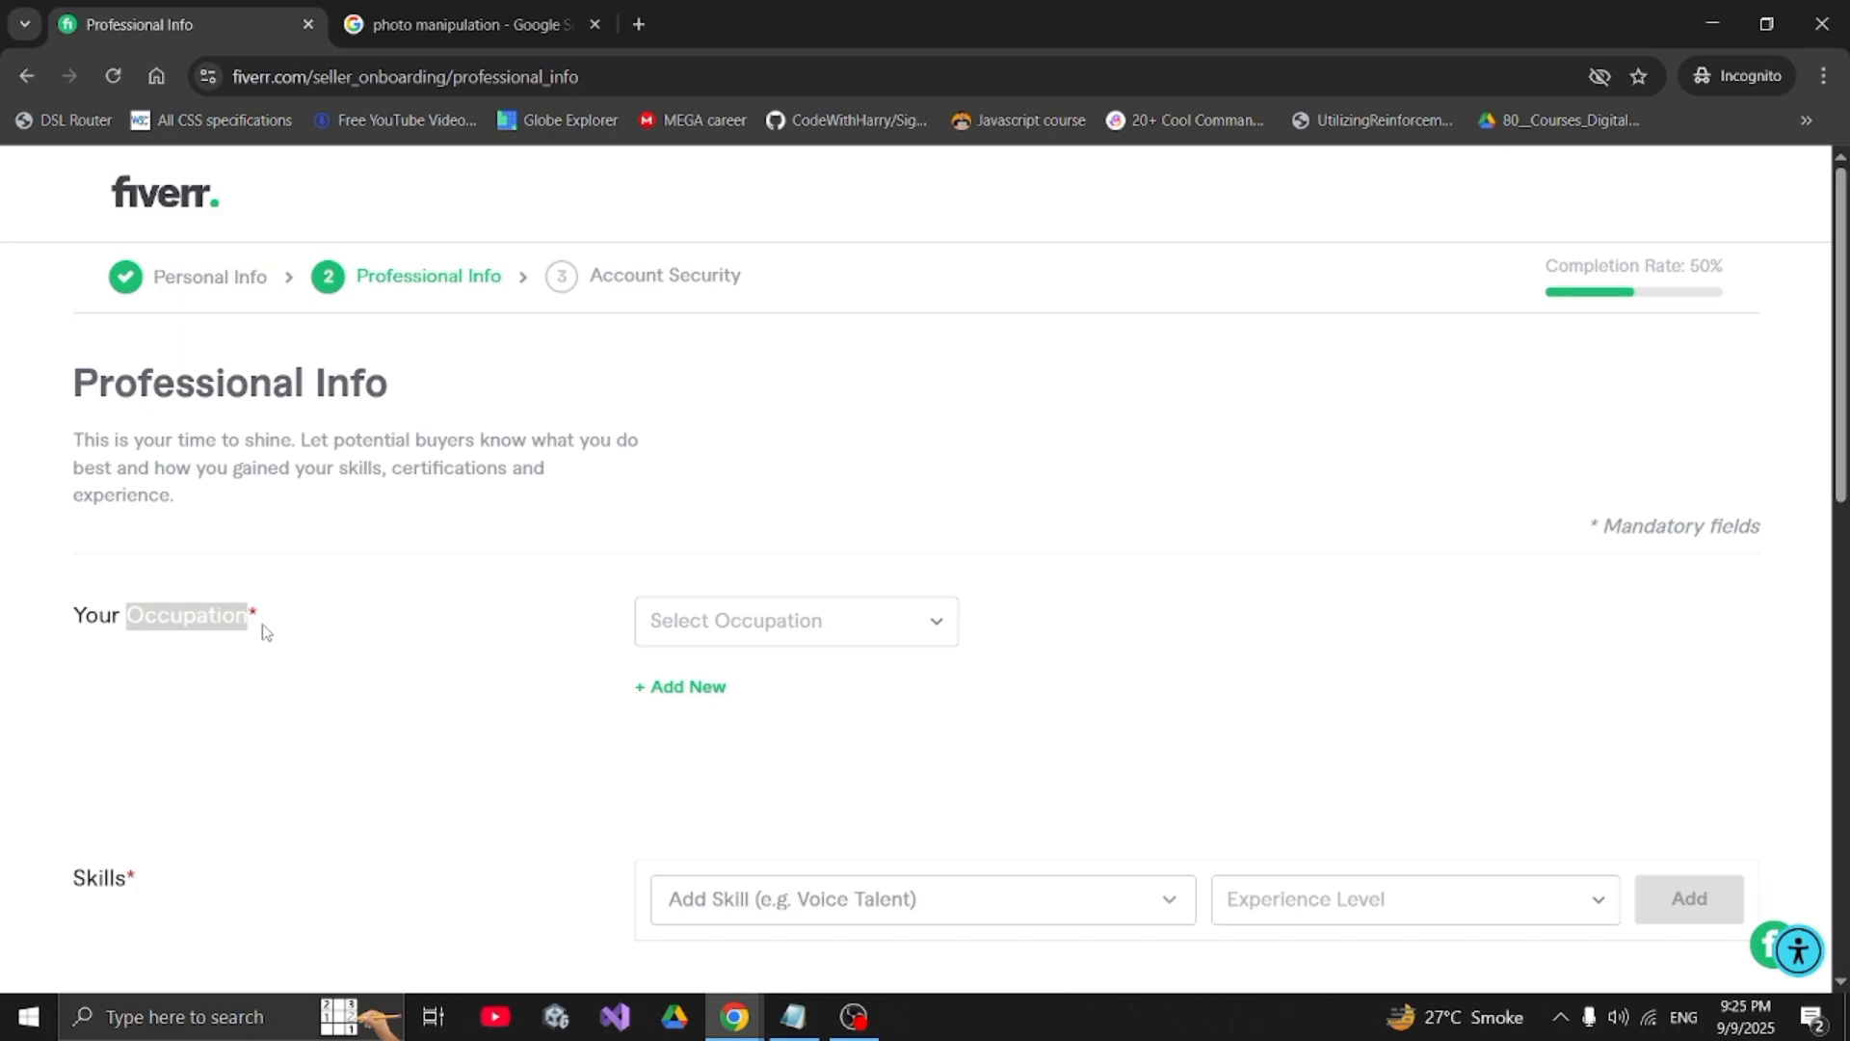
click(392, 686)
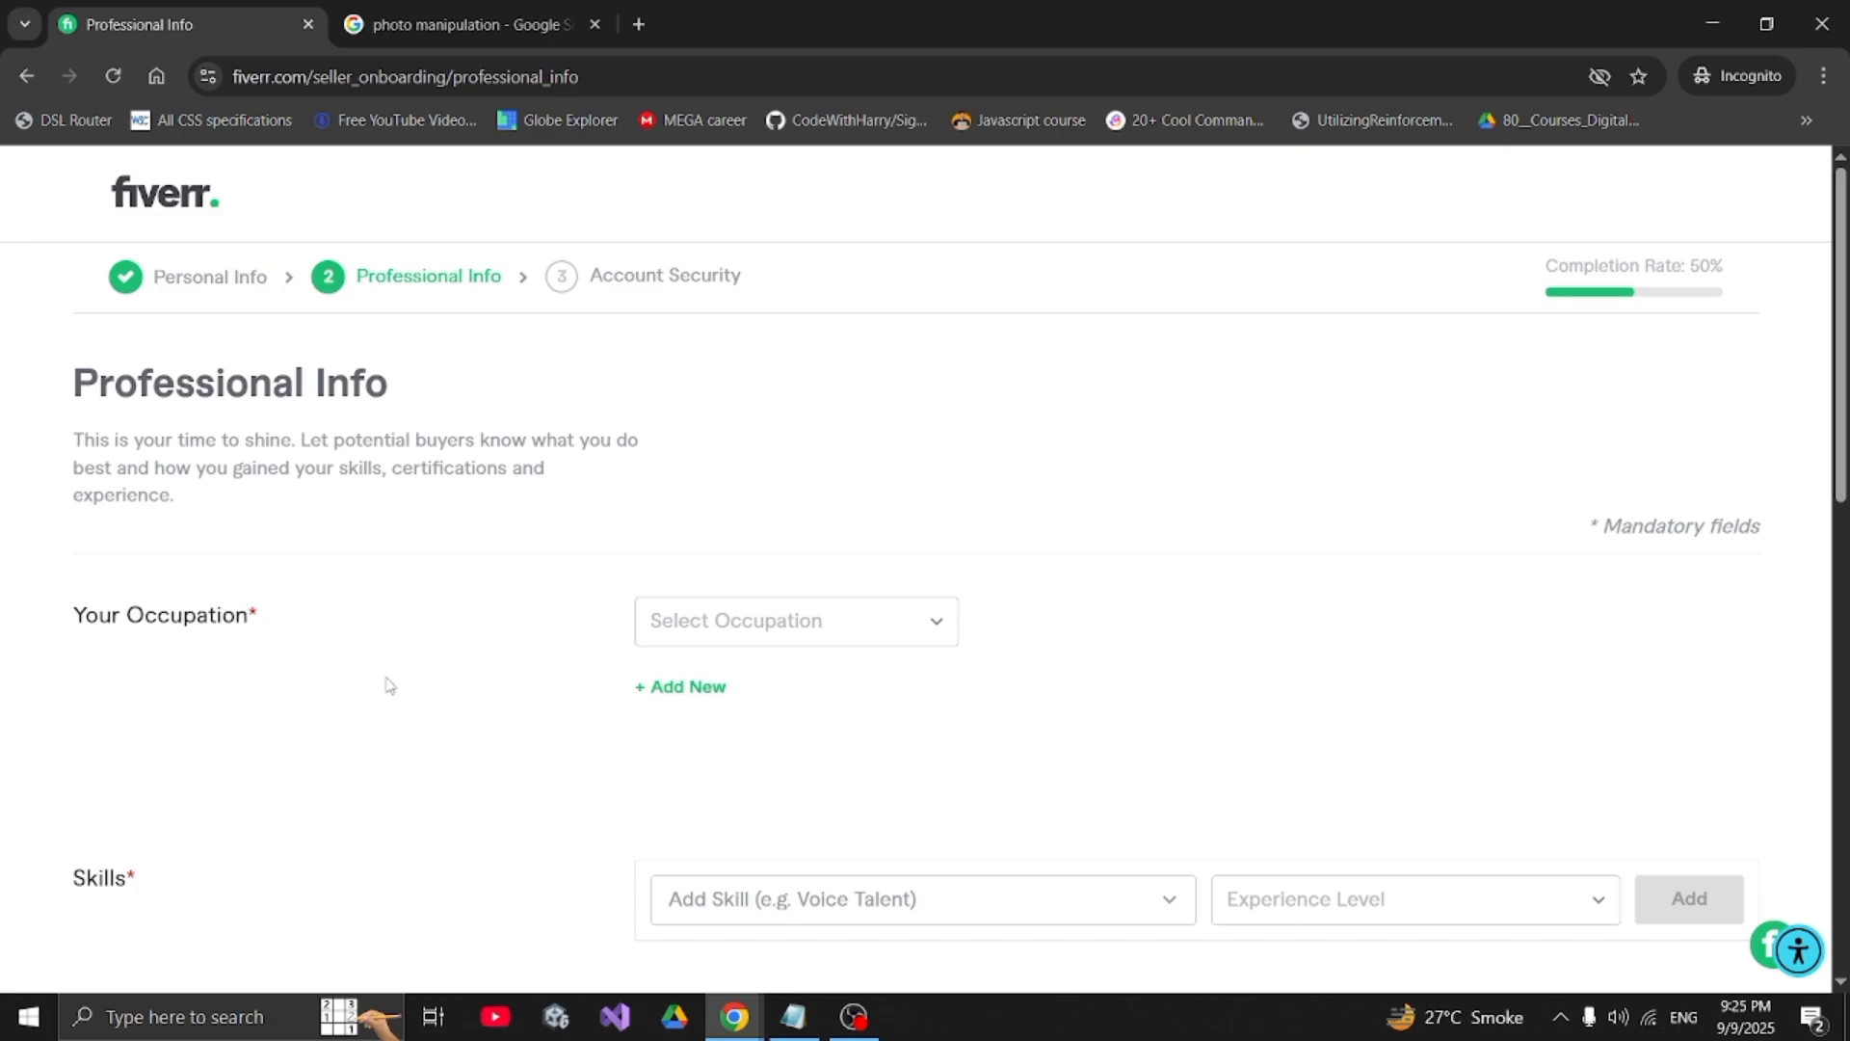
click(782, 643)
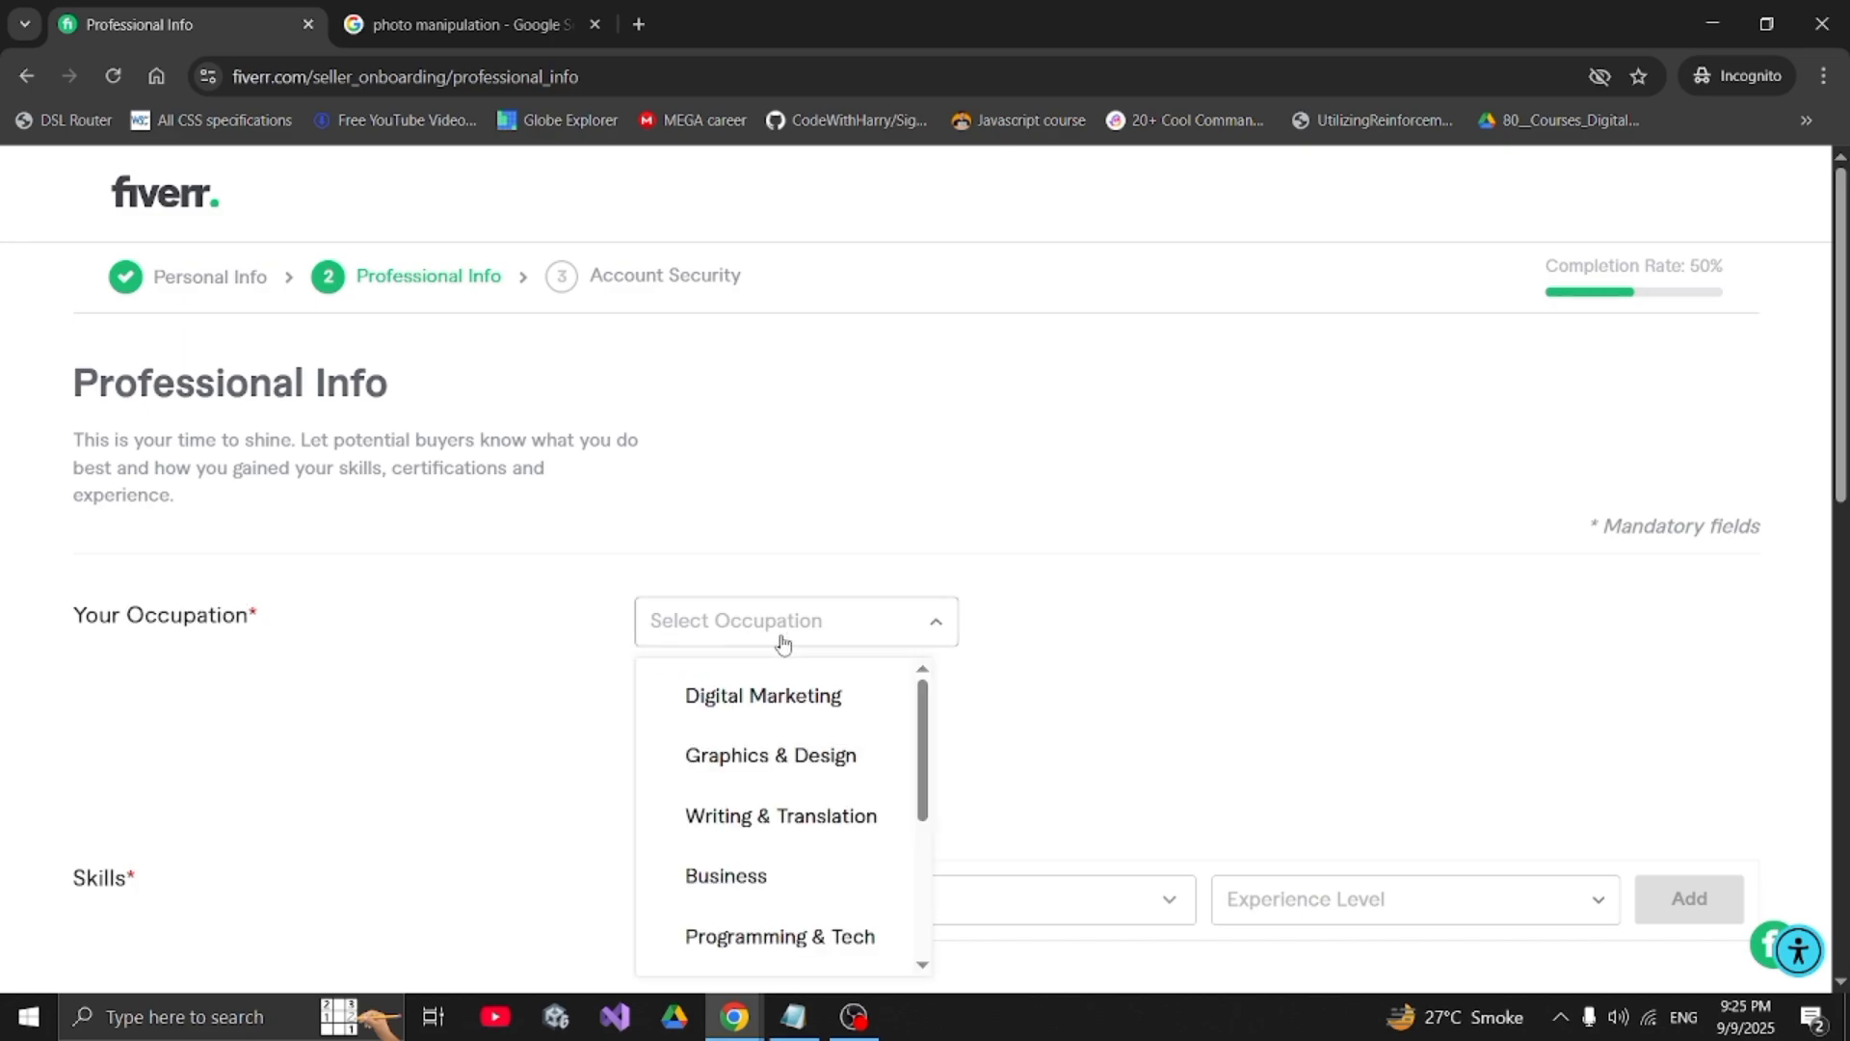
click(797, 756)
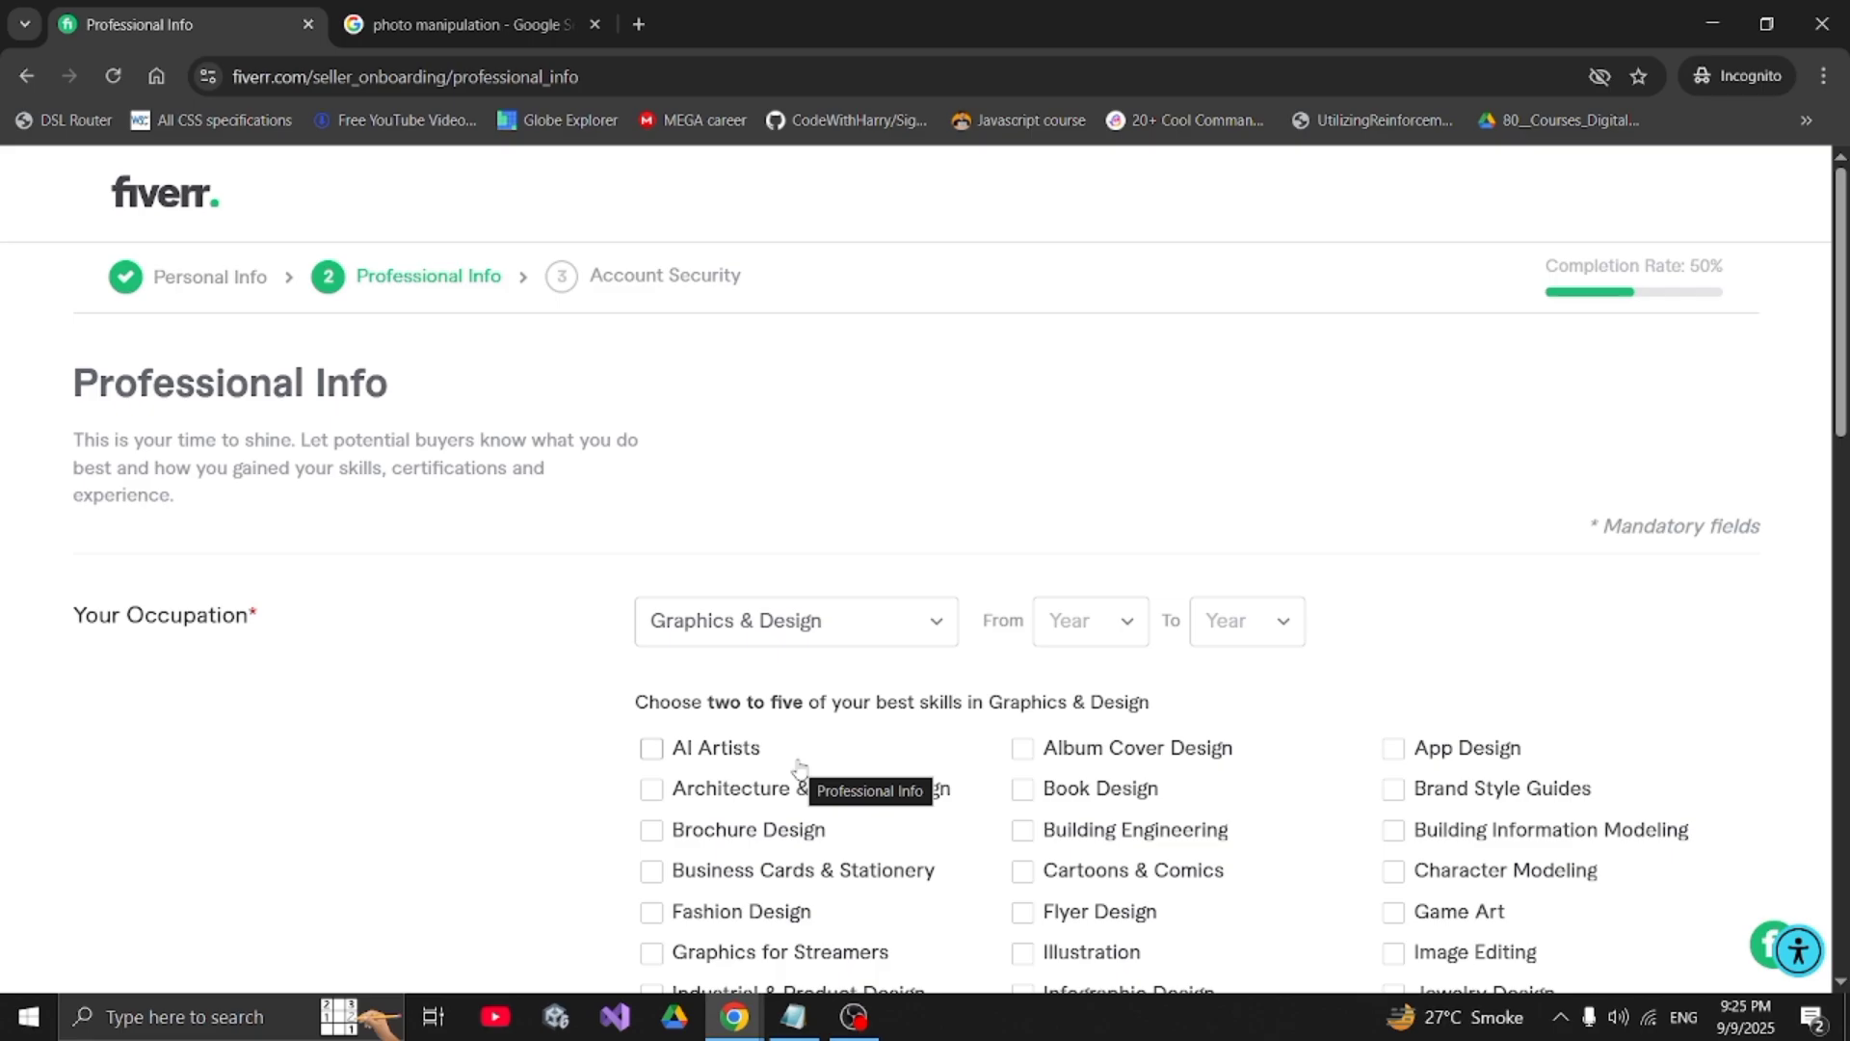
scroll(799, 766, down, 3)
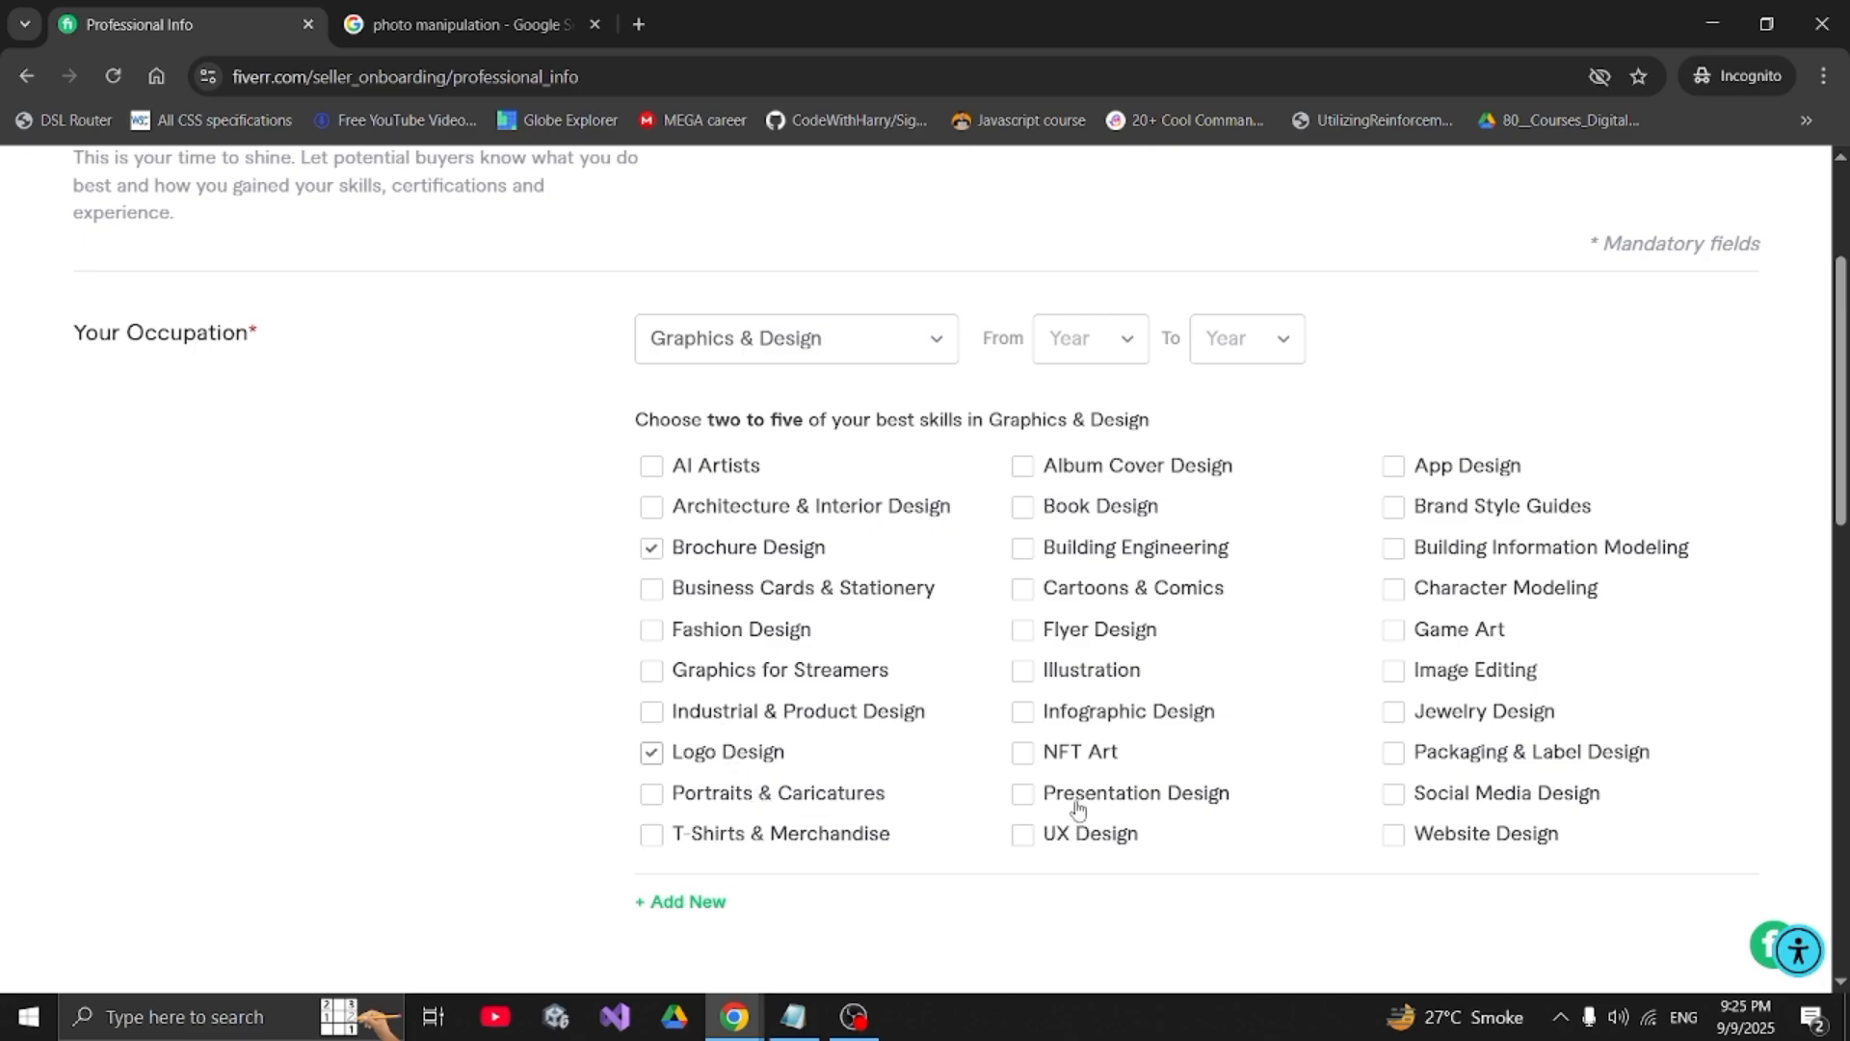
click(1070, 636)
click(1087, 673)
- Set the occupation years from 2017 to 2025
click(1089, 356)
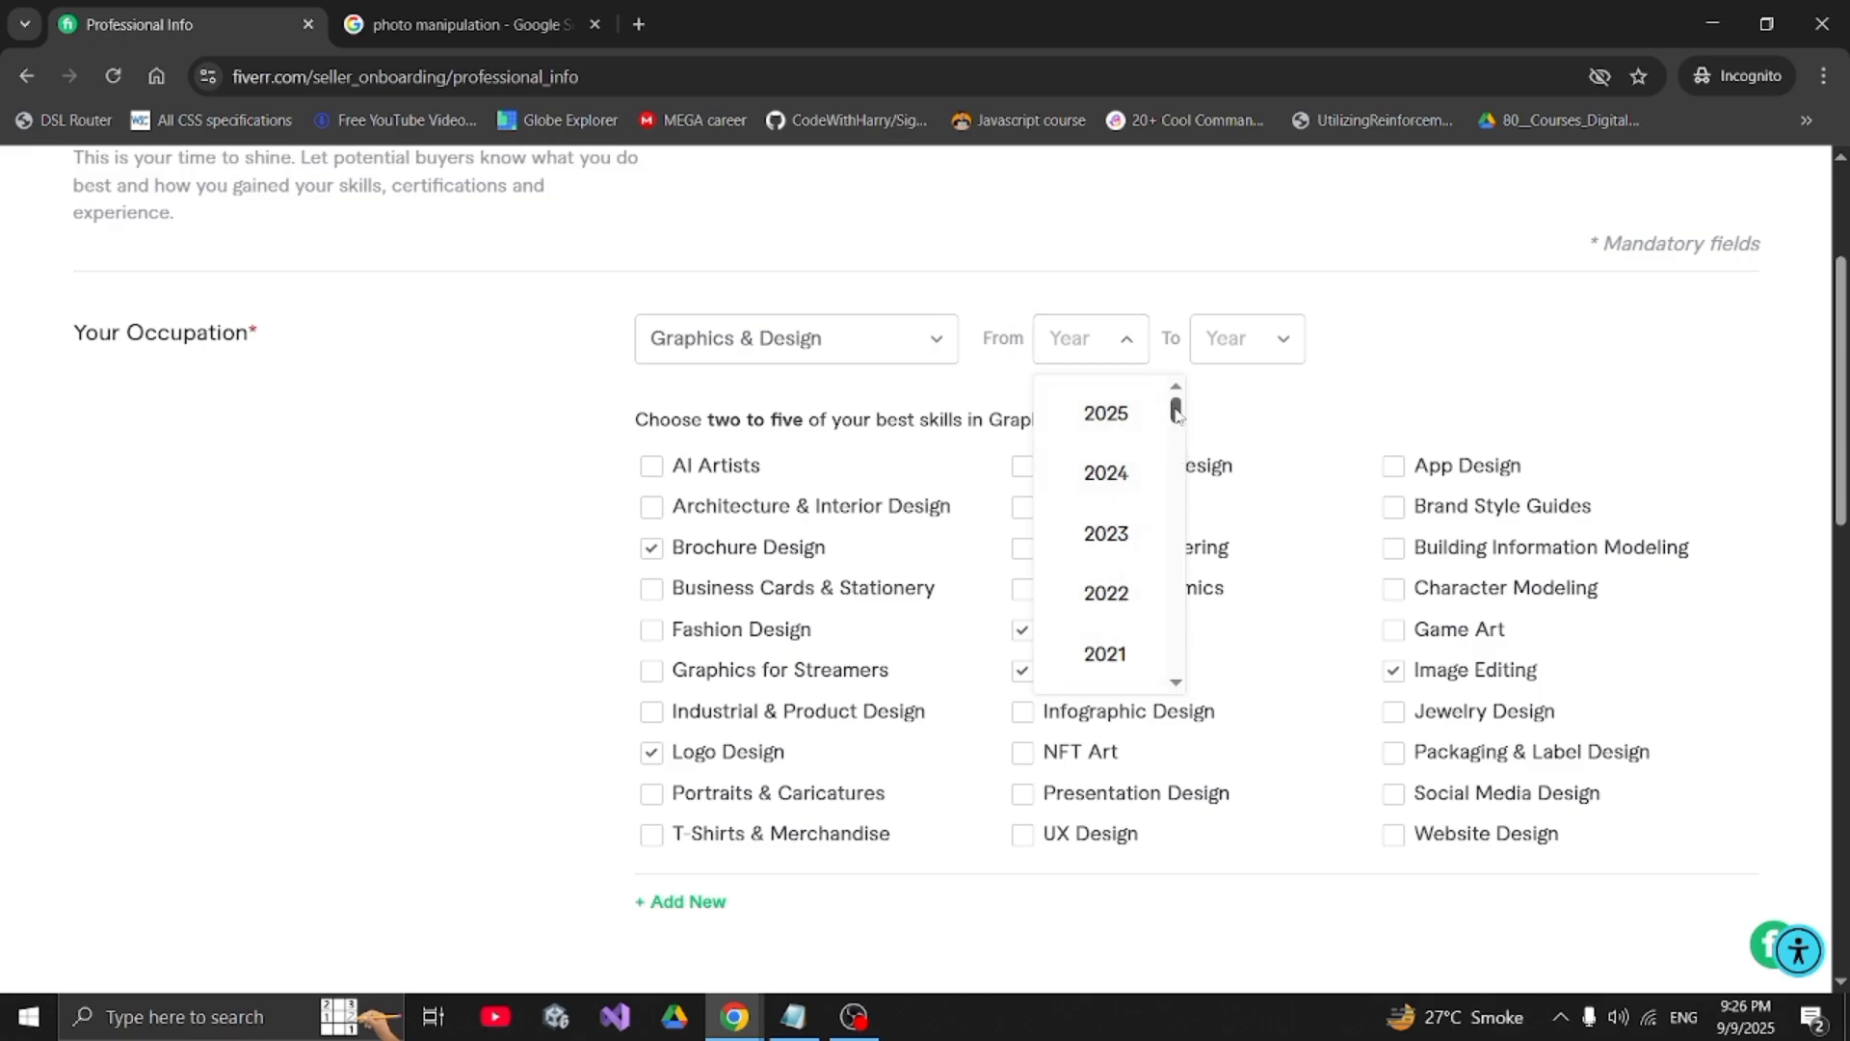
drag(1176, 410, 1176, 431)
click(1126, 616)
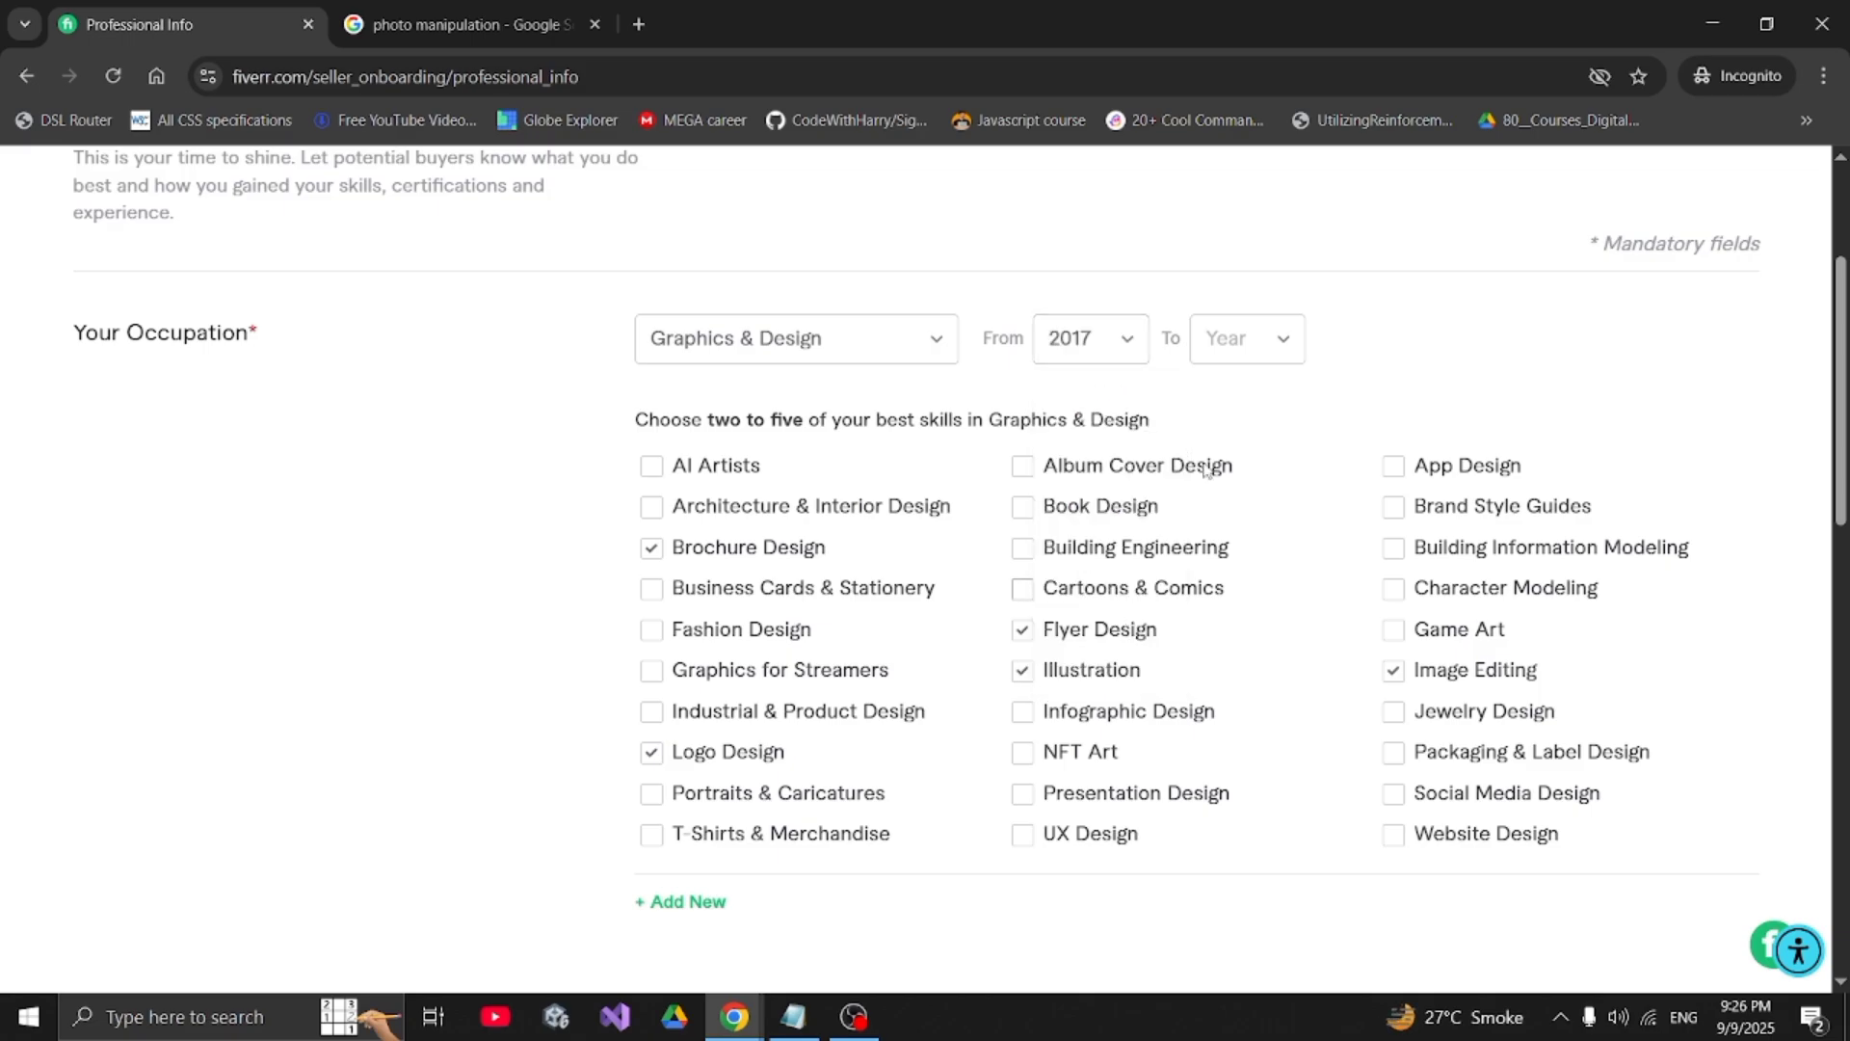
click(1263, 352)
click(1286, 408)
scroll(1286, 409, down, 5)
- Search 'graphic' and add Graphic design as a skill at Expert experience level
scroll(1288, 409, up, 2)
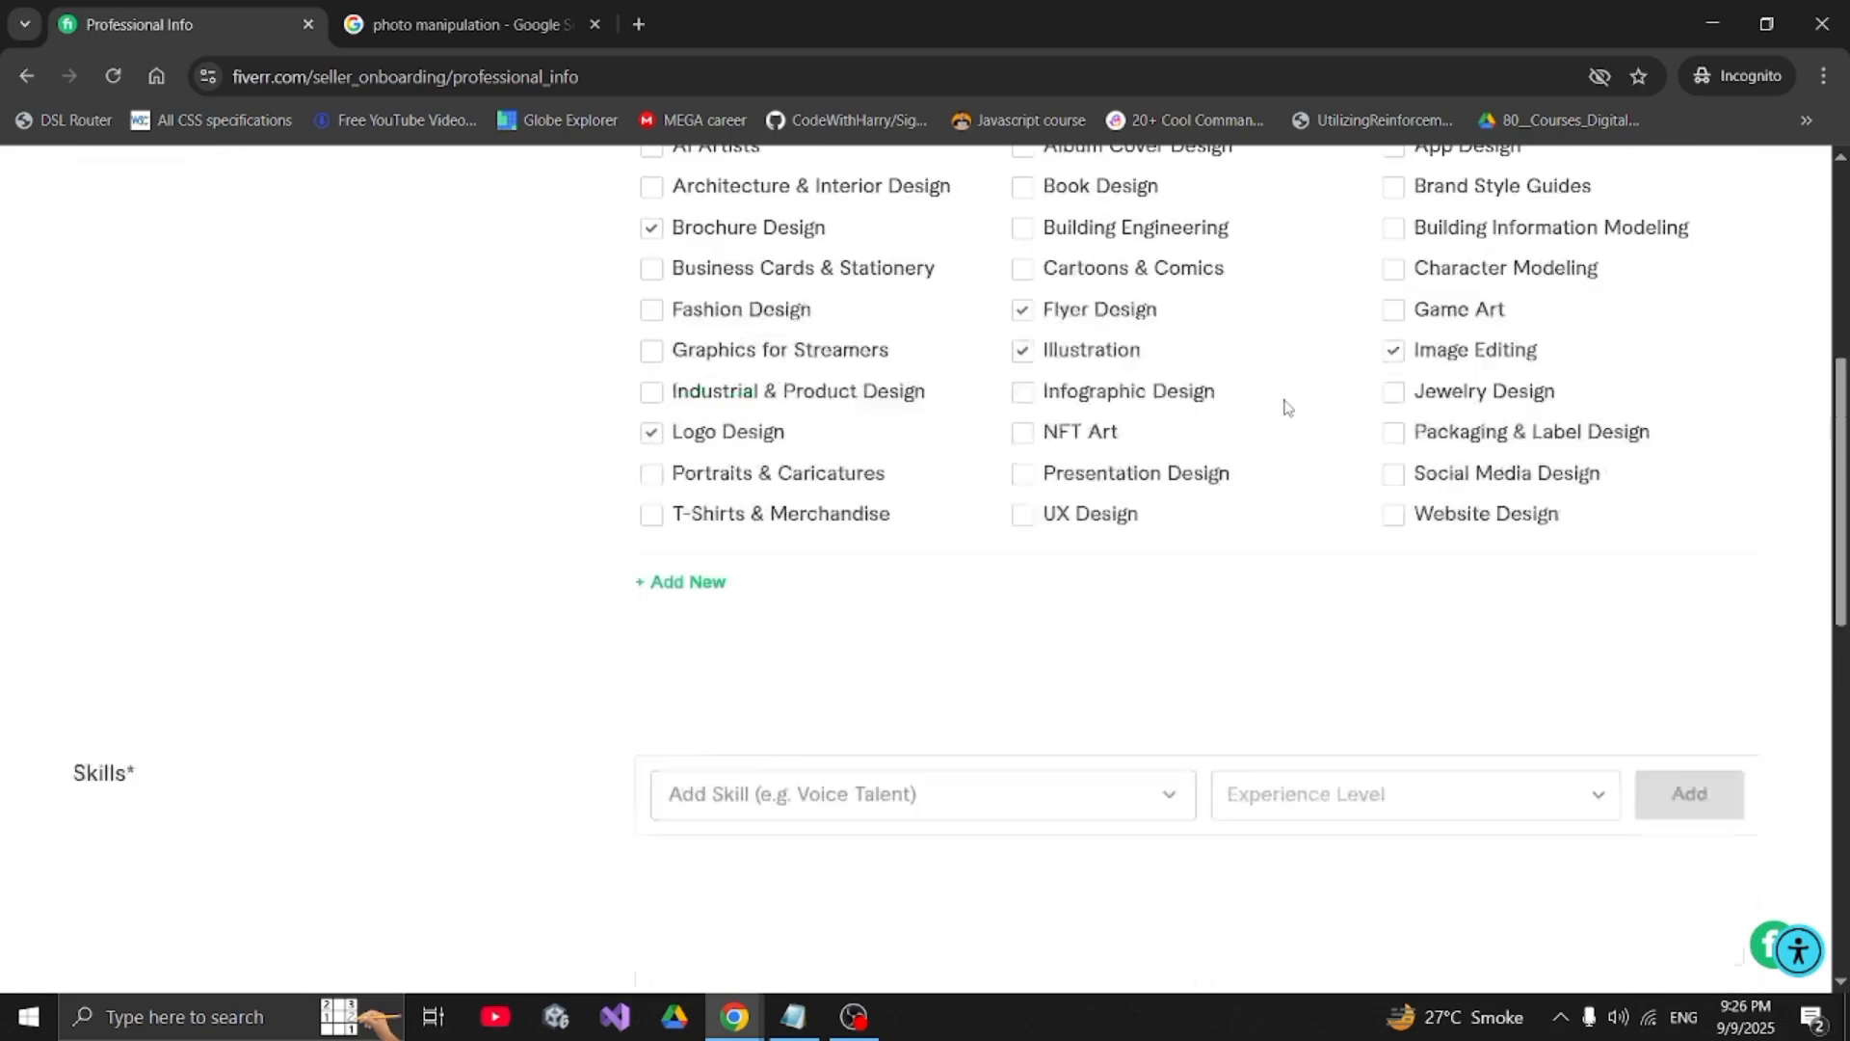
scroll(1288, 409, up, 5)
scroll(1288, 409, down, 7)
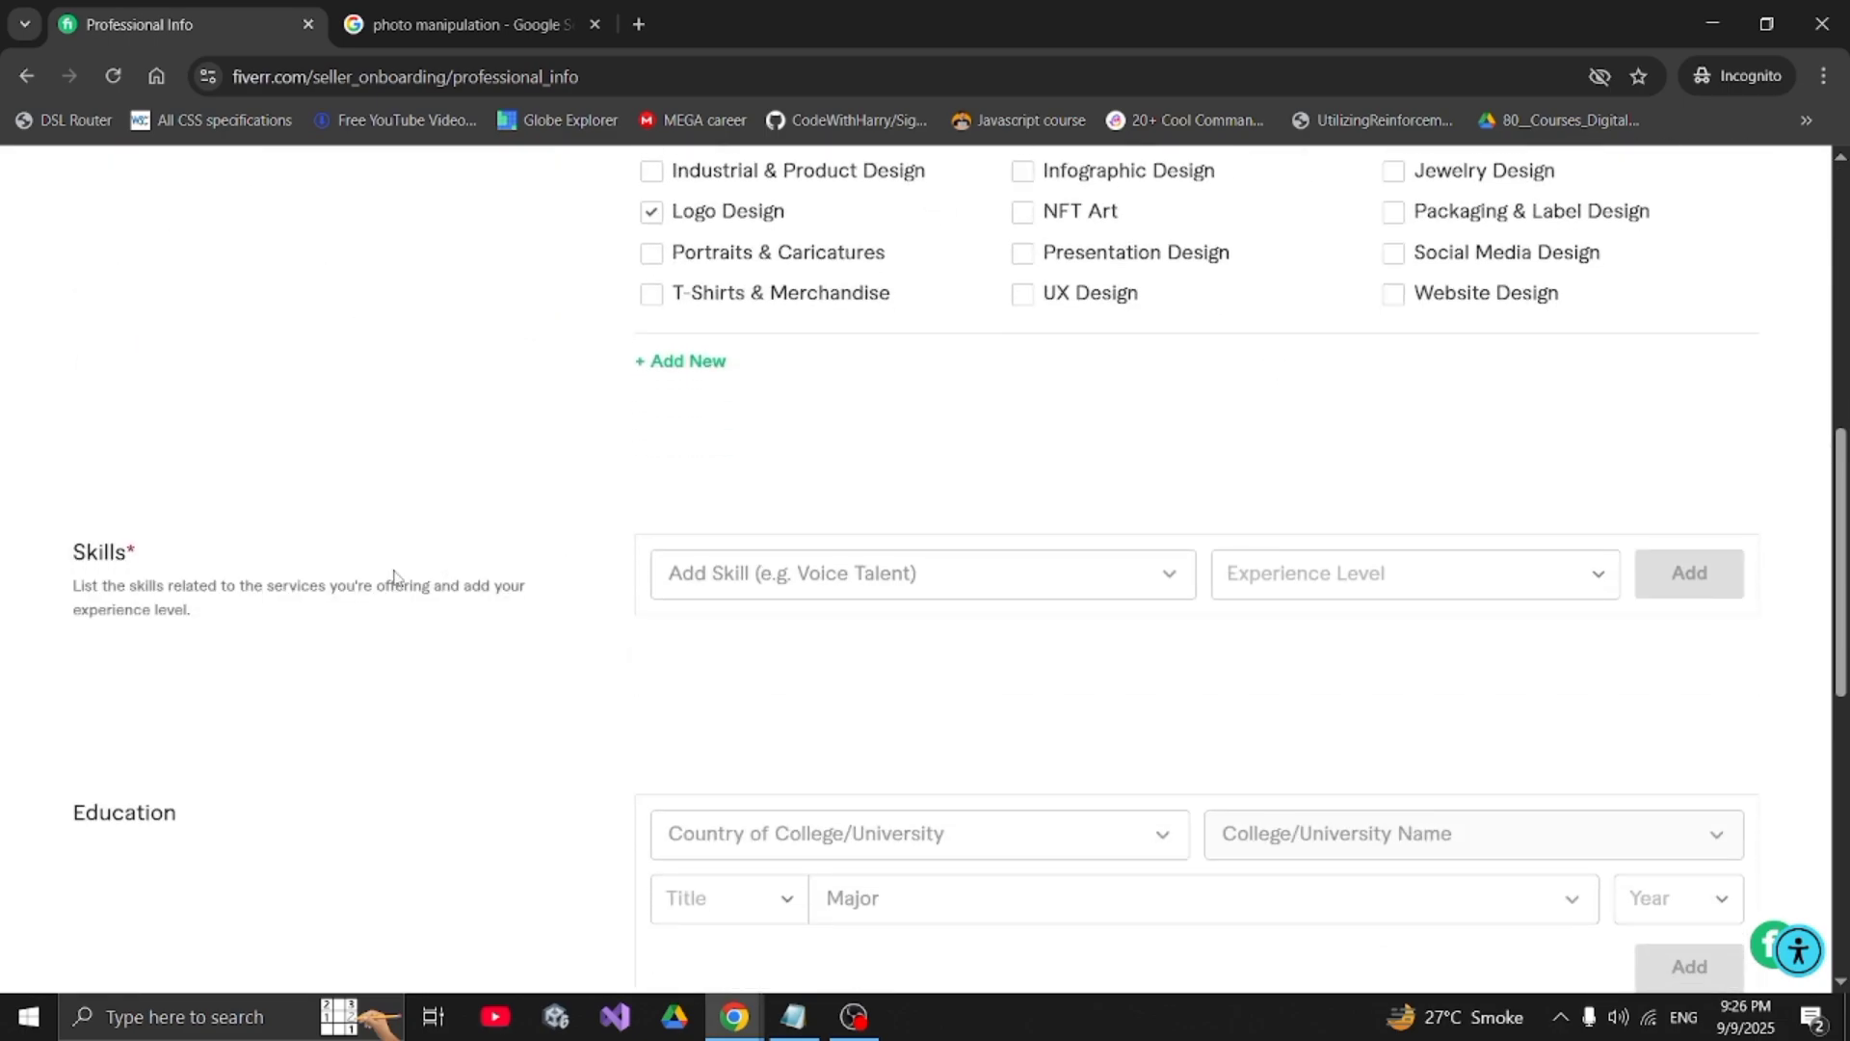
scroll(93, 554, up, 8)
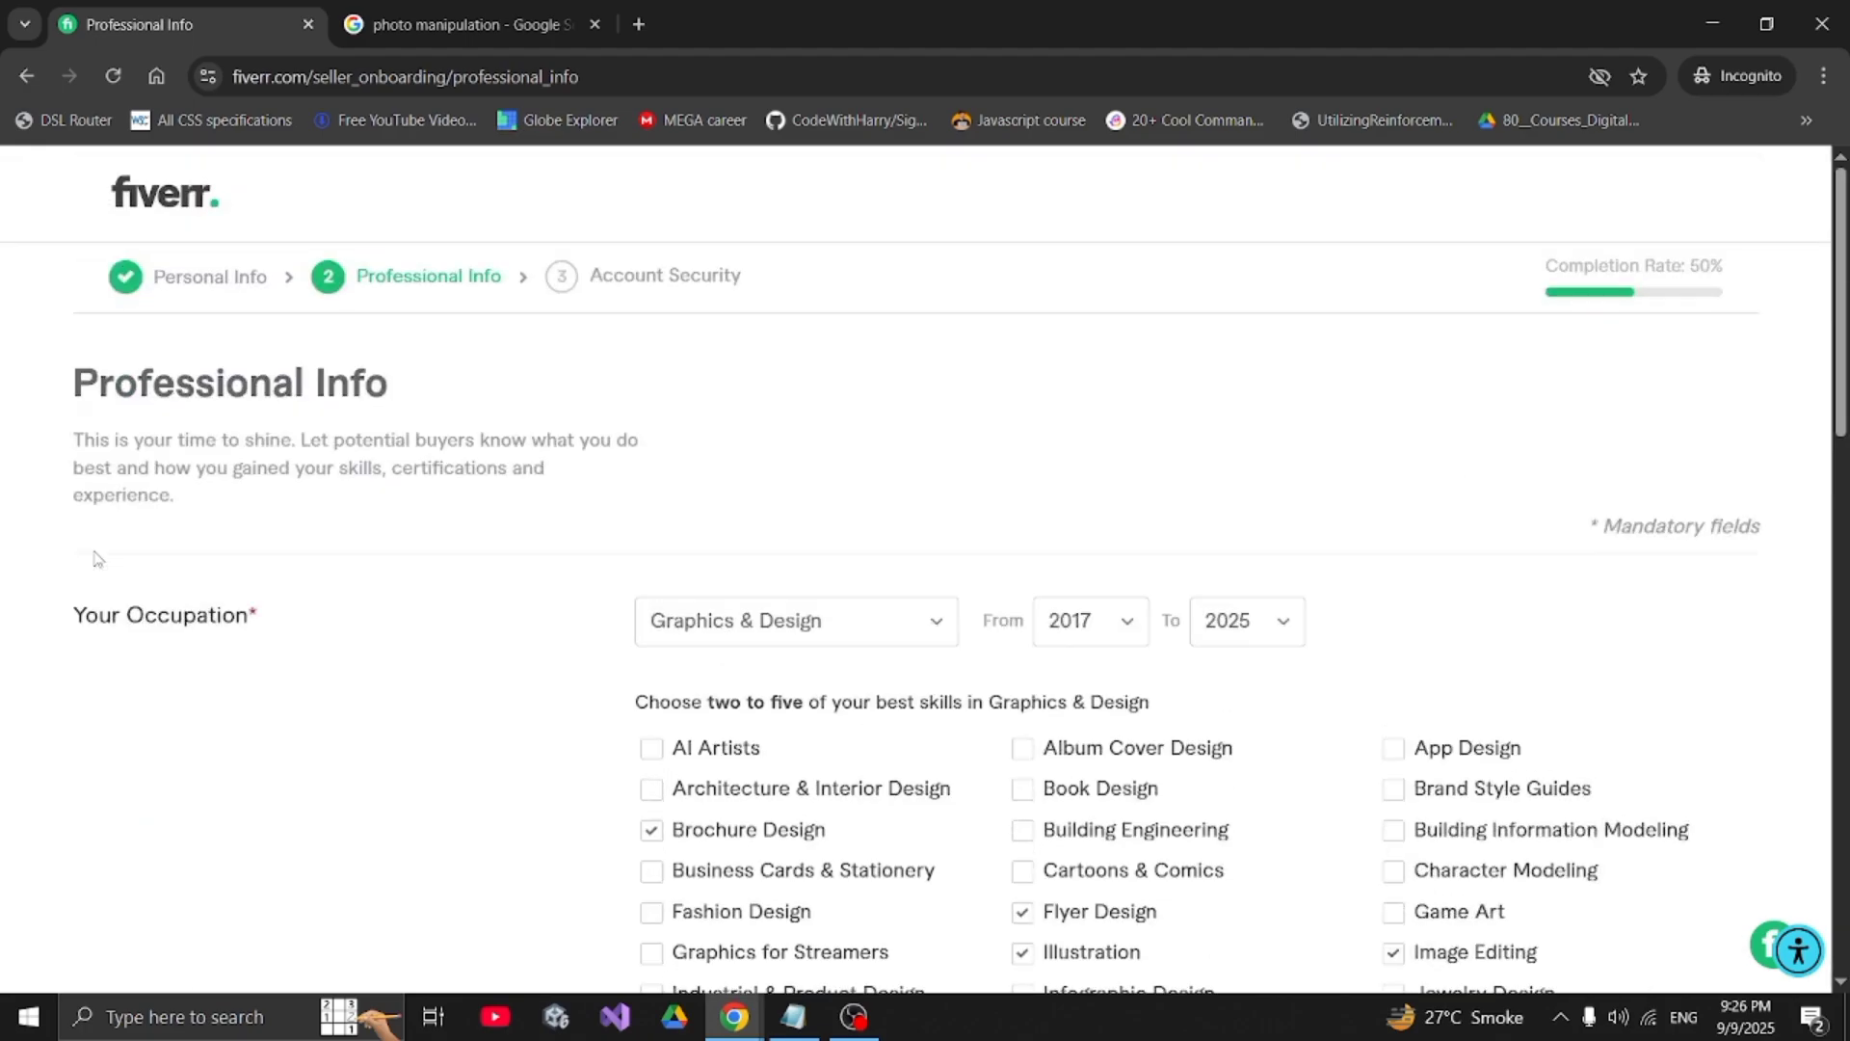
scroll(719, 628, down, 7)
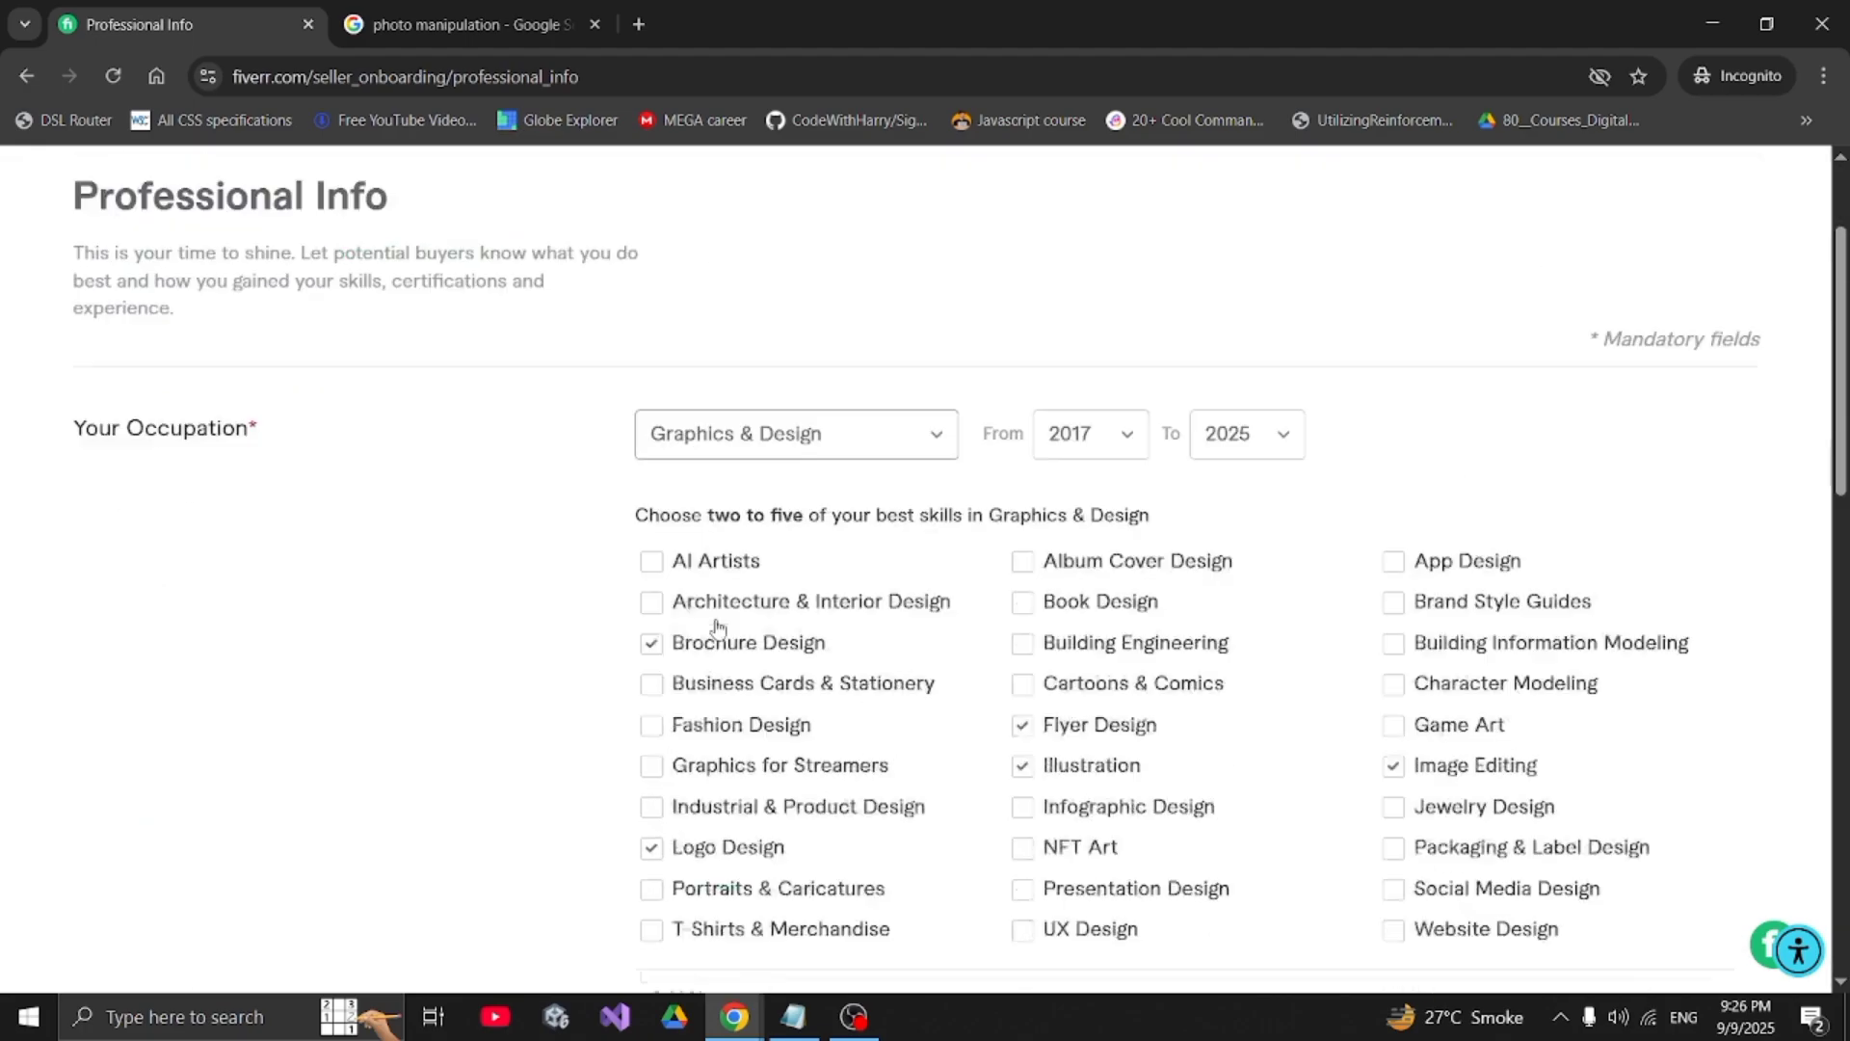
scroll(718, 627, down, 1)
click(774, 549)
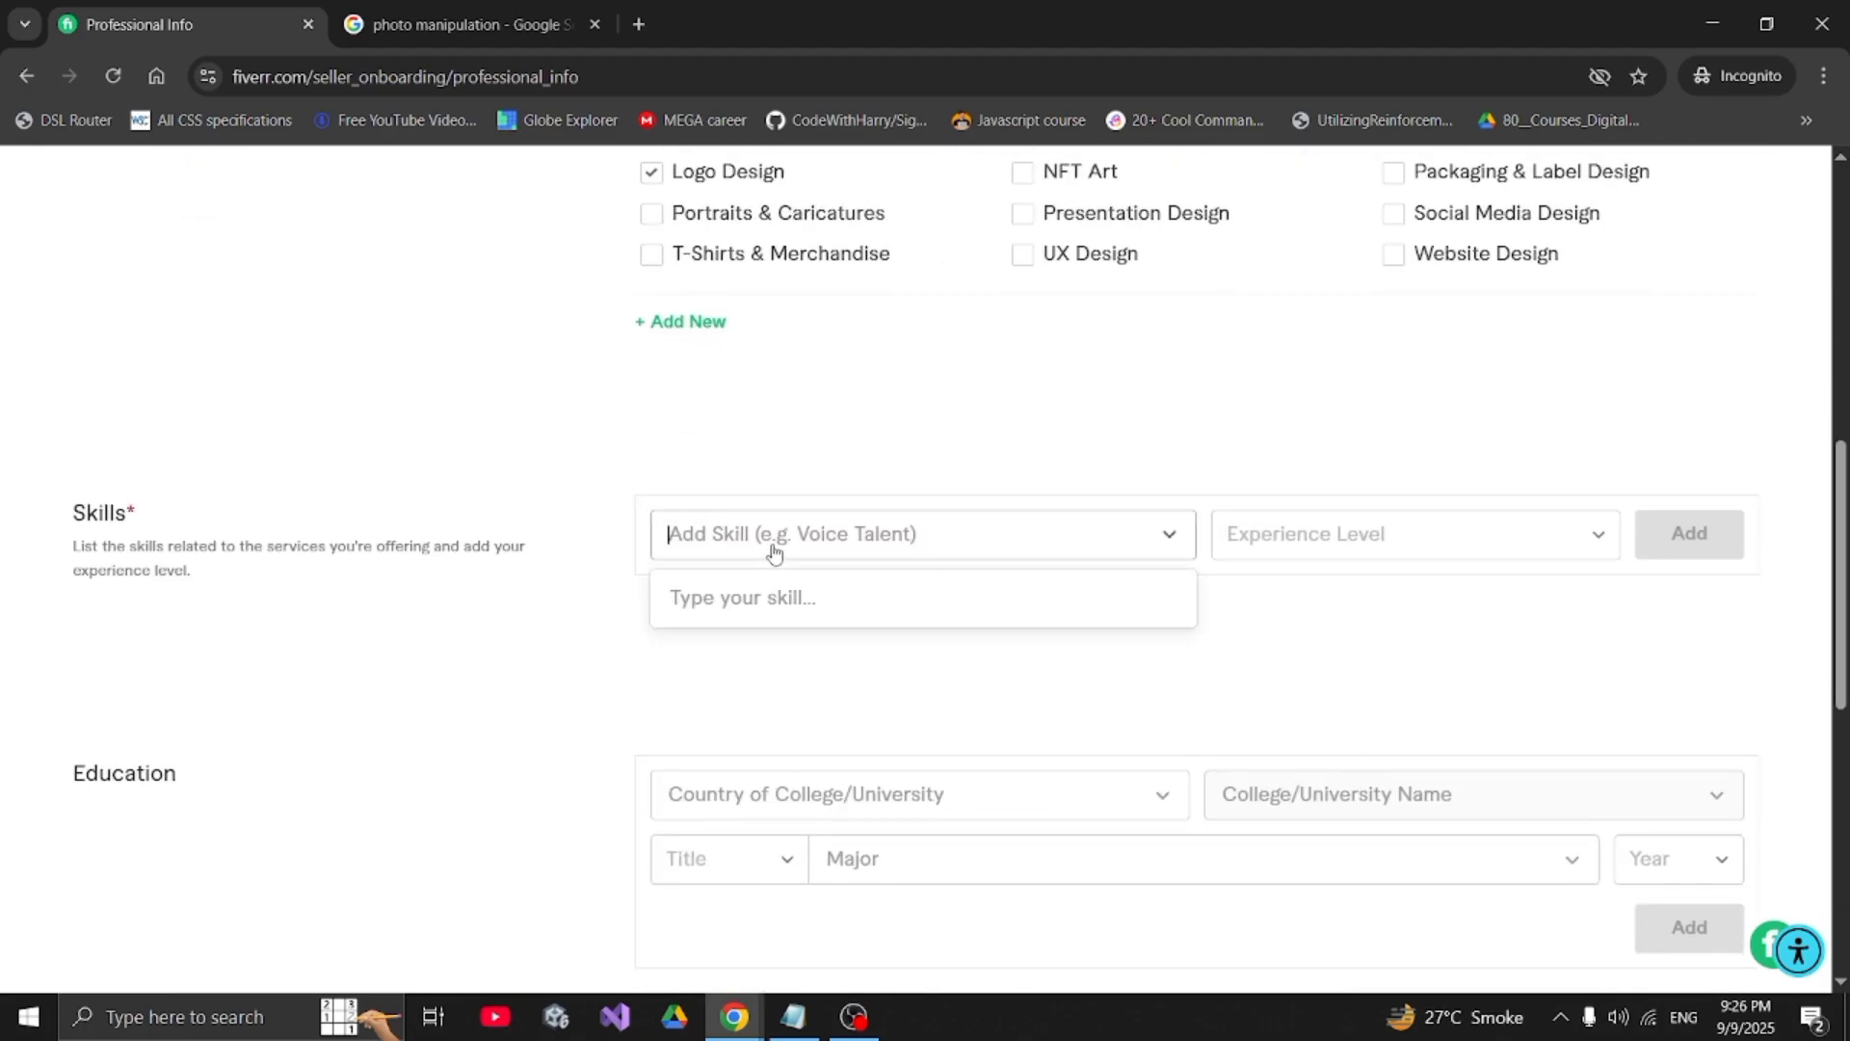
text(gra)
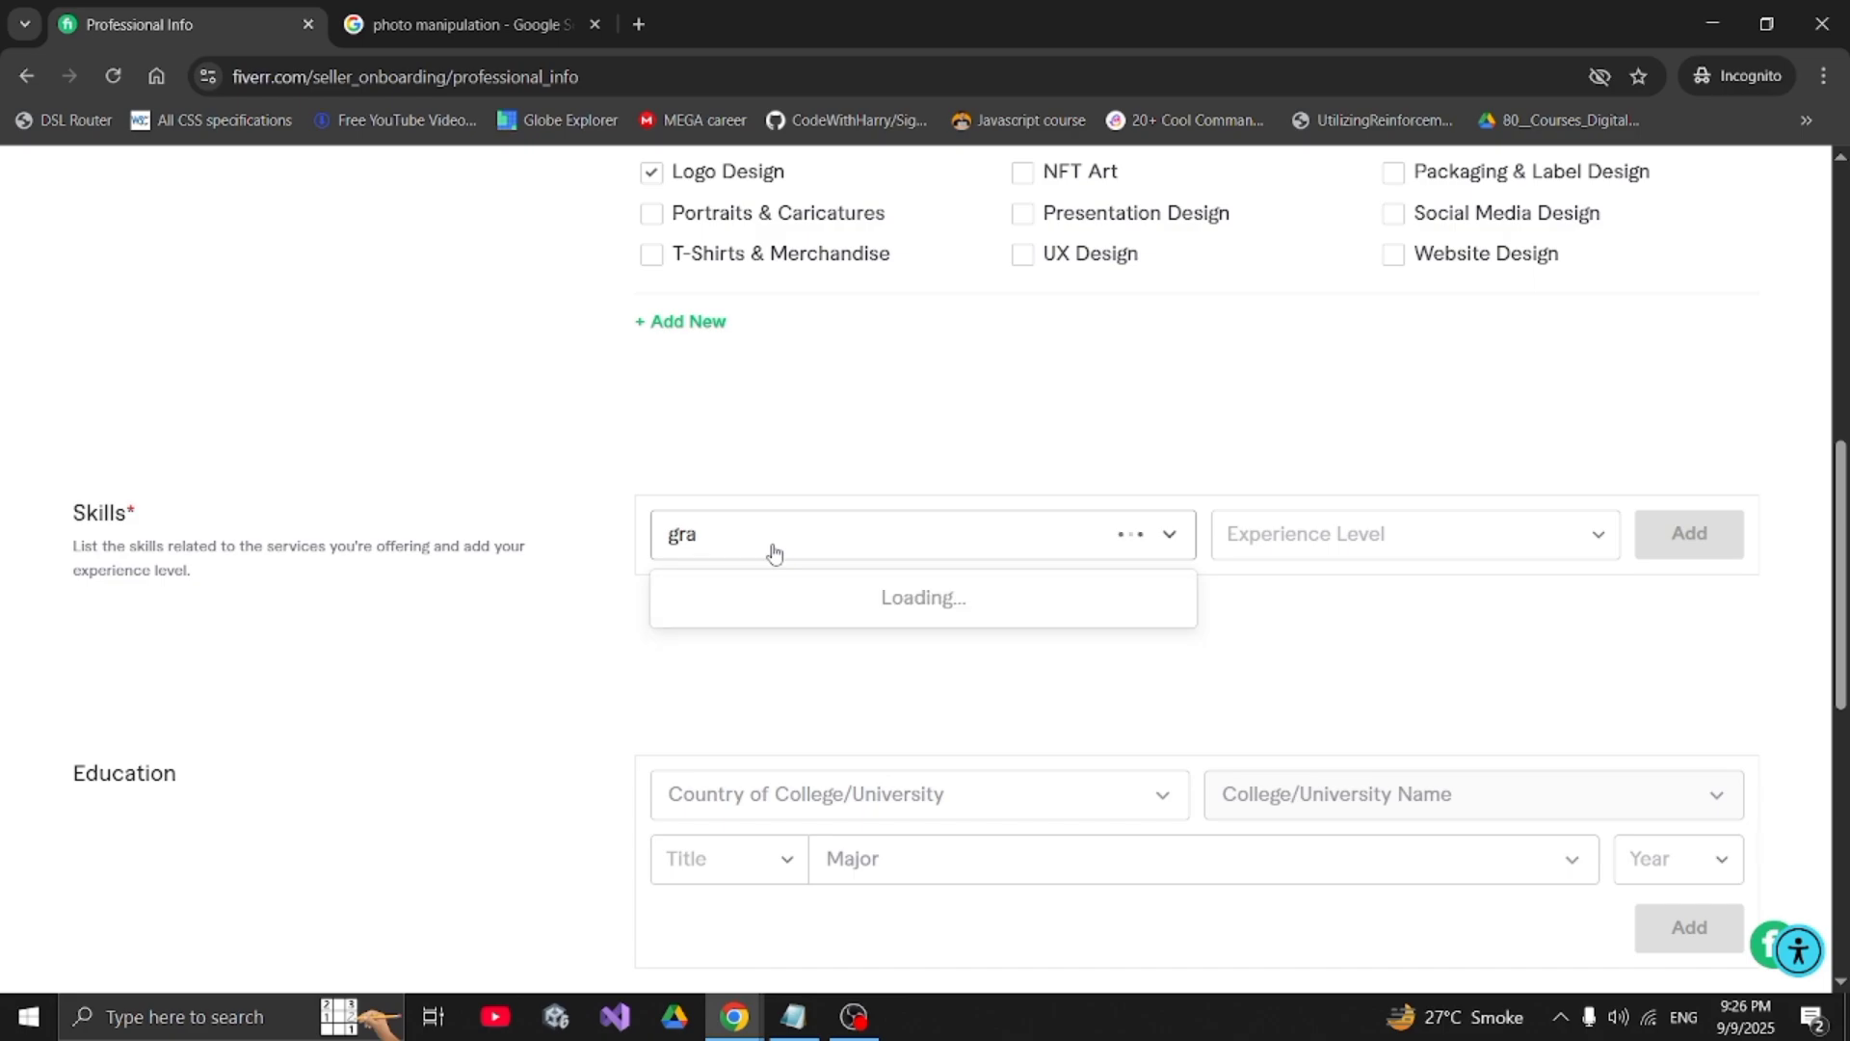
text(phic)
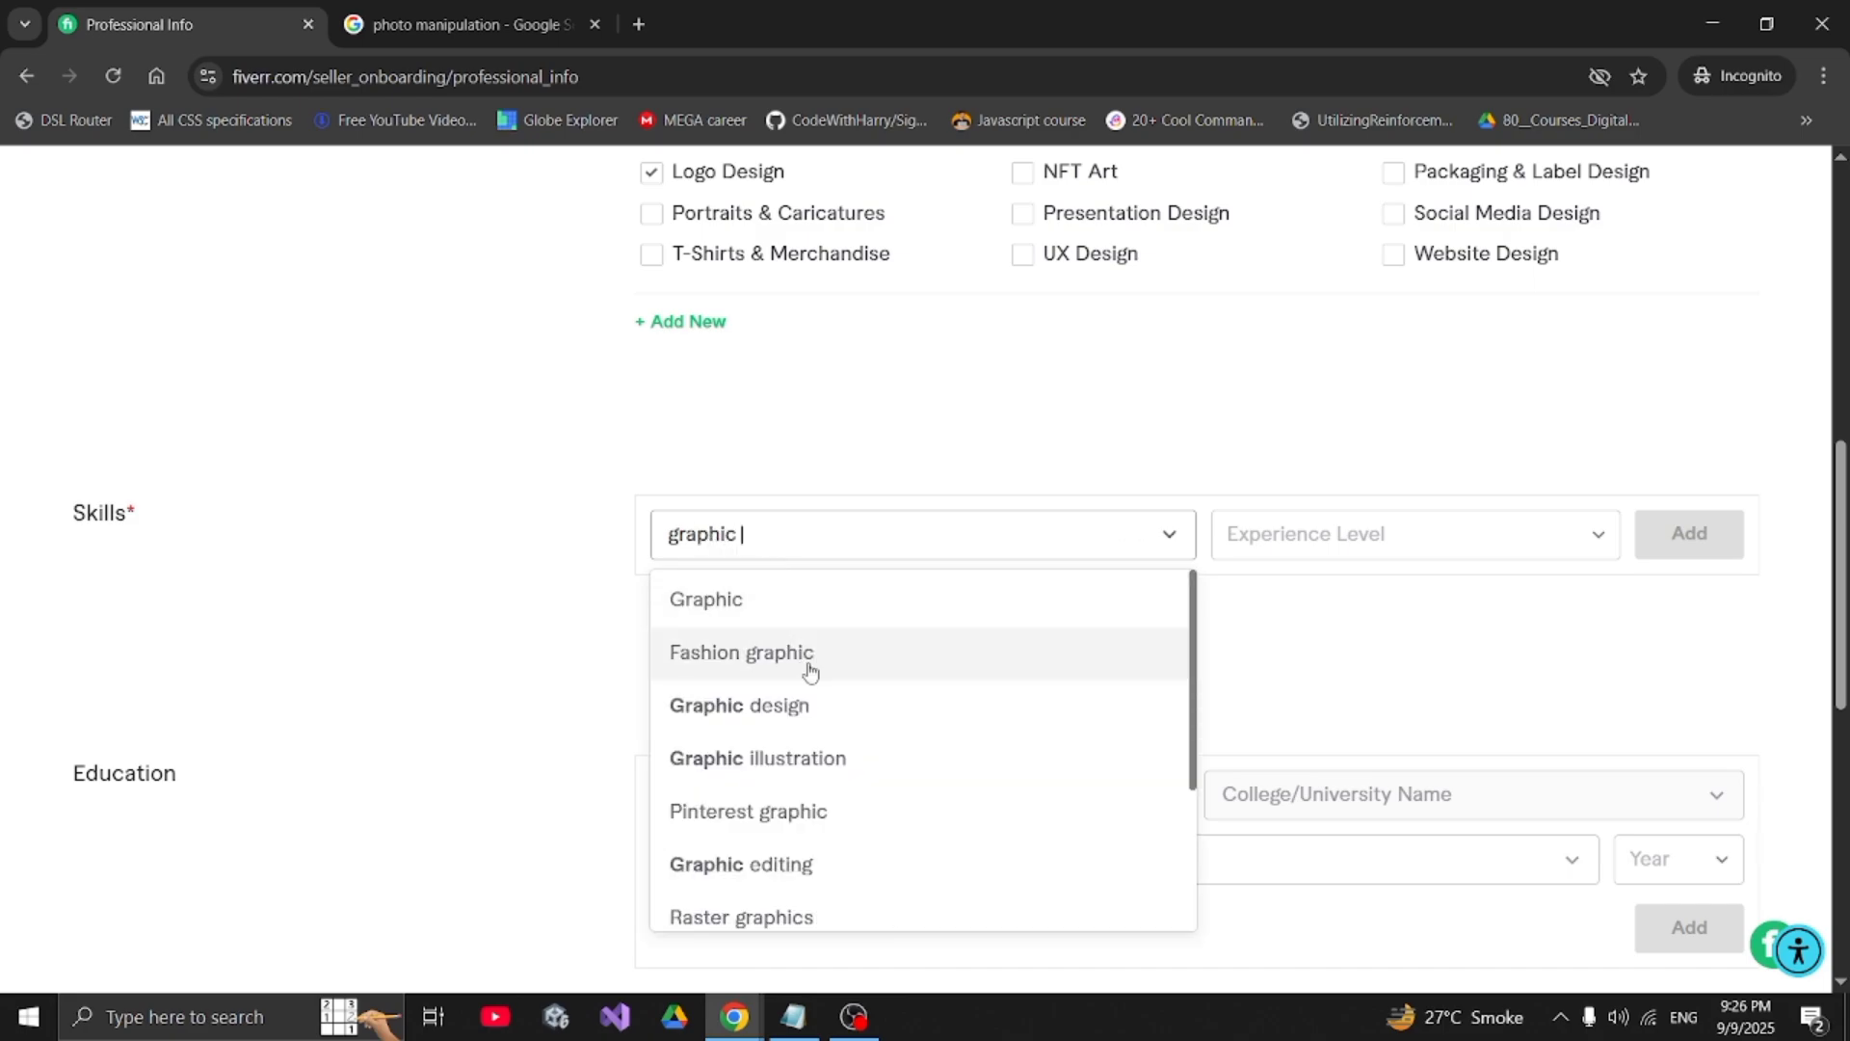
click(808, 710)
click(1321, 536)
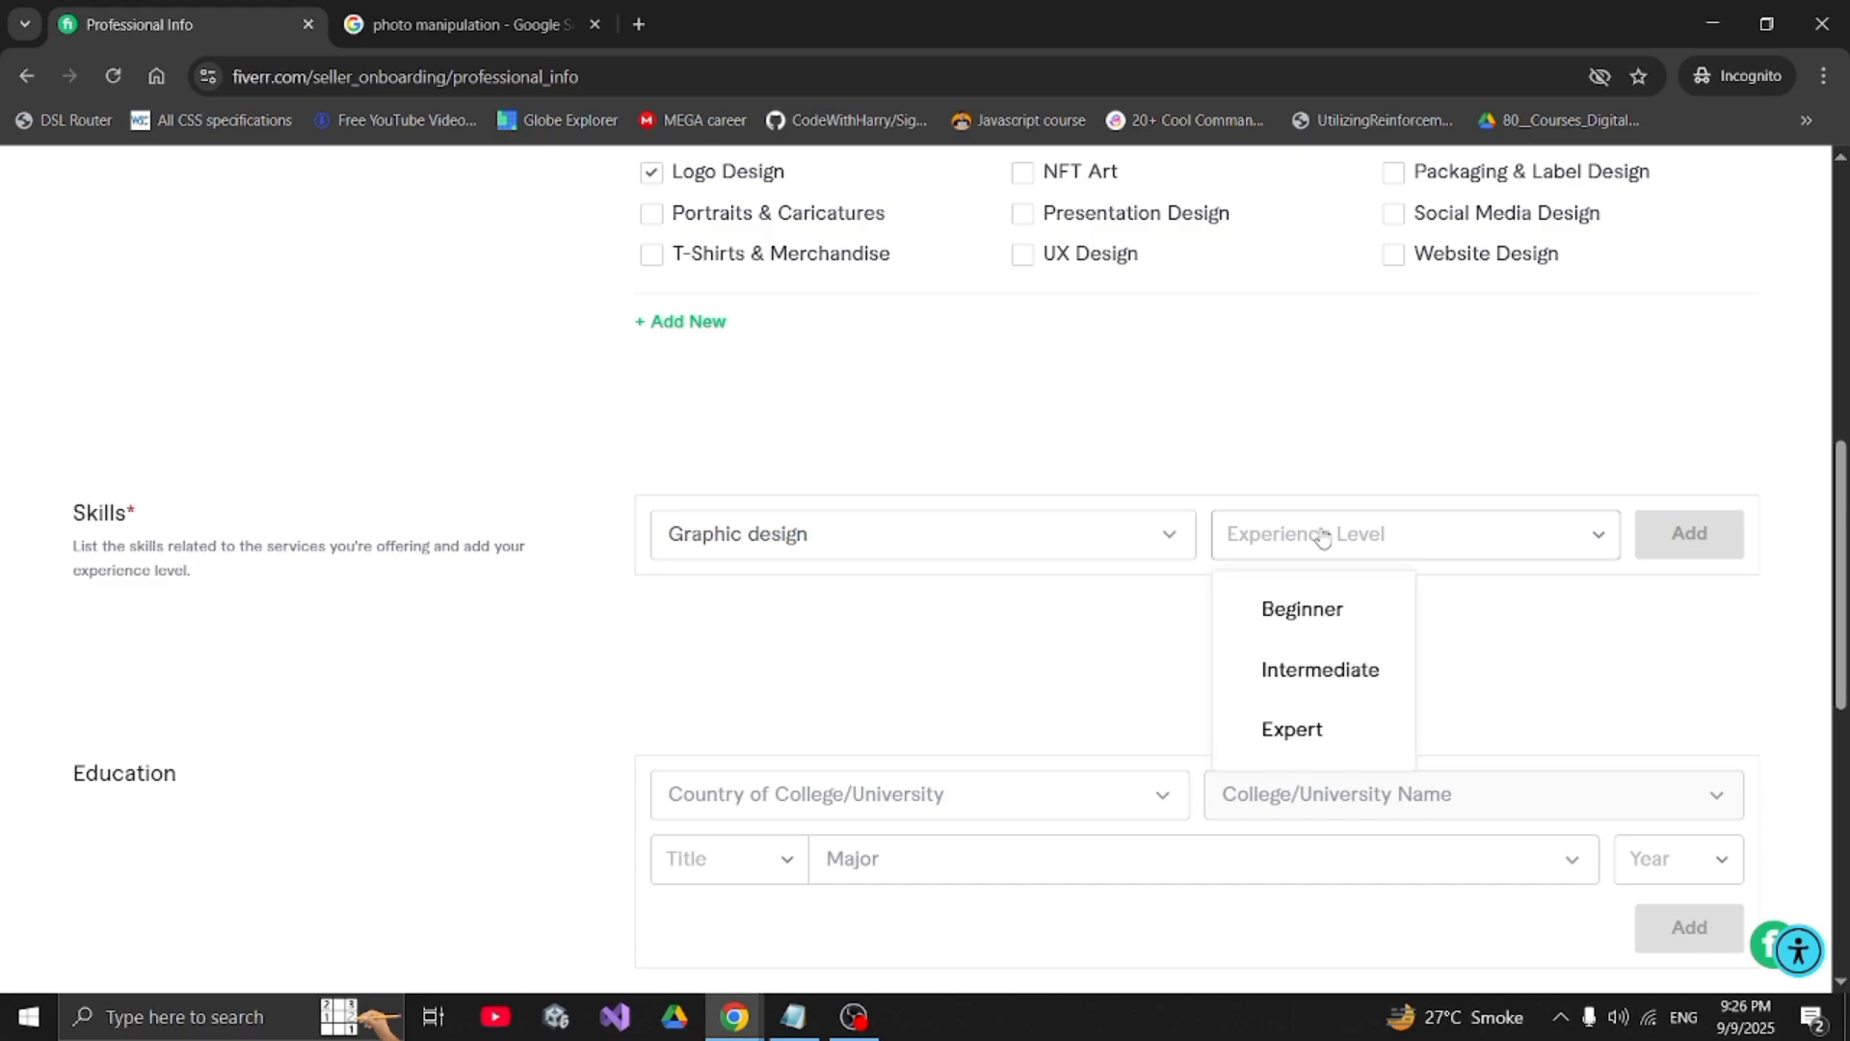
click(1317, 733)
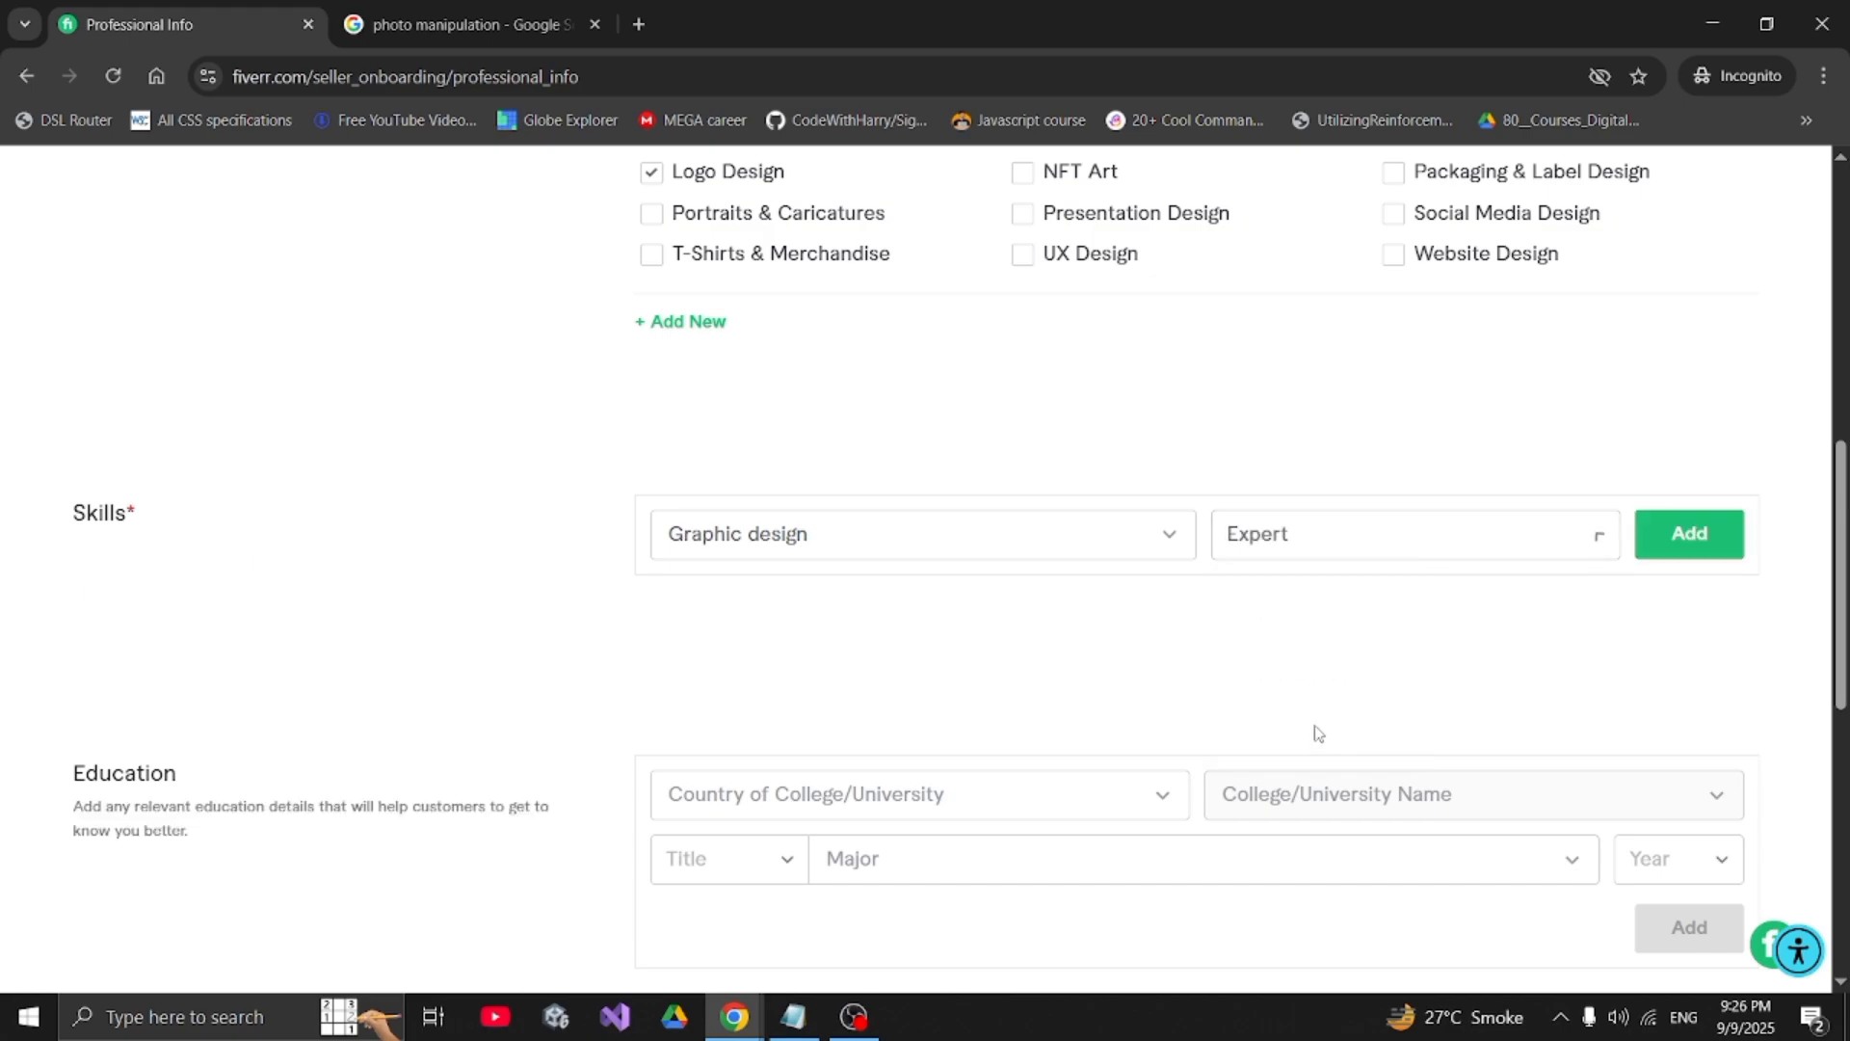
click(1692, 543)
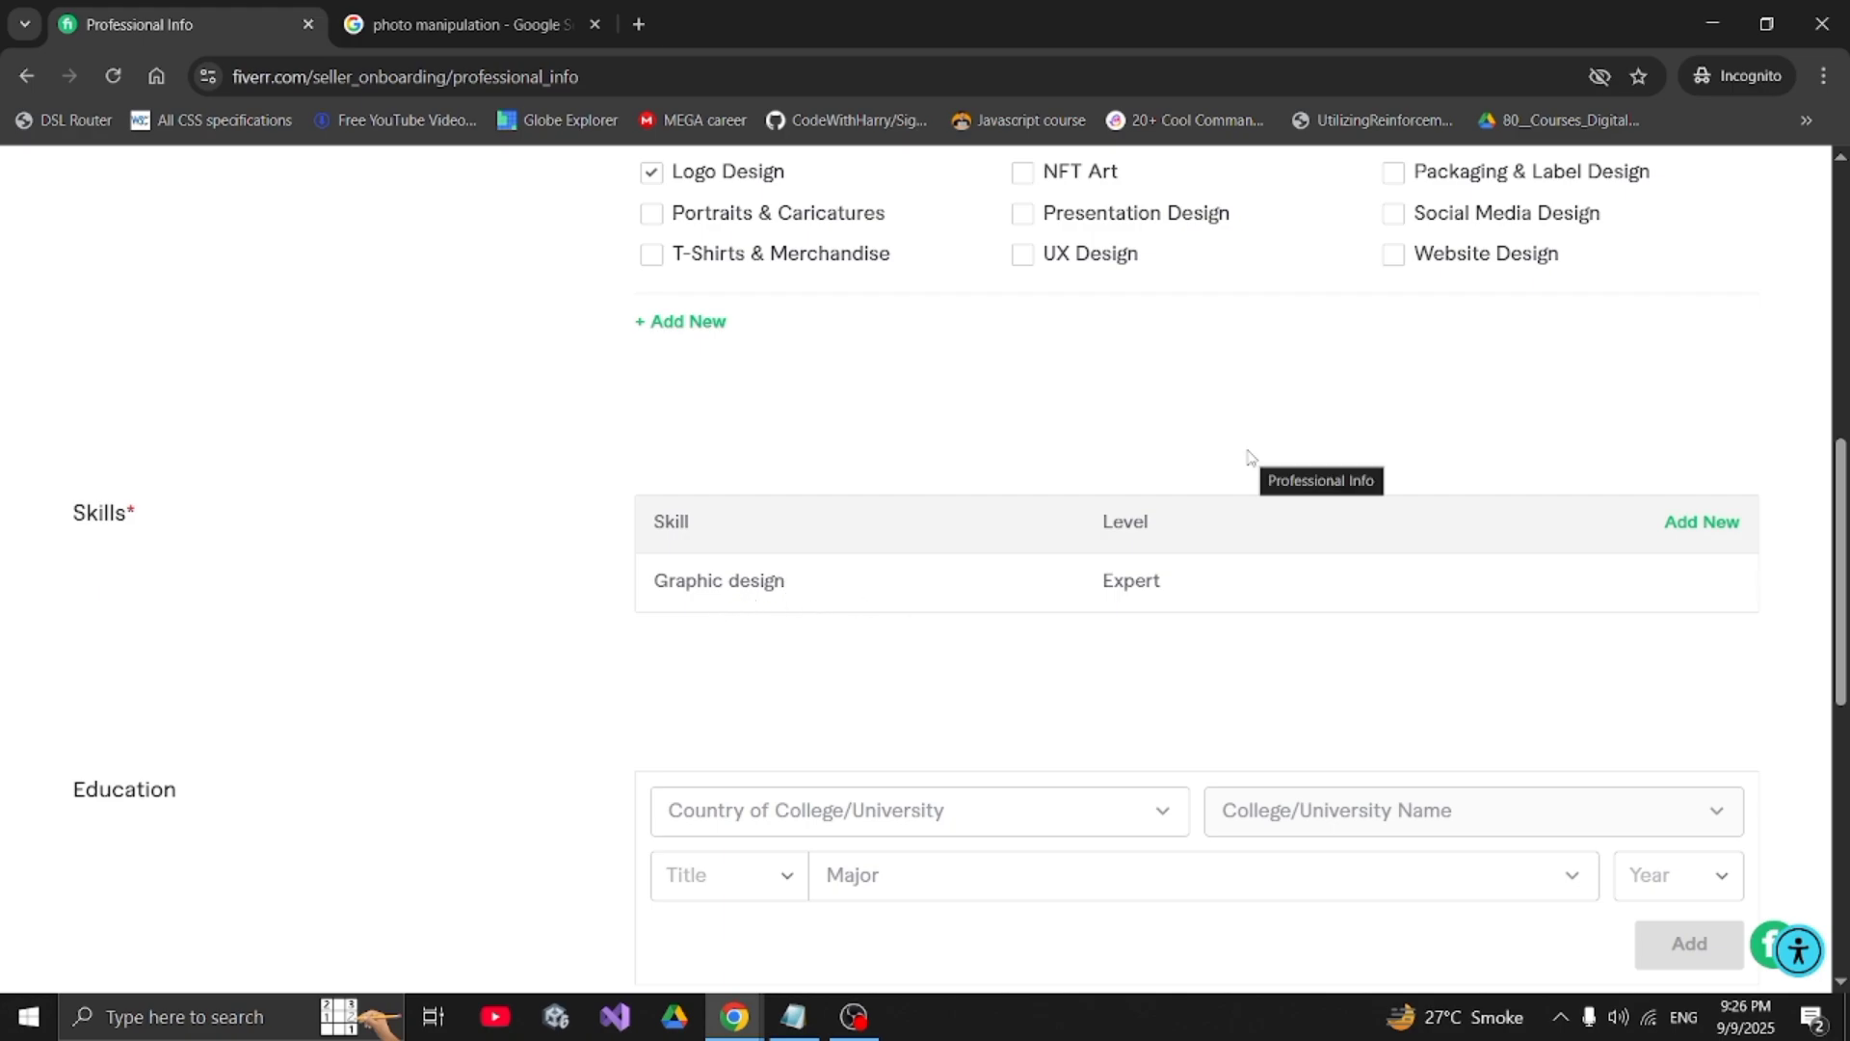
scroll(1248, 461, down, 3)
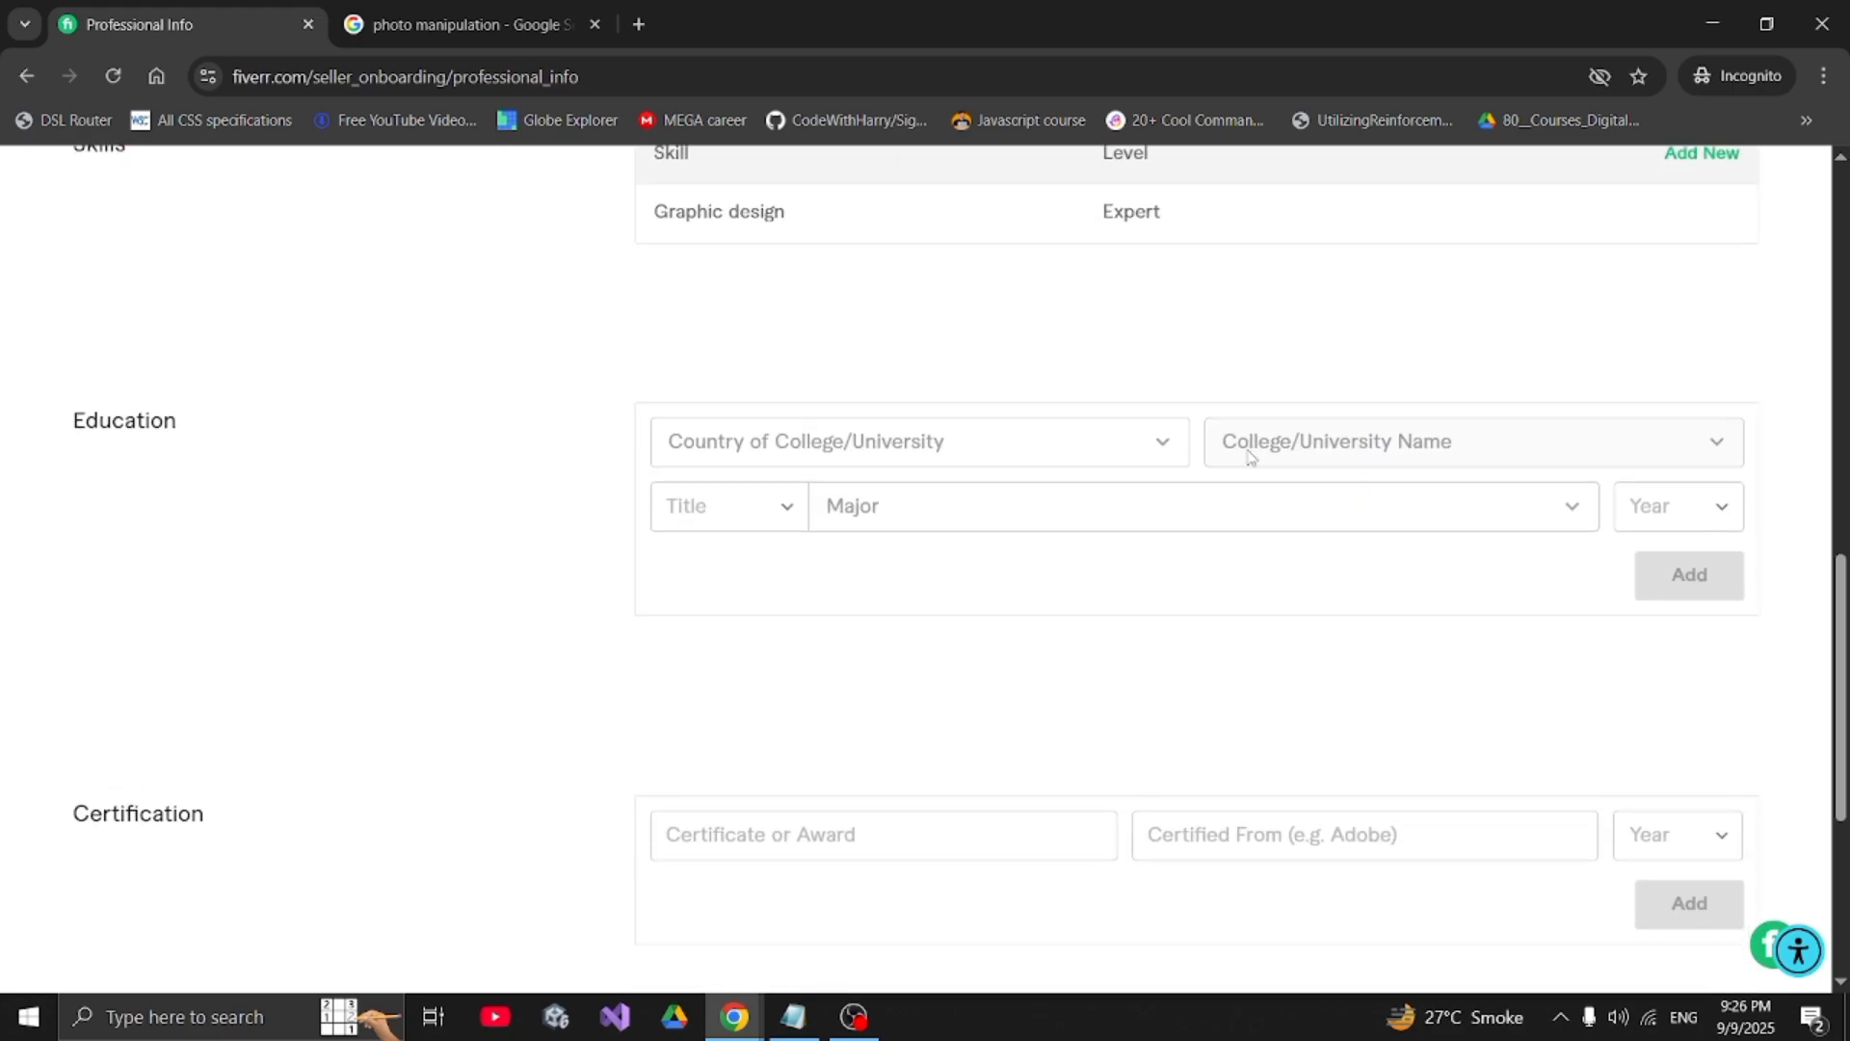
- Set the college country to Pakistan and college to Riphah International University
click(740, 446)
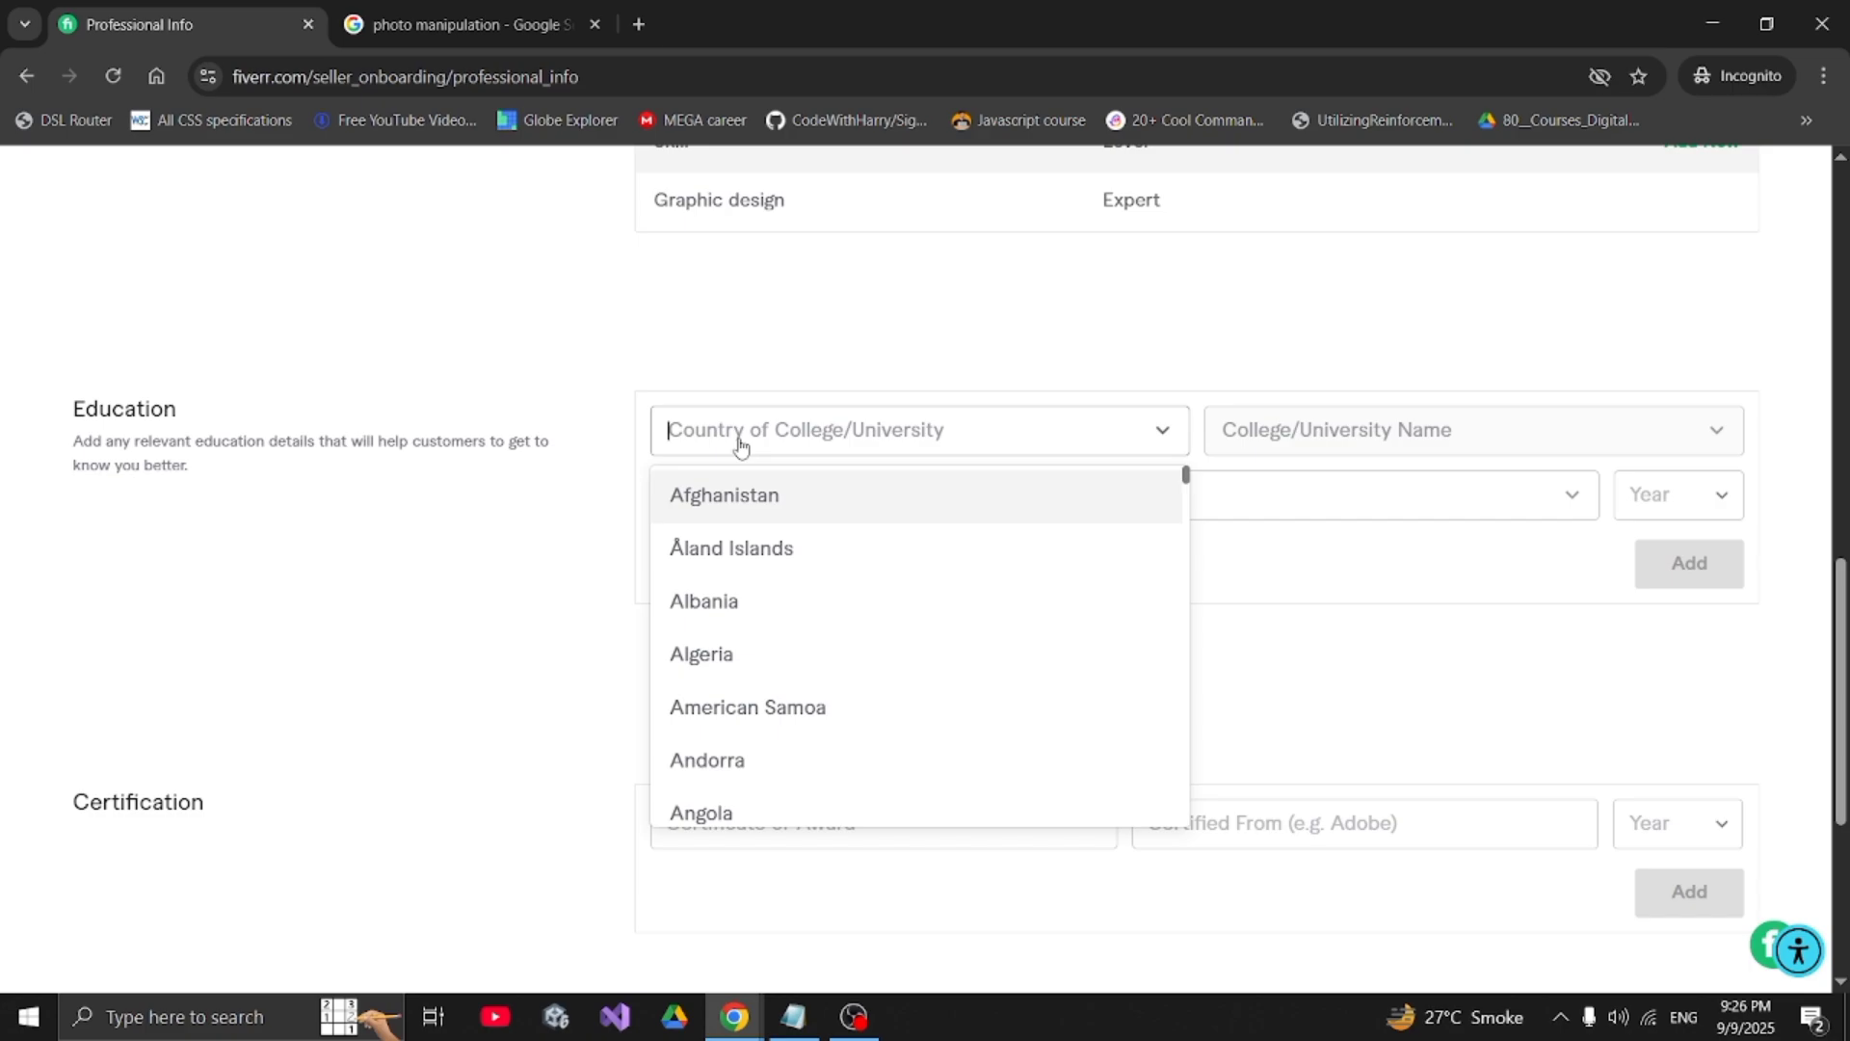
text(ri)
key(BackSpace)
key(BackSpace)
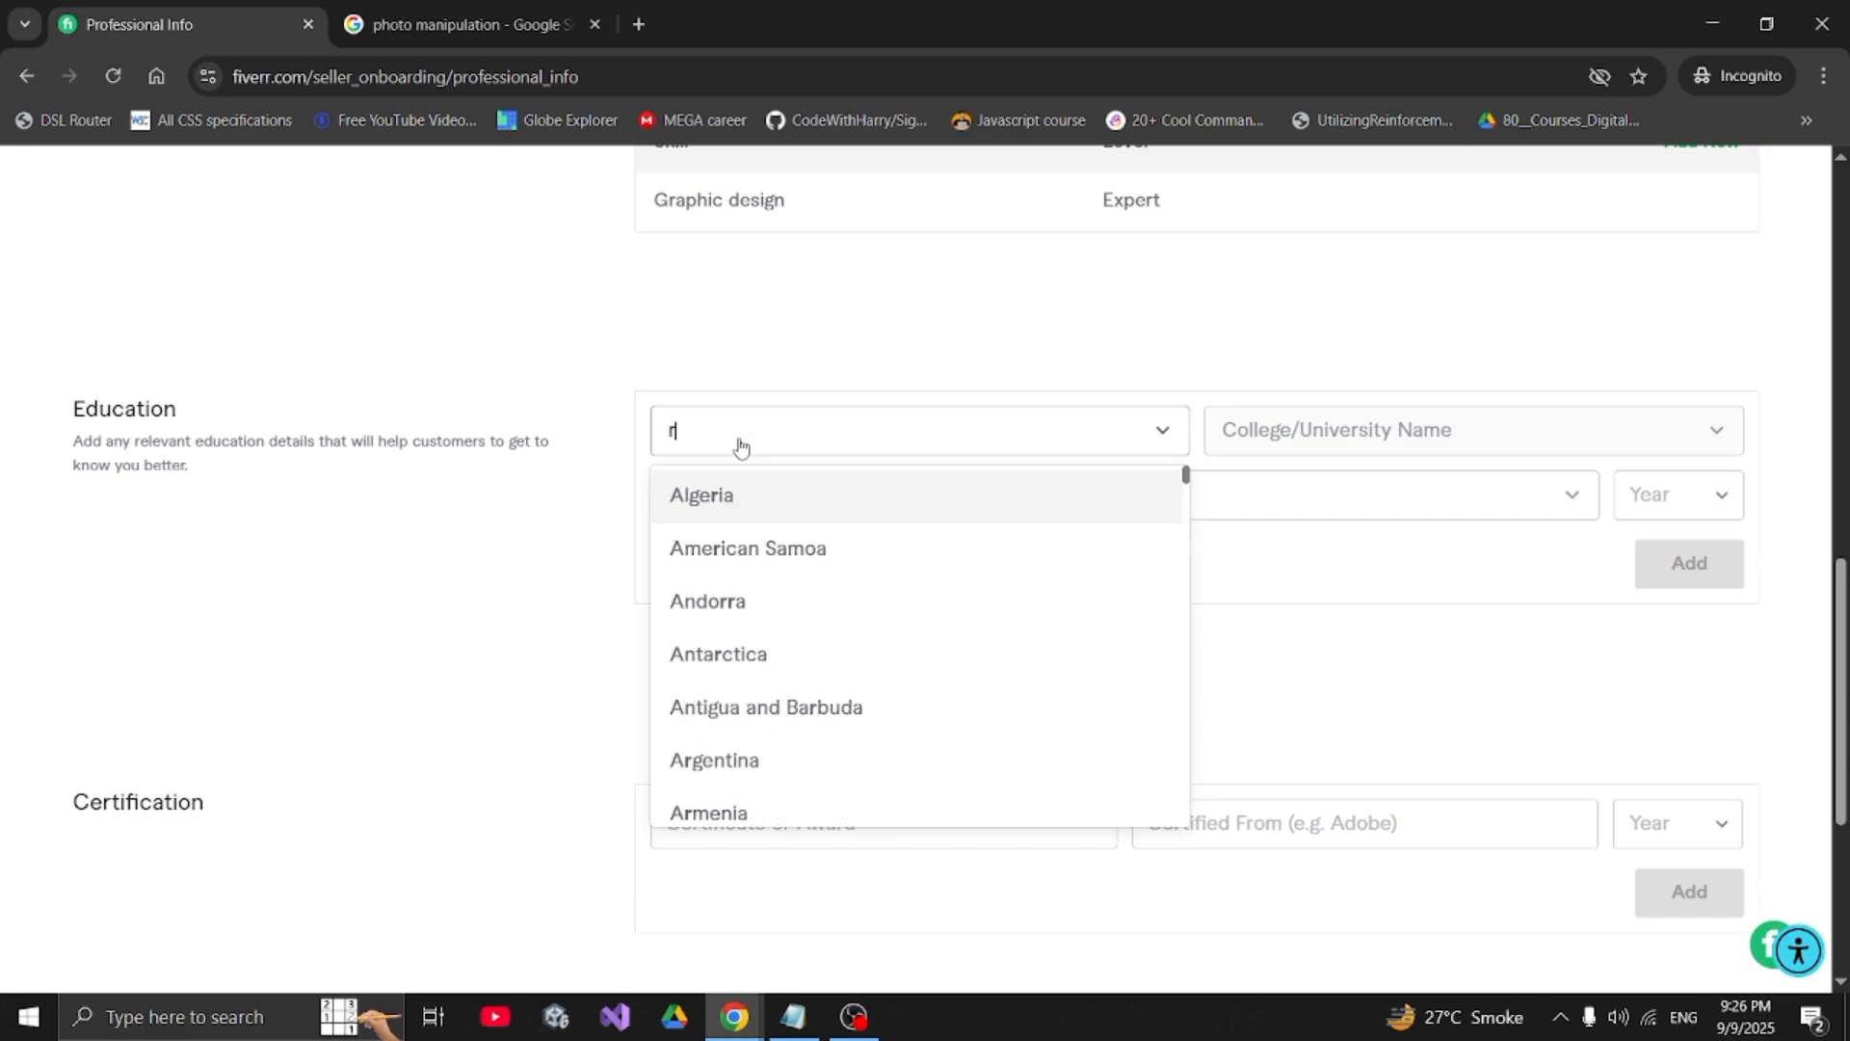
text(paki)
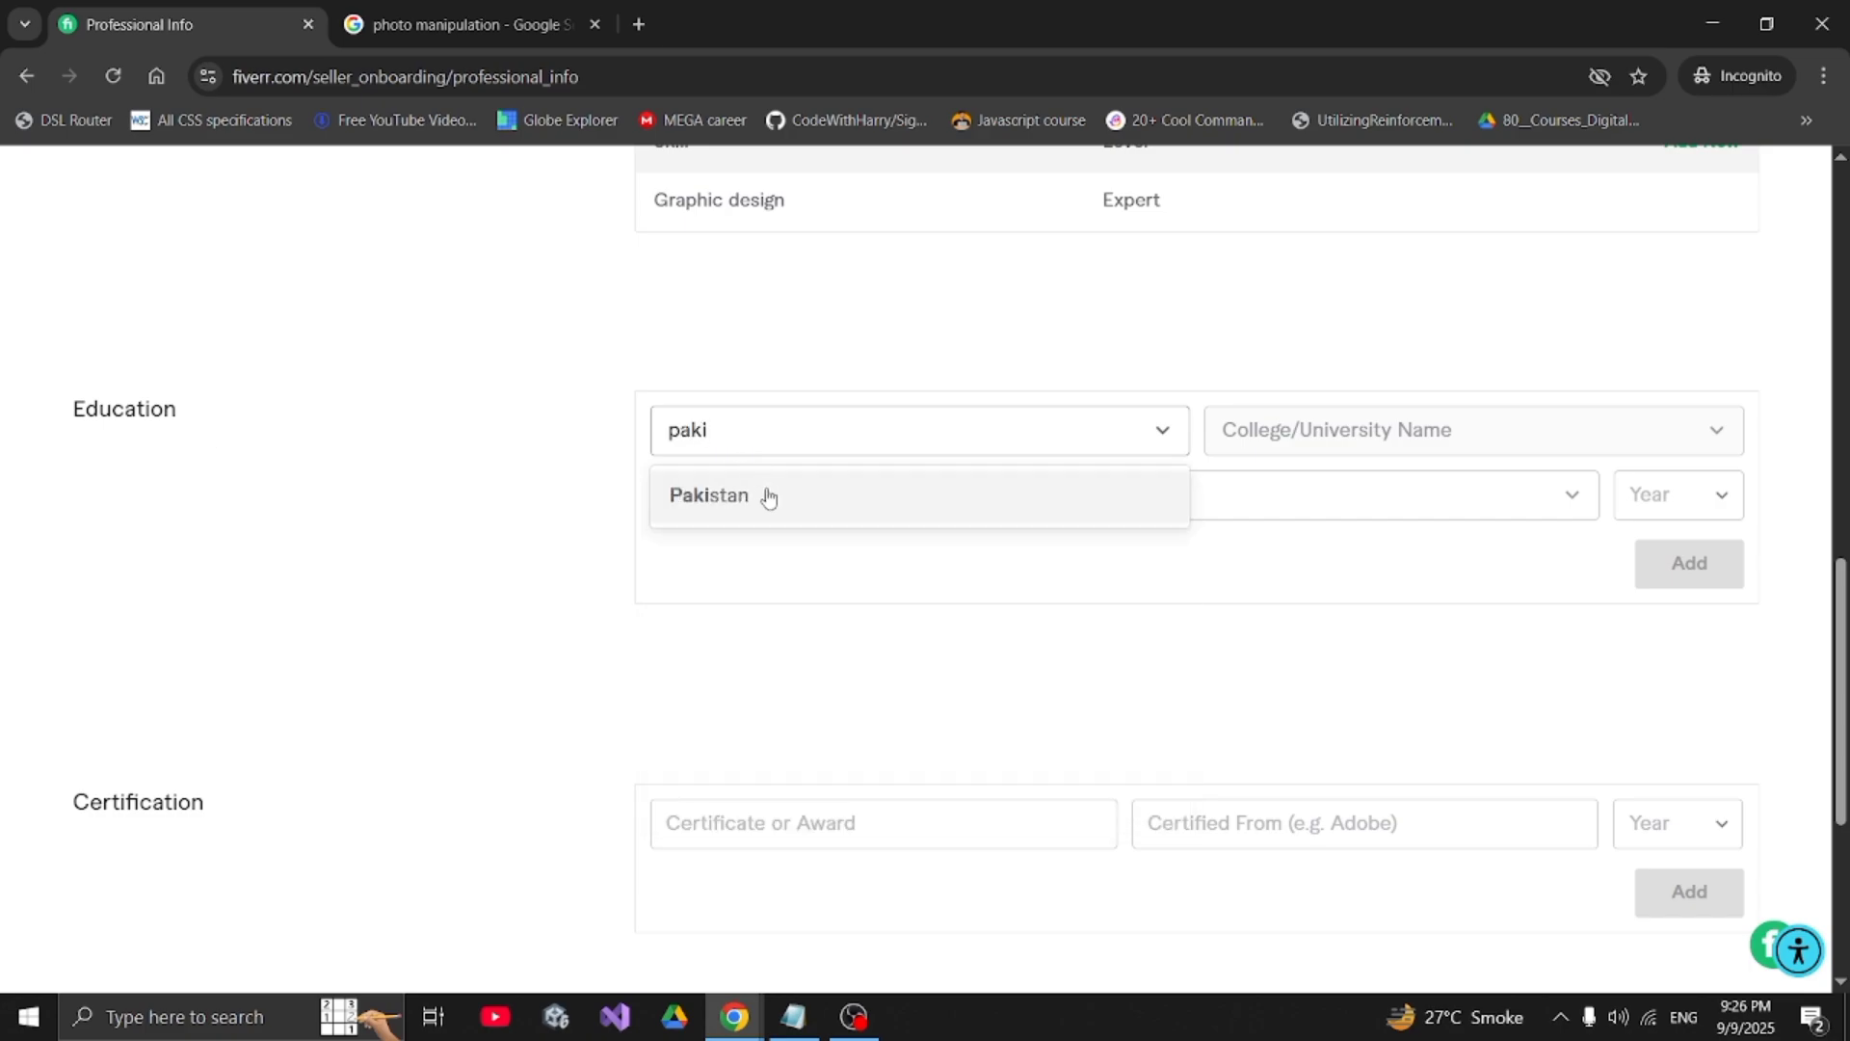
click(764, 496)
click(1339, 443)
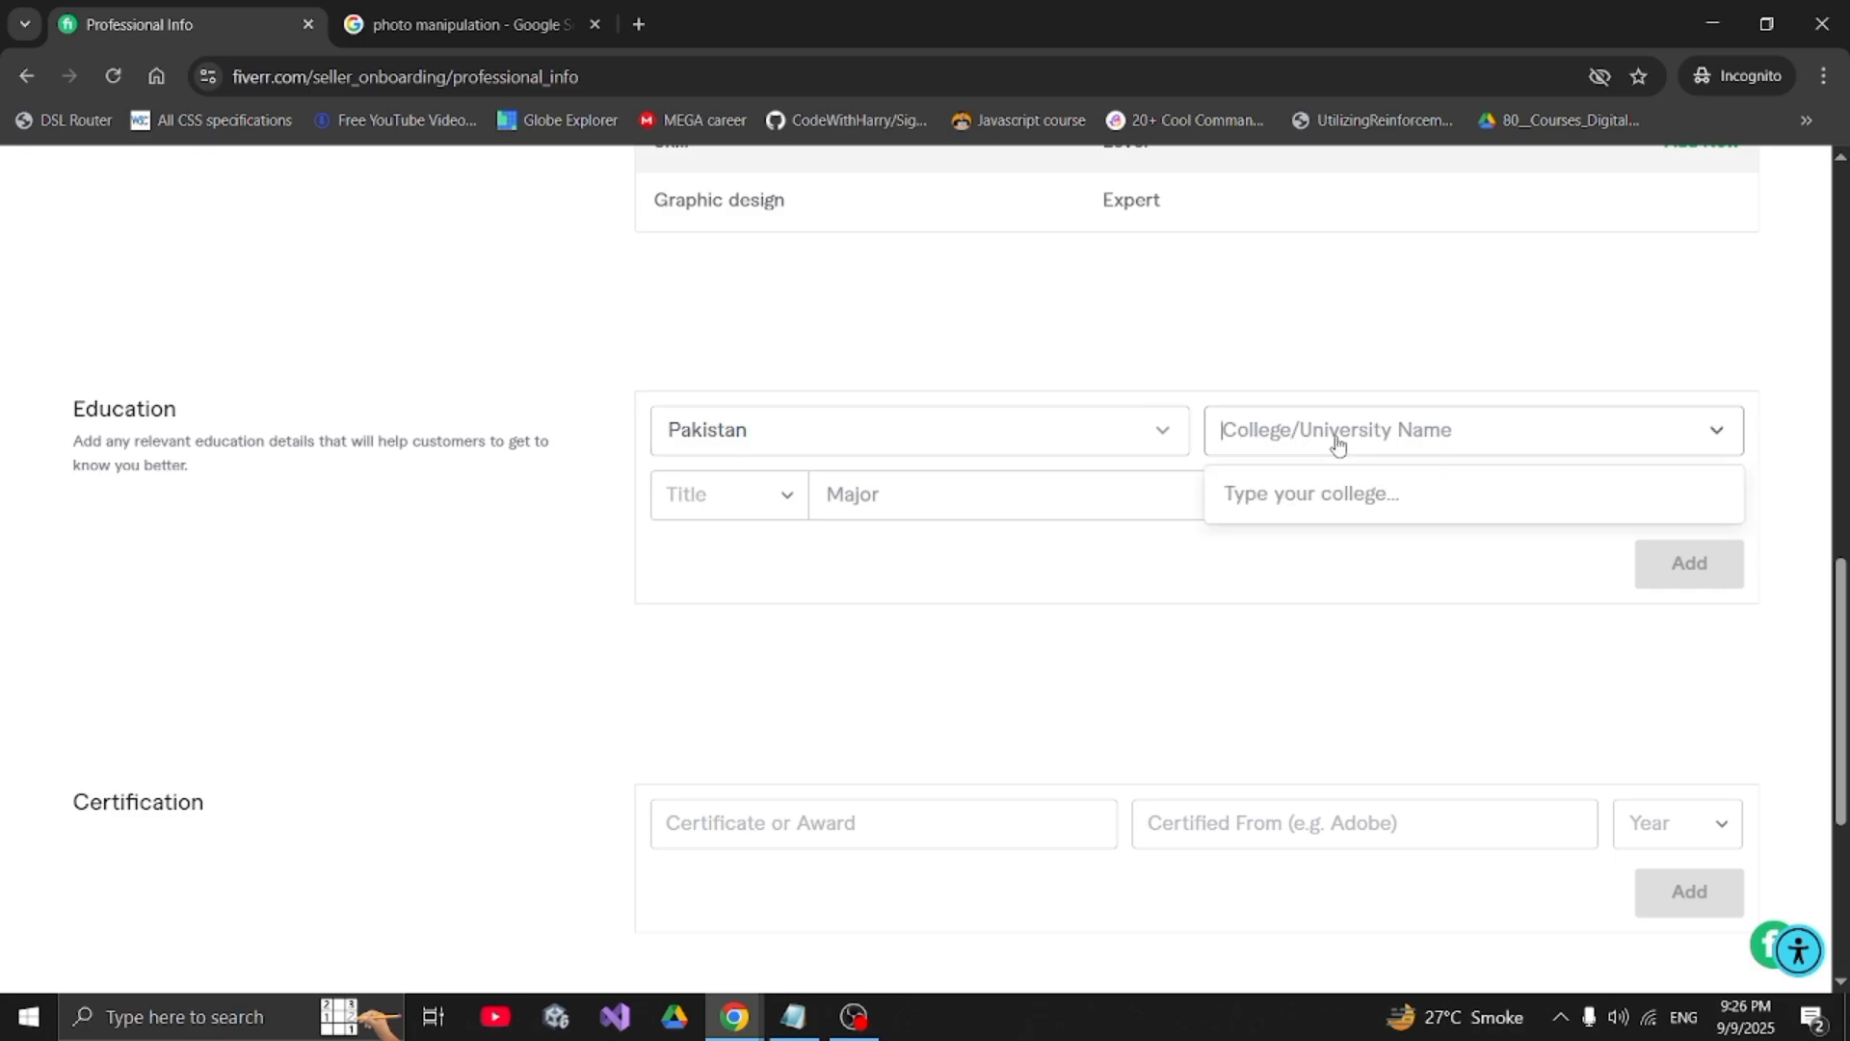
text(ripha)
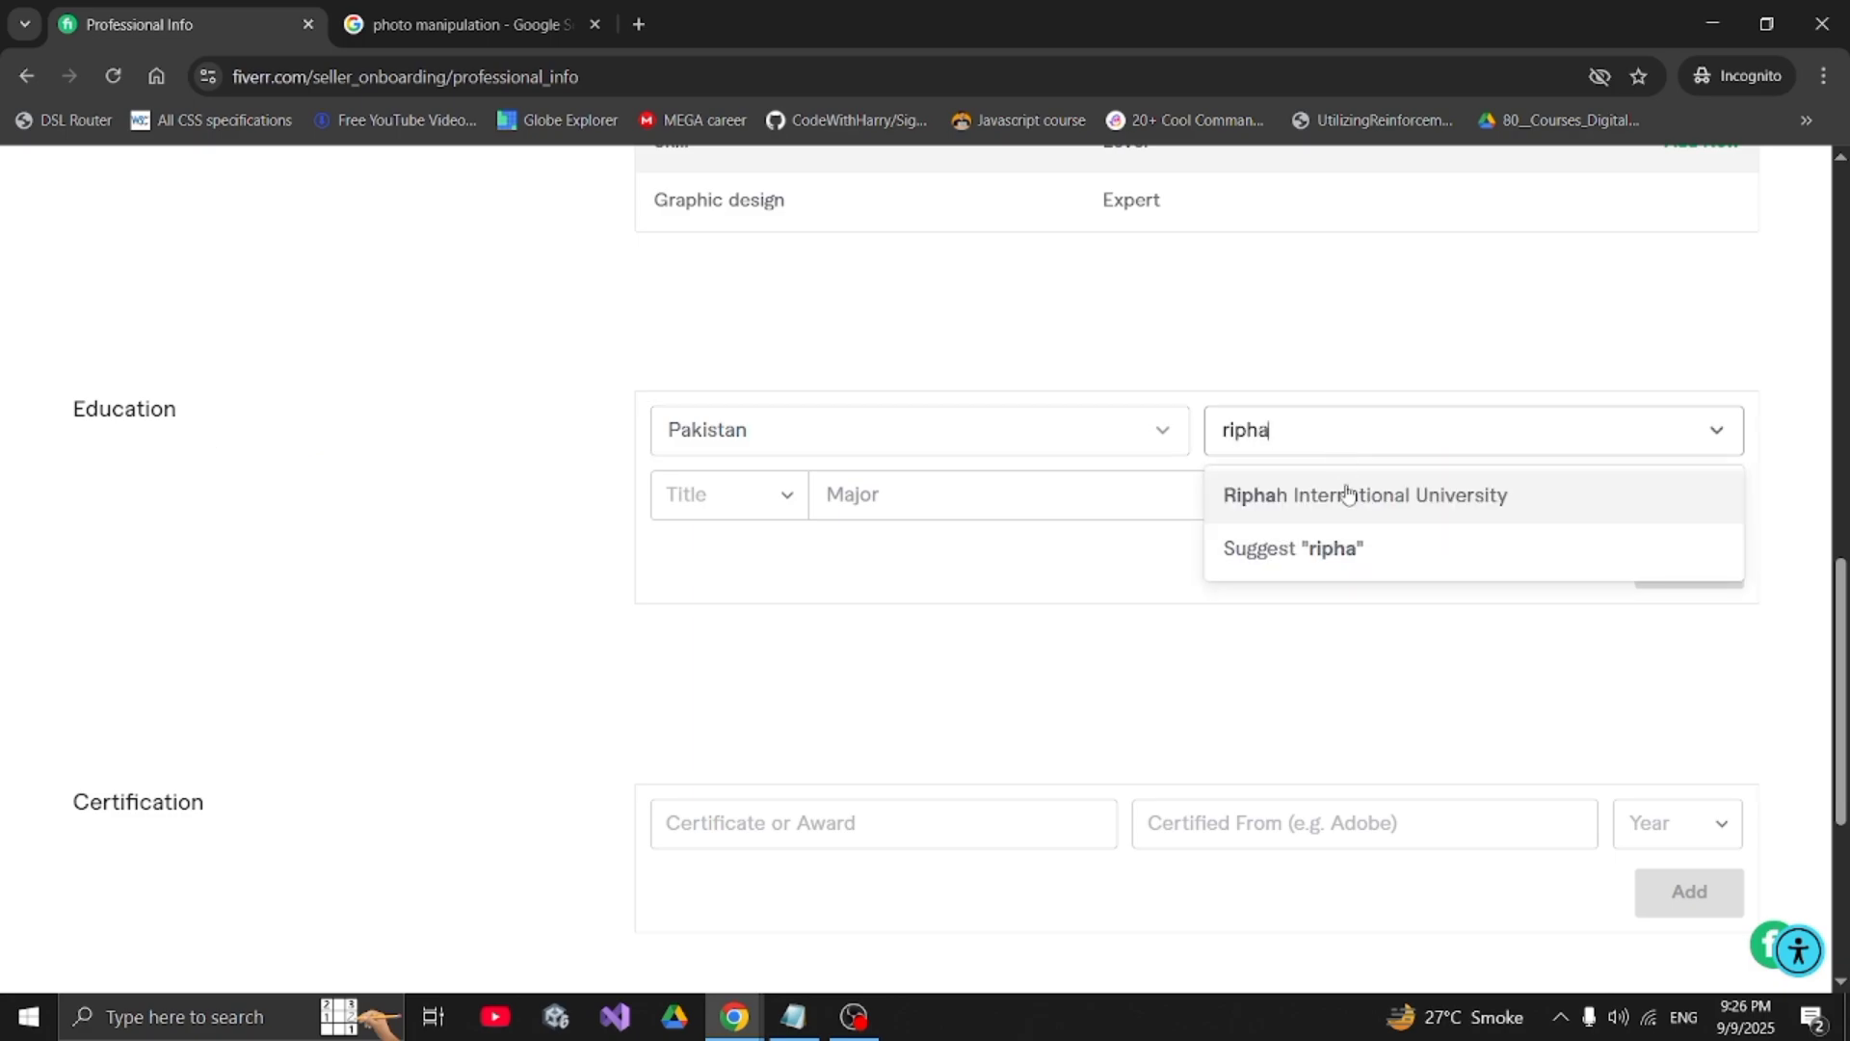
click(1342, 494)
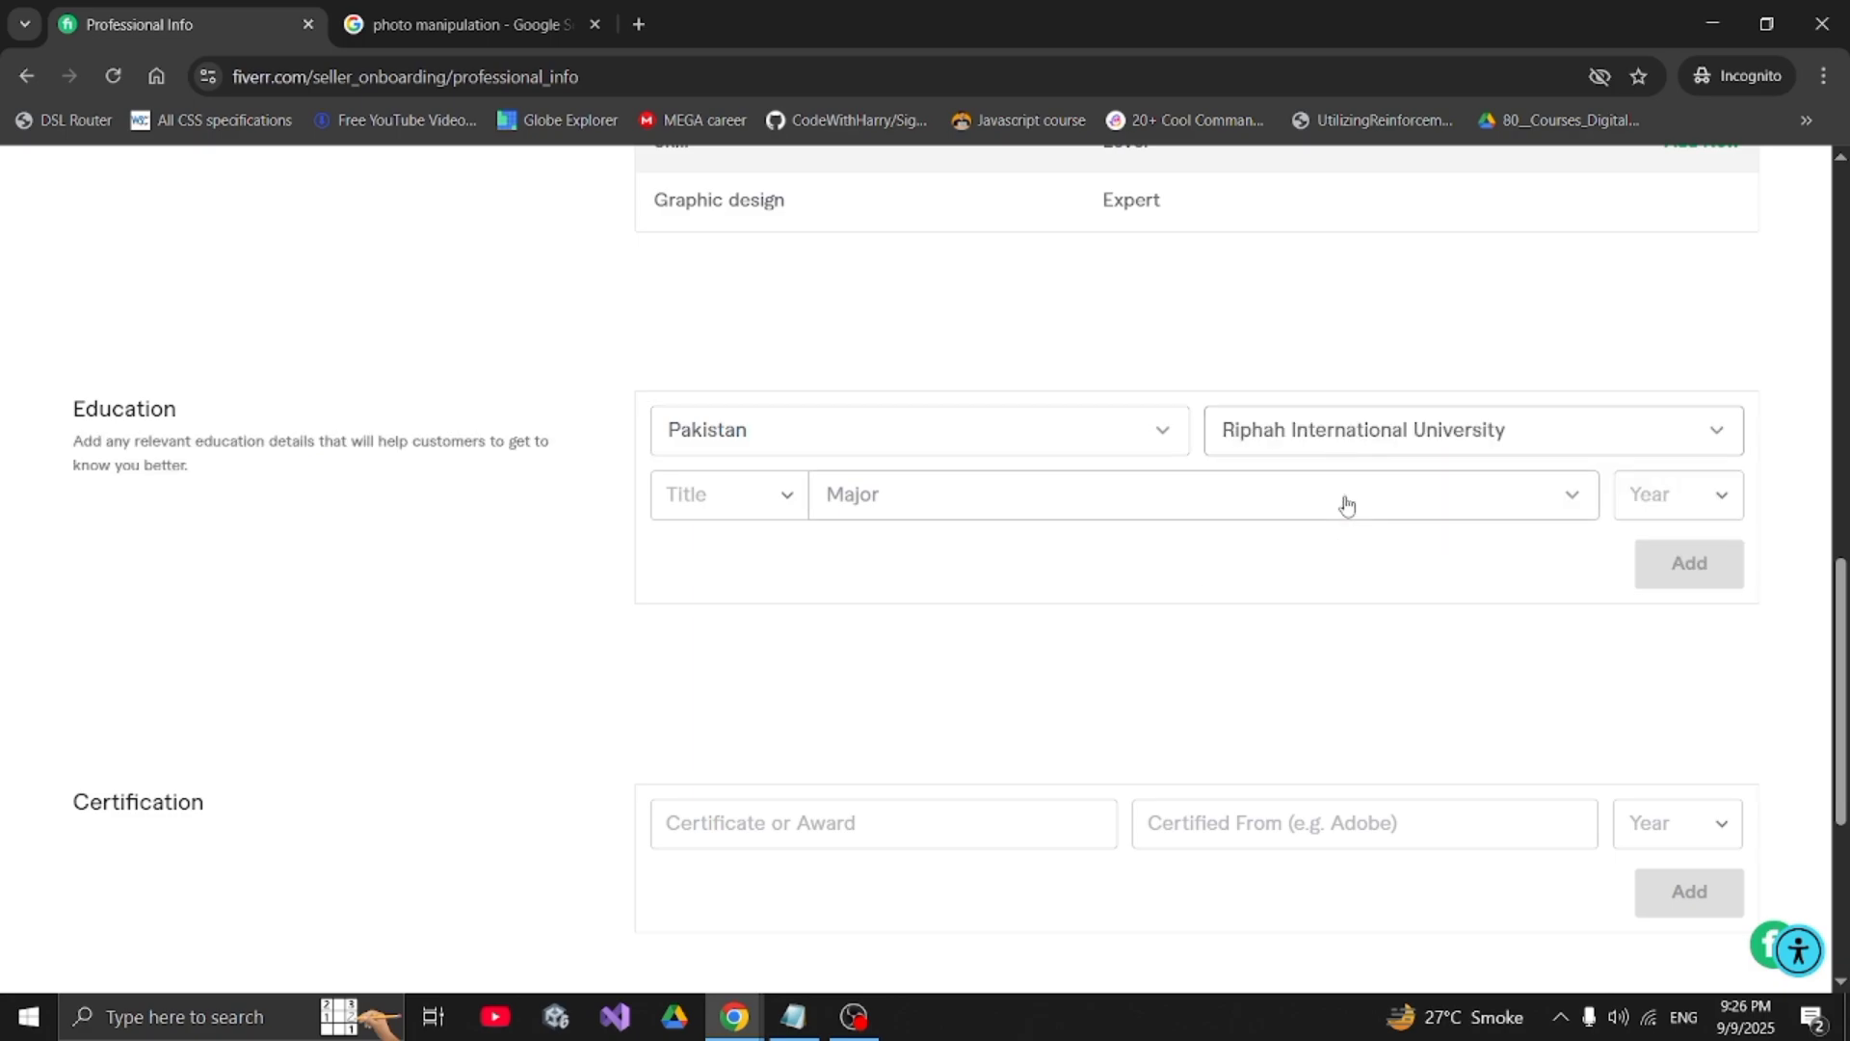
- Add the degree with title Other, major graphic design, graduation year 2027
click(739, 493)
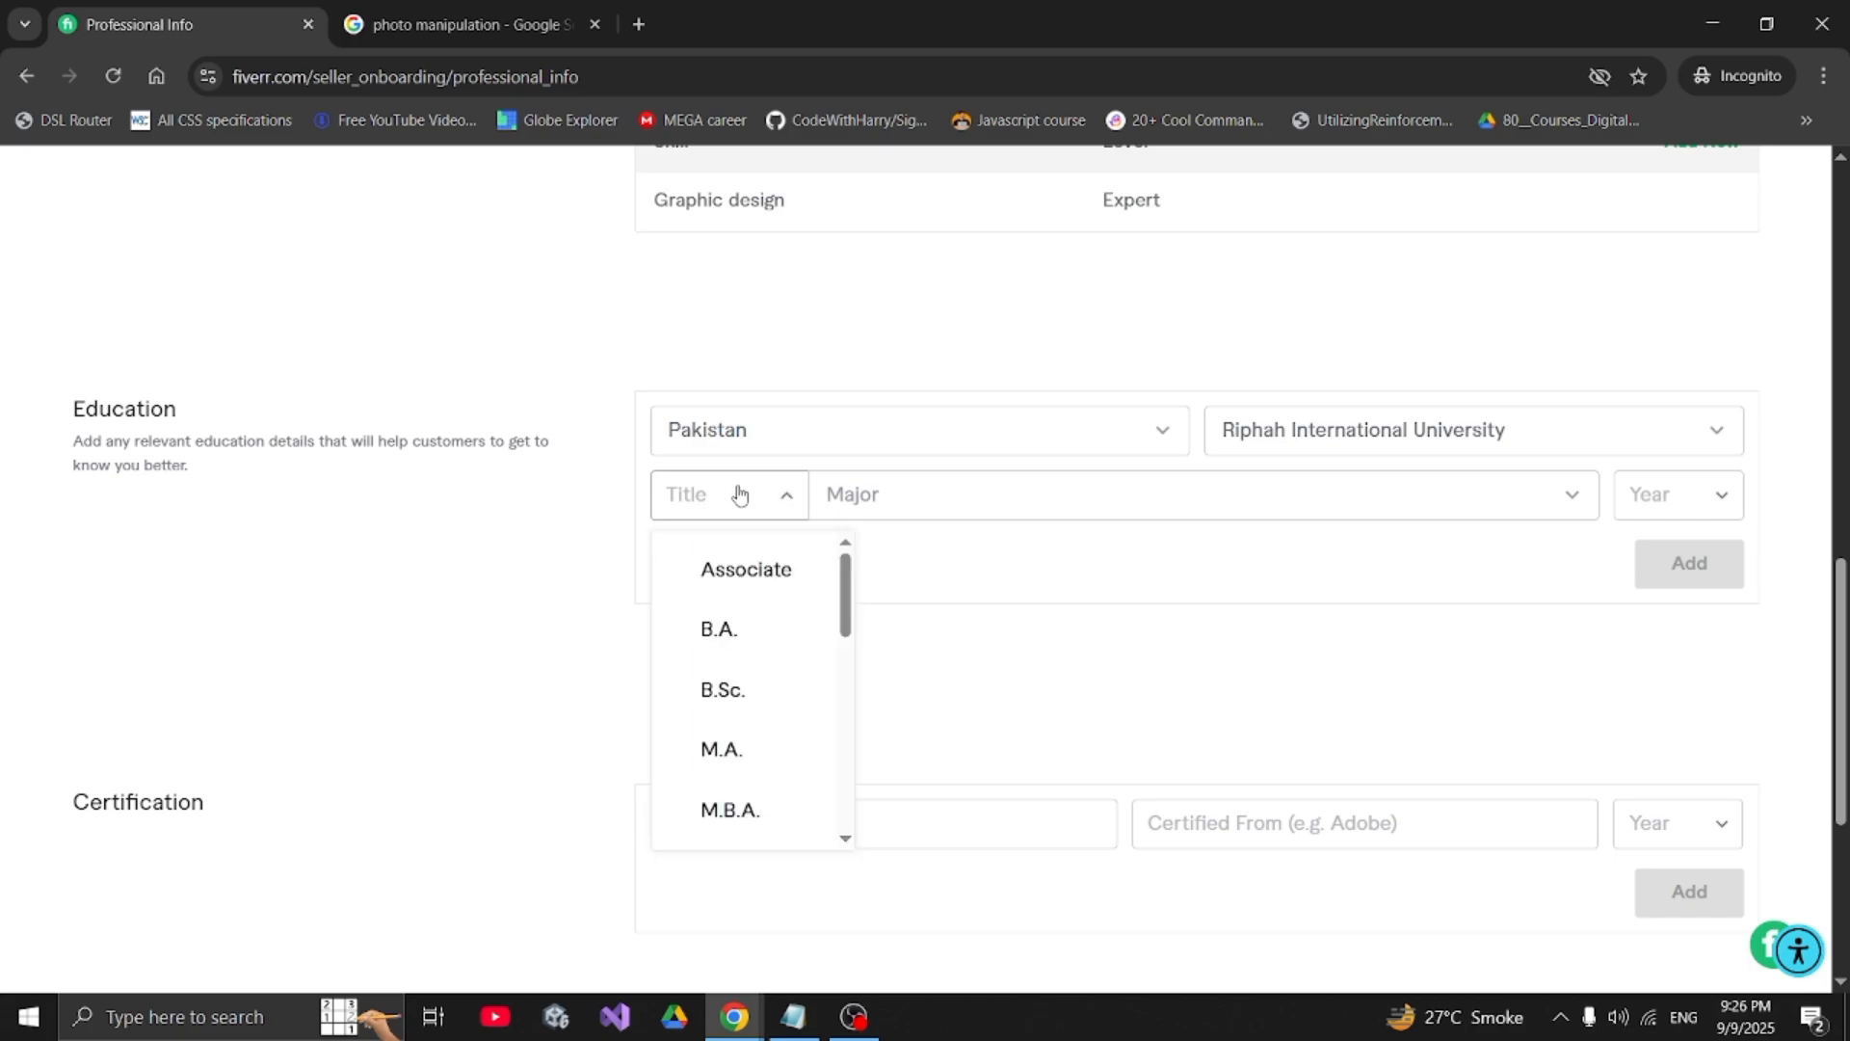
scroll(762, 650, down, 3)
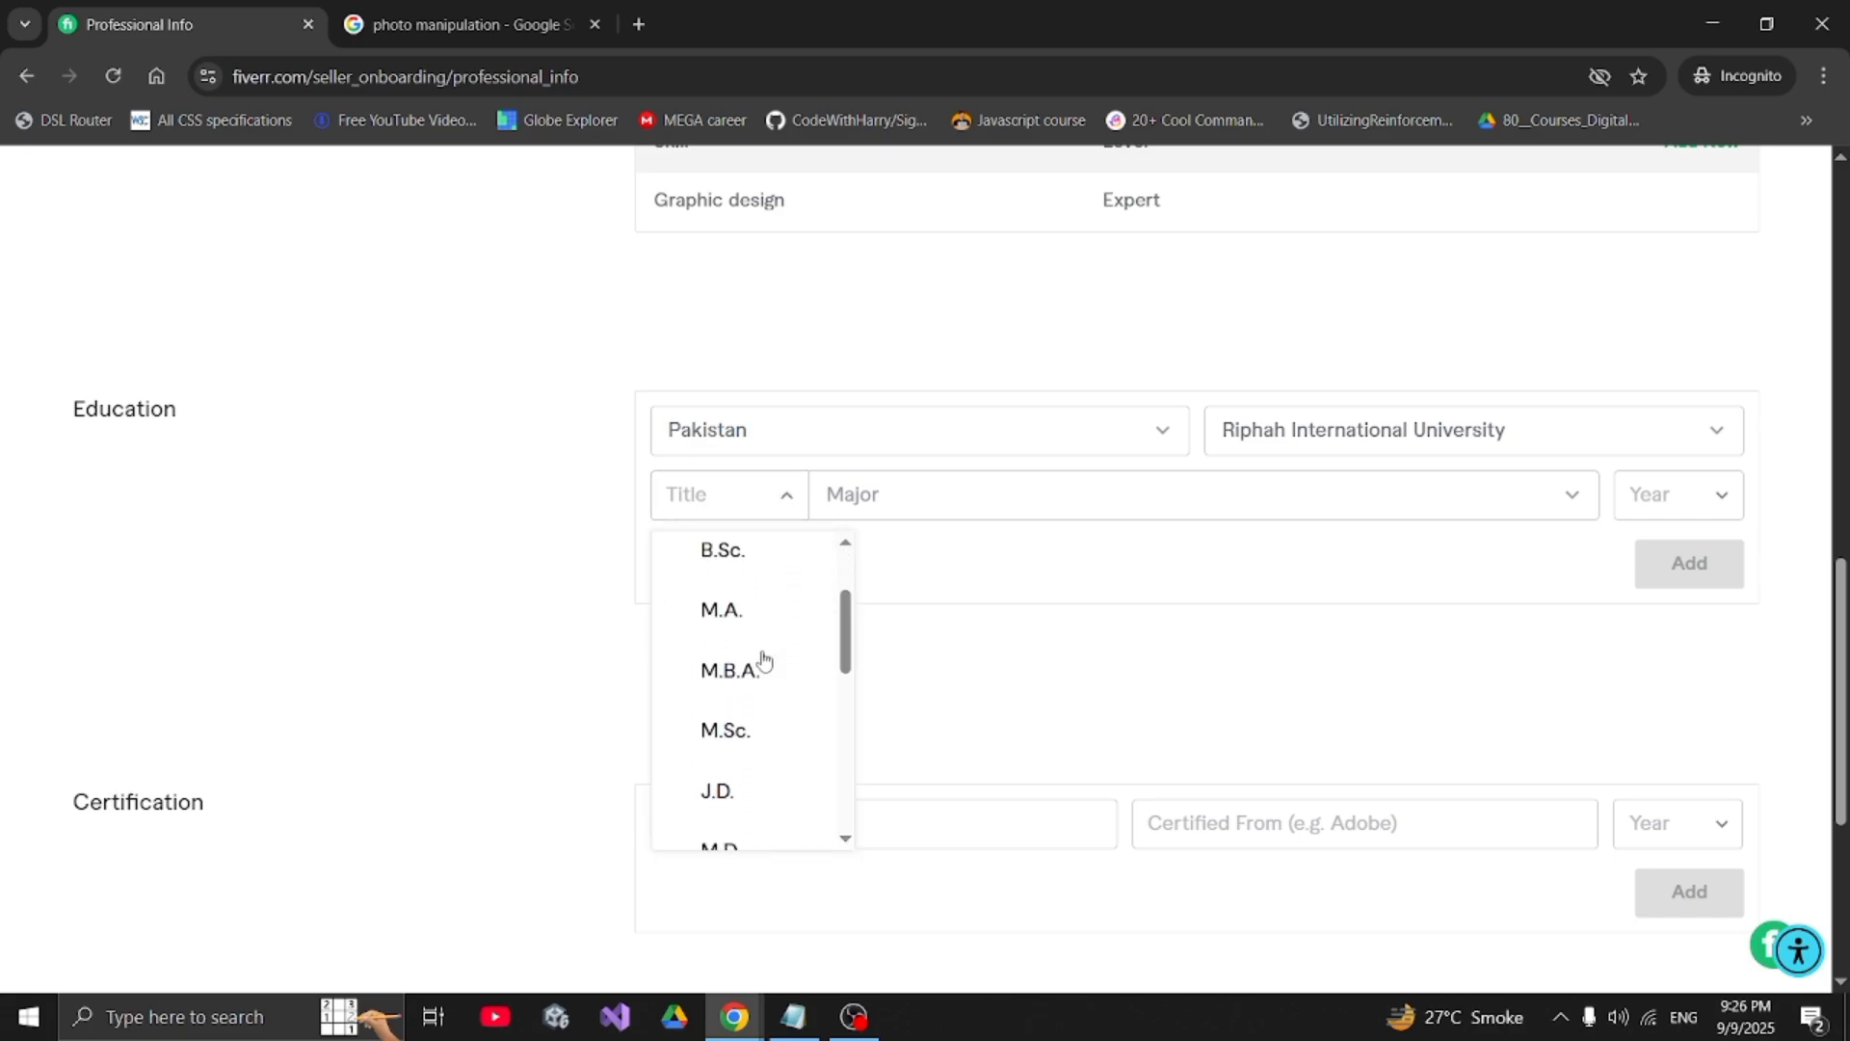
scroll(762, 656, down, 6)
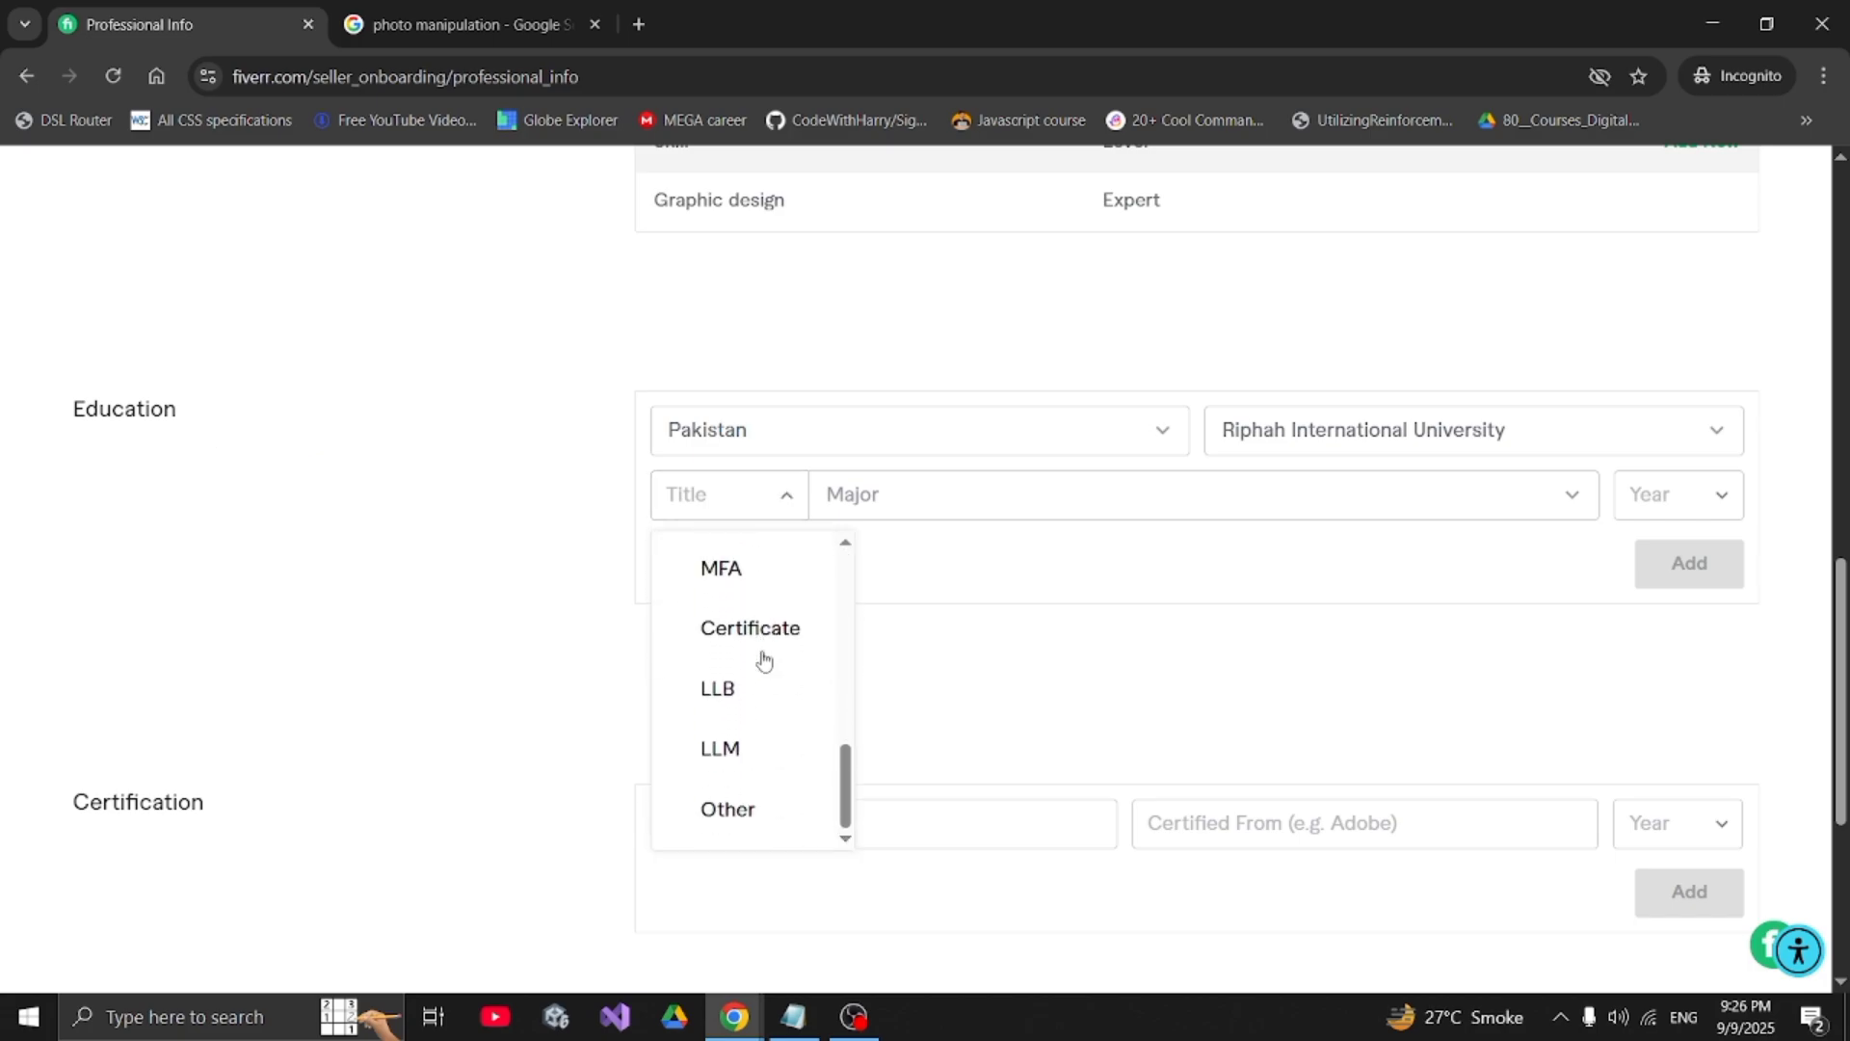
click(754, 814)
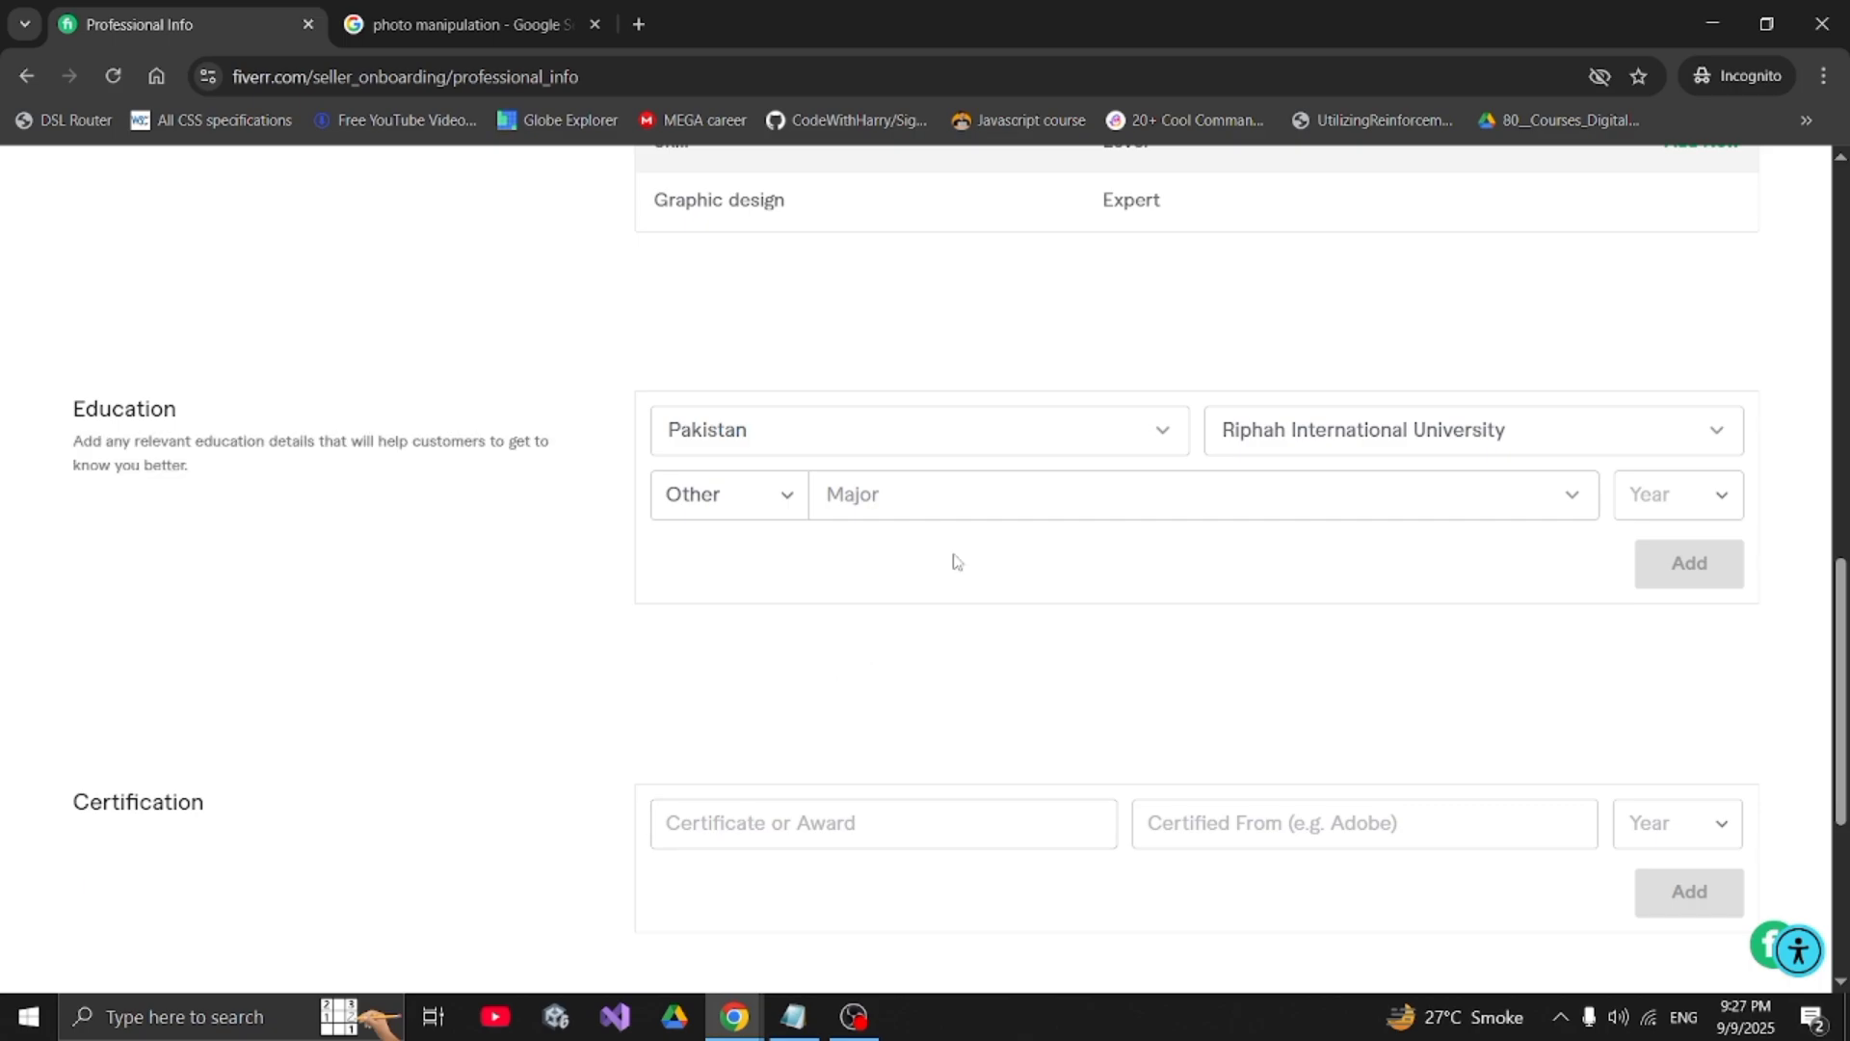
click(977, 509)
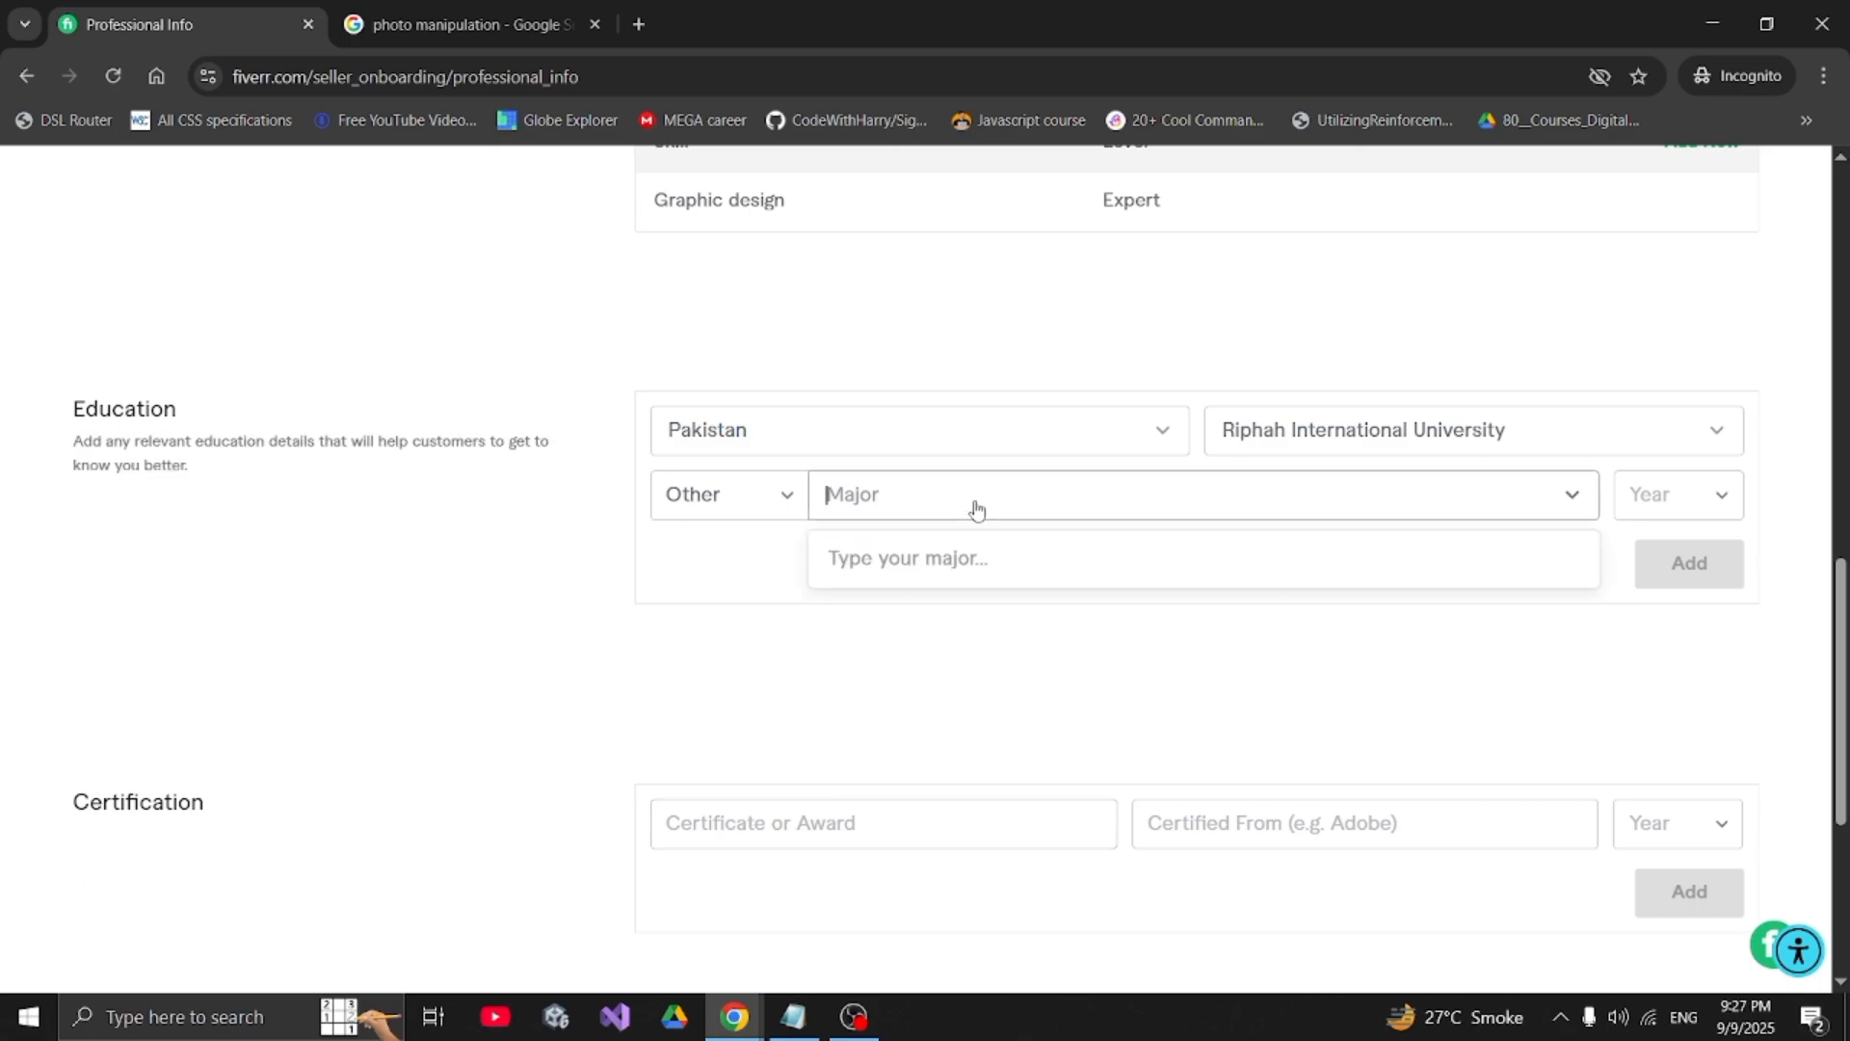
text(it)
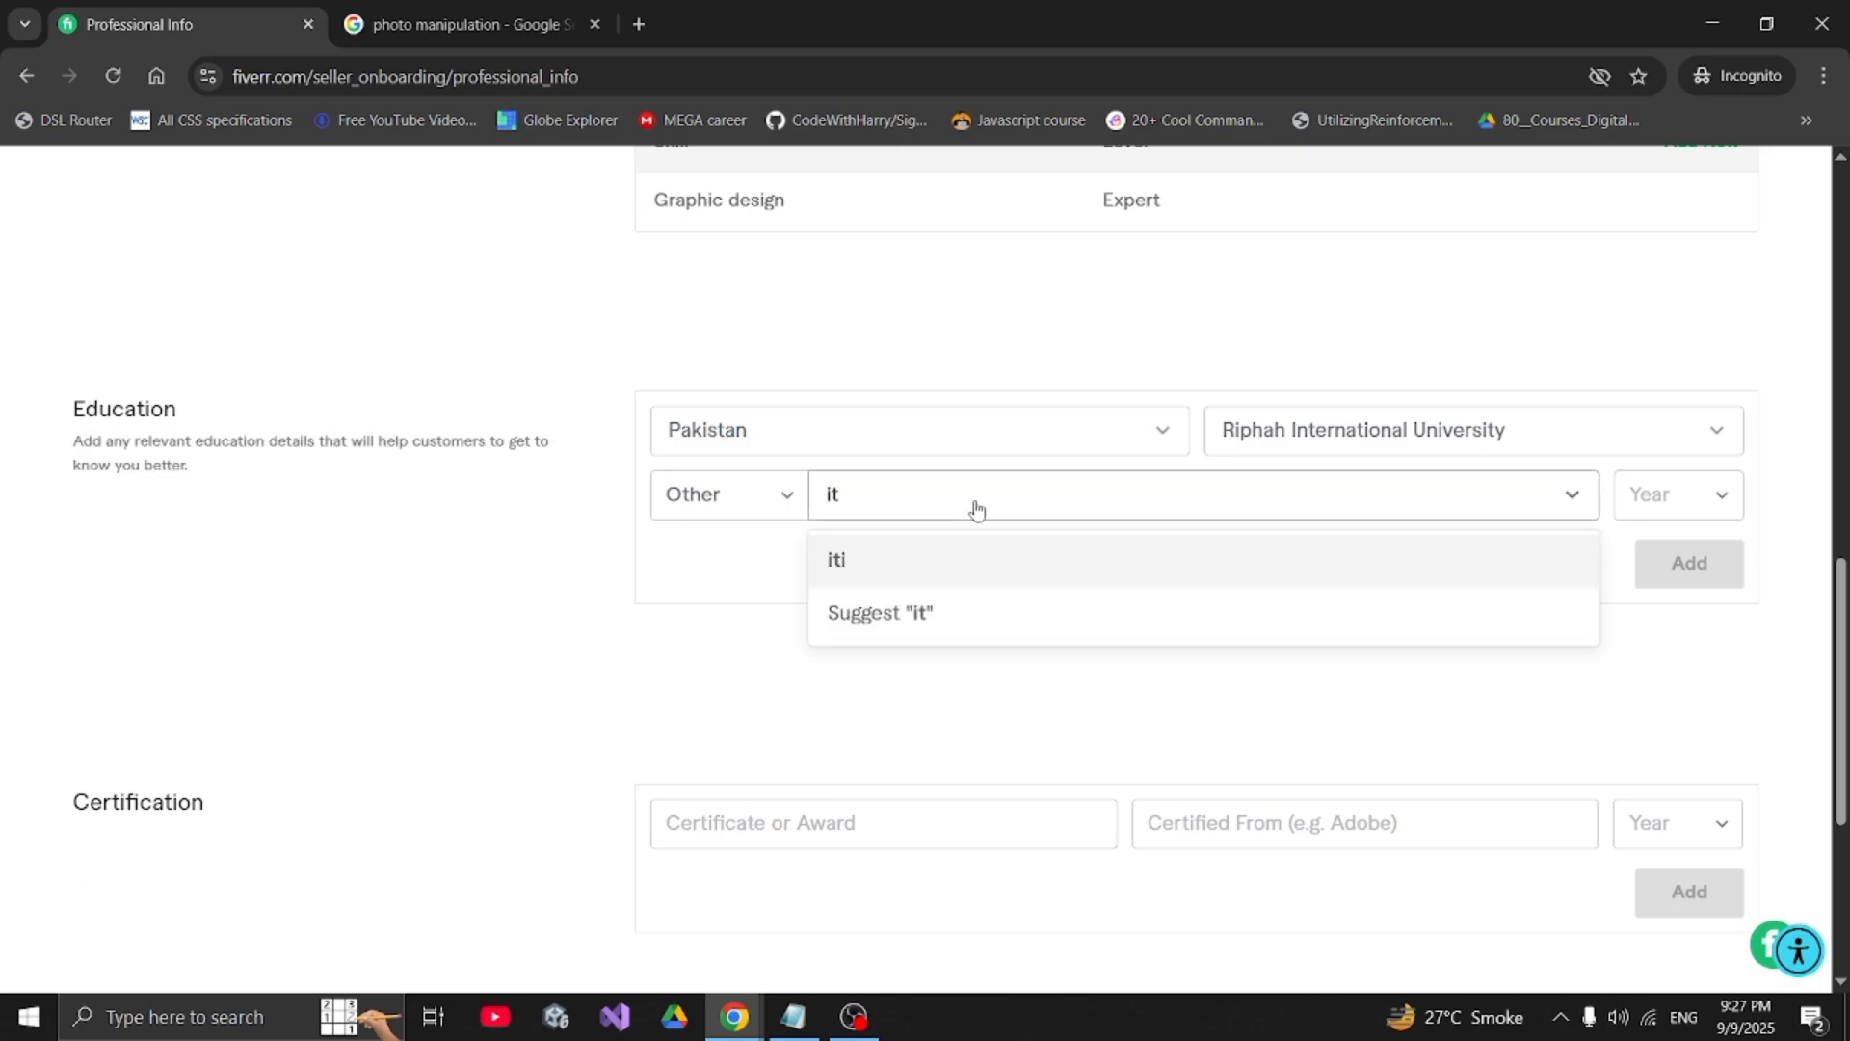
key(BackSpace)
key(BackSpace)
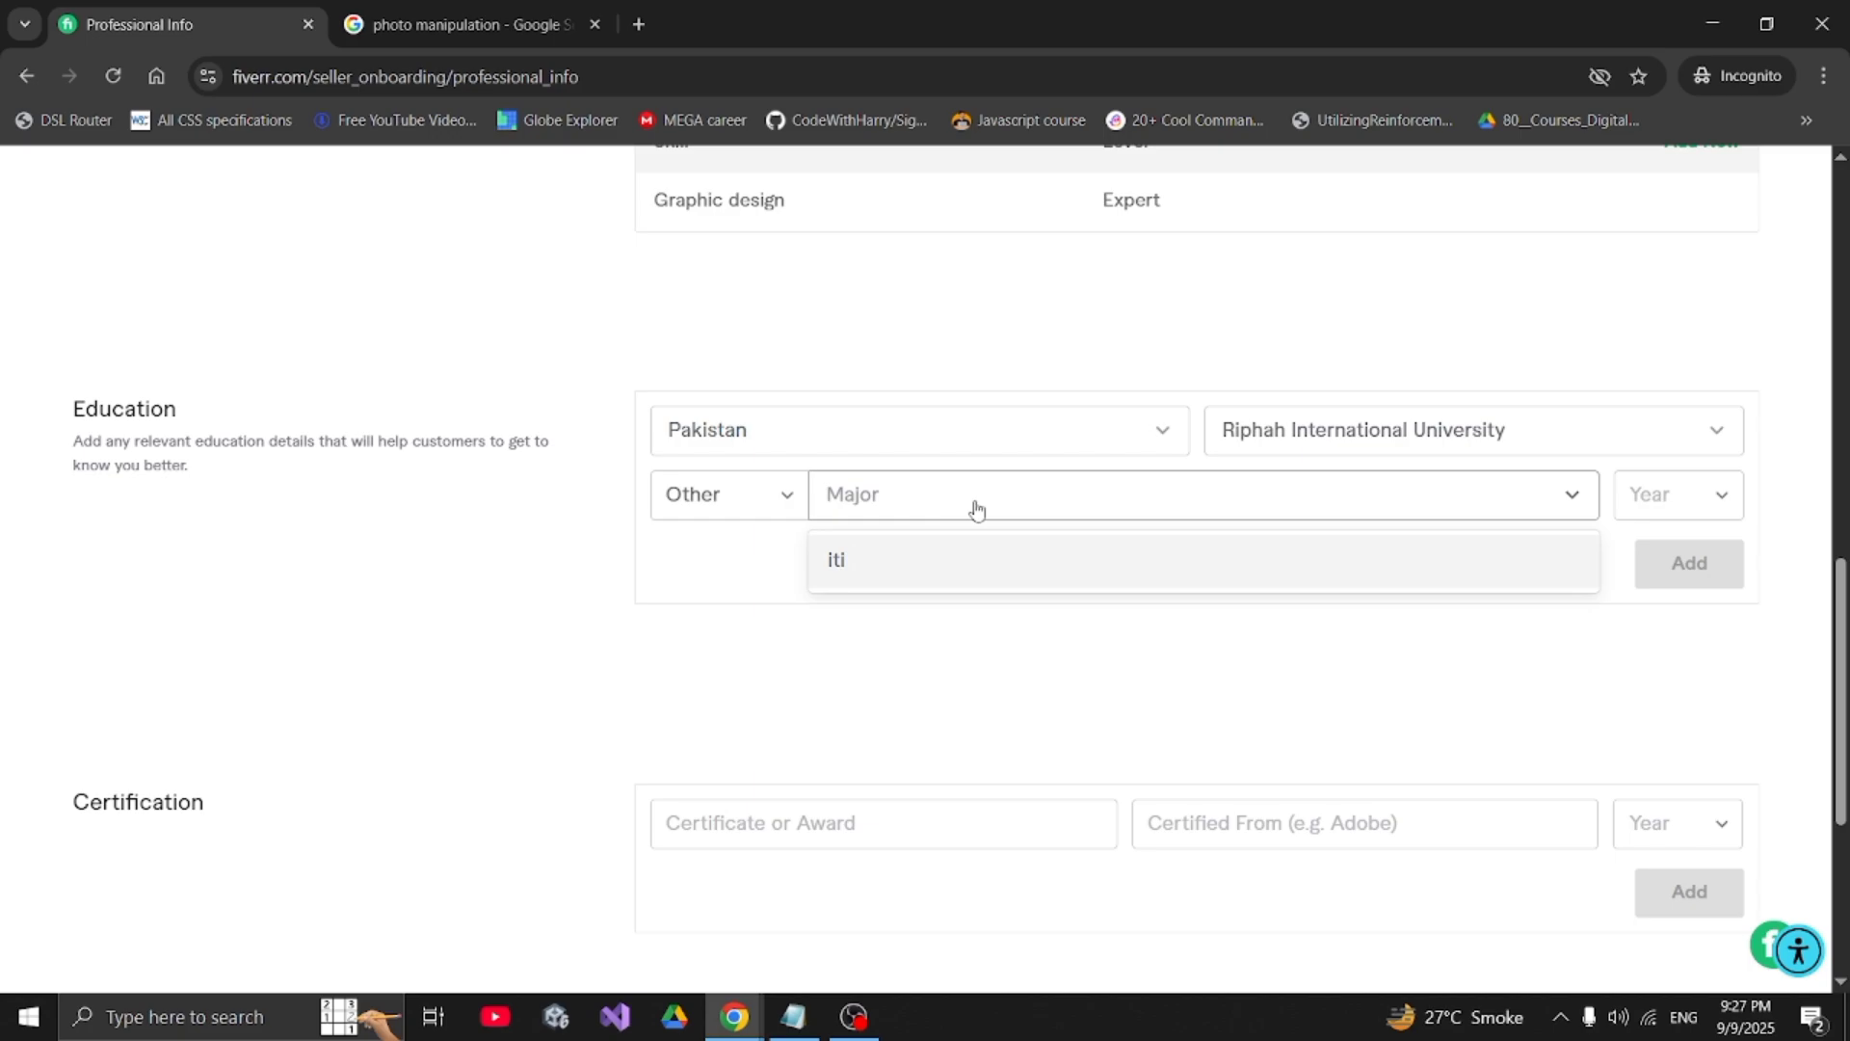
text(grap)
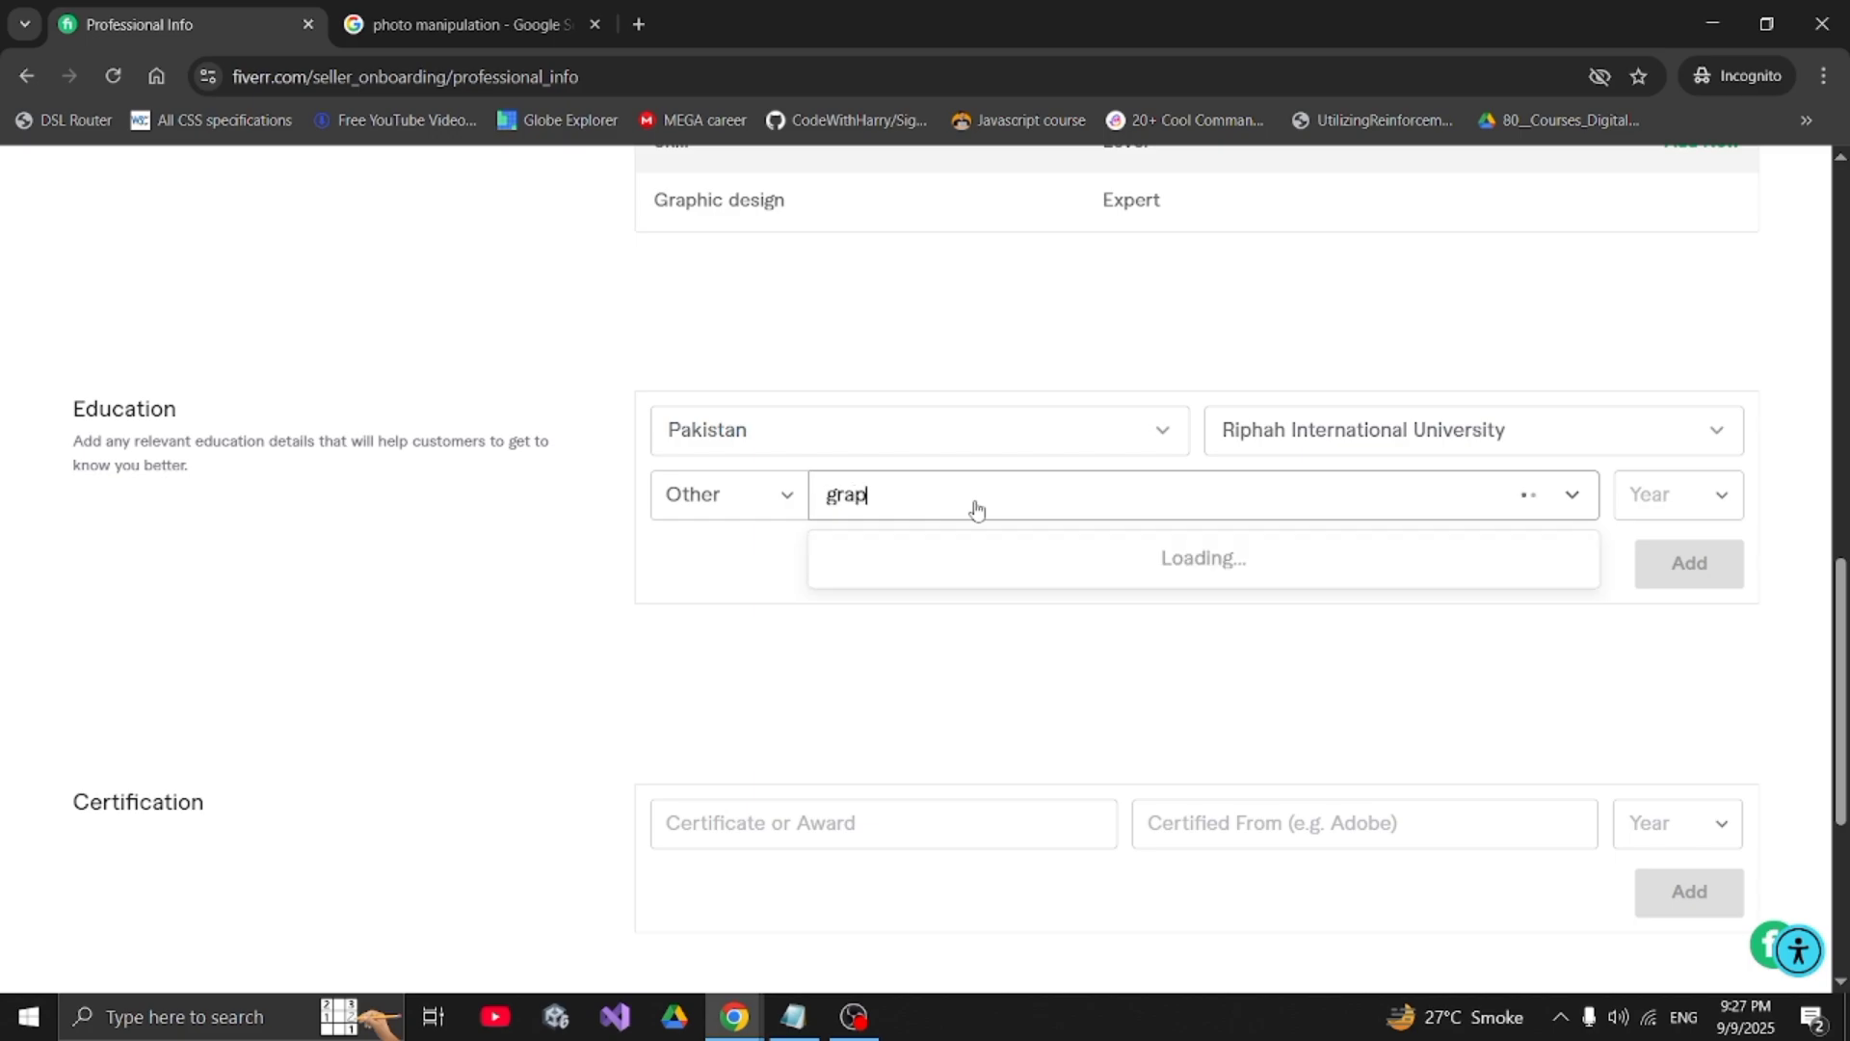
text(hic e)
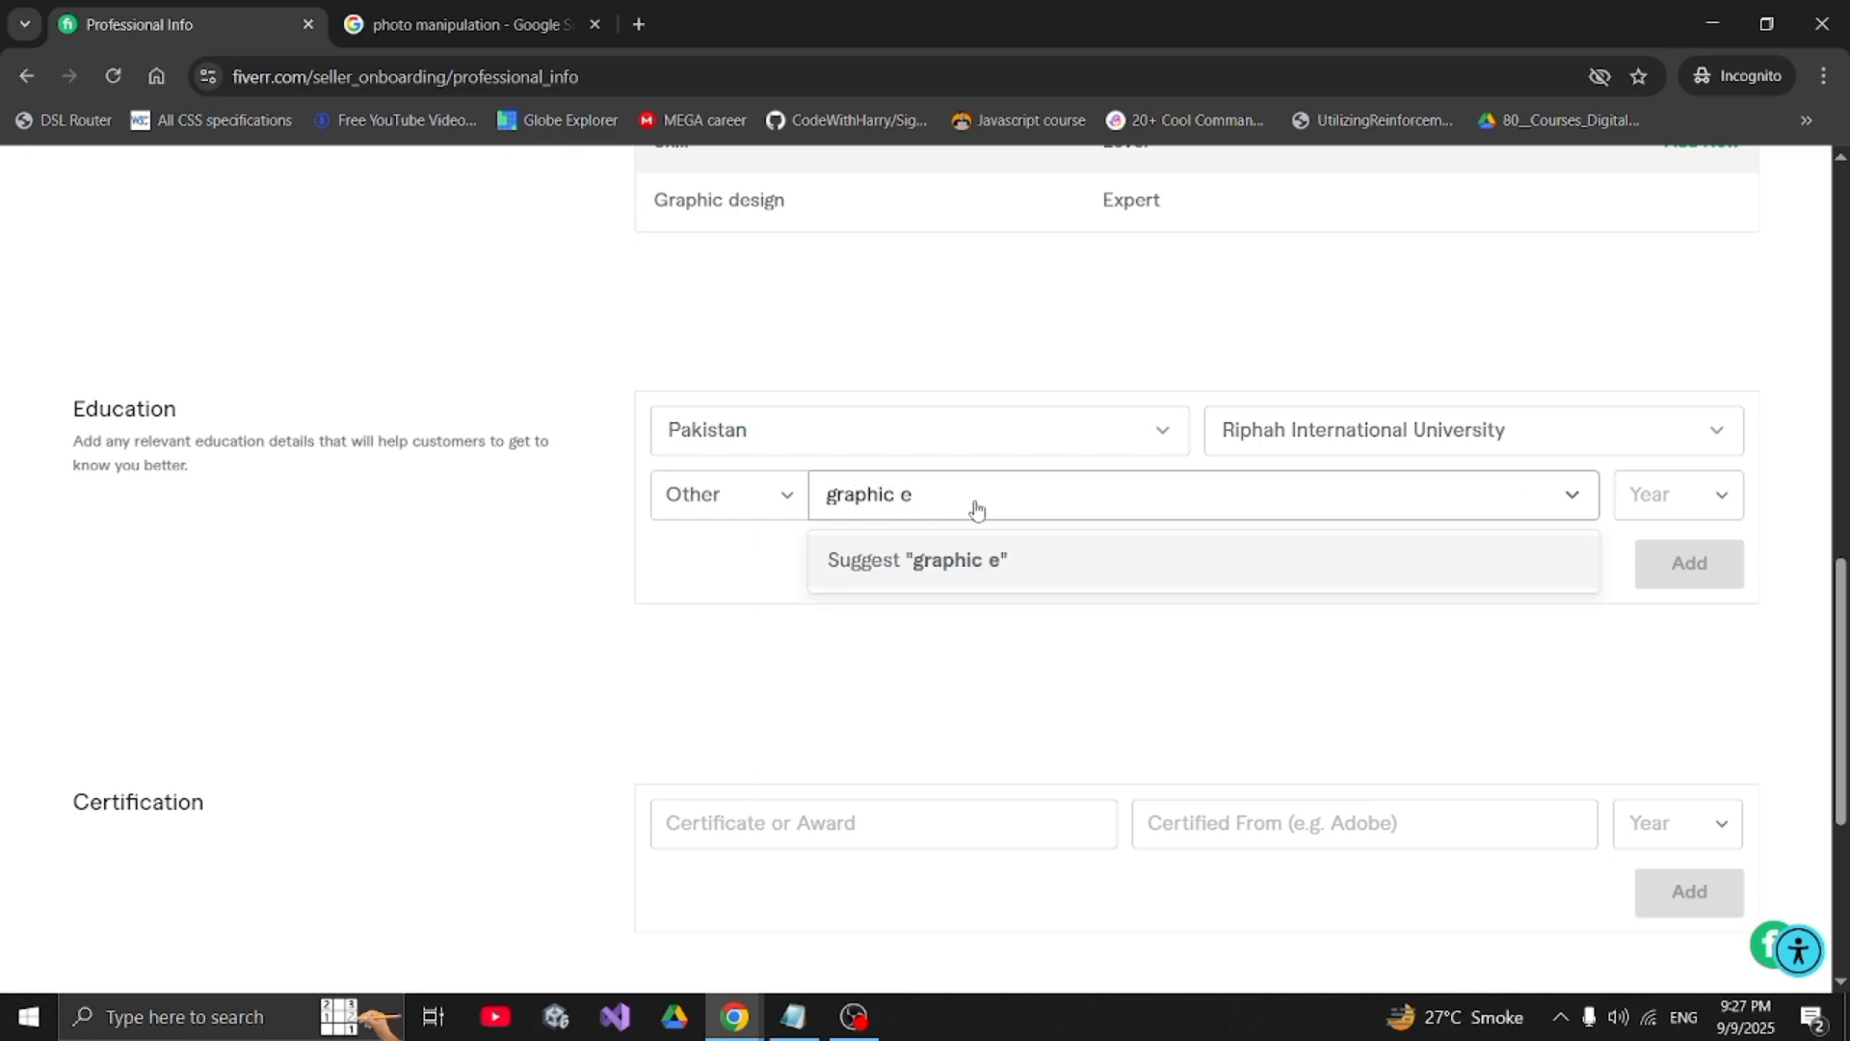
key(BackSpace)
text(des)
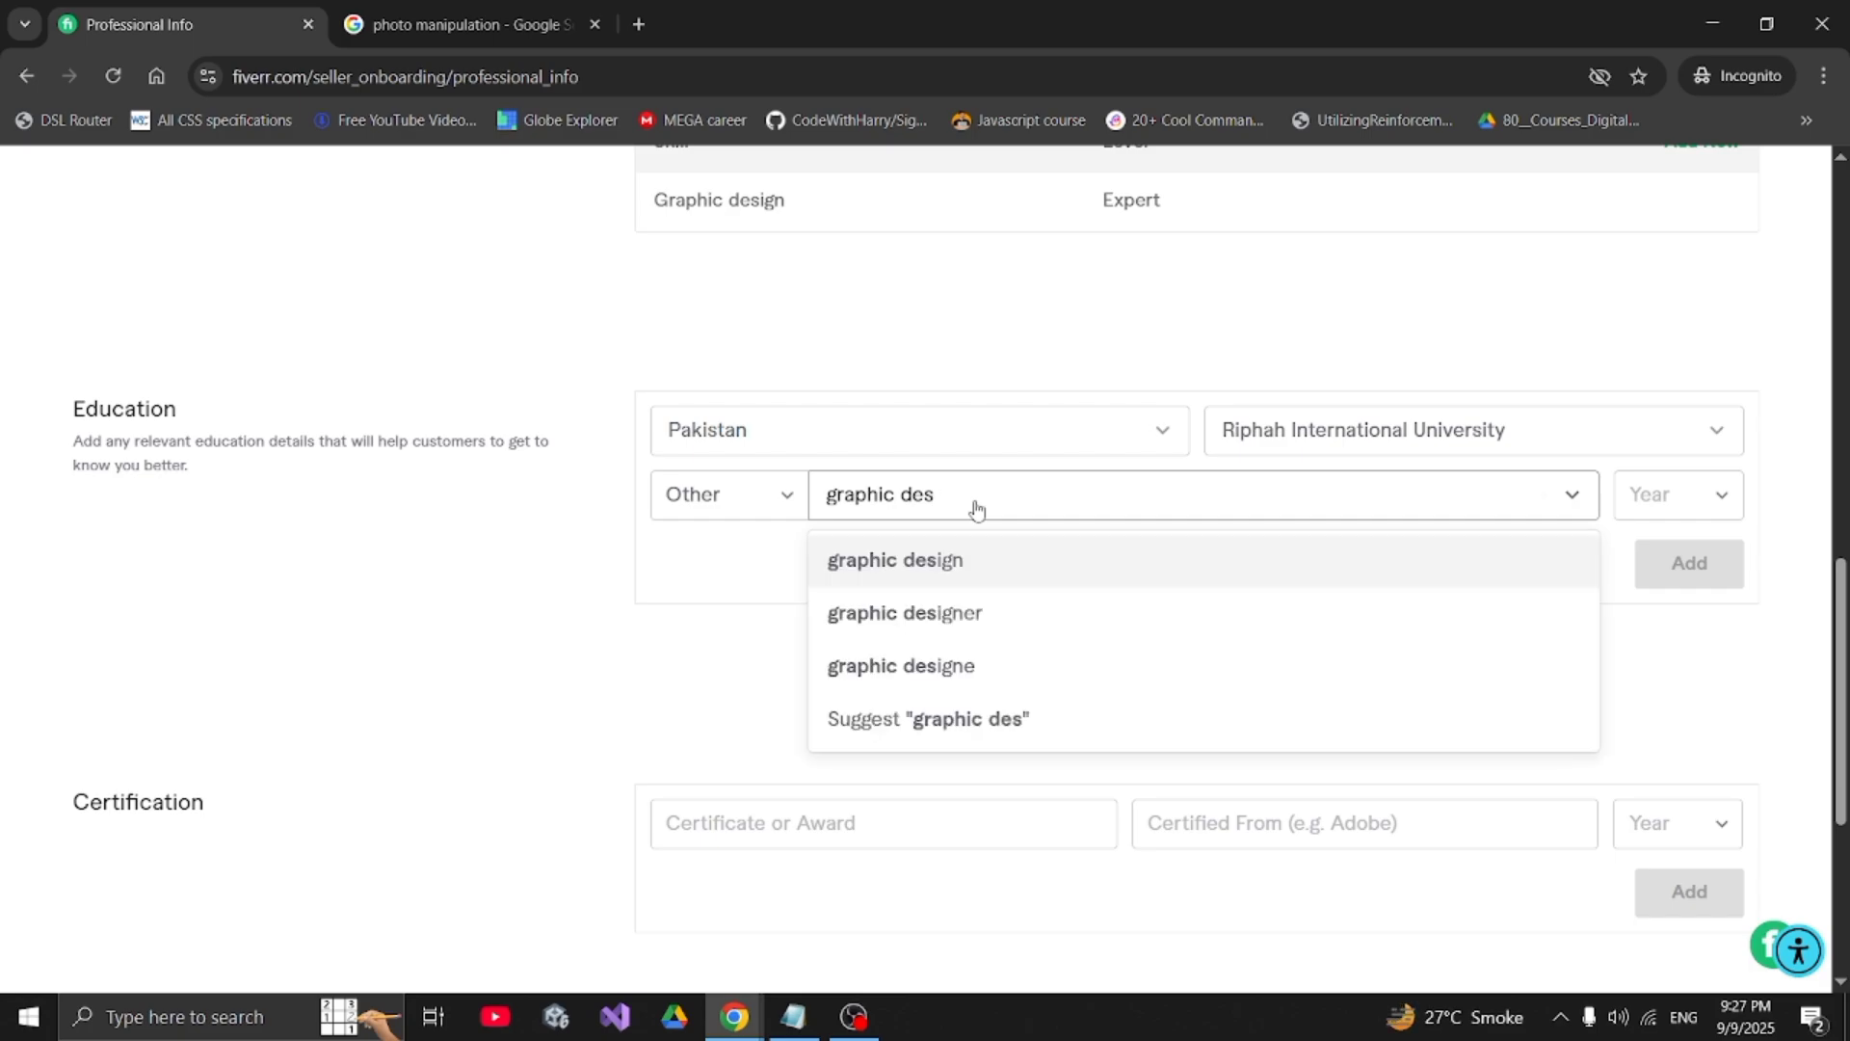
click(974, 561)
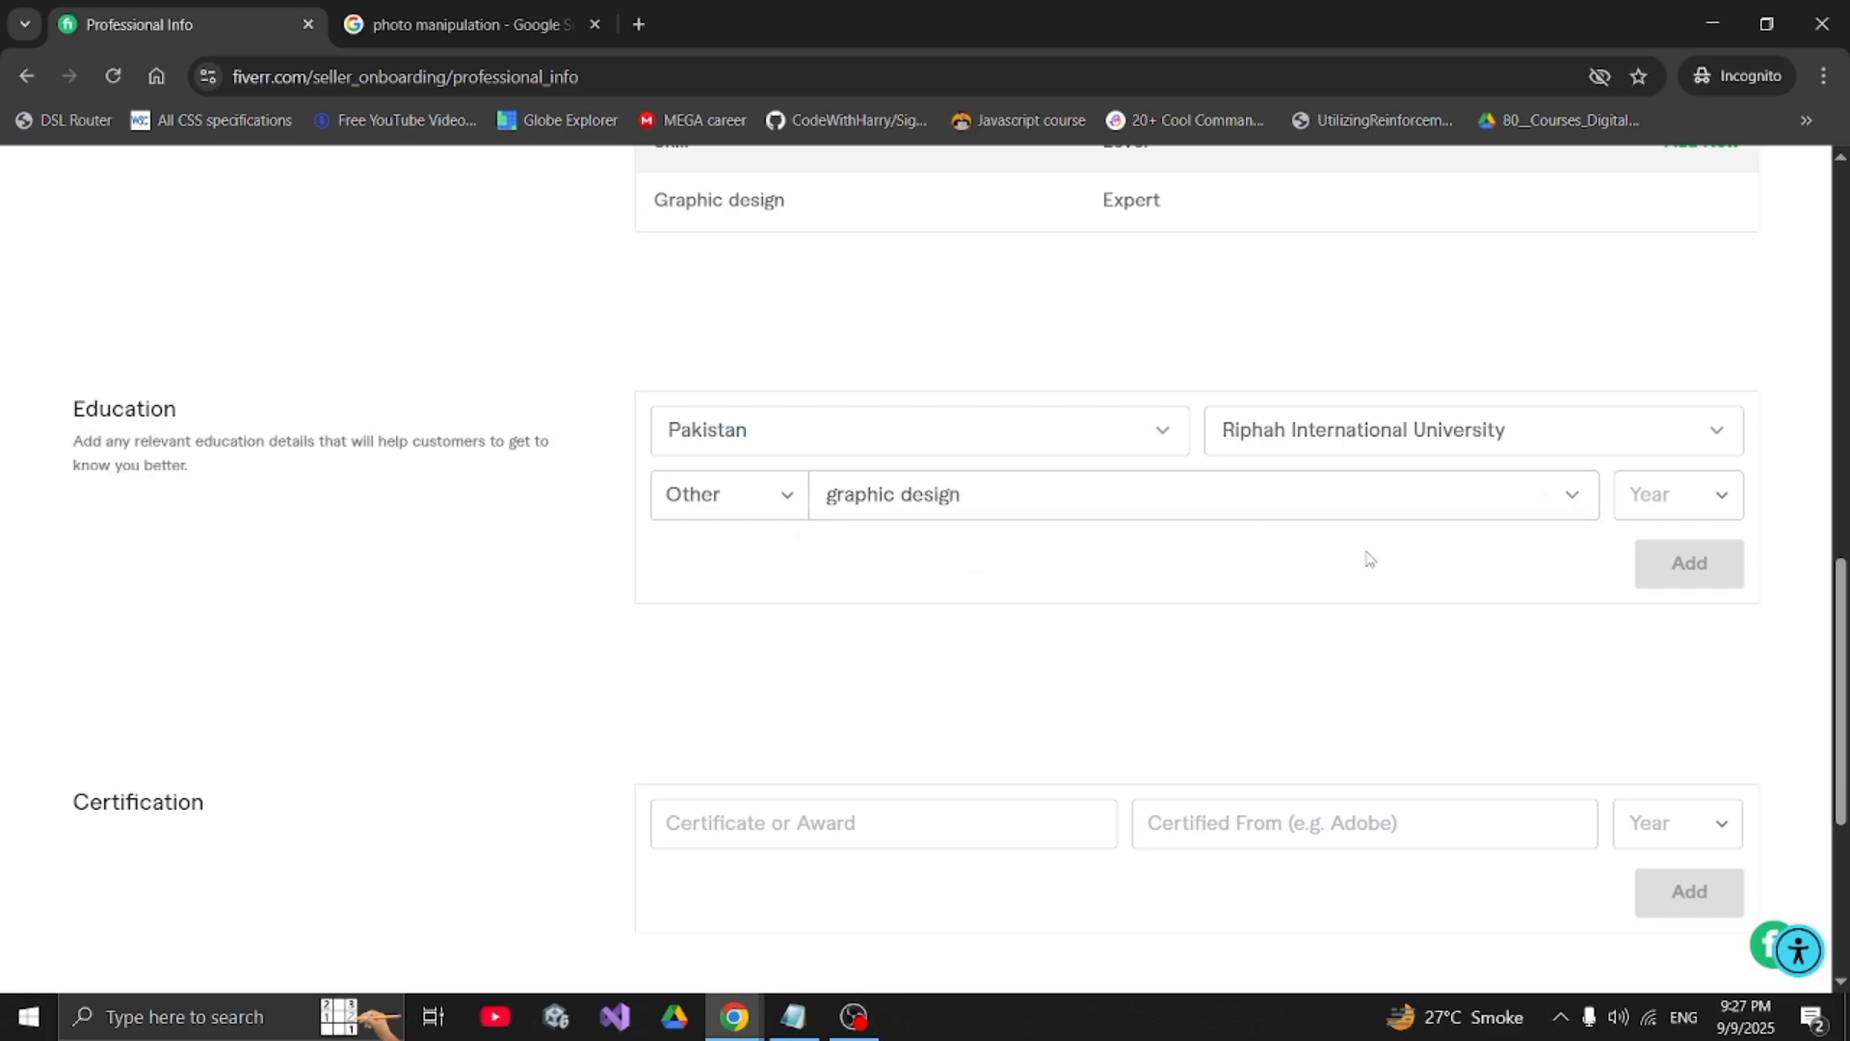
click(1666, 511)
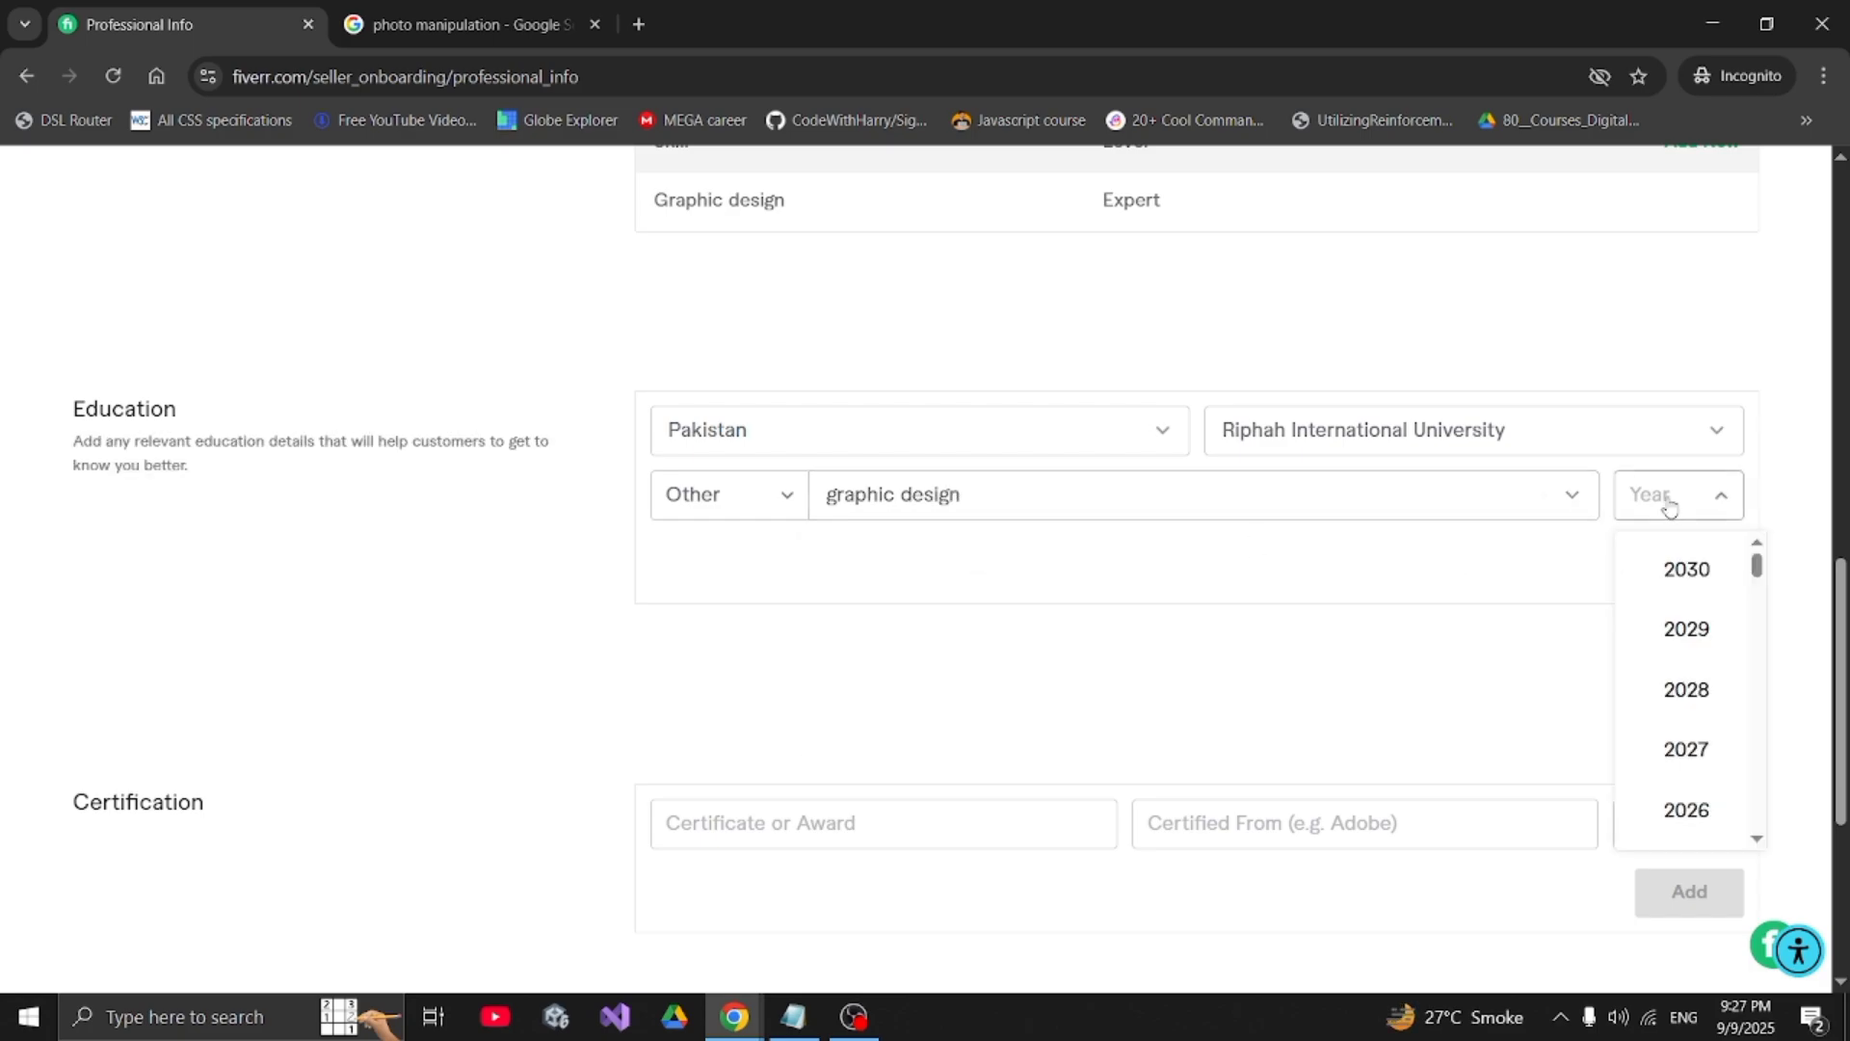
click(1655, 750)
click(1694, 563)
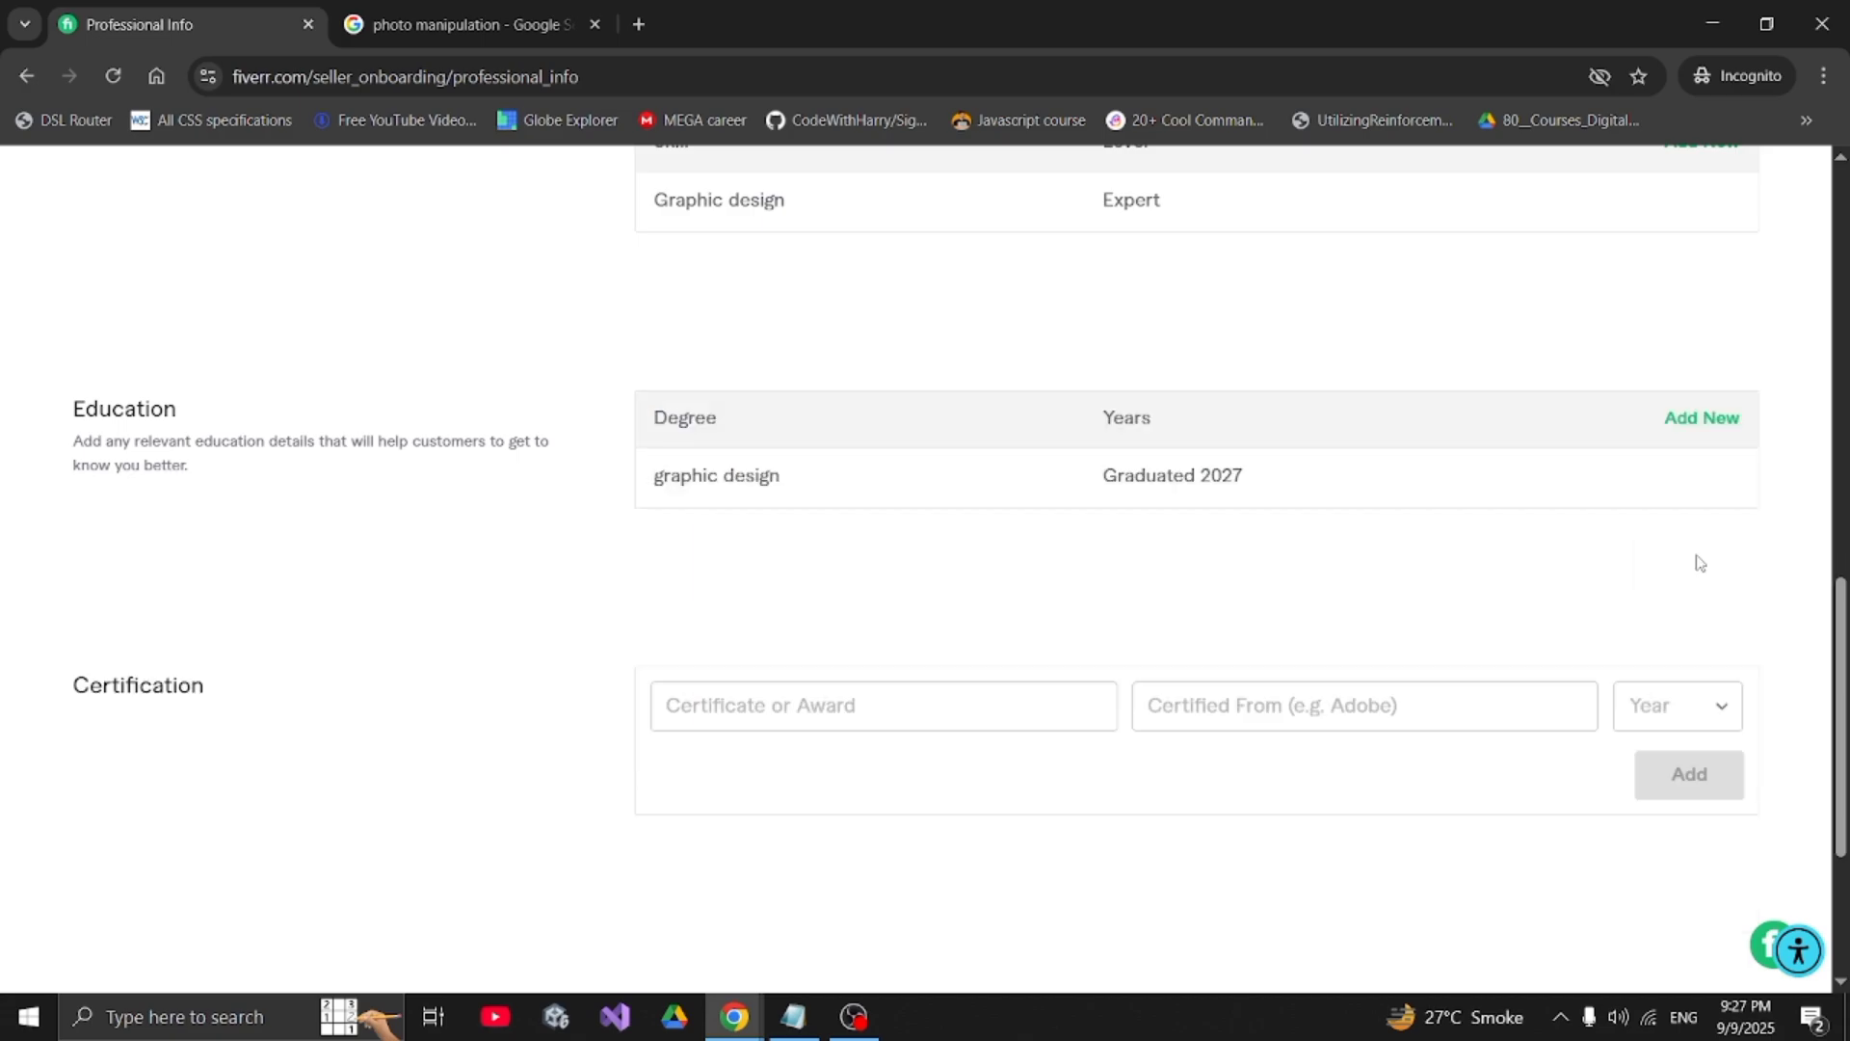
- Leave the Certification fields empty and submit Professional Info to reach Account Security
double_click(104, 410)
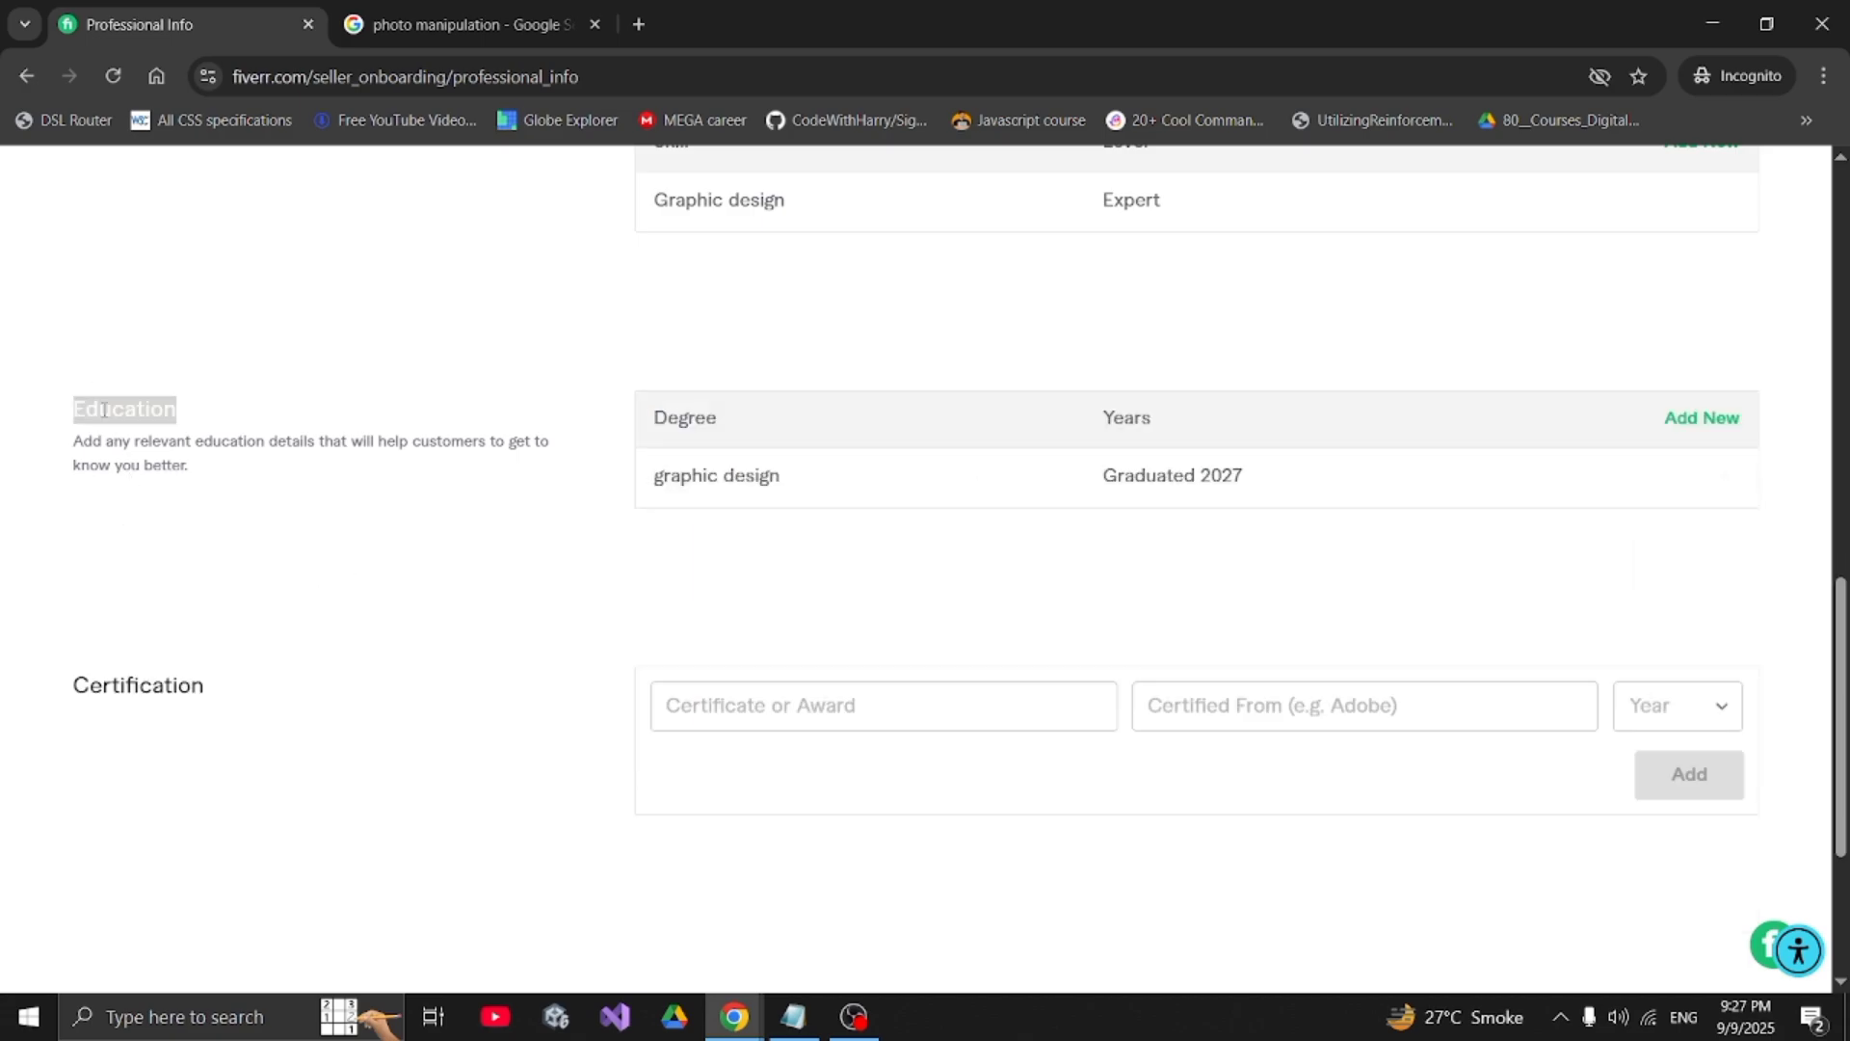
double_click(118, 685)
scroll(119, 684, down, 2)
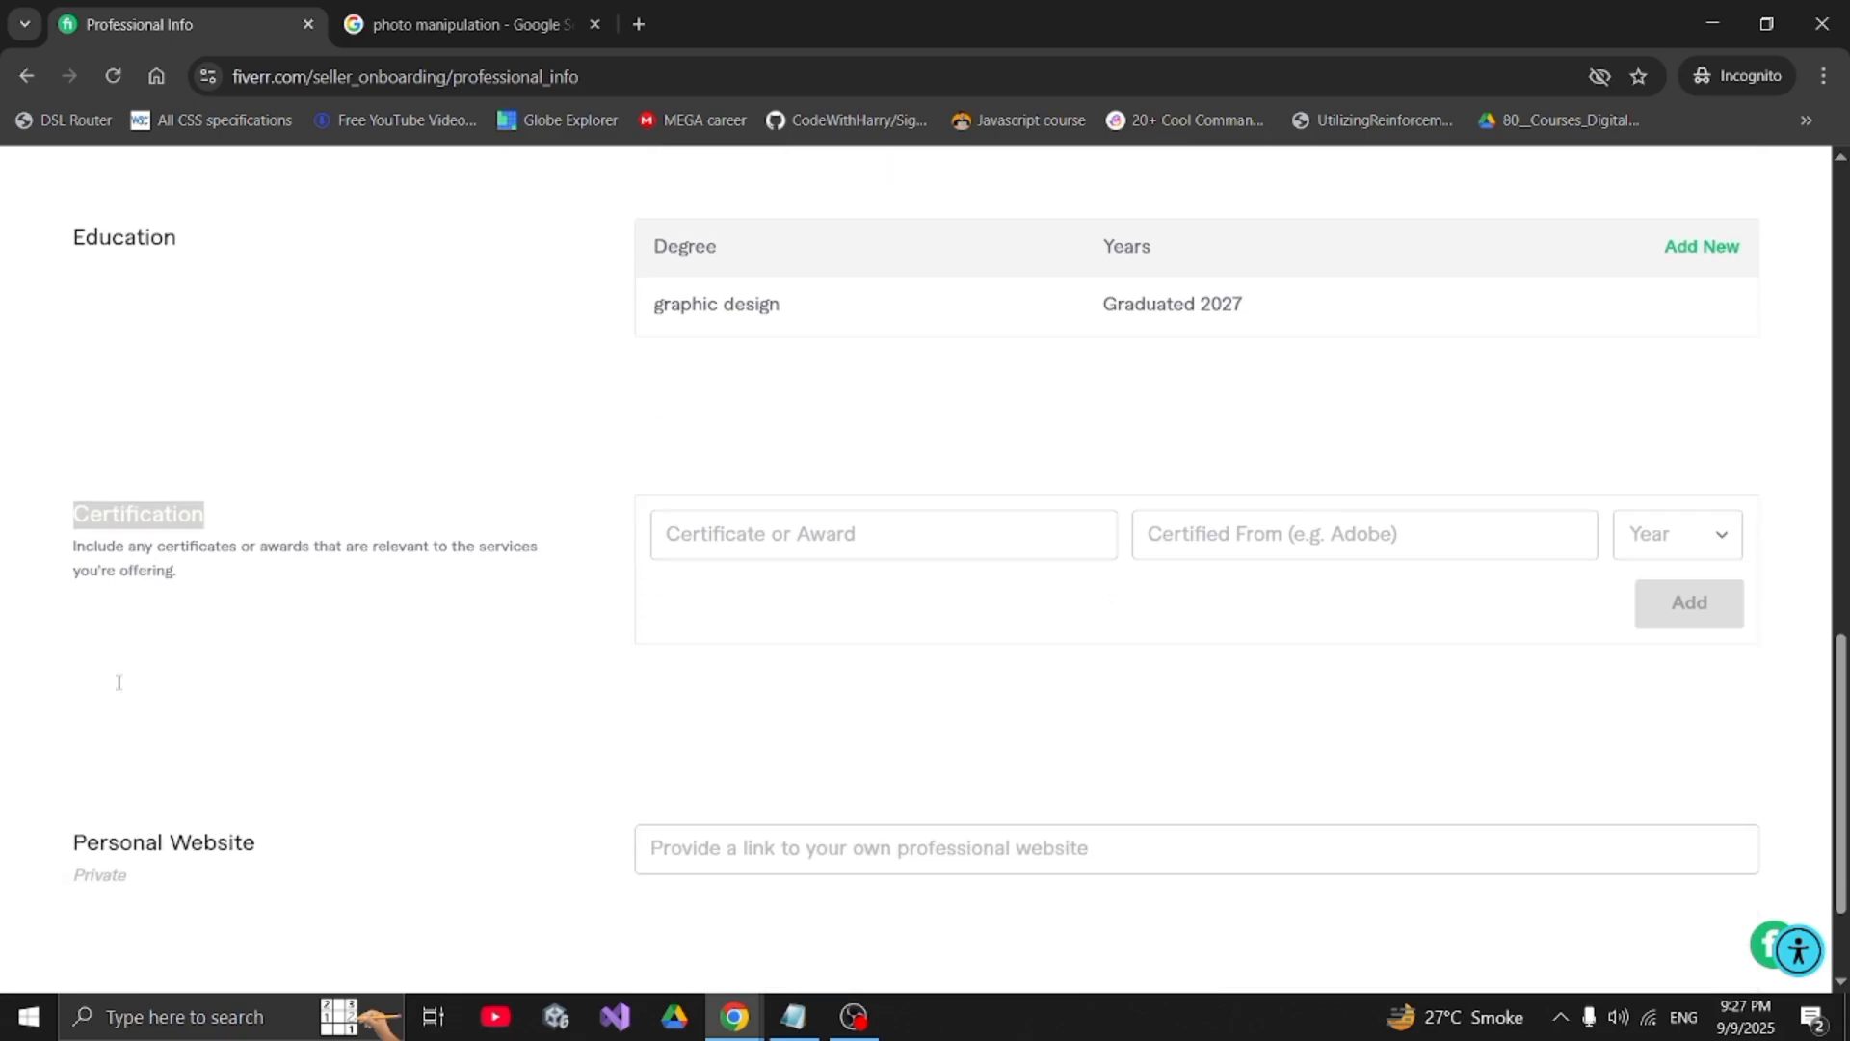
click(120, 521)
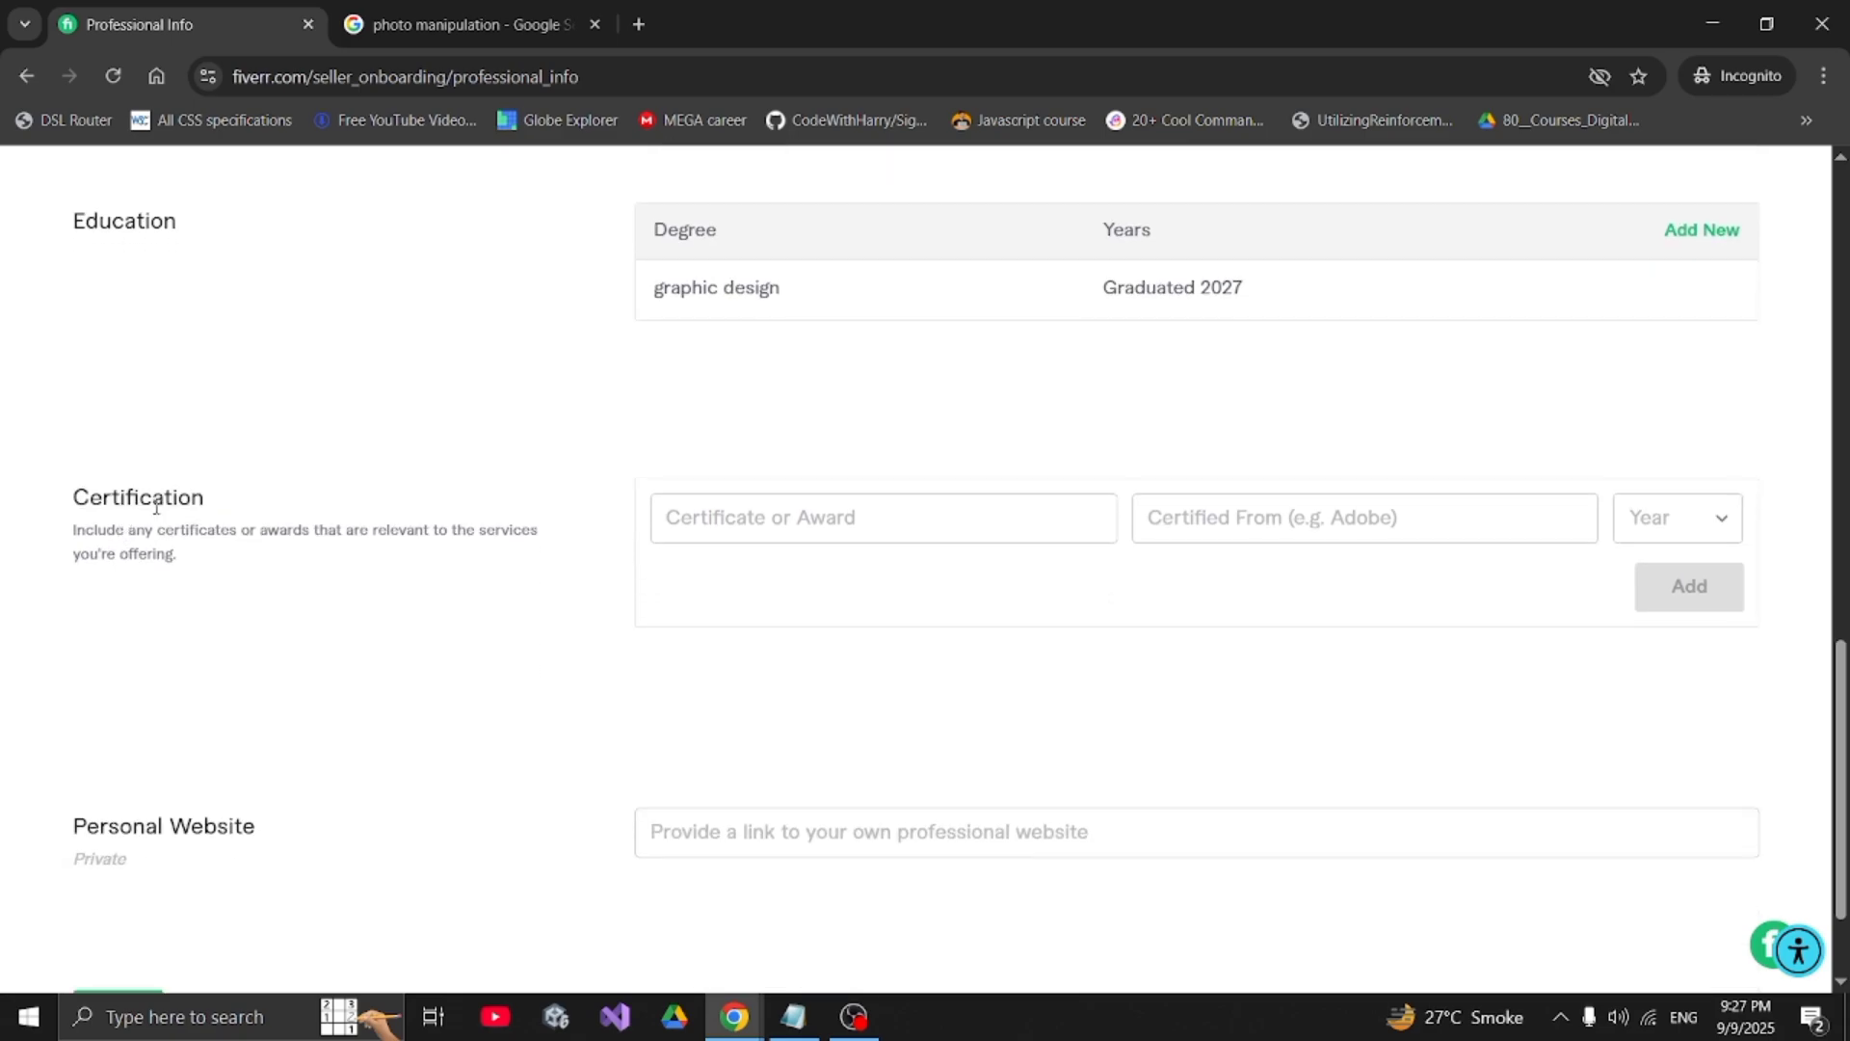
double_click(162, 499)
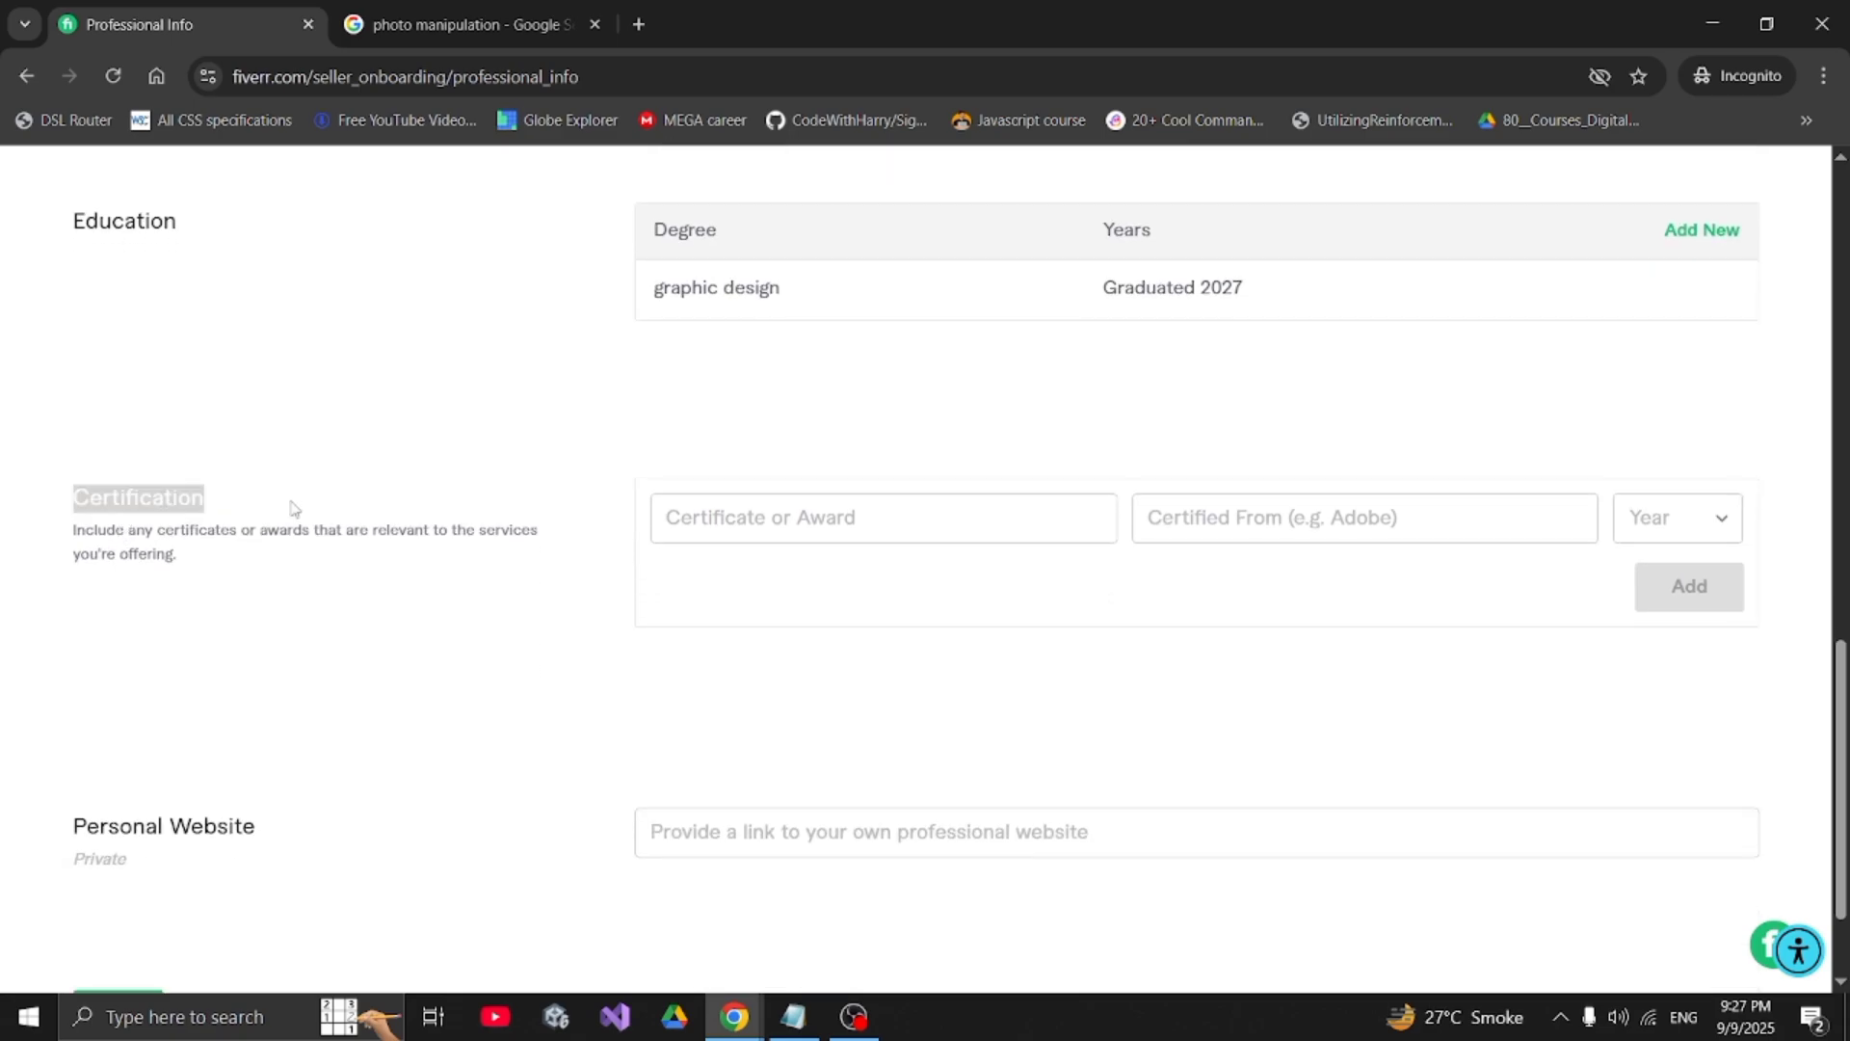
click(706, 520)
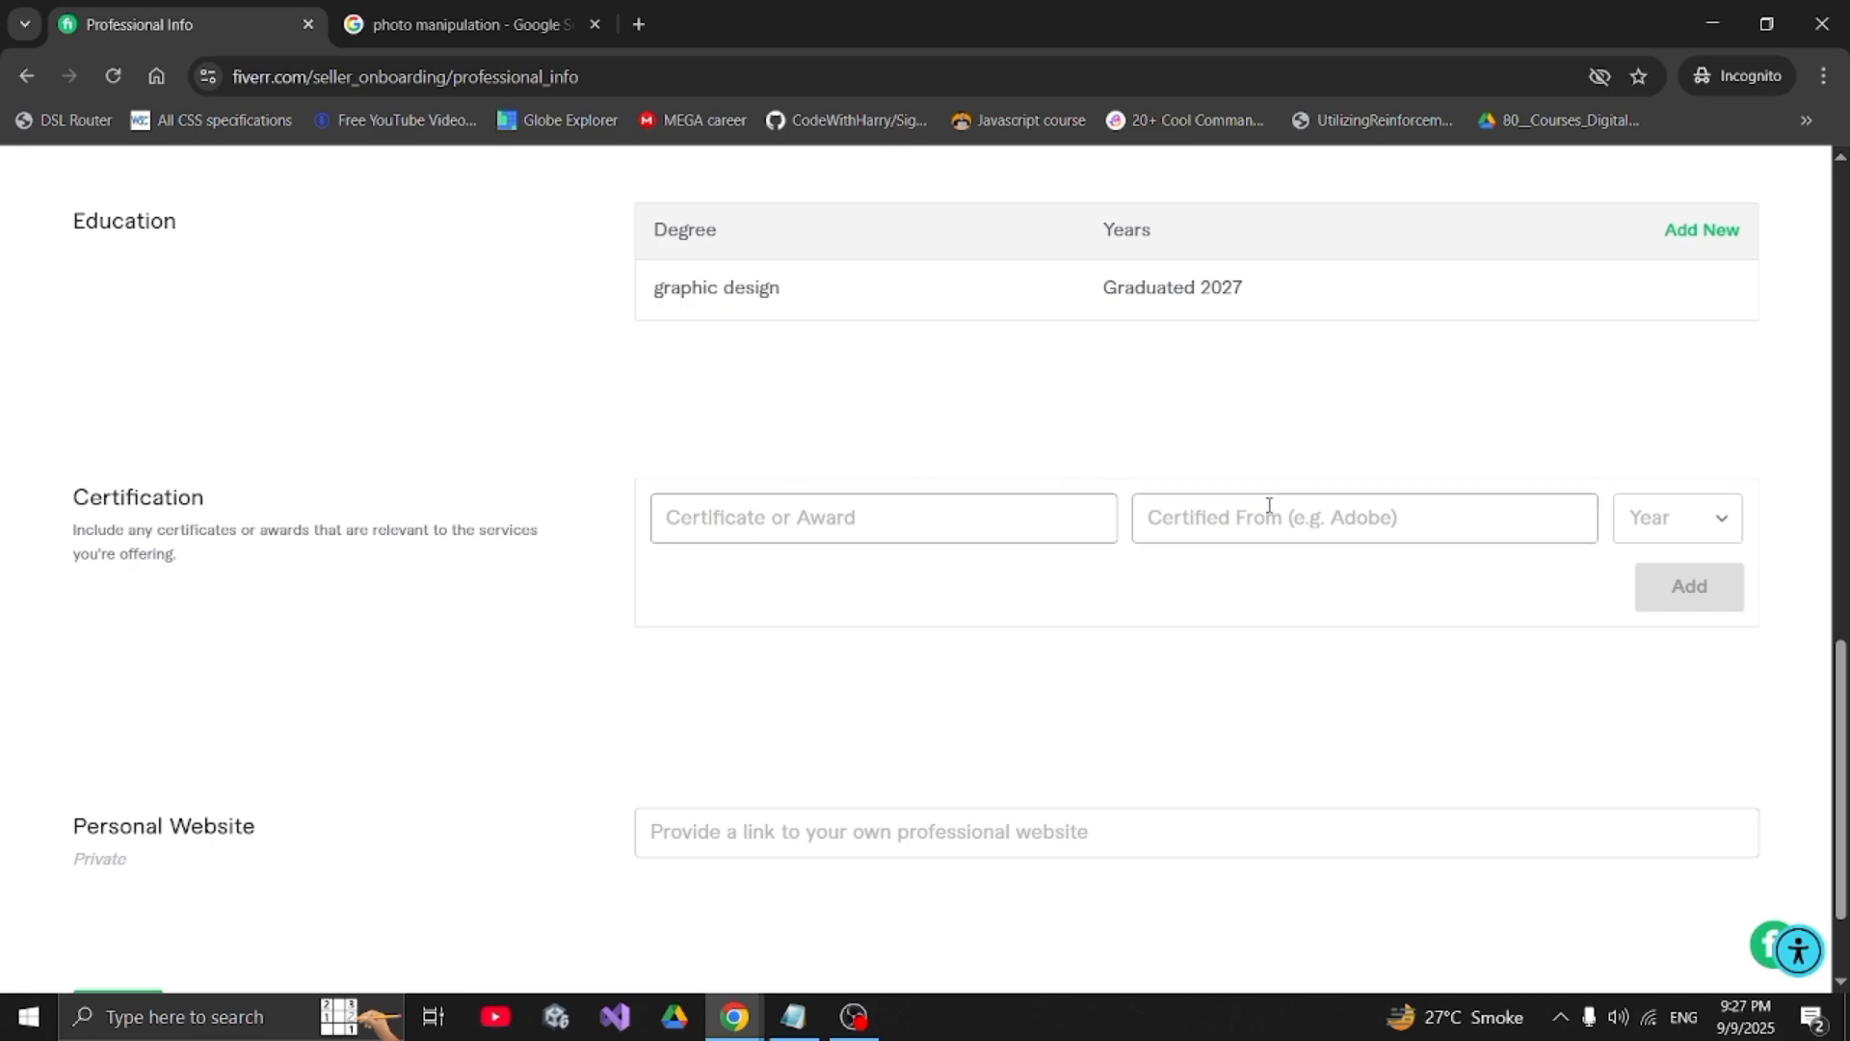
click(1292, 527)
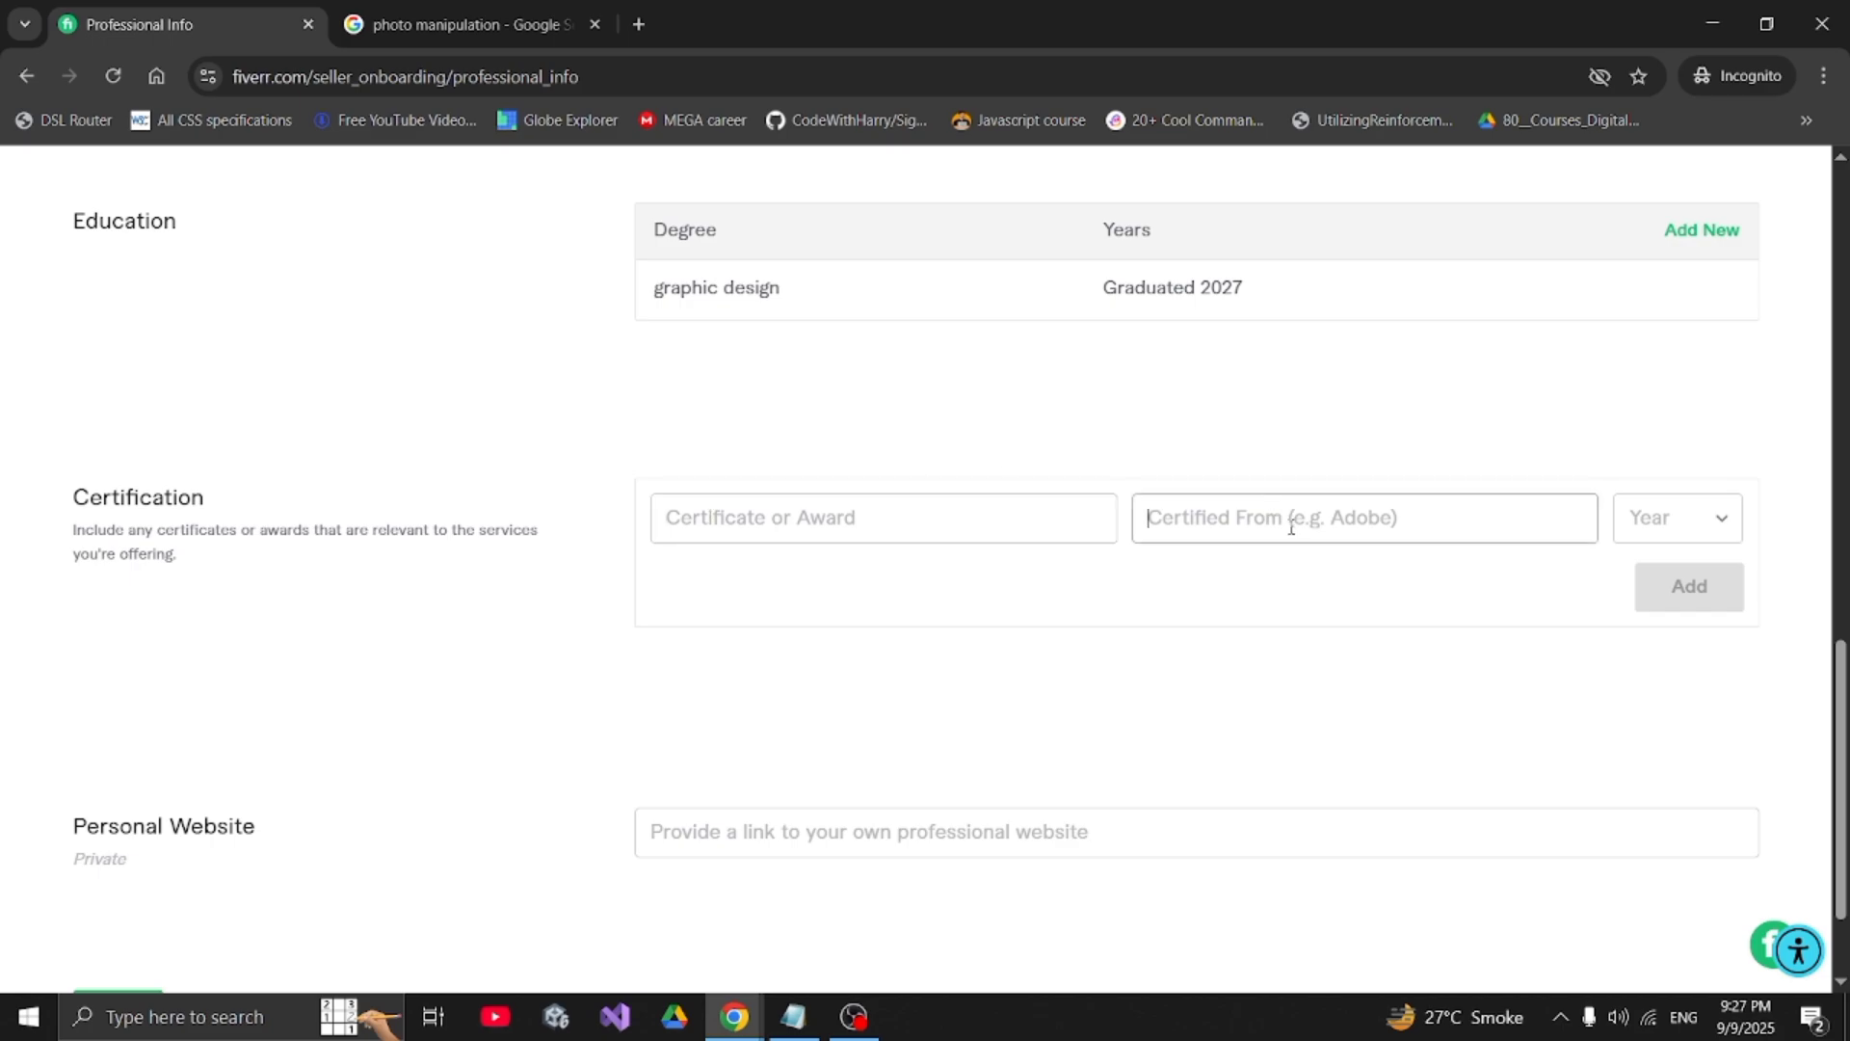
click(1687, 529)
scroll(421, 630, up, 5)
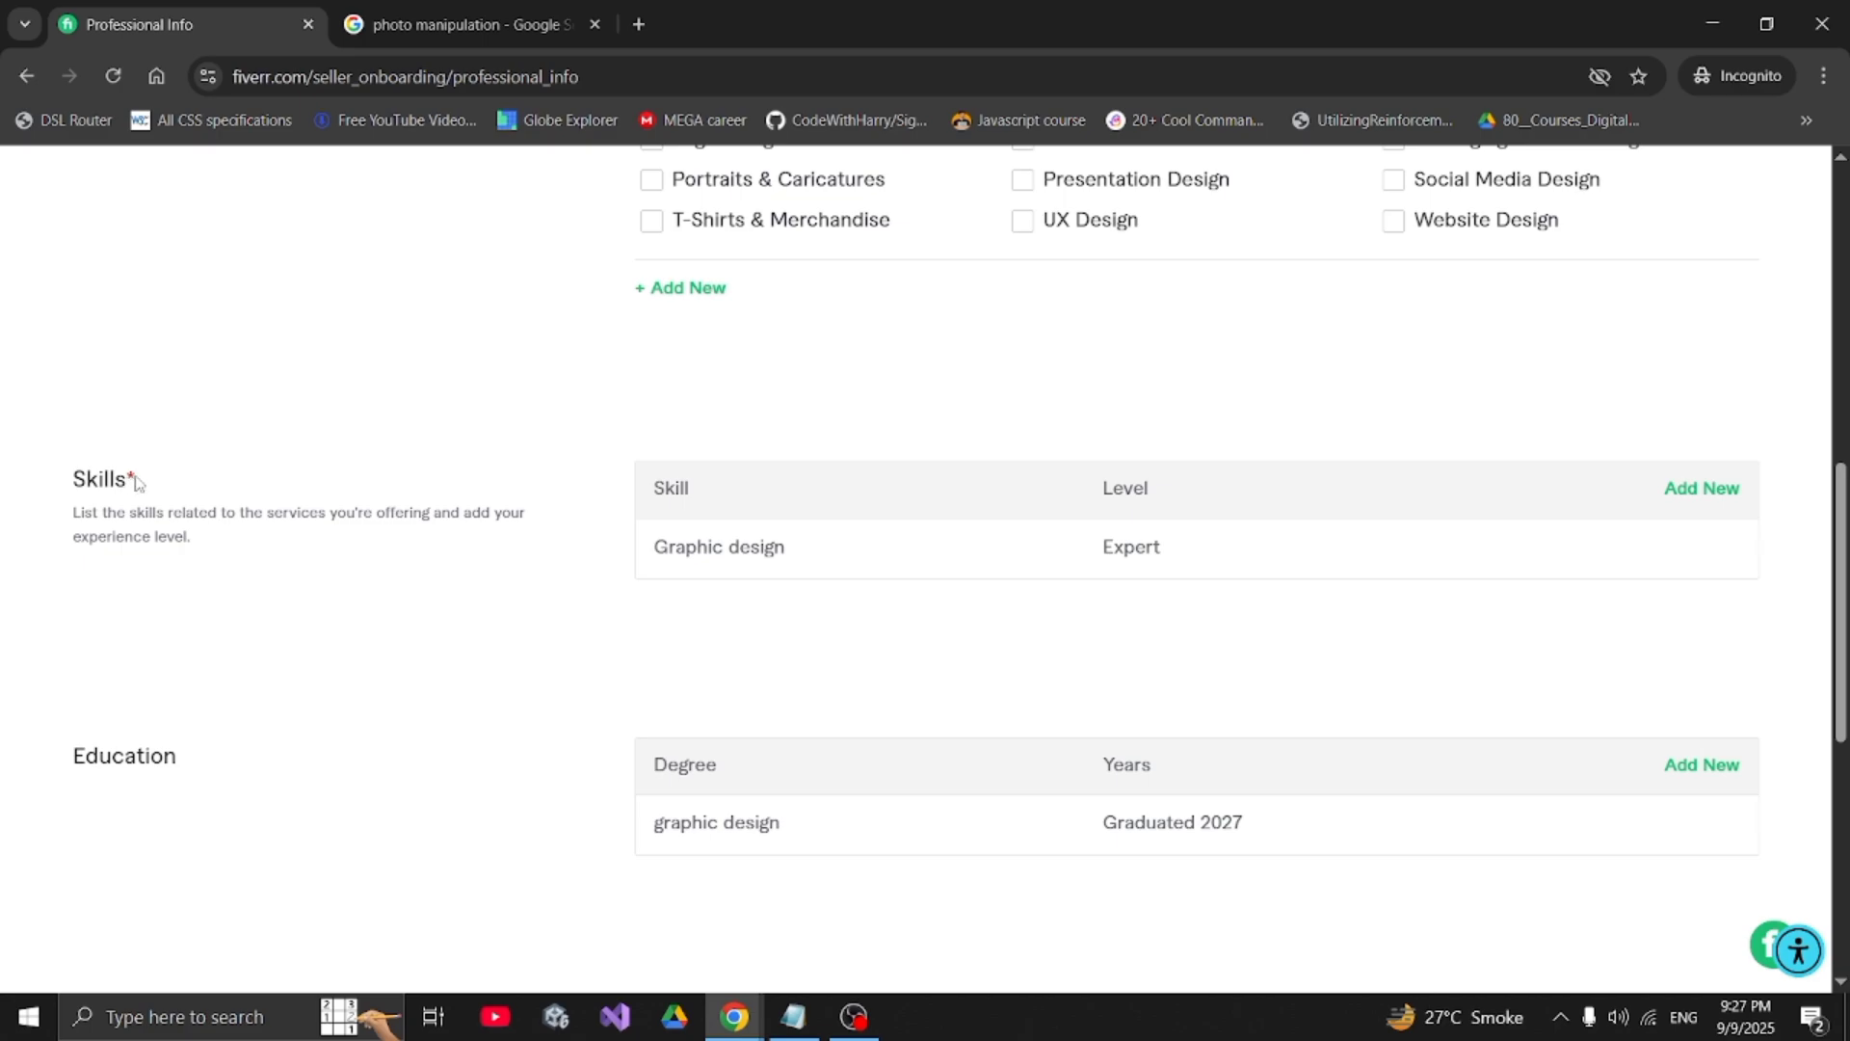
scroll(132, 482, down, 5)
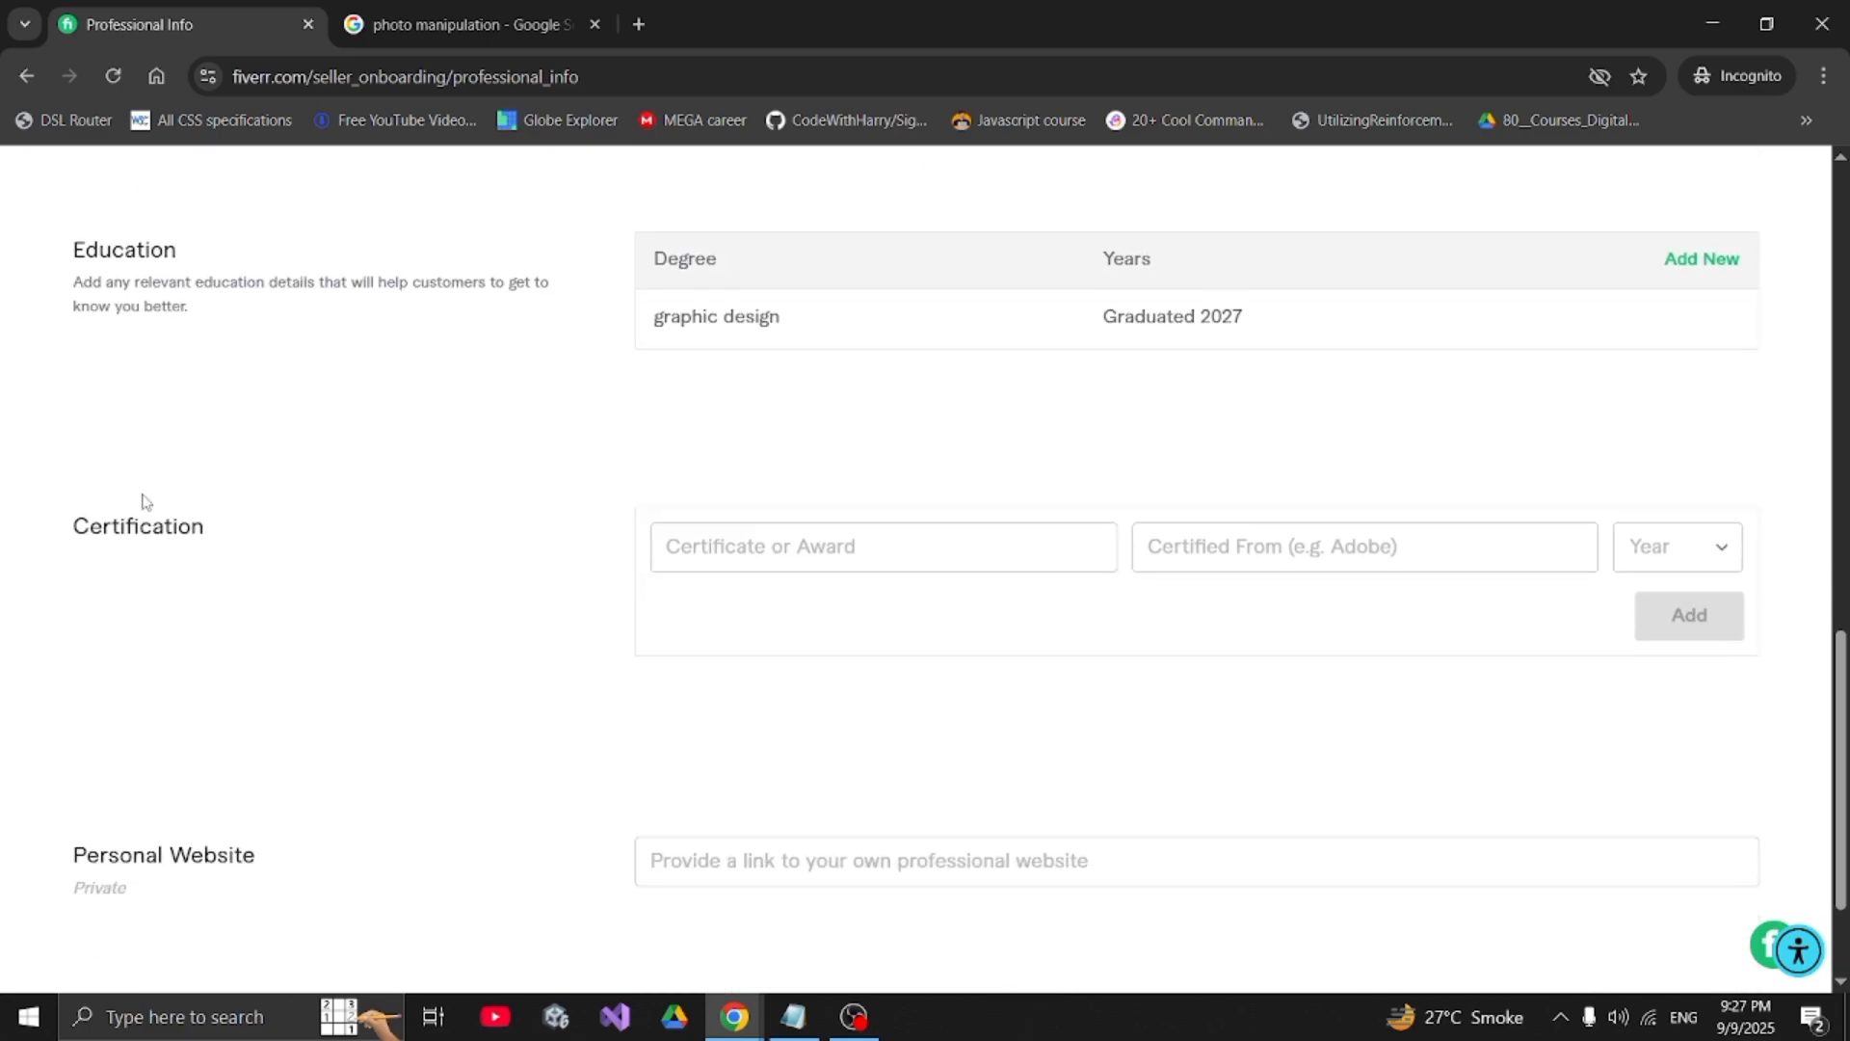
scroll(217, 544, down, 2)
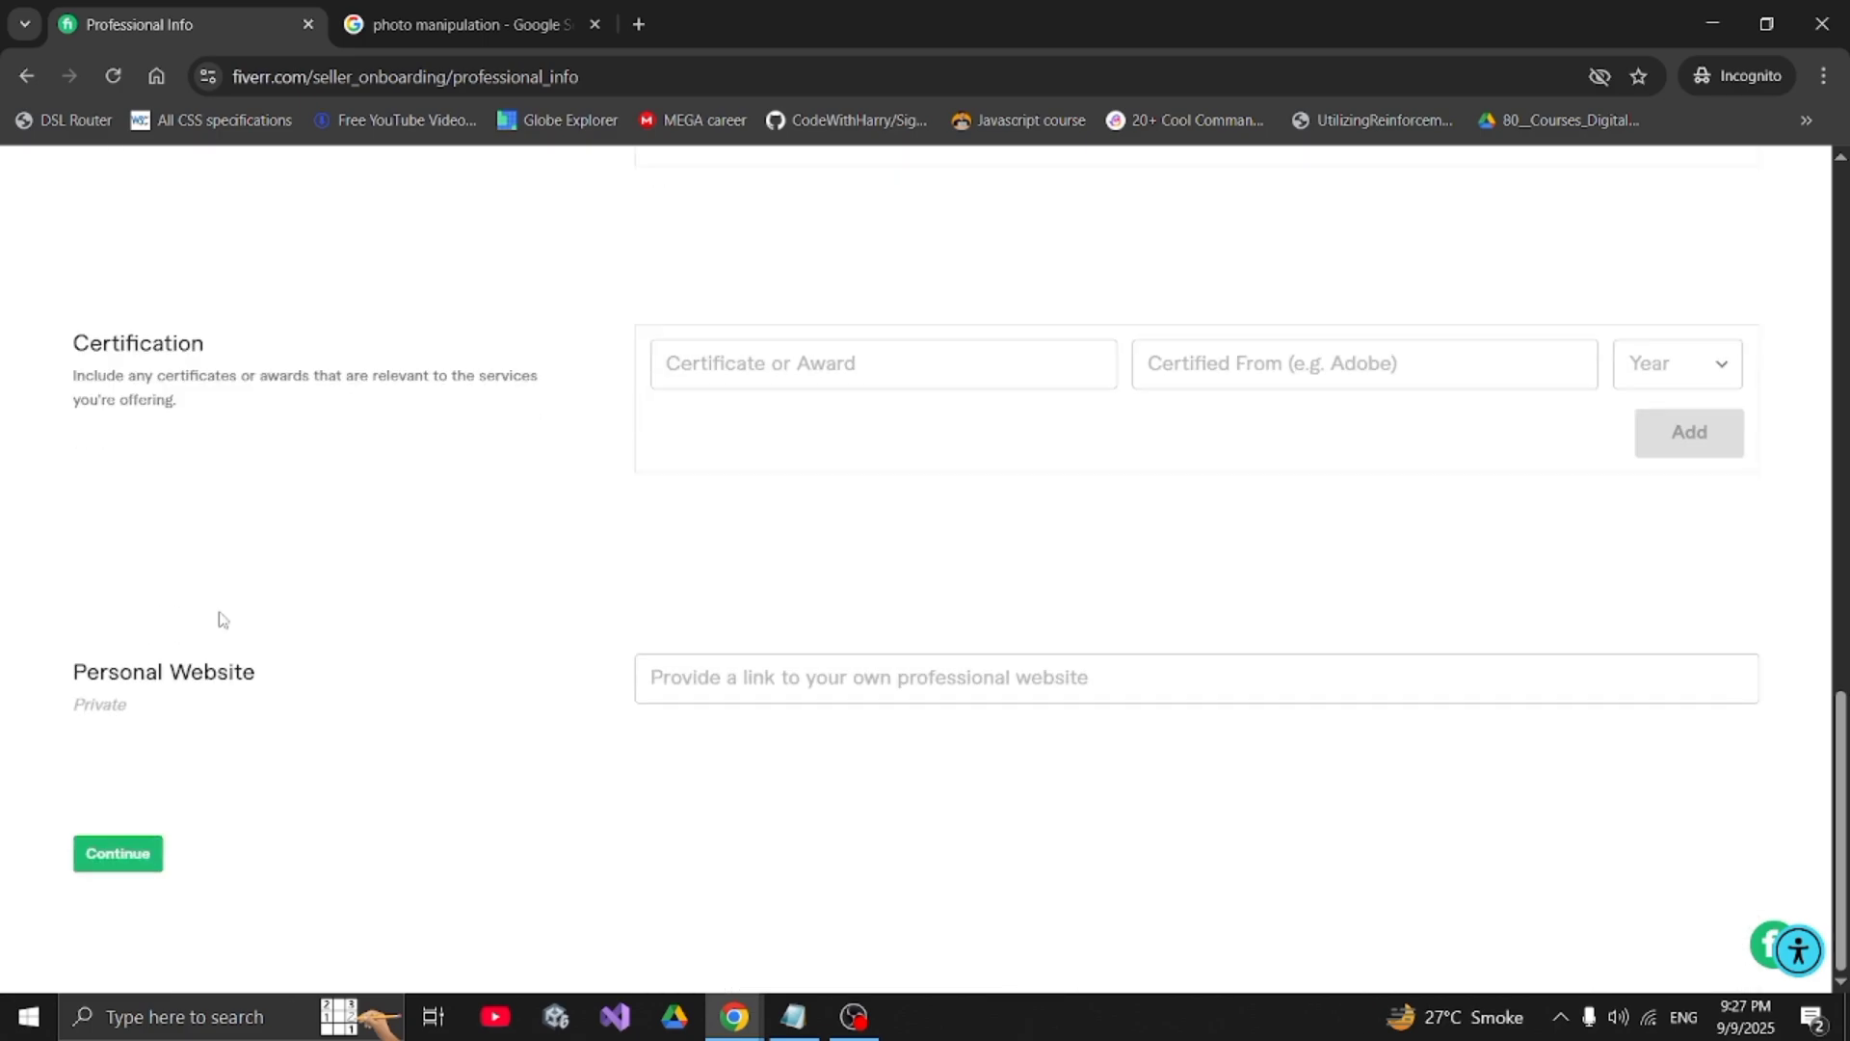
click(140, 861)
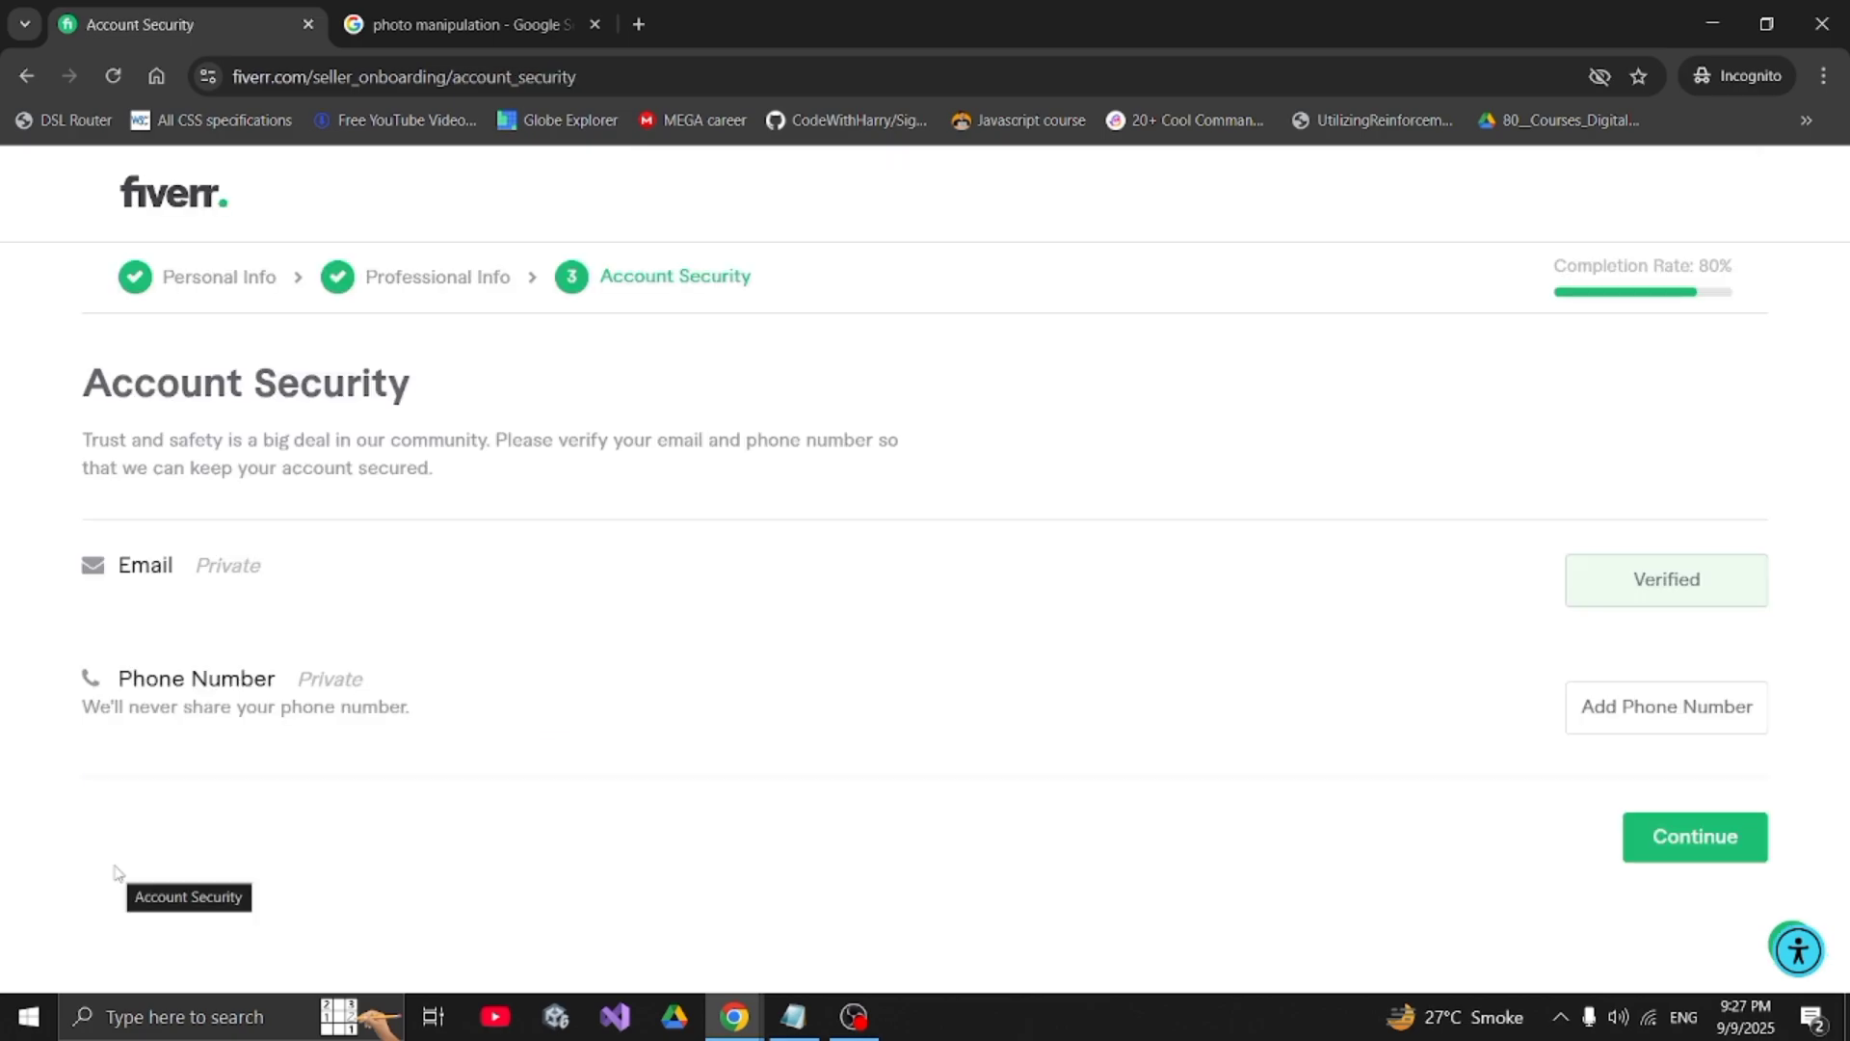
- Review the Account Security page with its verified email and begin adding a phone number
drag(85, 382, 439, 384)
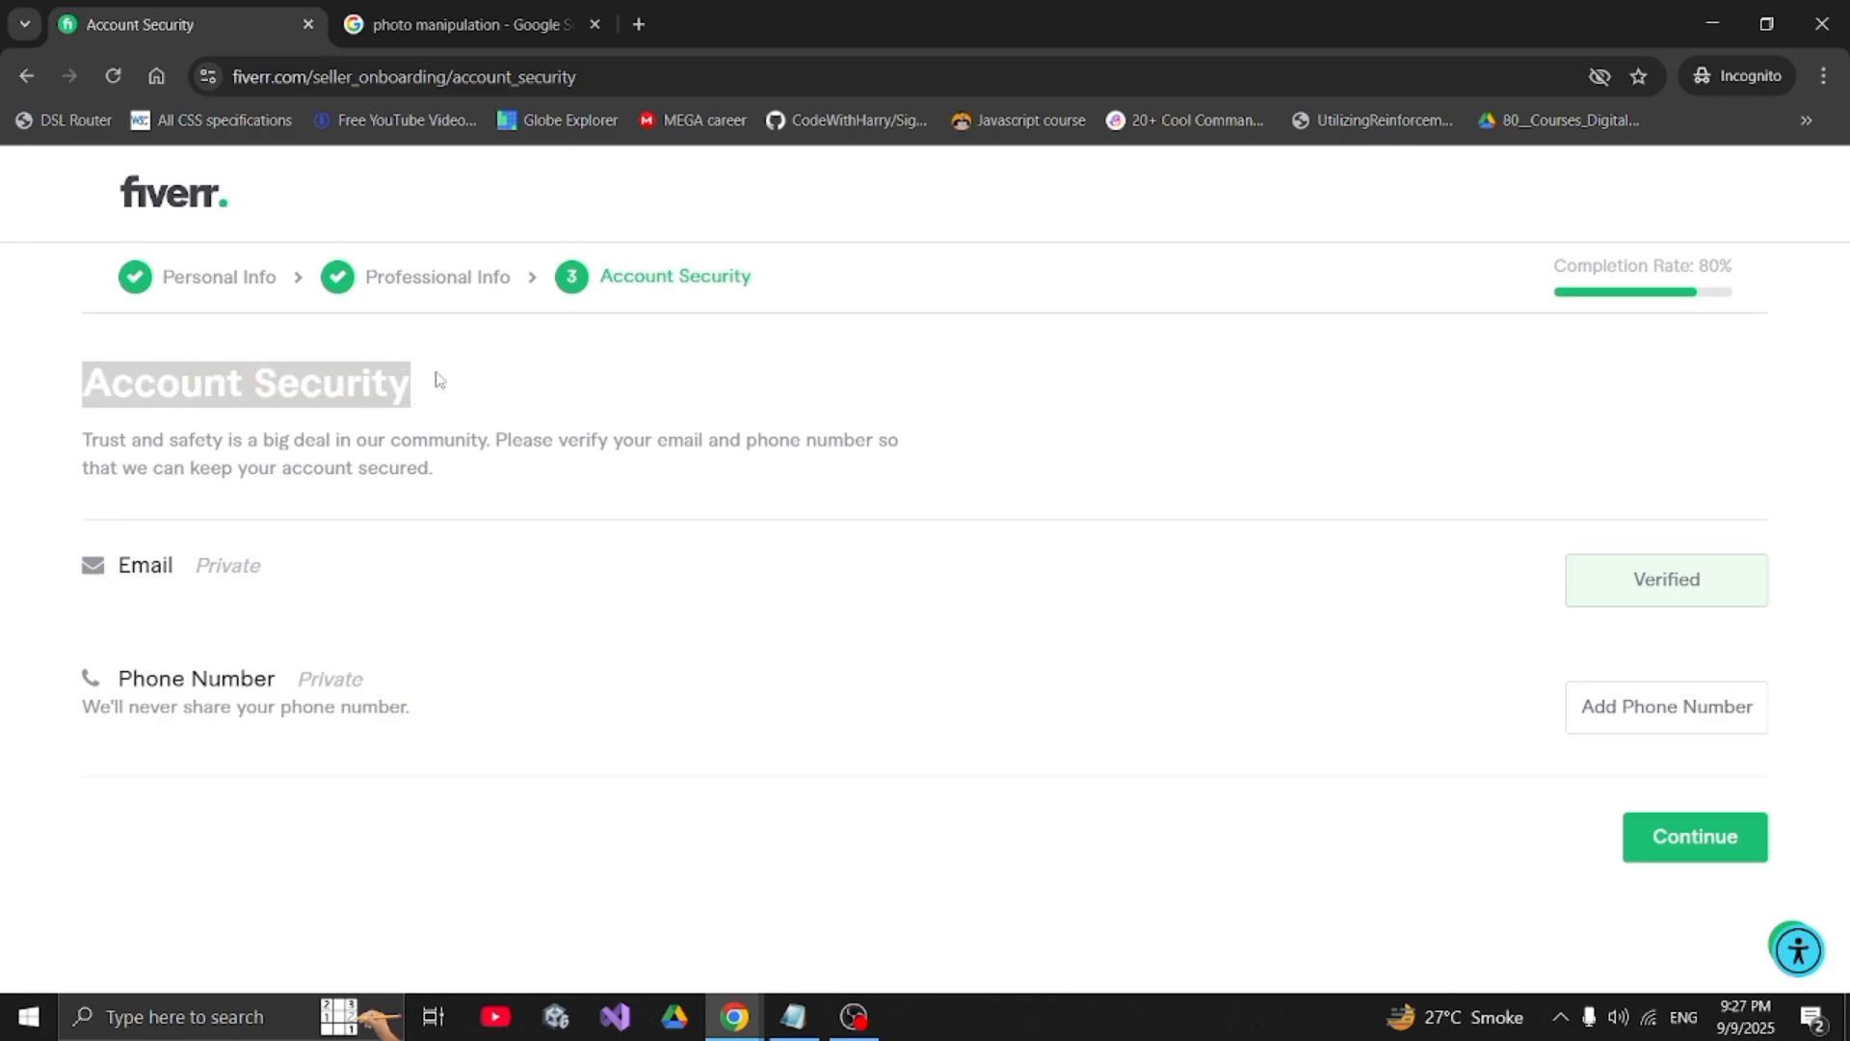
click(440, 380)
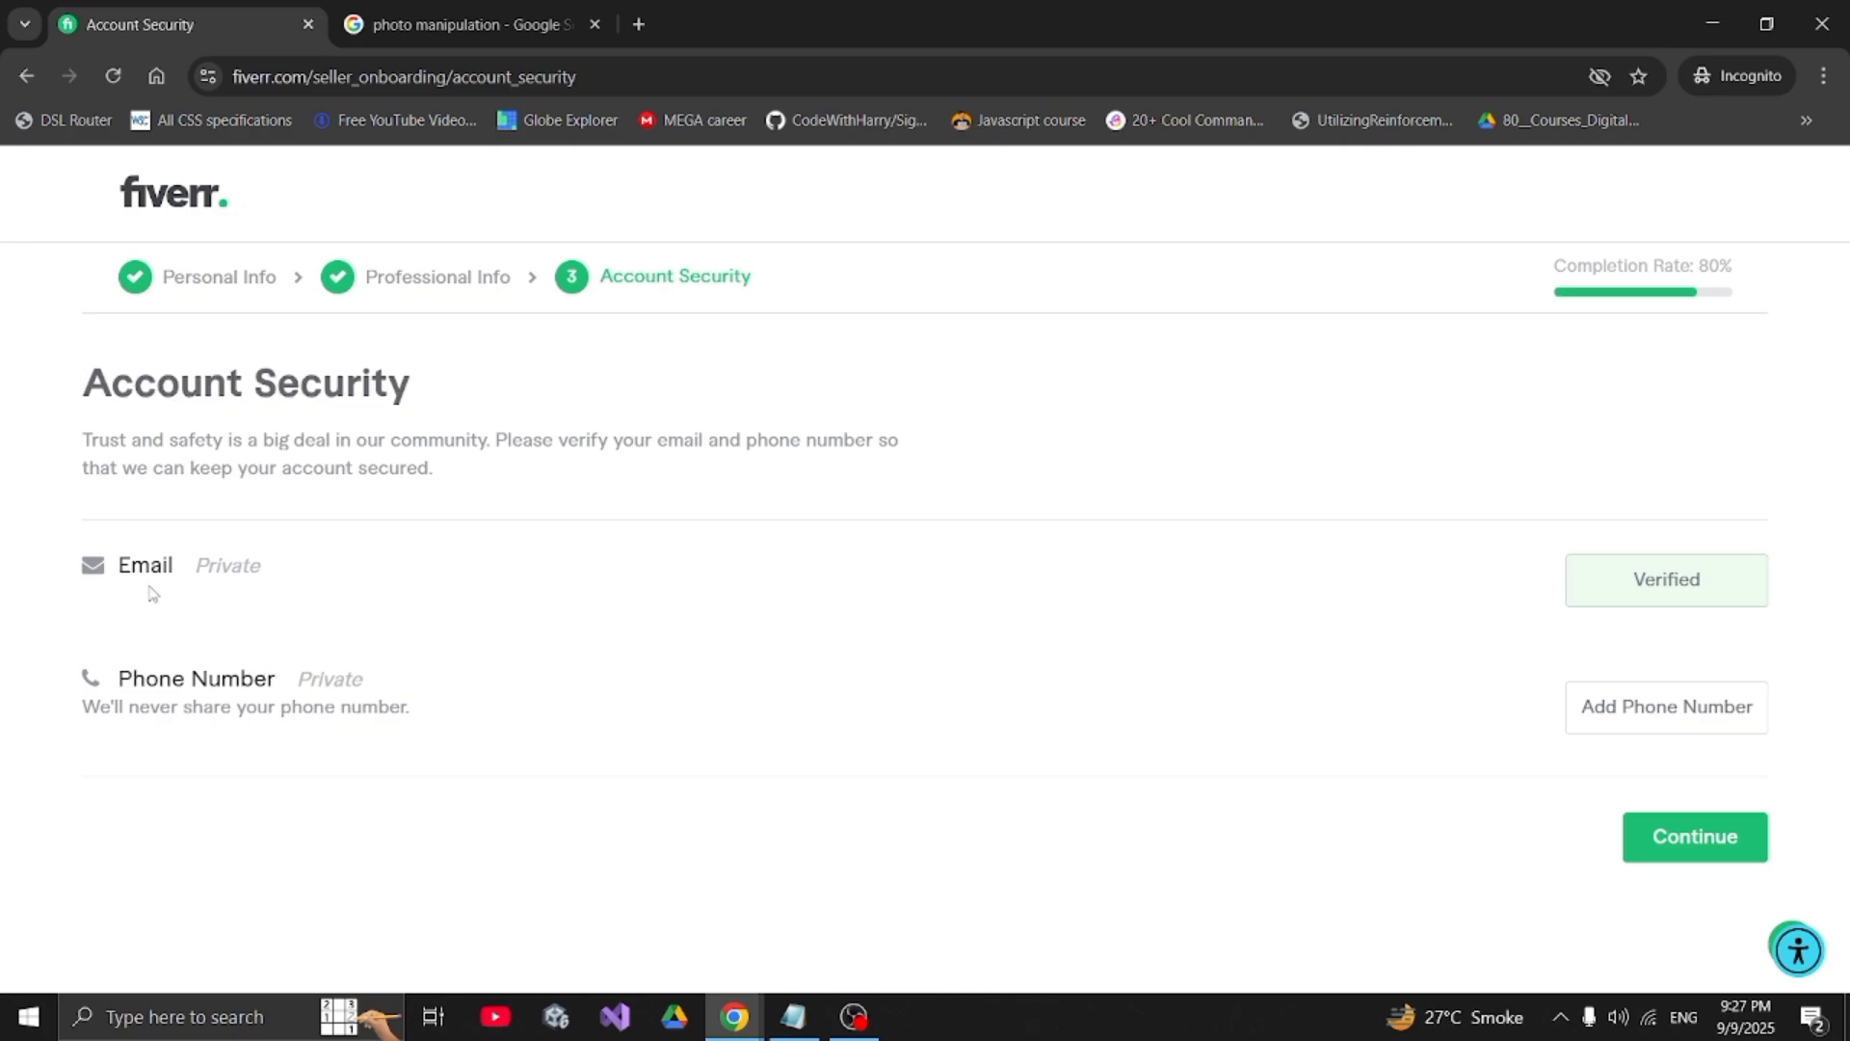
triple_click(228, 565)
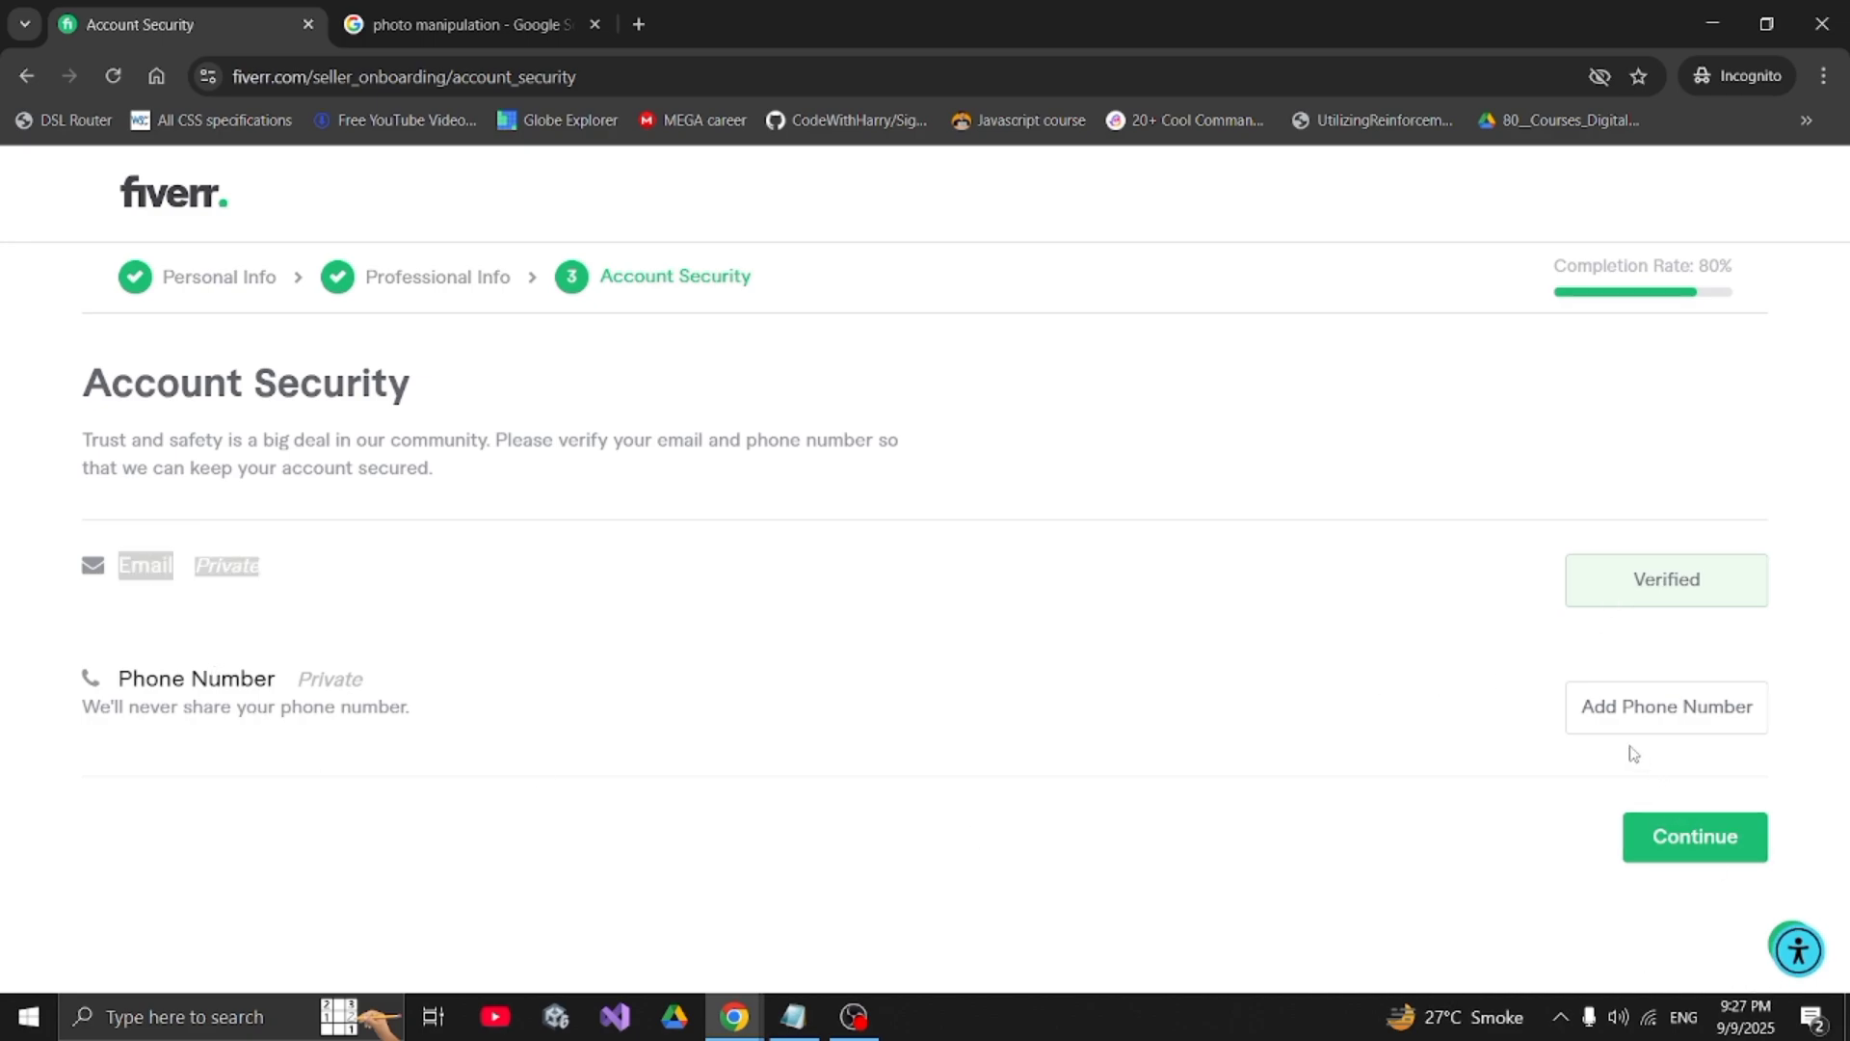
click(1600, 708)
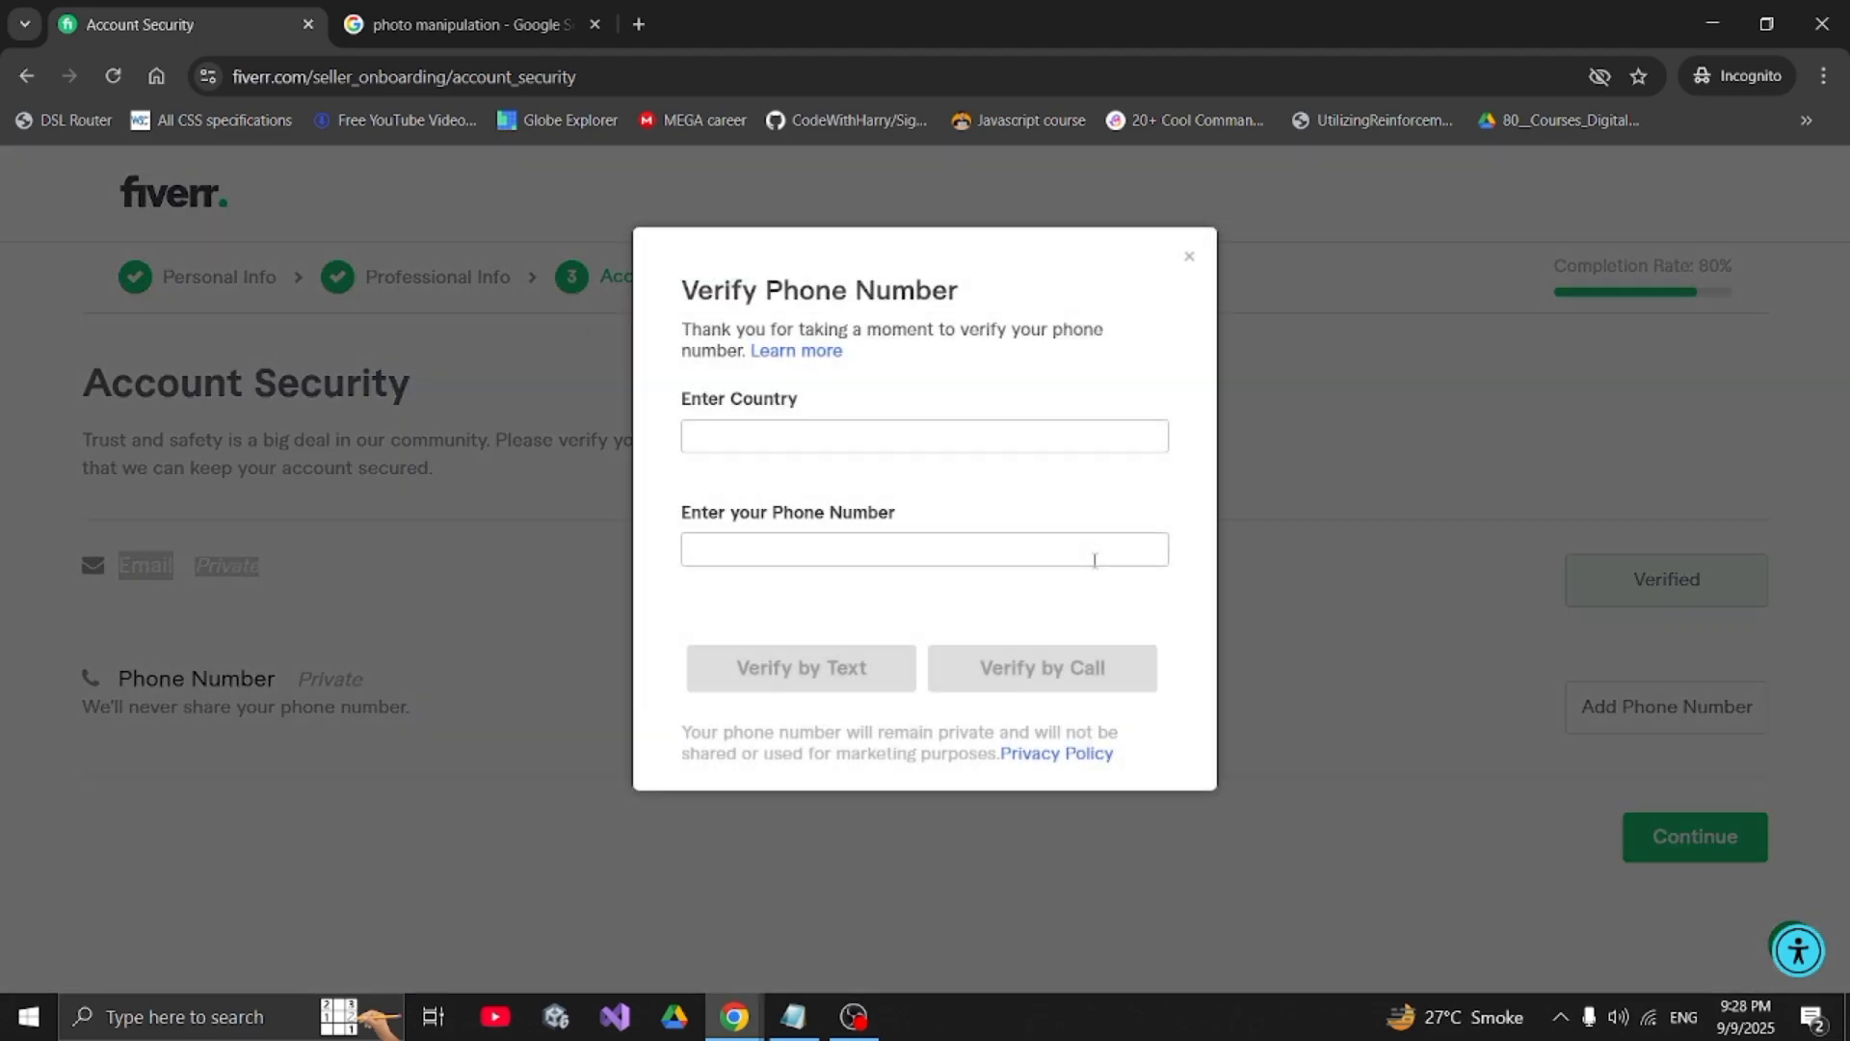
- Try the country and phone fields, then close the Verify Phone Number dialog without a number
click(872, 446)
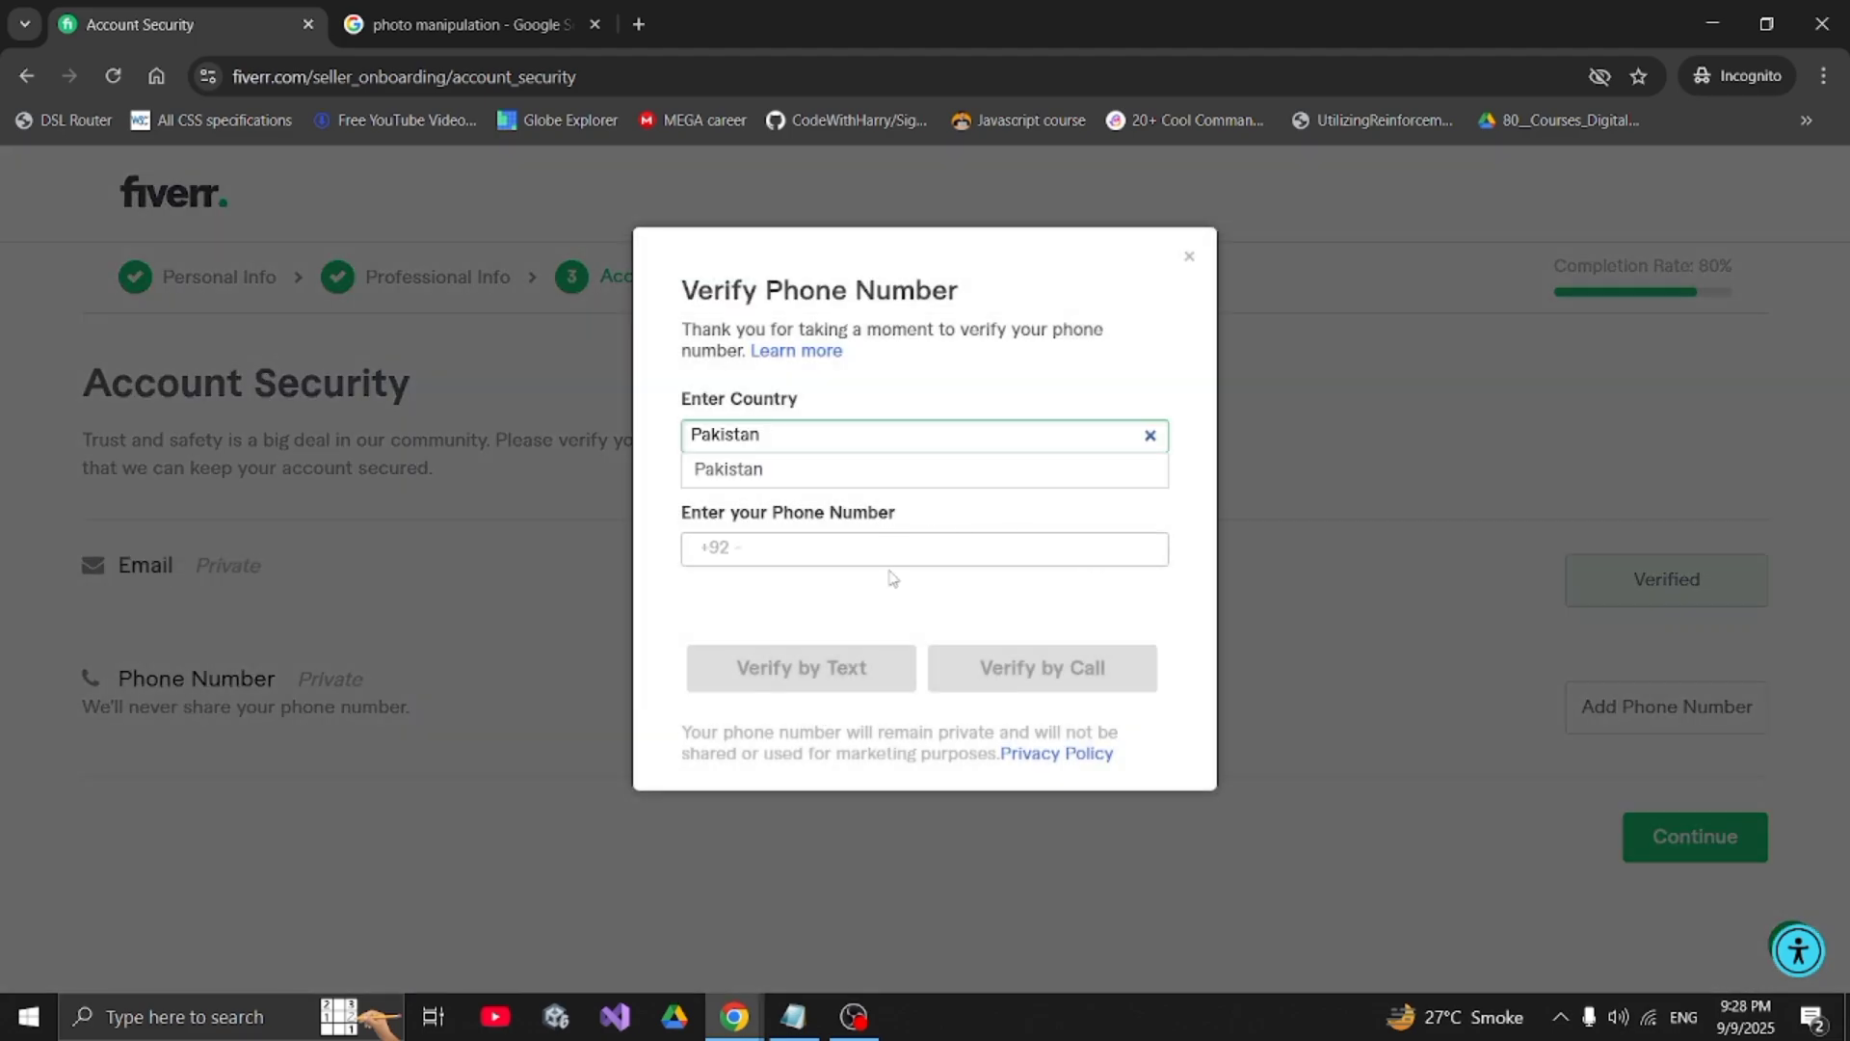
click(1339, 455)
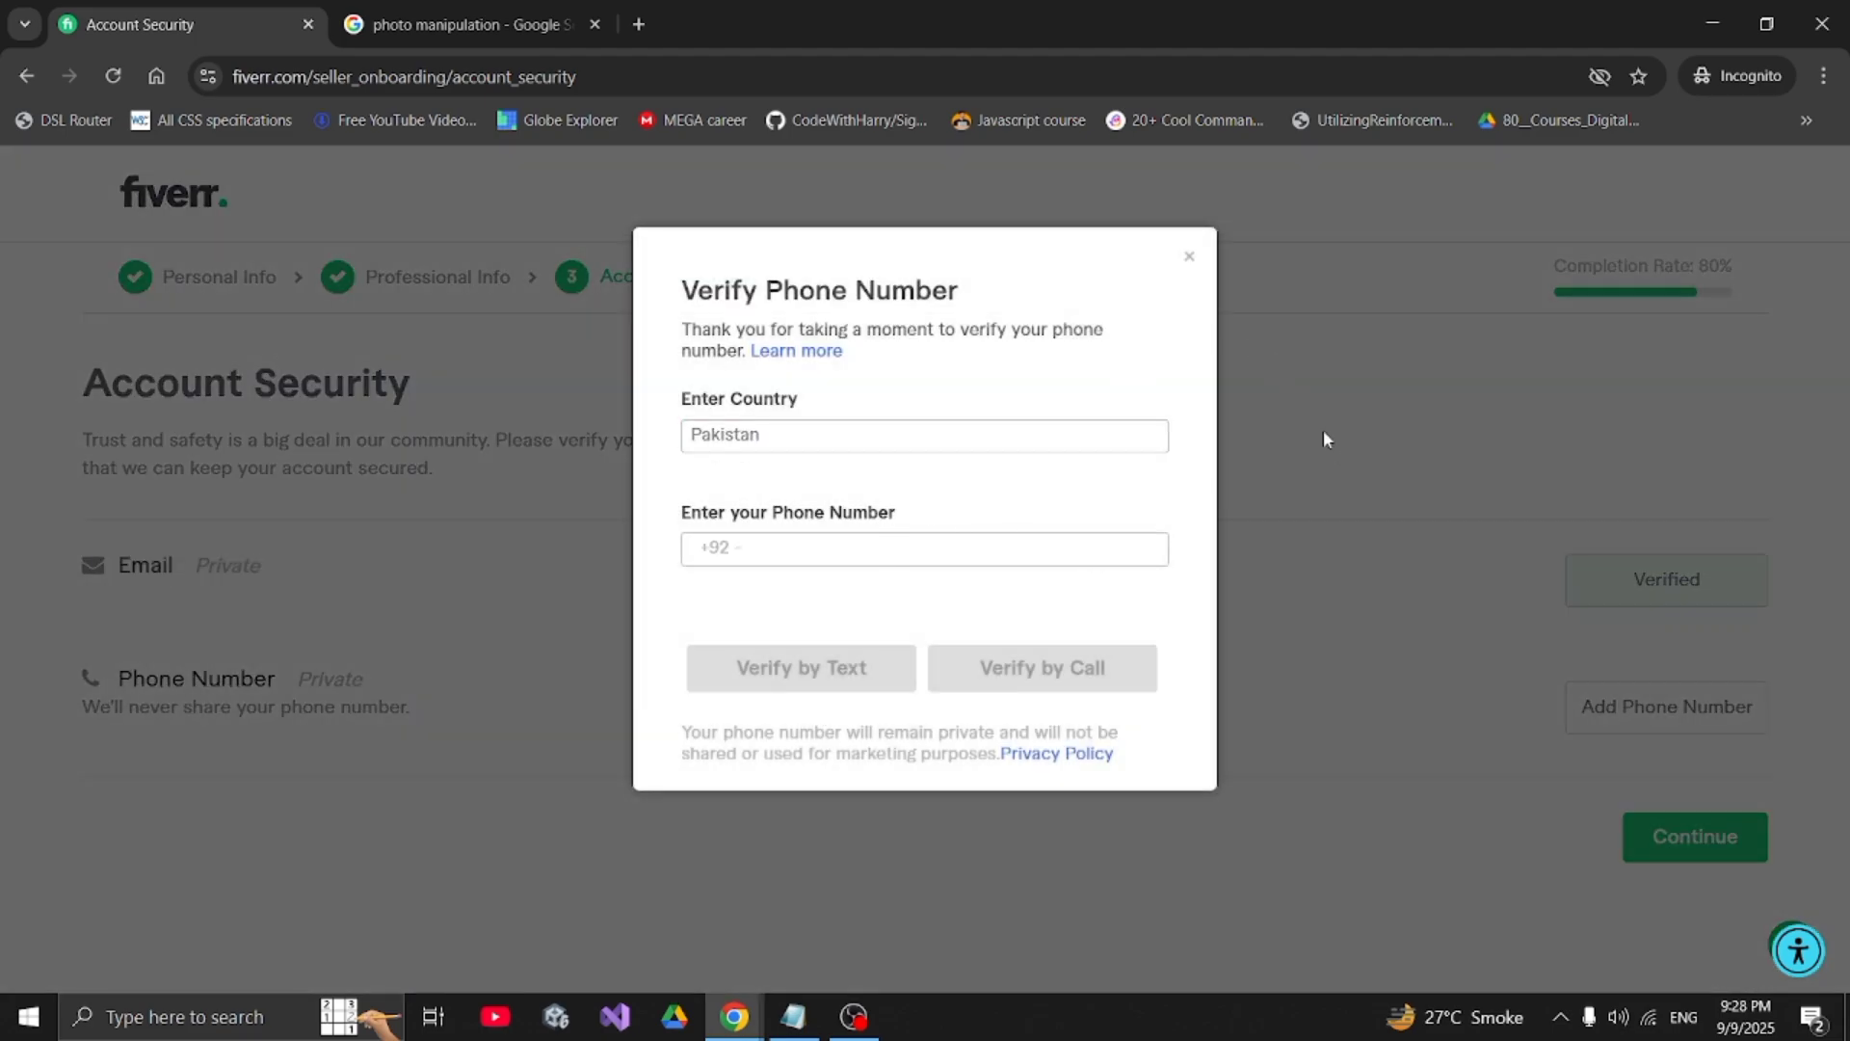
click(1004, 538)
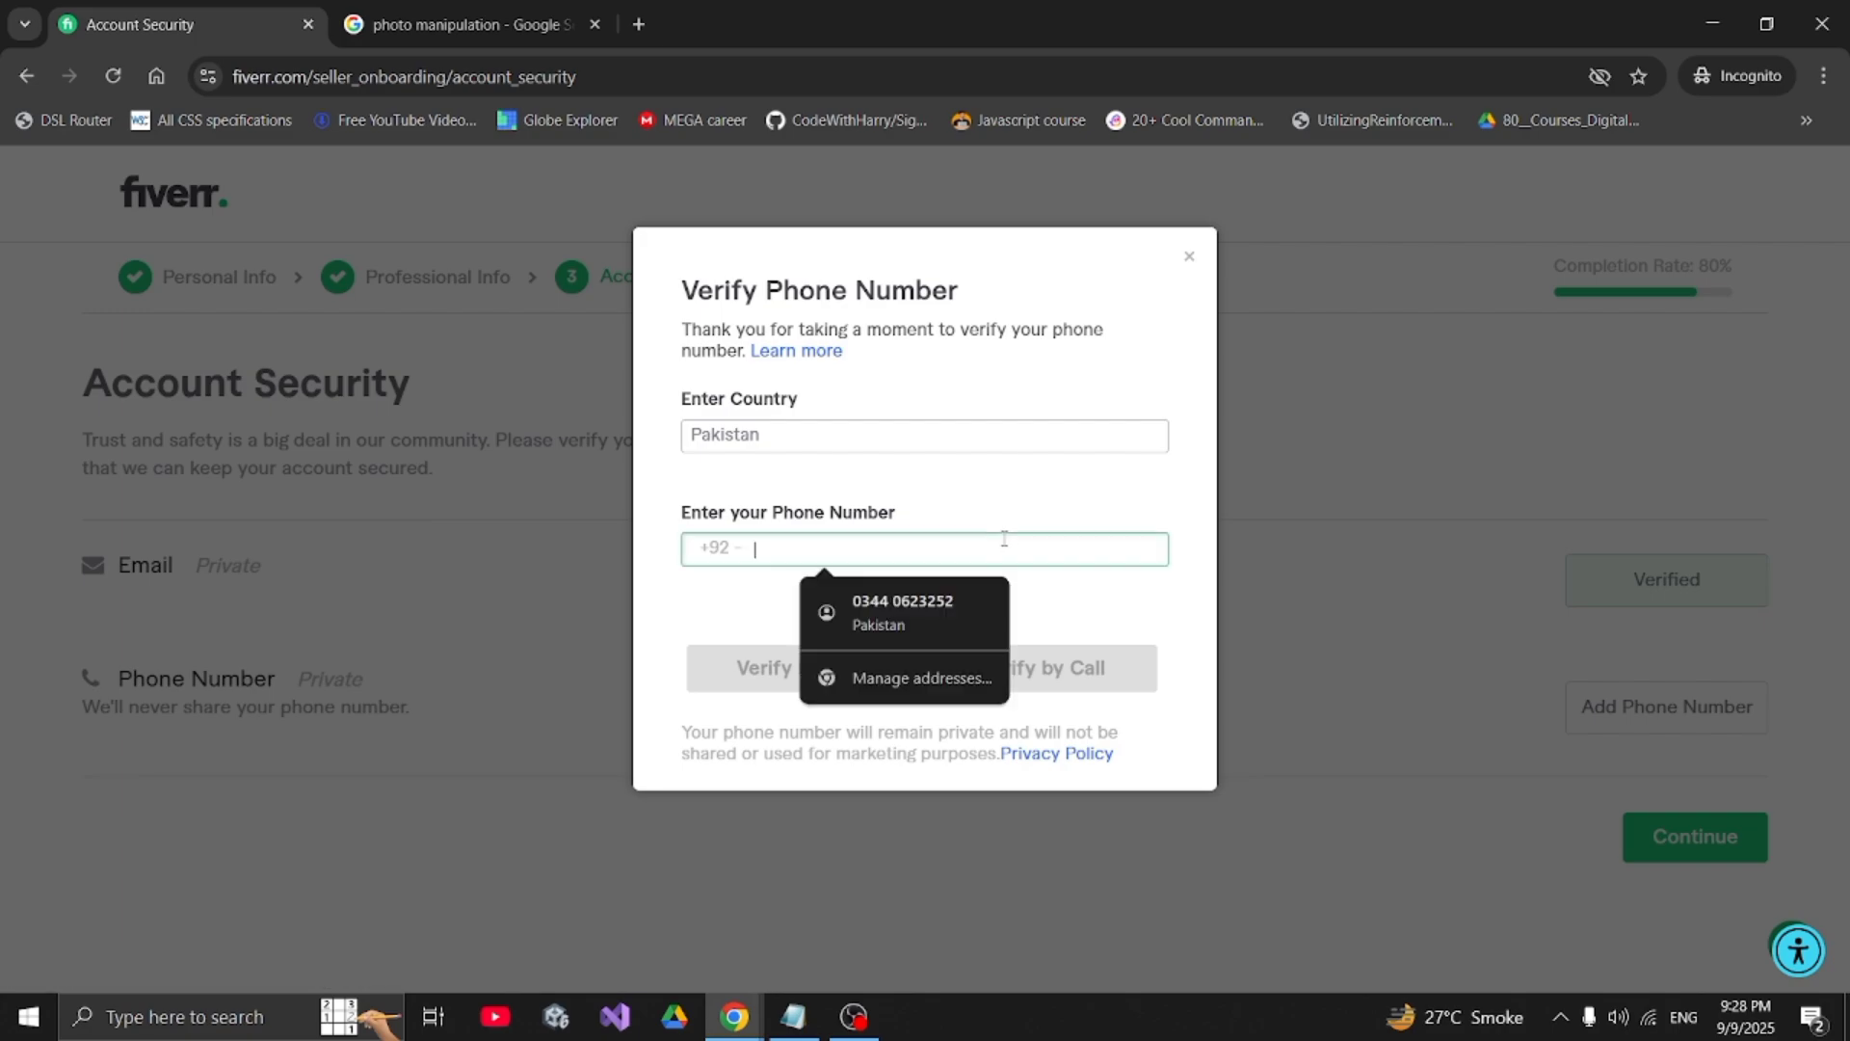
click(1162, 657)
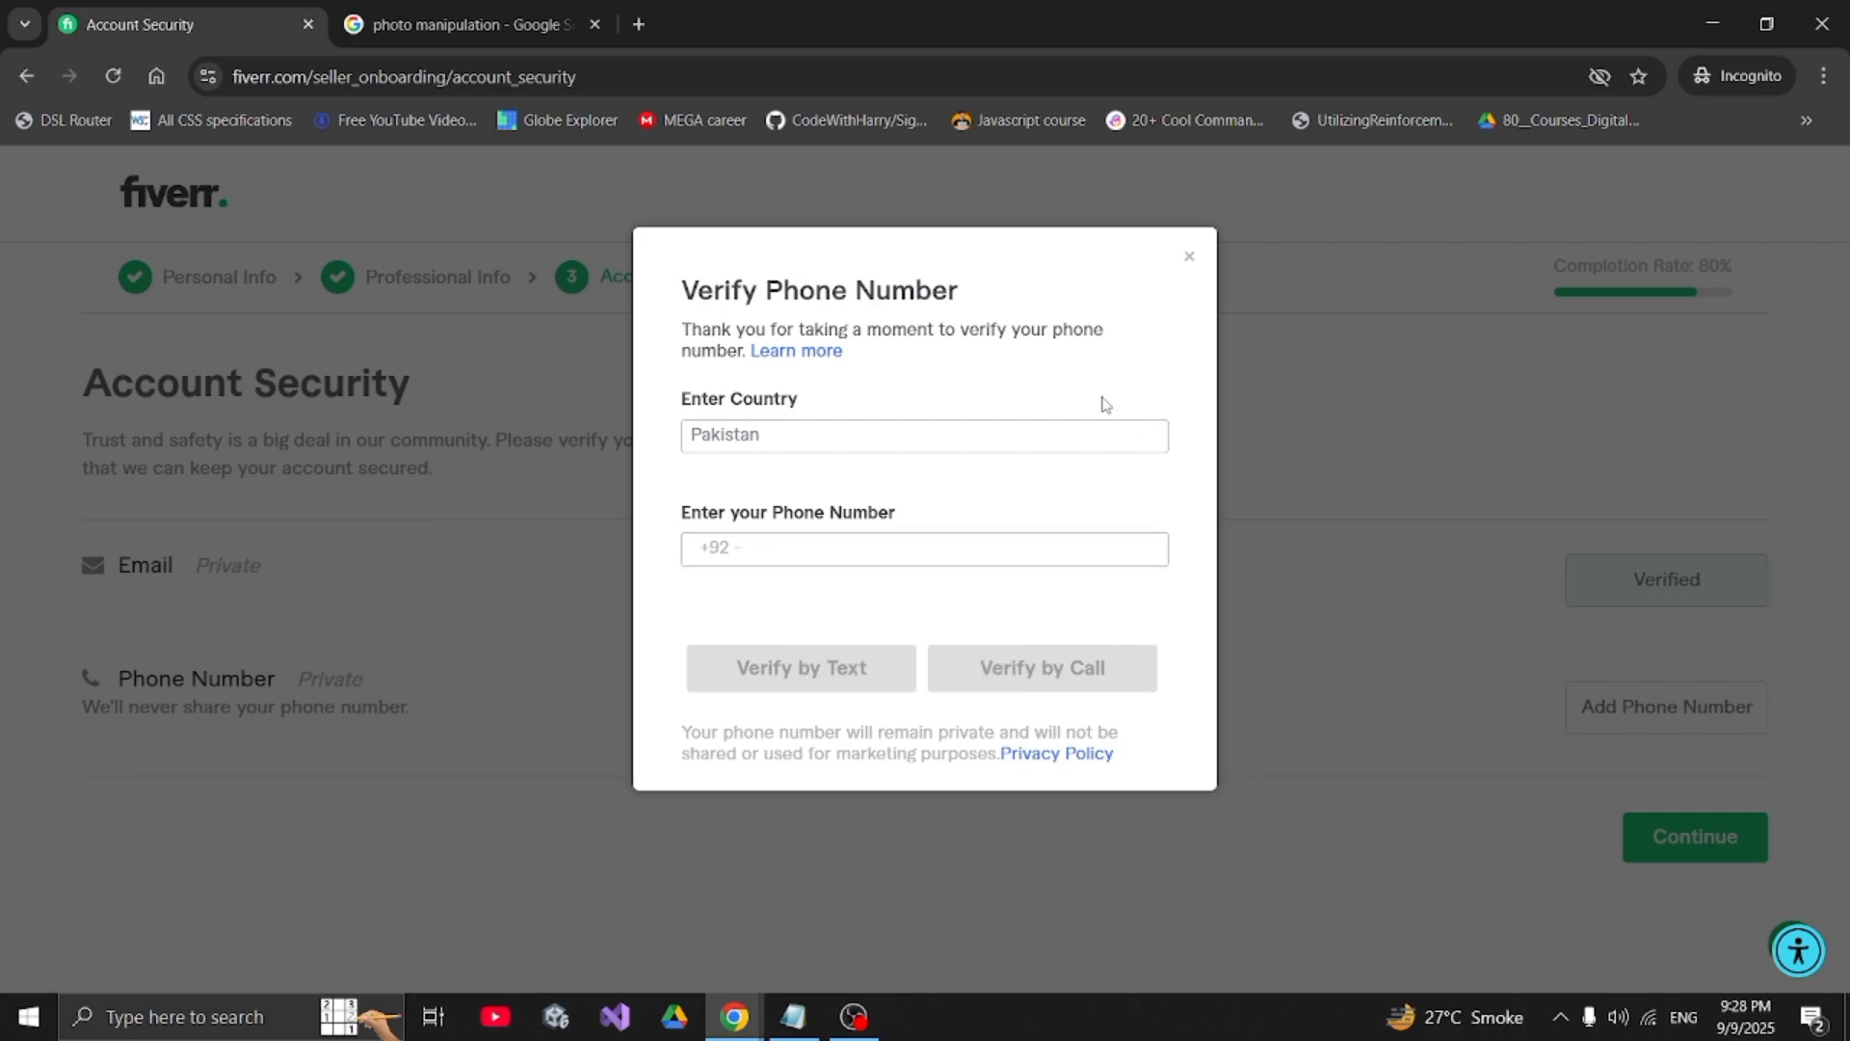
click(1189, 257)
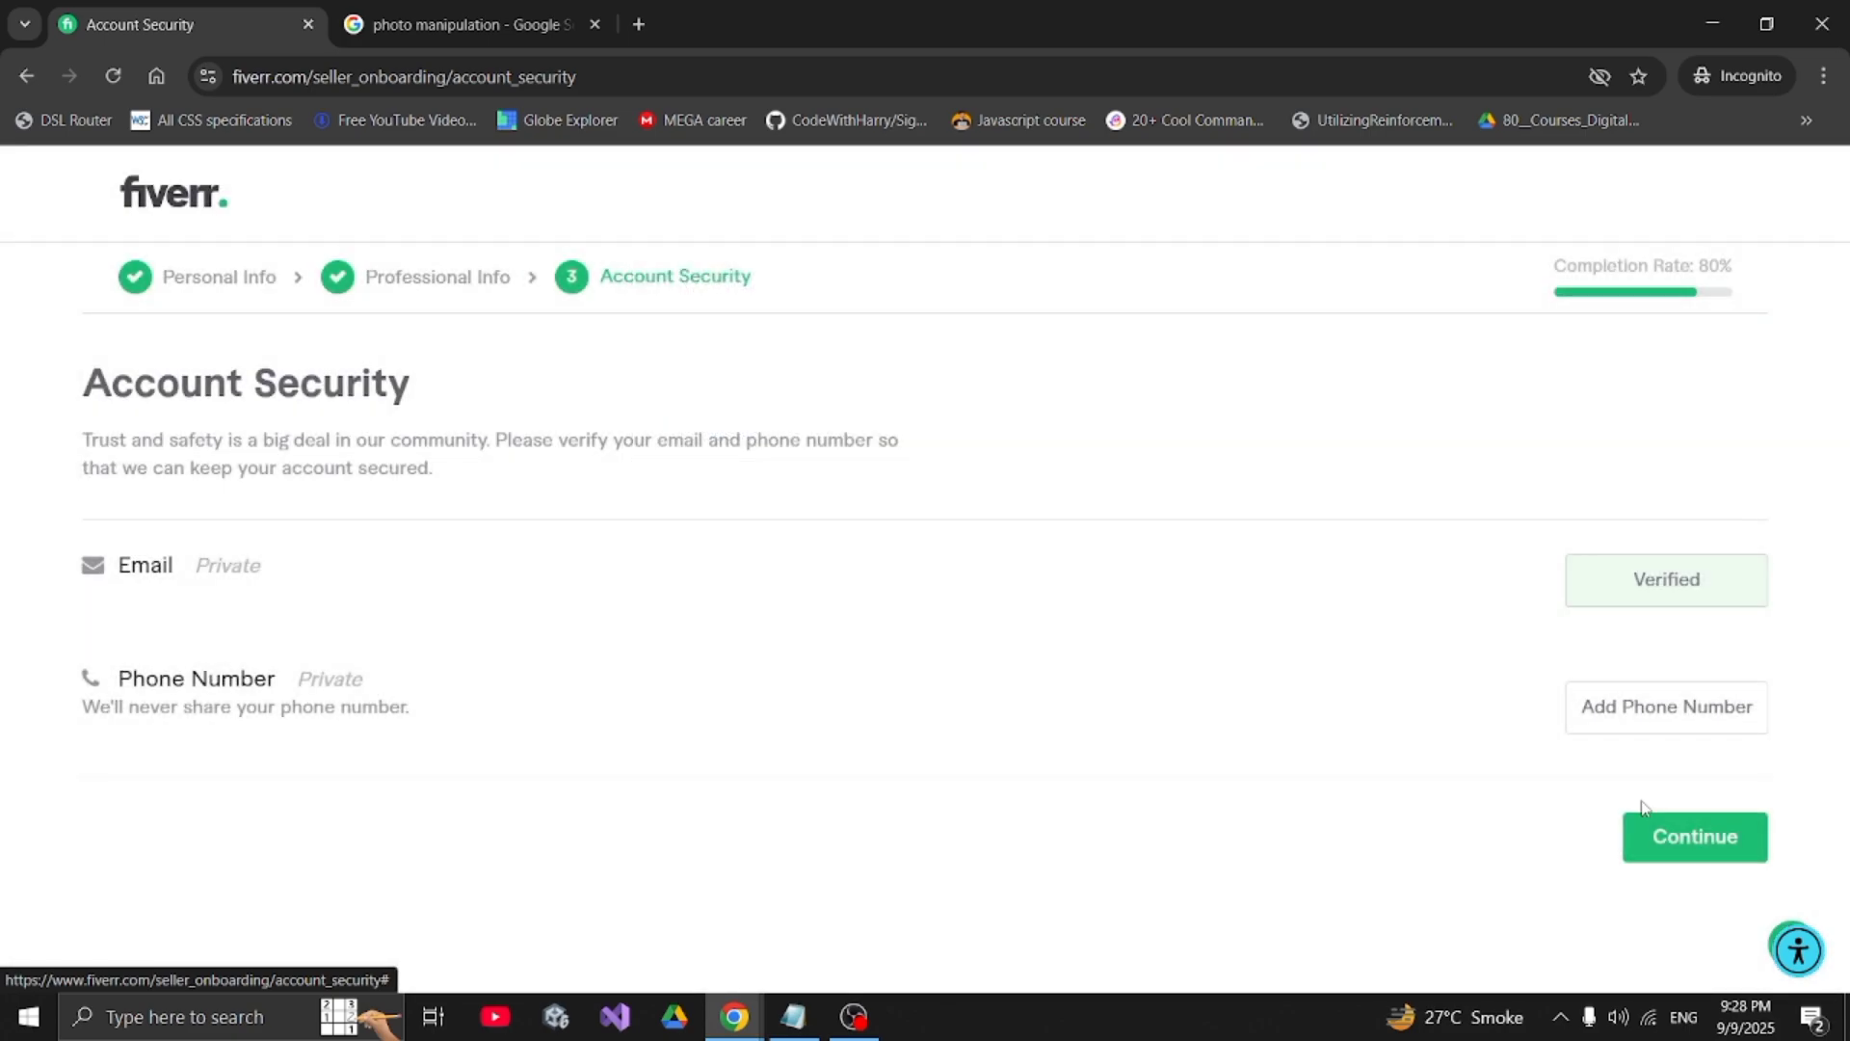
- Complete account security and join Seller Plus Kickstart, opening checkout at PKR 4,453.79/month
click(1670, 841)
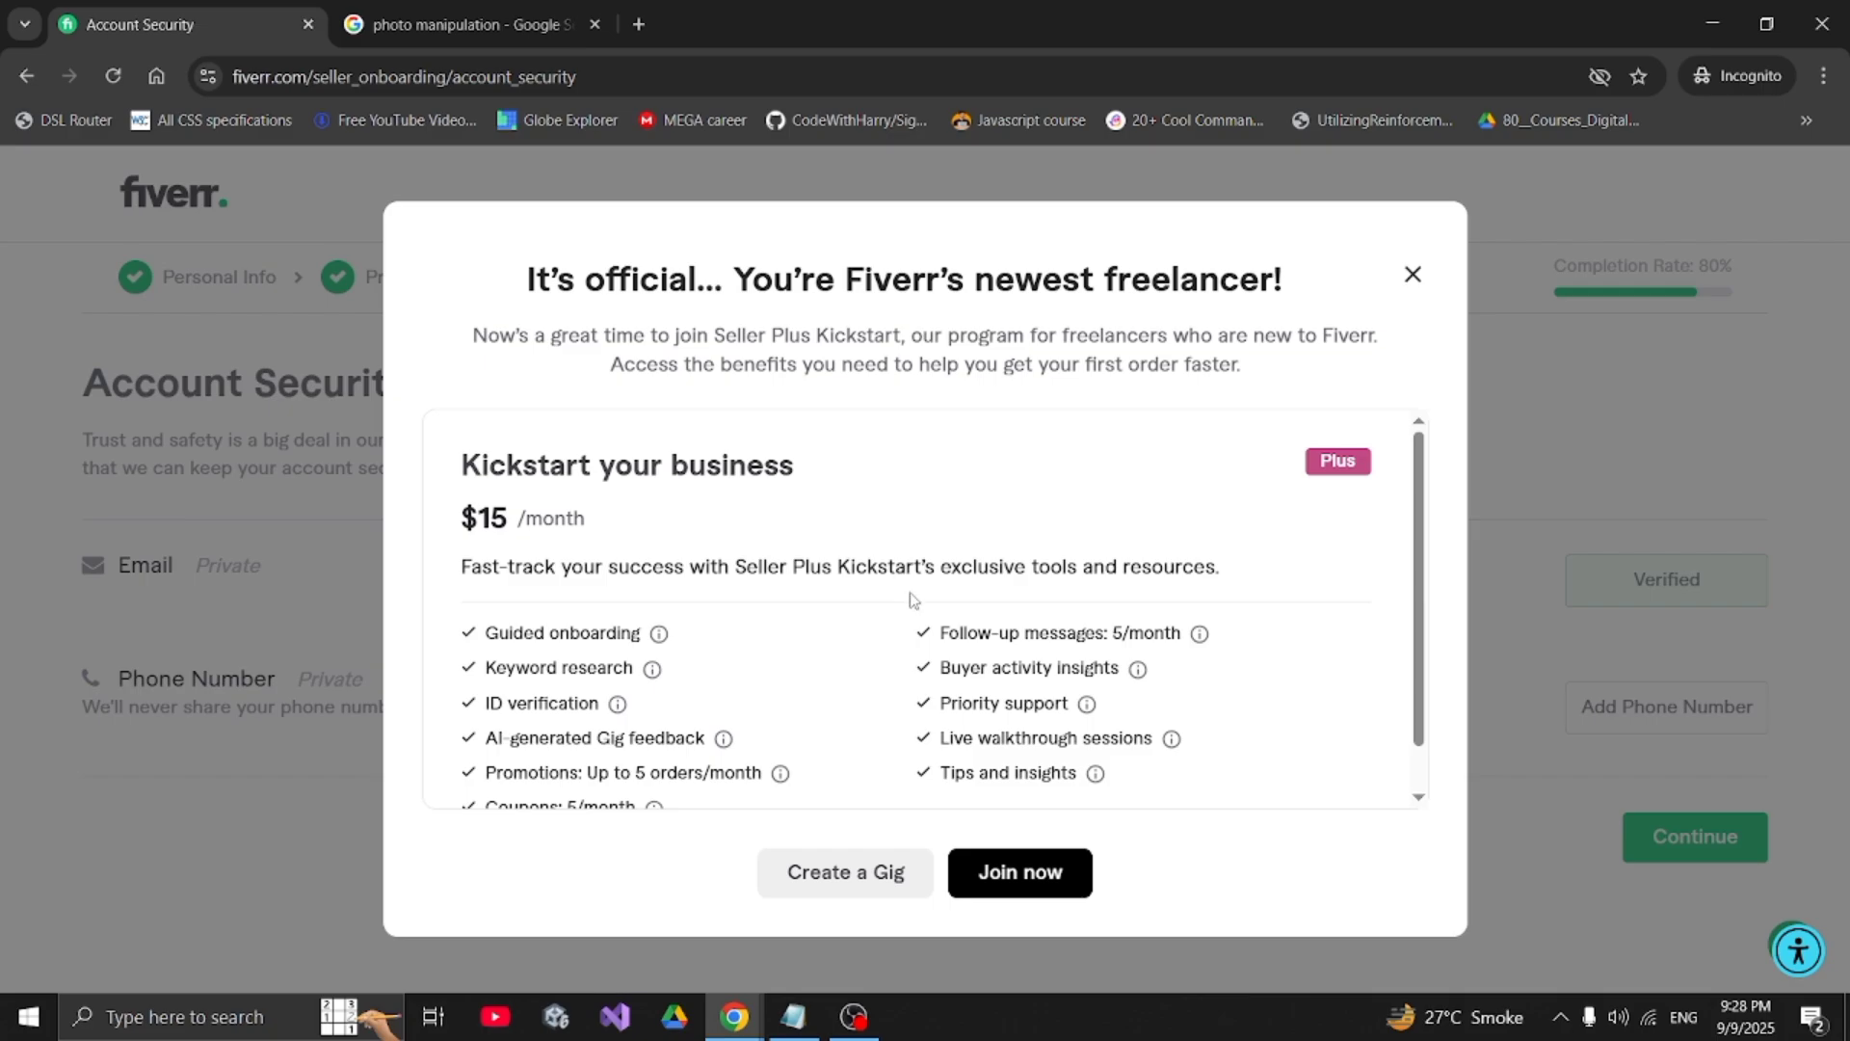
scroll(915, 602, down, 1)
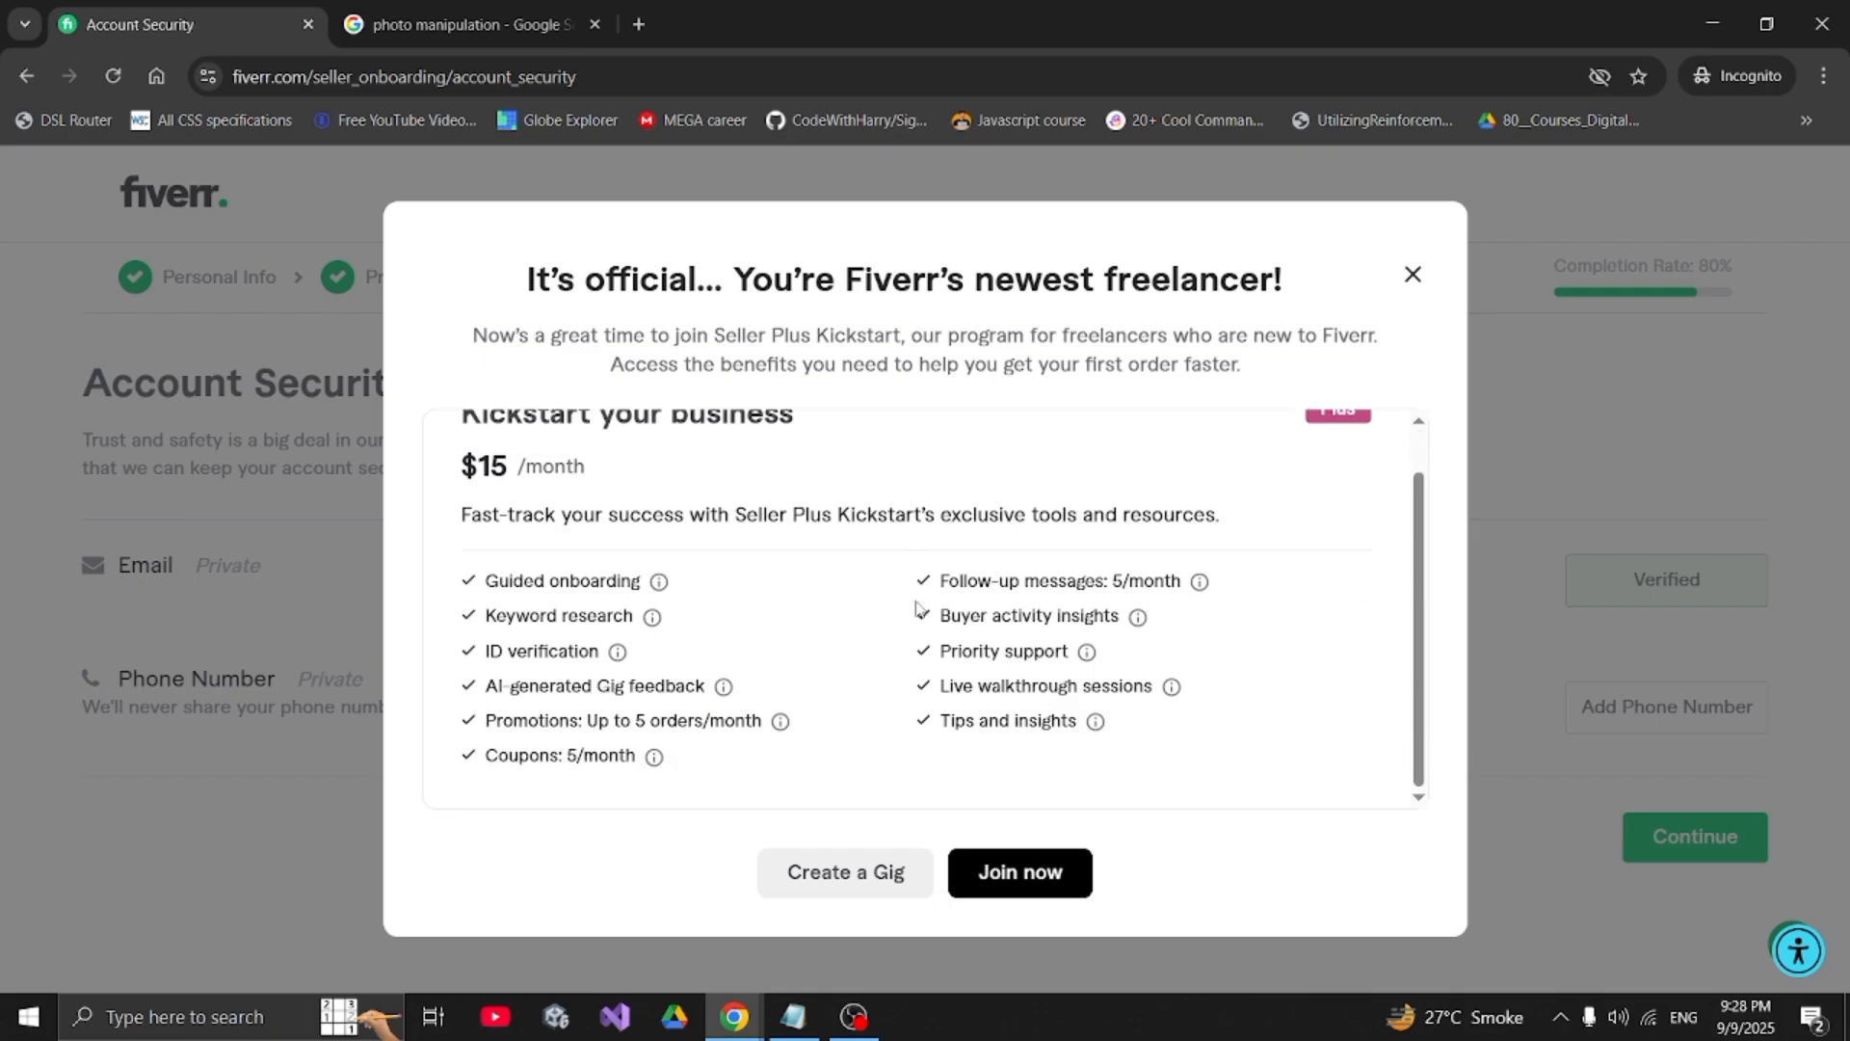
click(1017, 873)
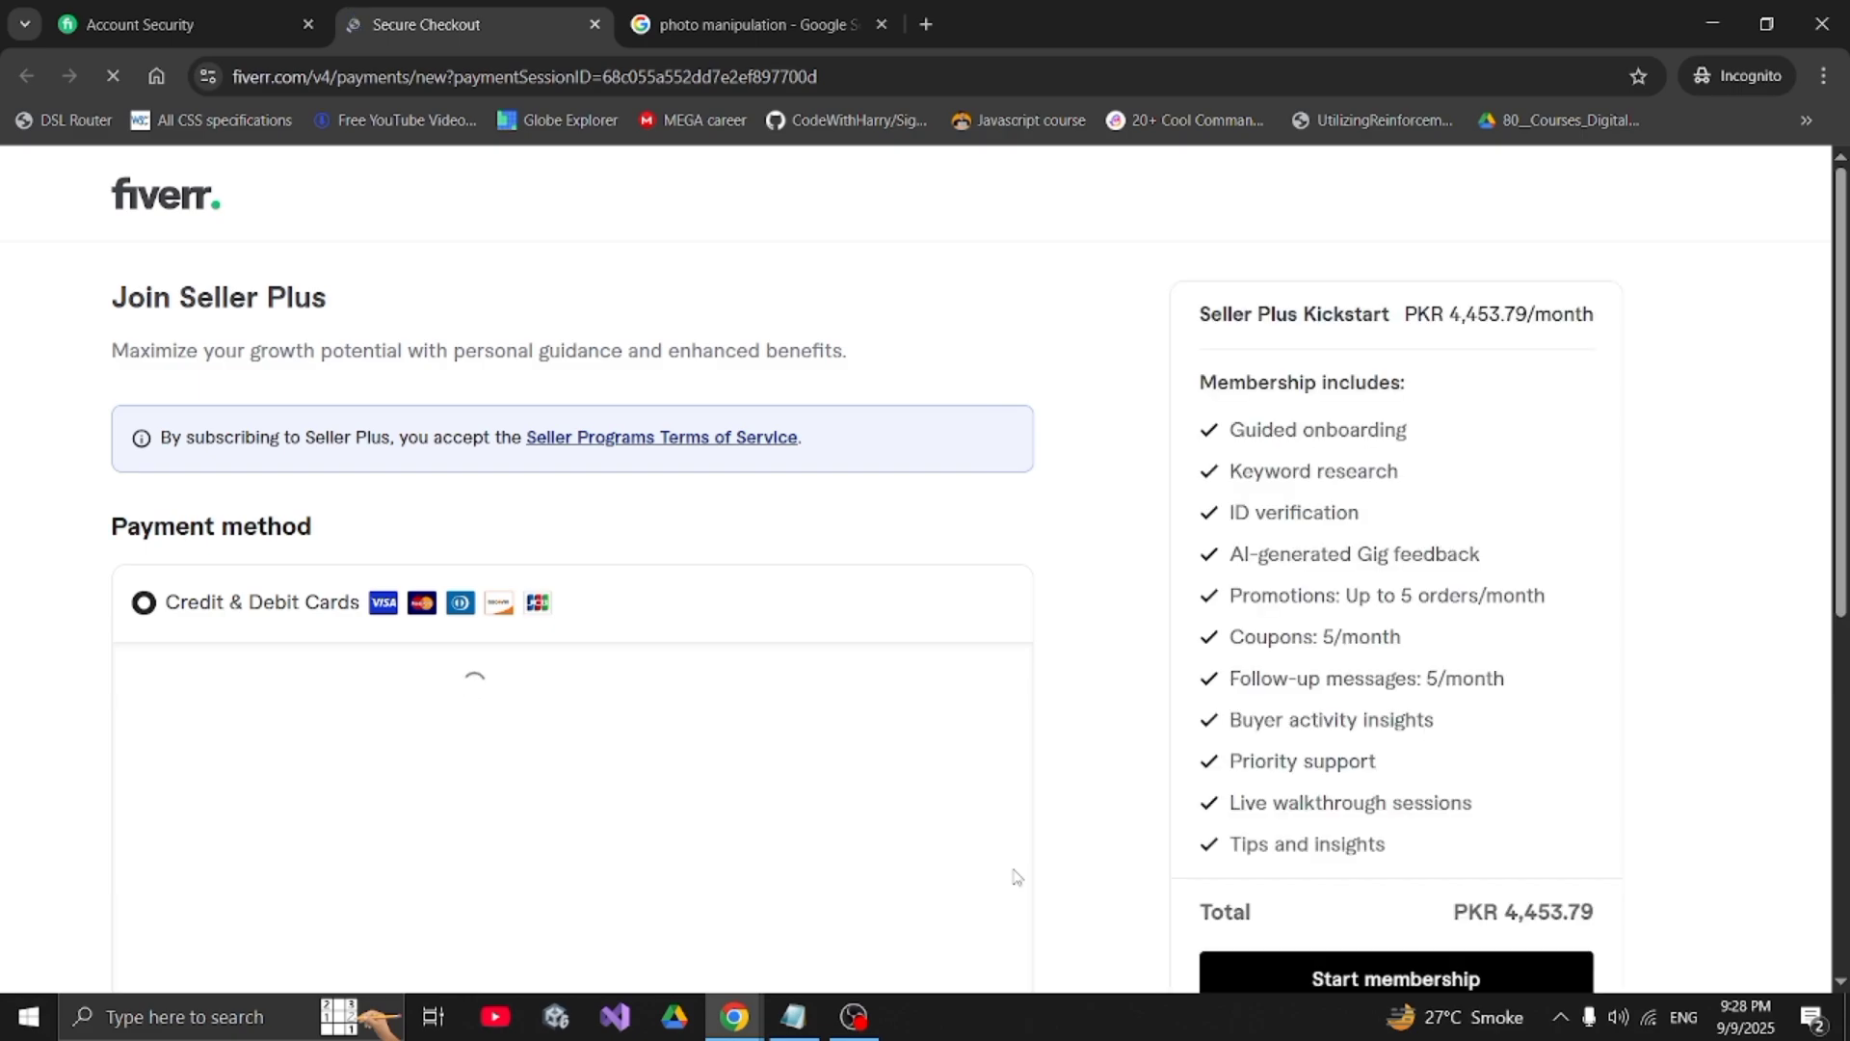
- Leave the Seller Plus checkout for the signed-in Fiverr home page and skim its welcome banner and recommendation cards
click(189, 218)
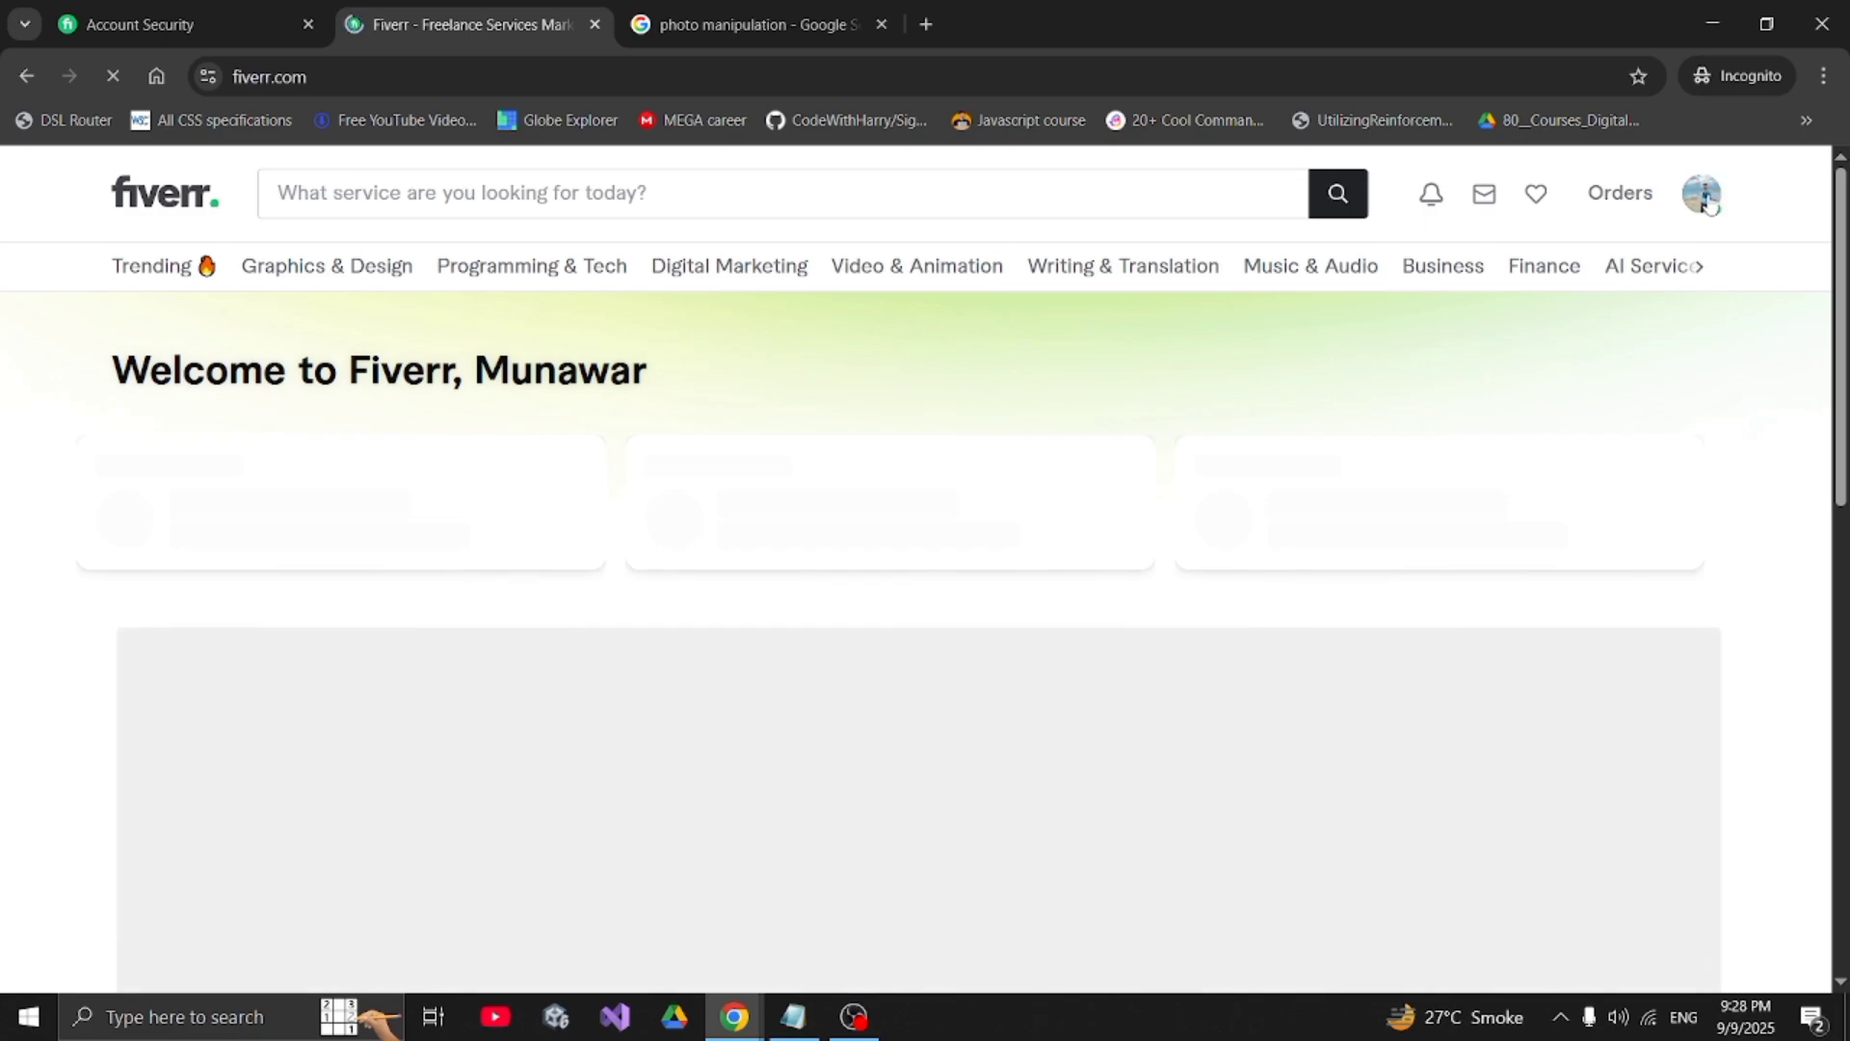
scroll(1635, 343, down, 5)
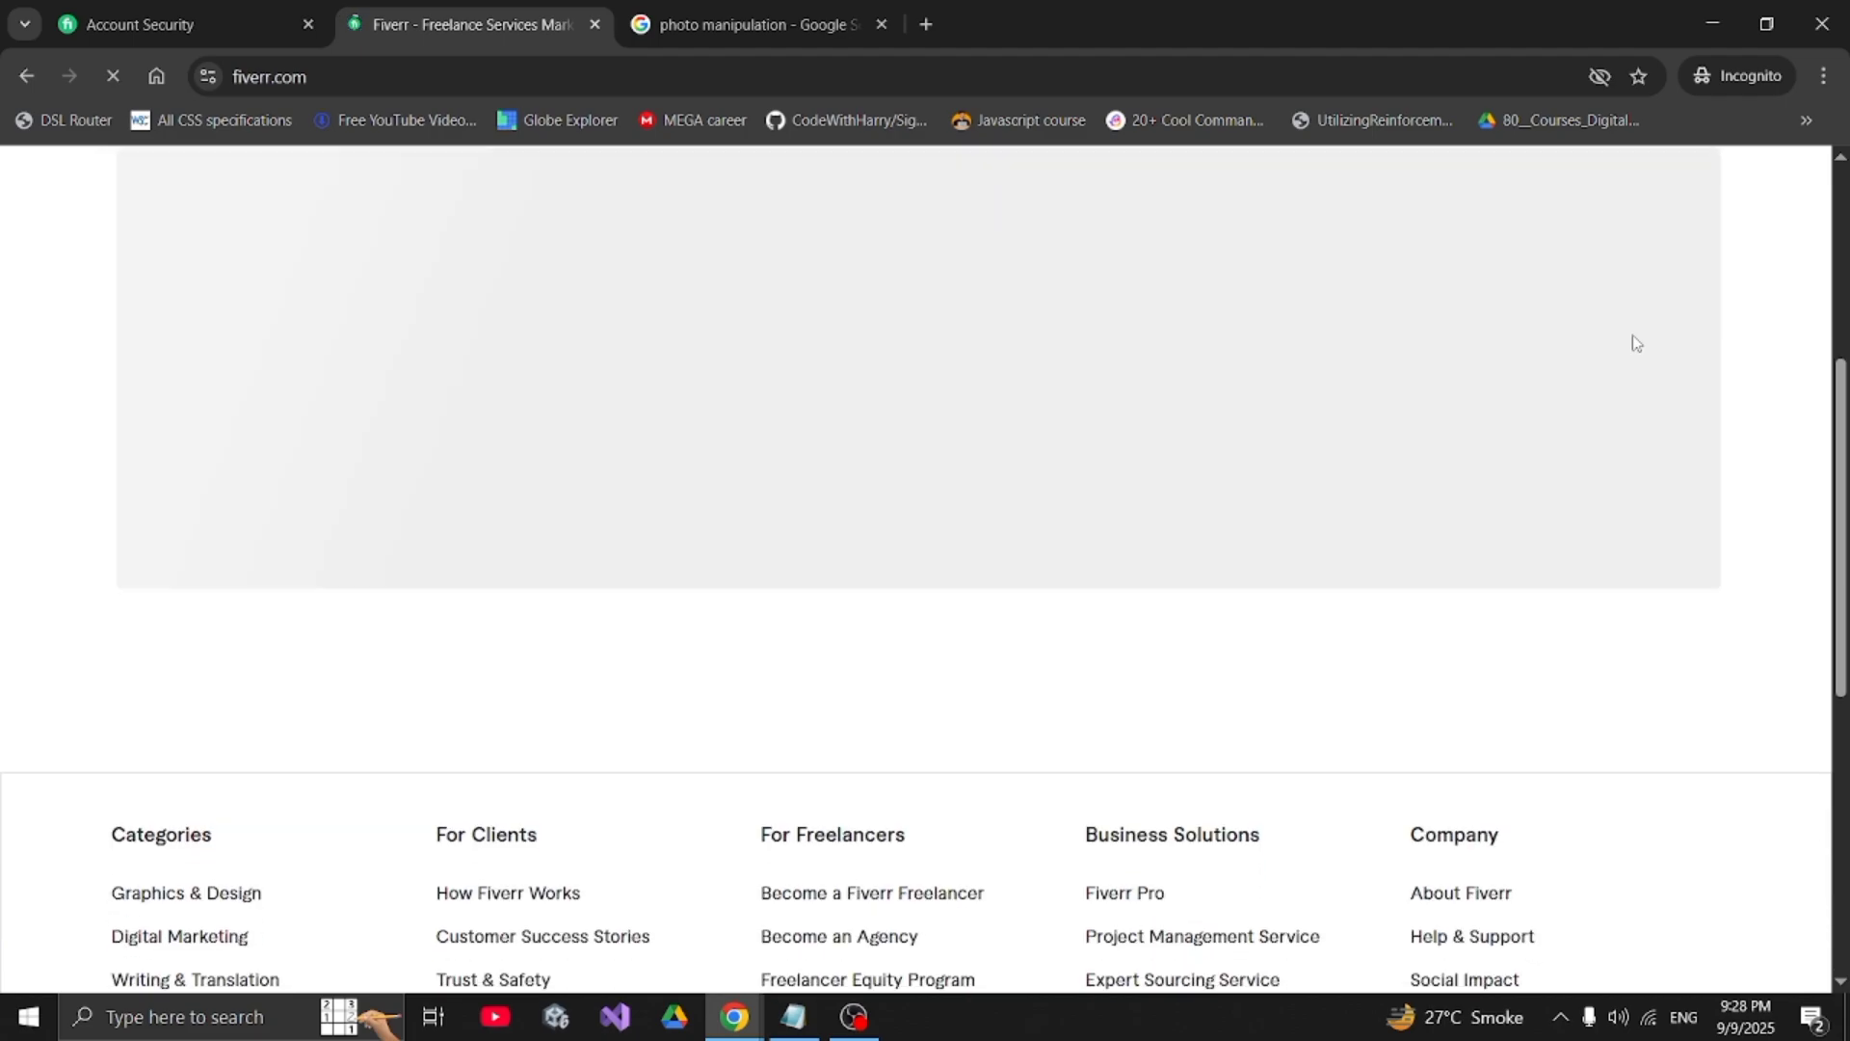
scroll(1636, 343, up, 5)
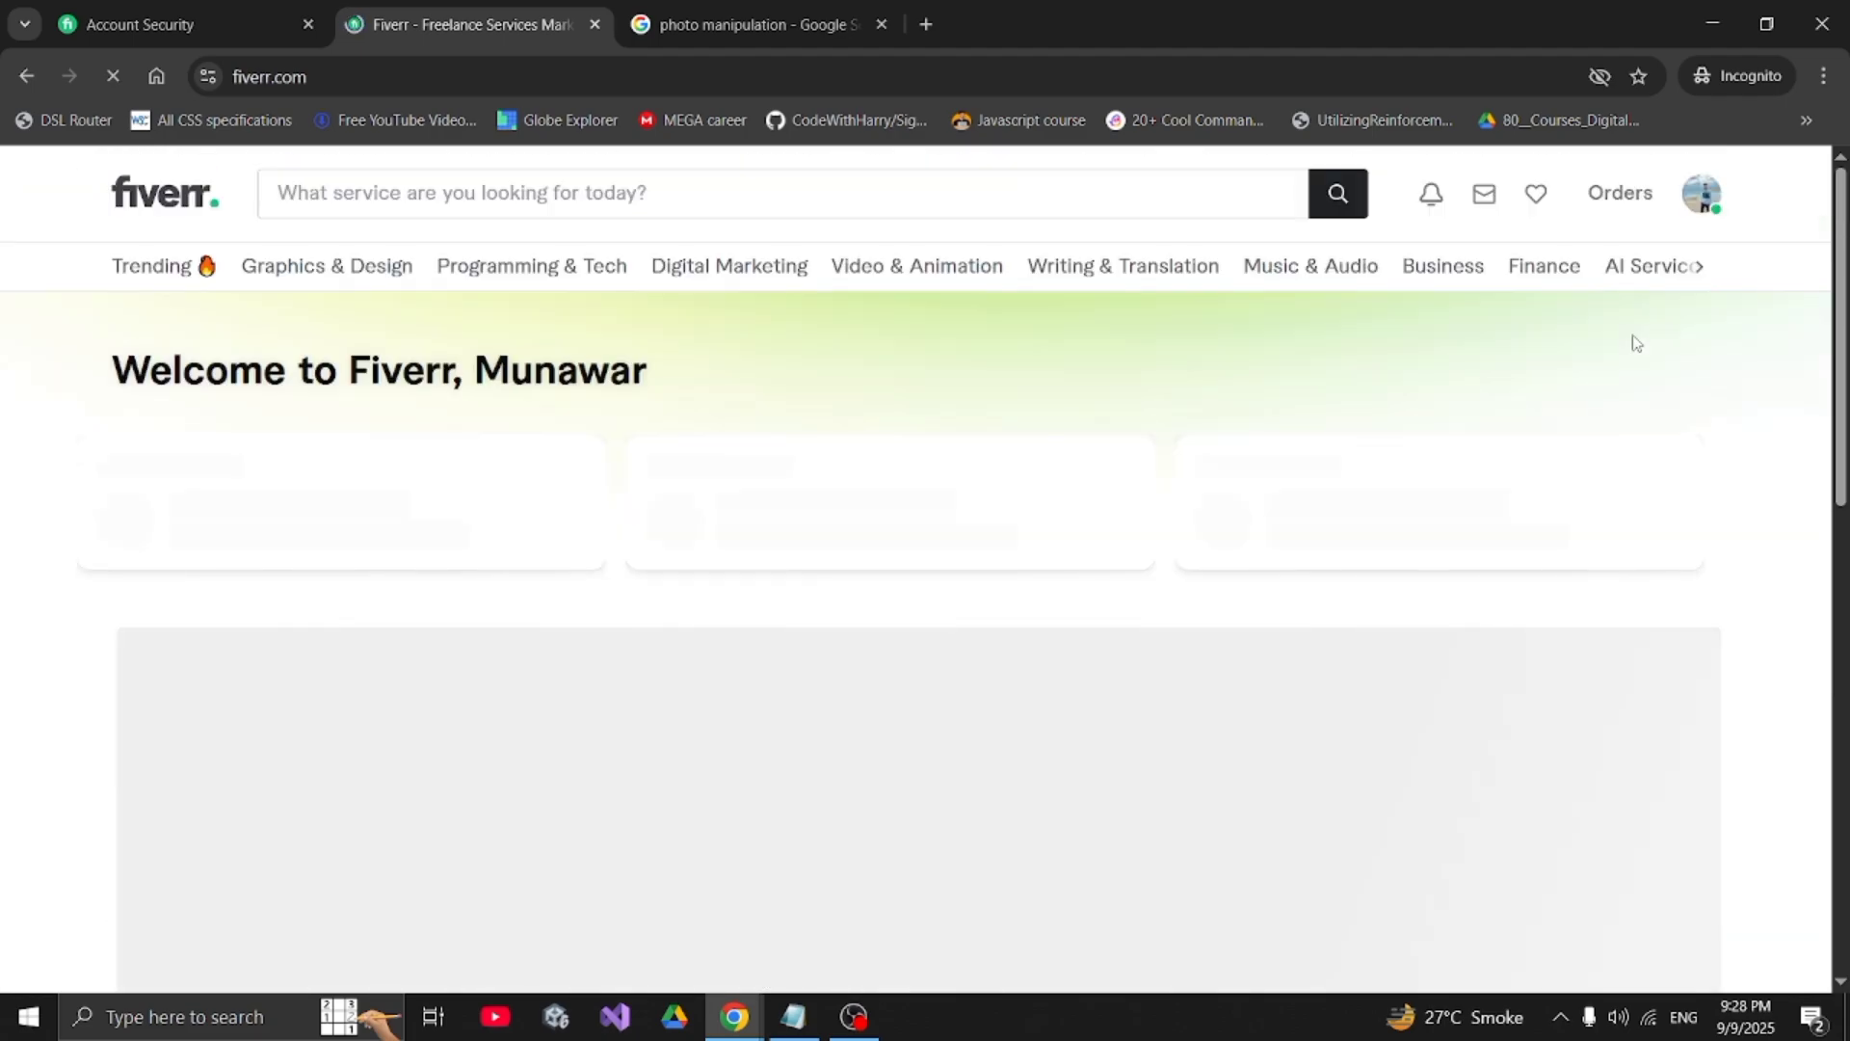